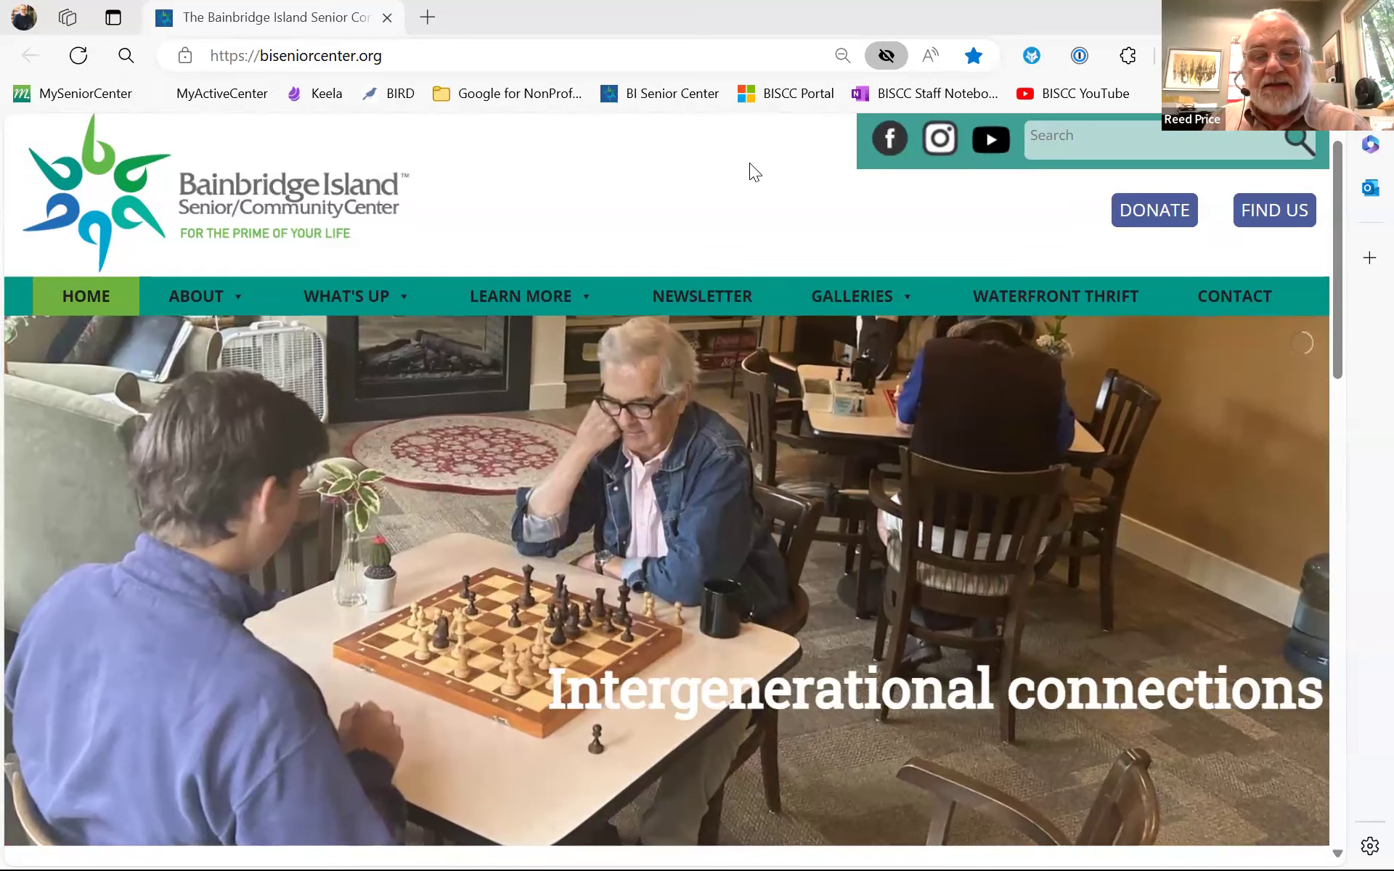
# - Scroll the Bainbridge Island Senior Center home page down past the mission statement and Facebook feed
pyautogui.scroll(-2, 750, 165)
pyautogui.scroll(-10, 741, 167)
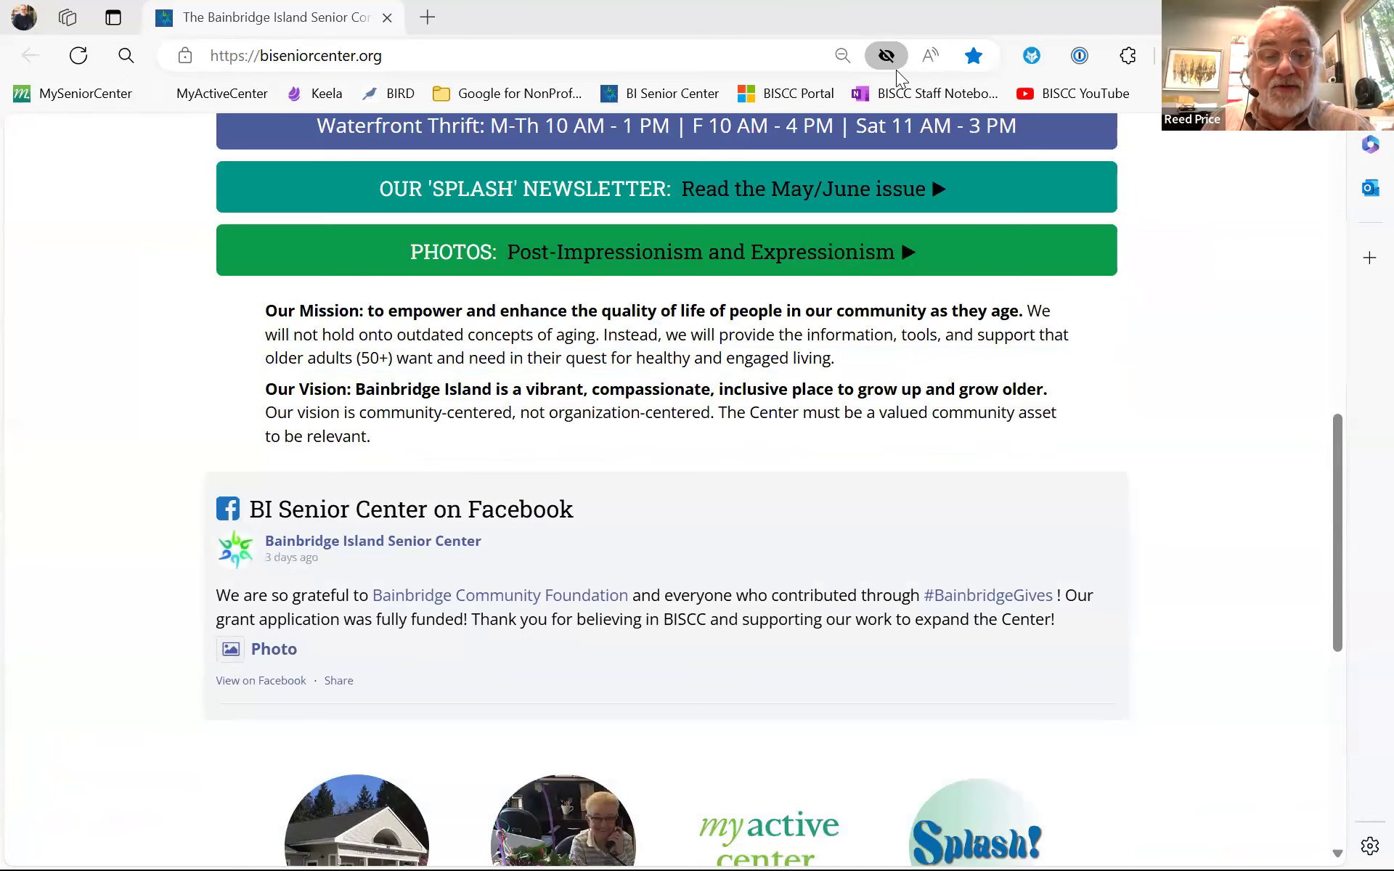
pyautogui.scroll(-2, 29, 323)
pyautogui.scroll(-4, 27, 321)
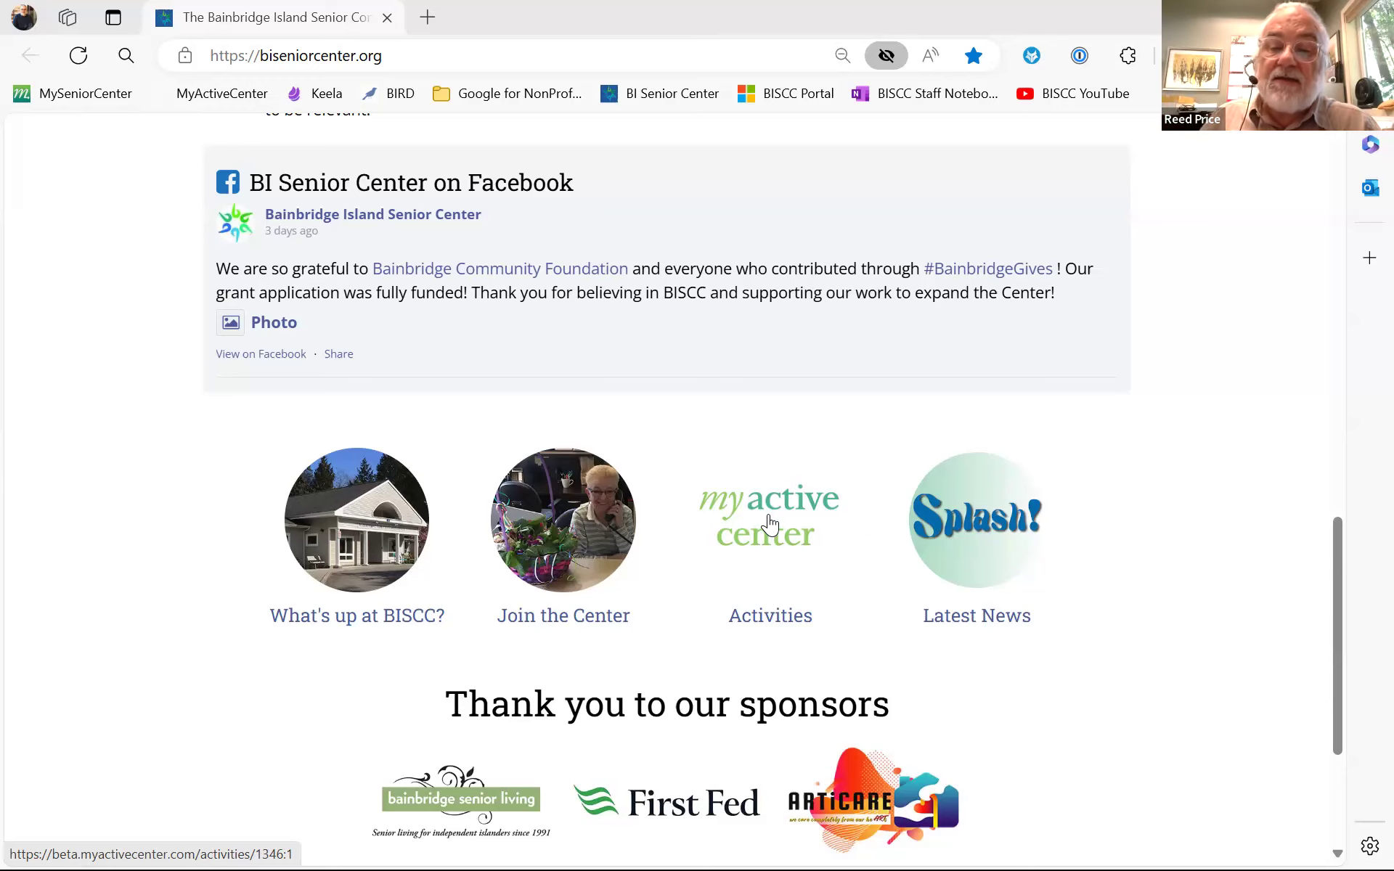
# - Go to the center's Activities page on MyActiveCenter from the website
pyautogui.click(771, 525)
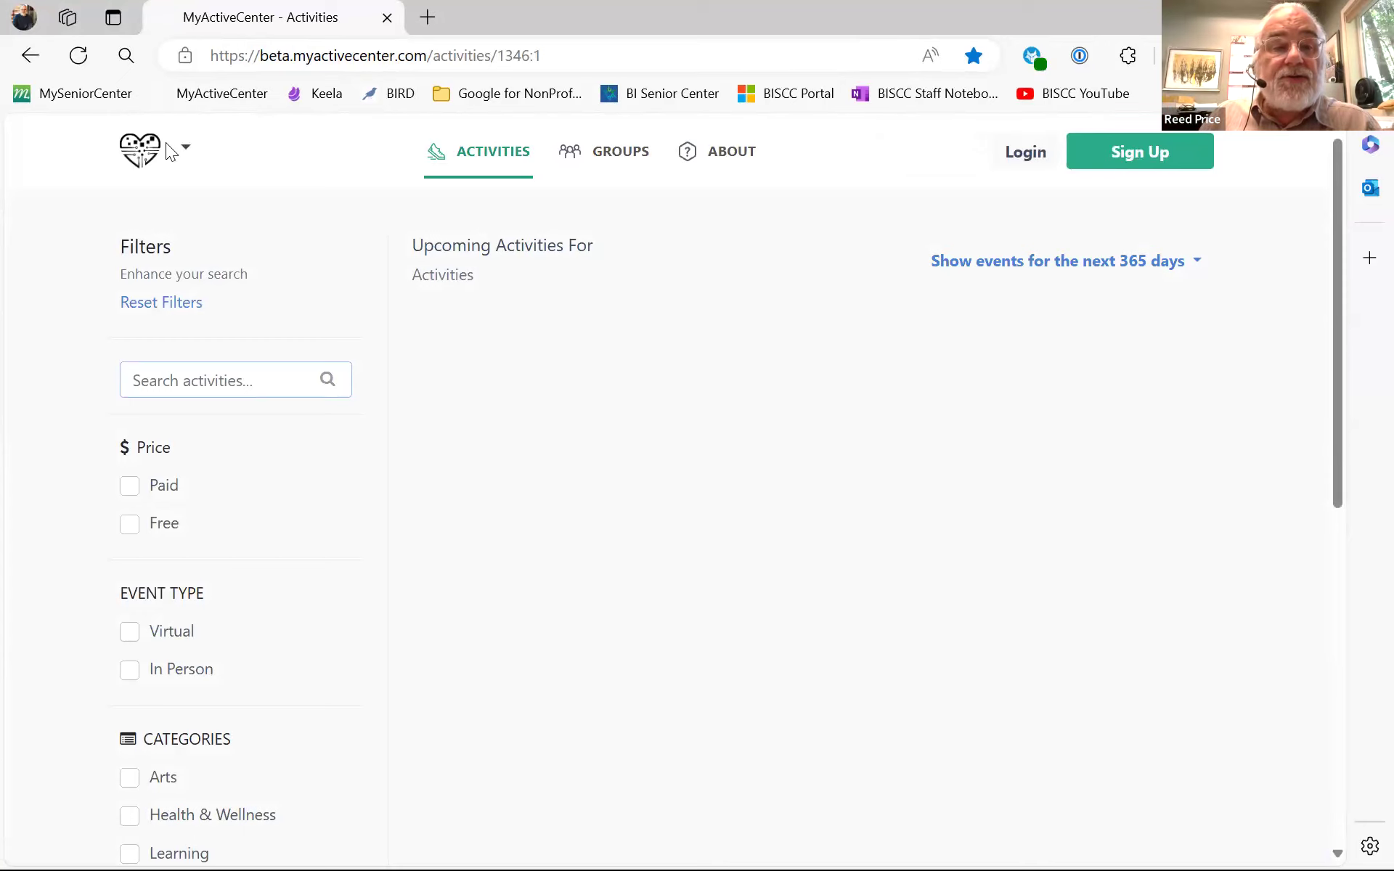
pyautogui.click(302, 165)
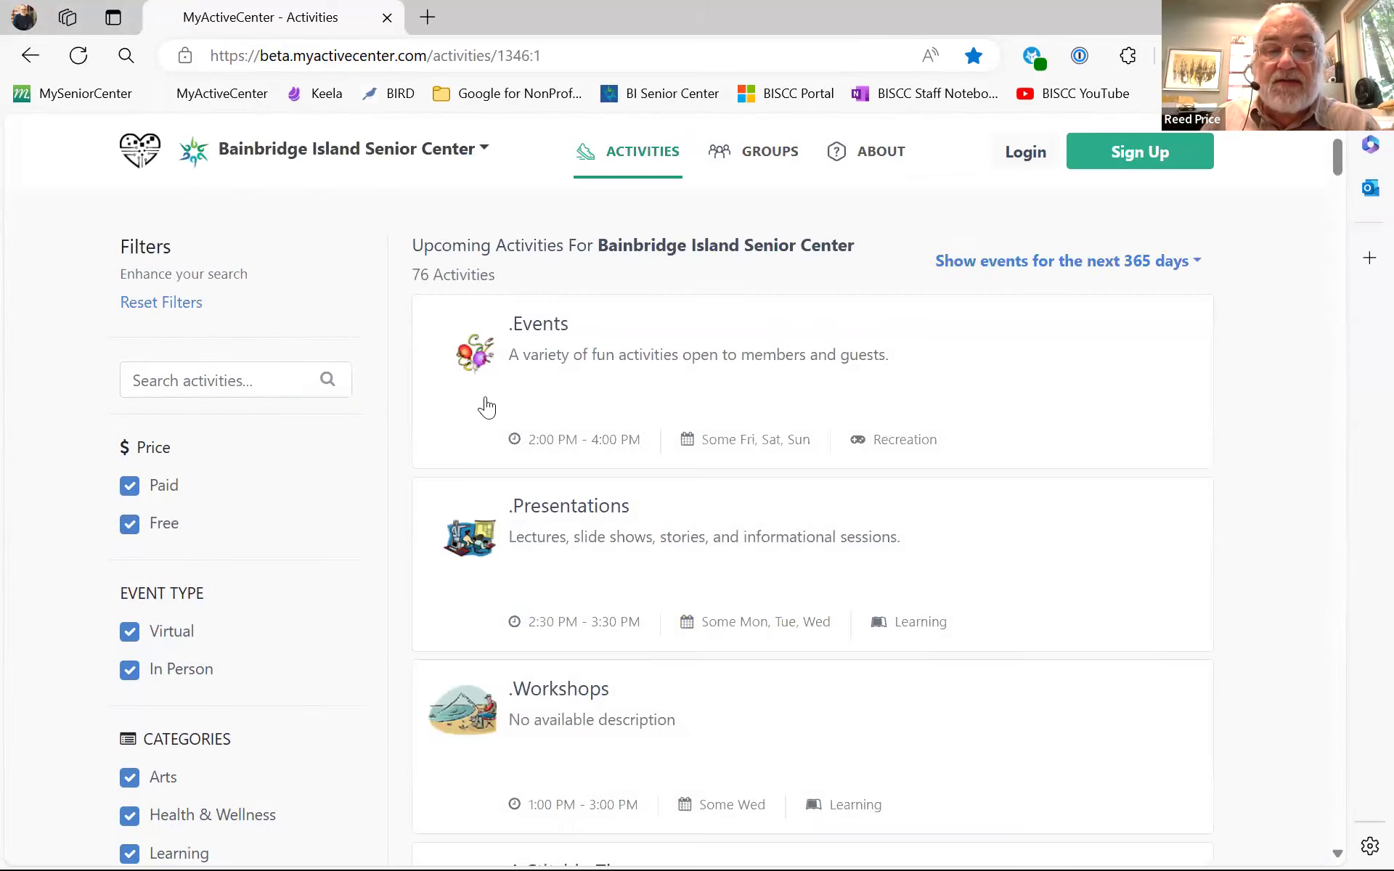
pyautogui.scroll(-3, 1180, 460)
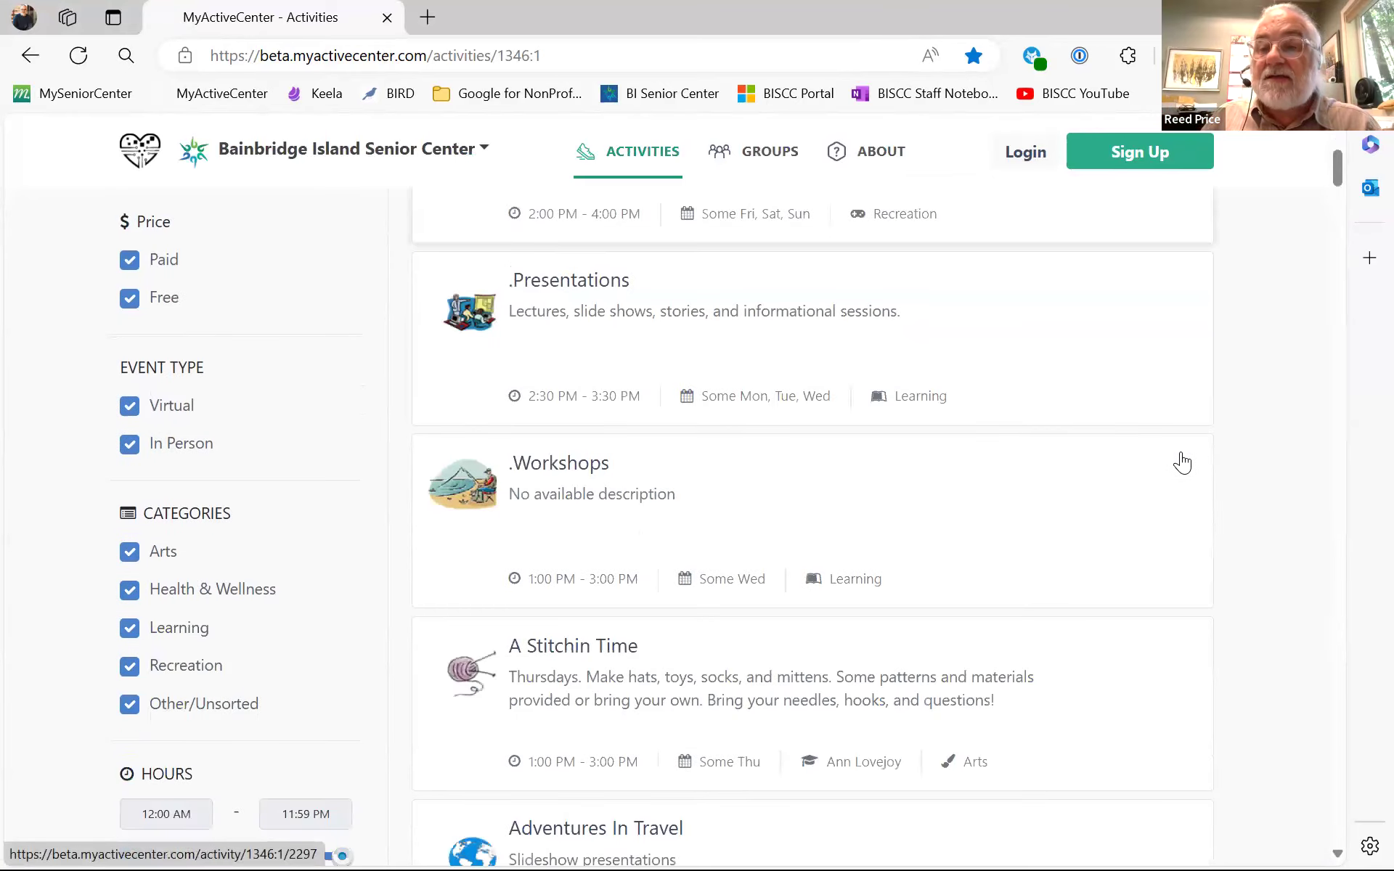
pyautogui.scroll(3, 1182, 463)
# - Compare the 7, 30 and 365-day event ranges, ending on the next 7 days
pyautogui.click(1114, 263)
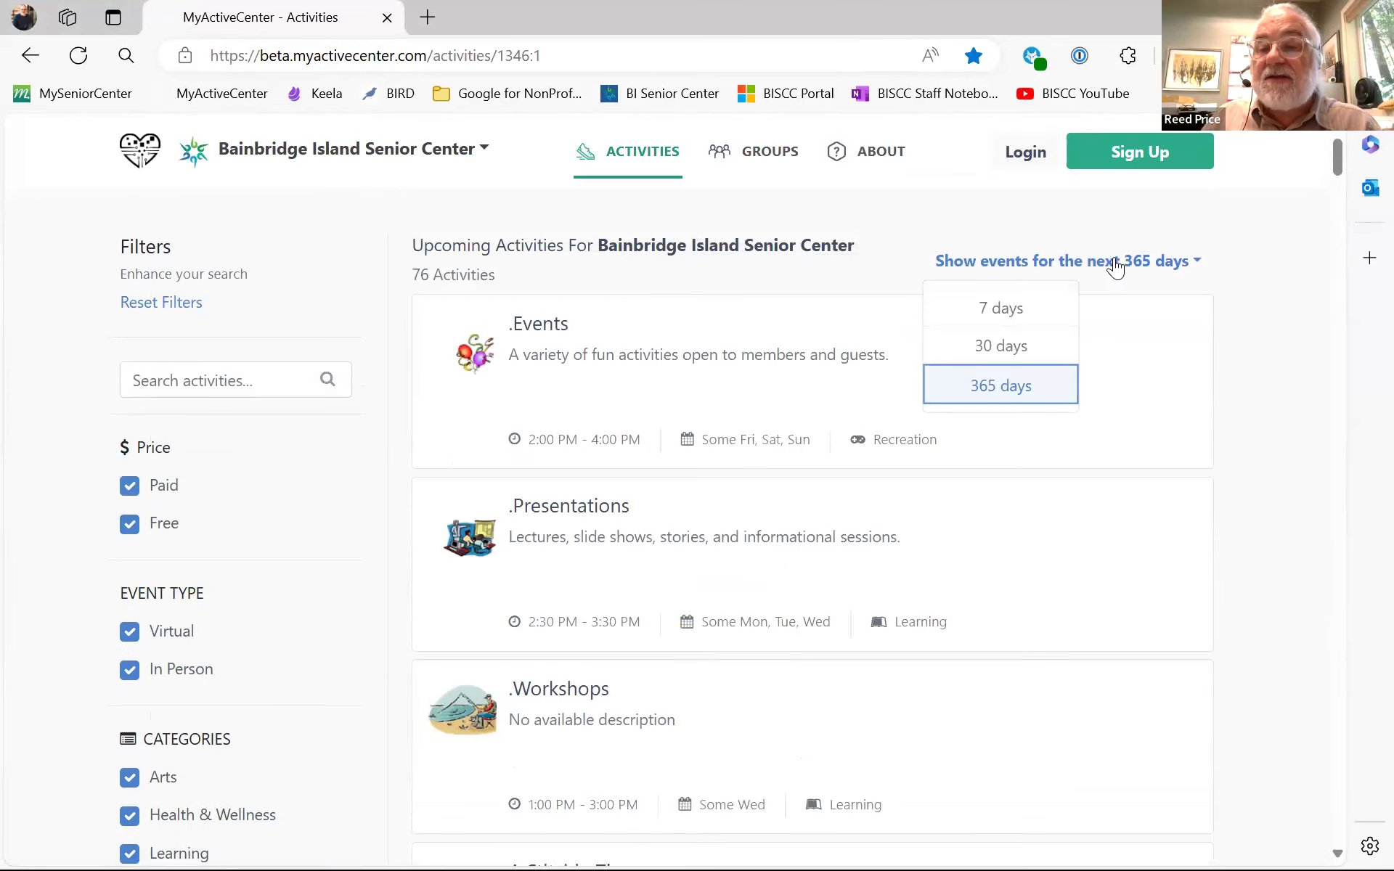
pyautogui.click(993, 318)
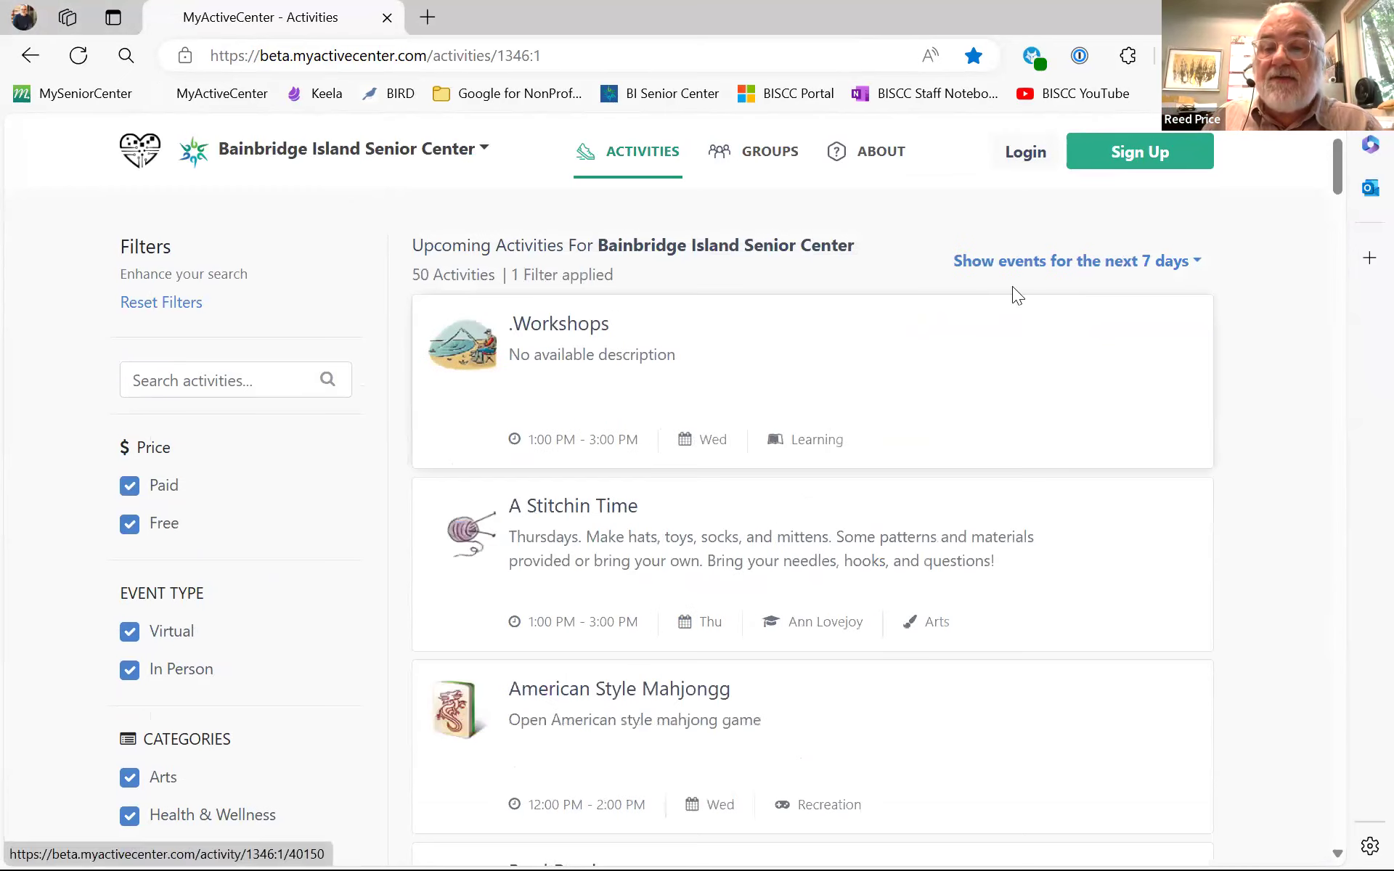
pyautogui.click(1034, 263)
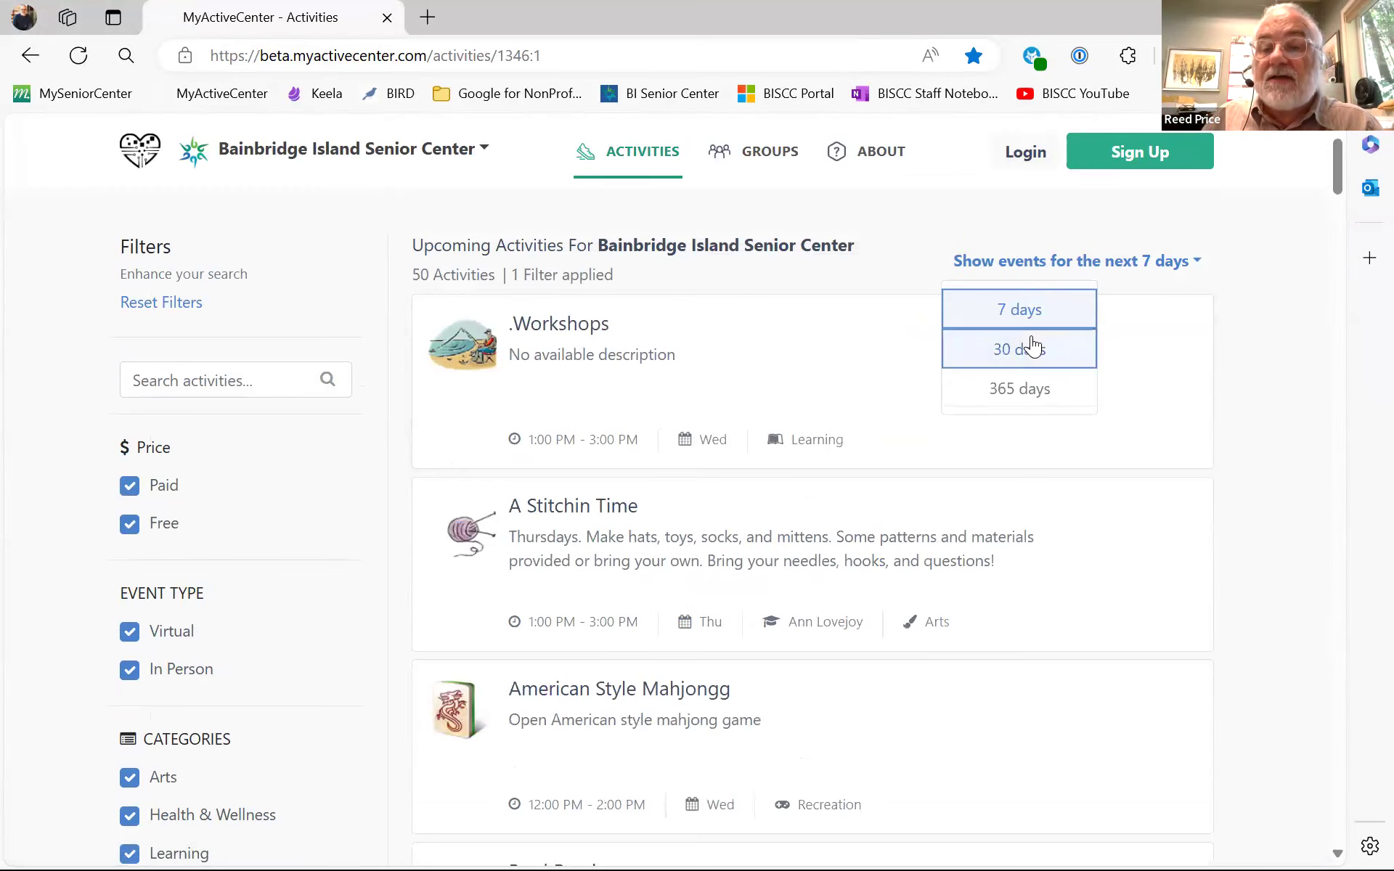
pyautogui.click(1032, 348)
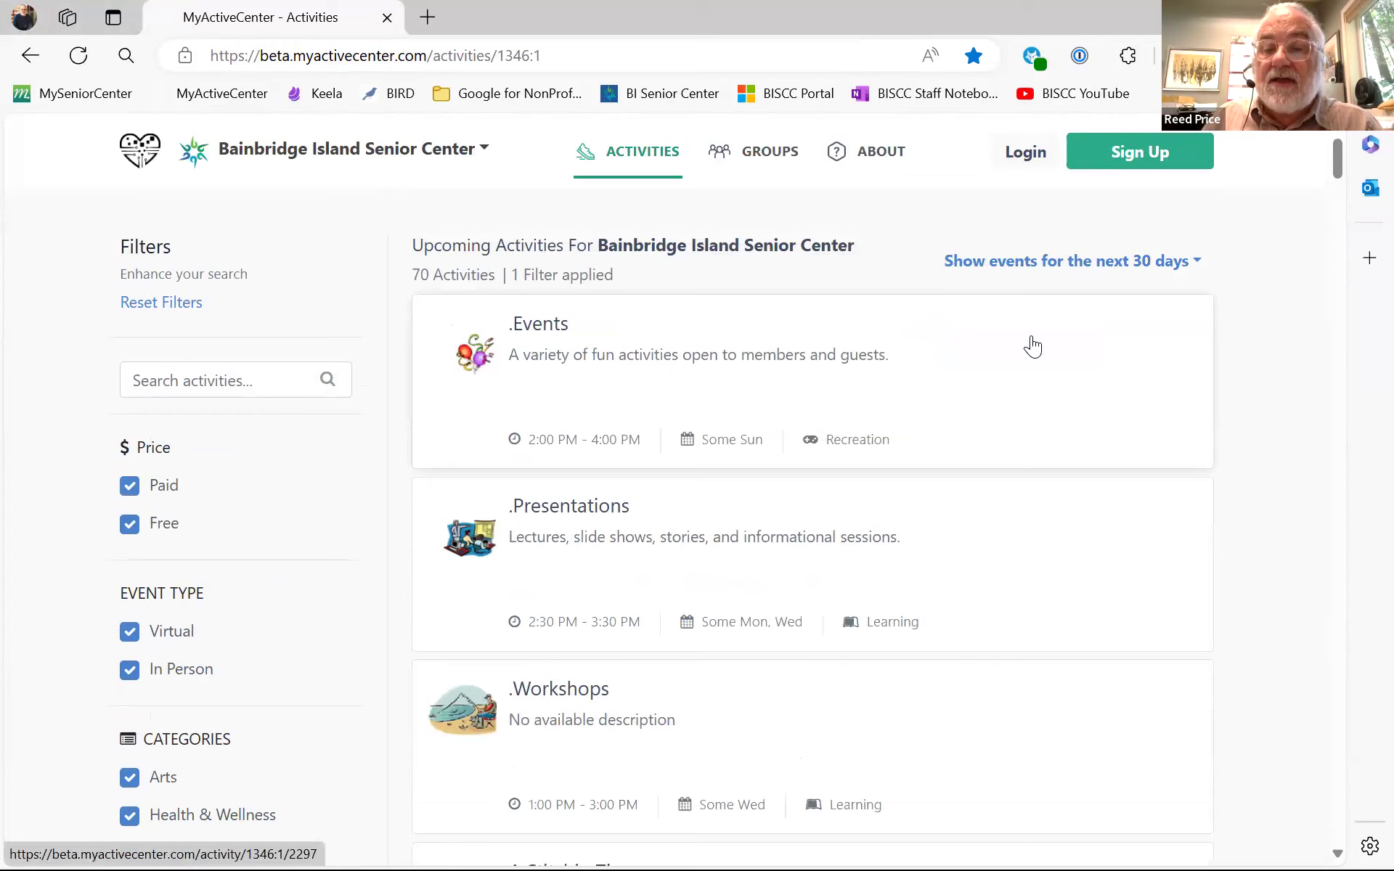
pyautogui.click(1052, 266)
pyautogui.click(1045, 386)
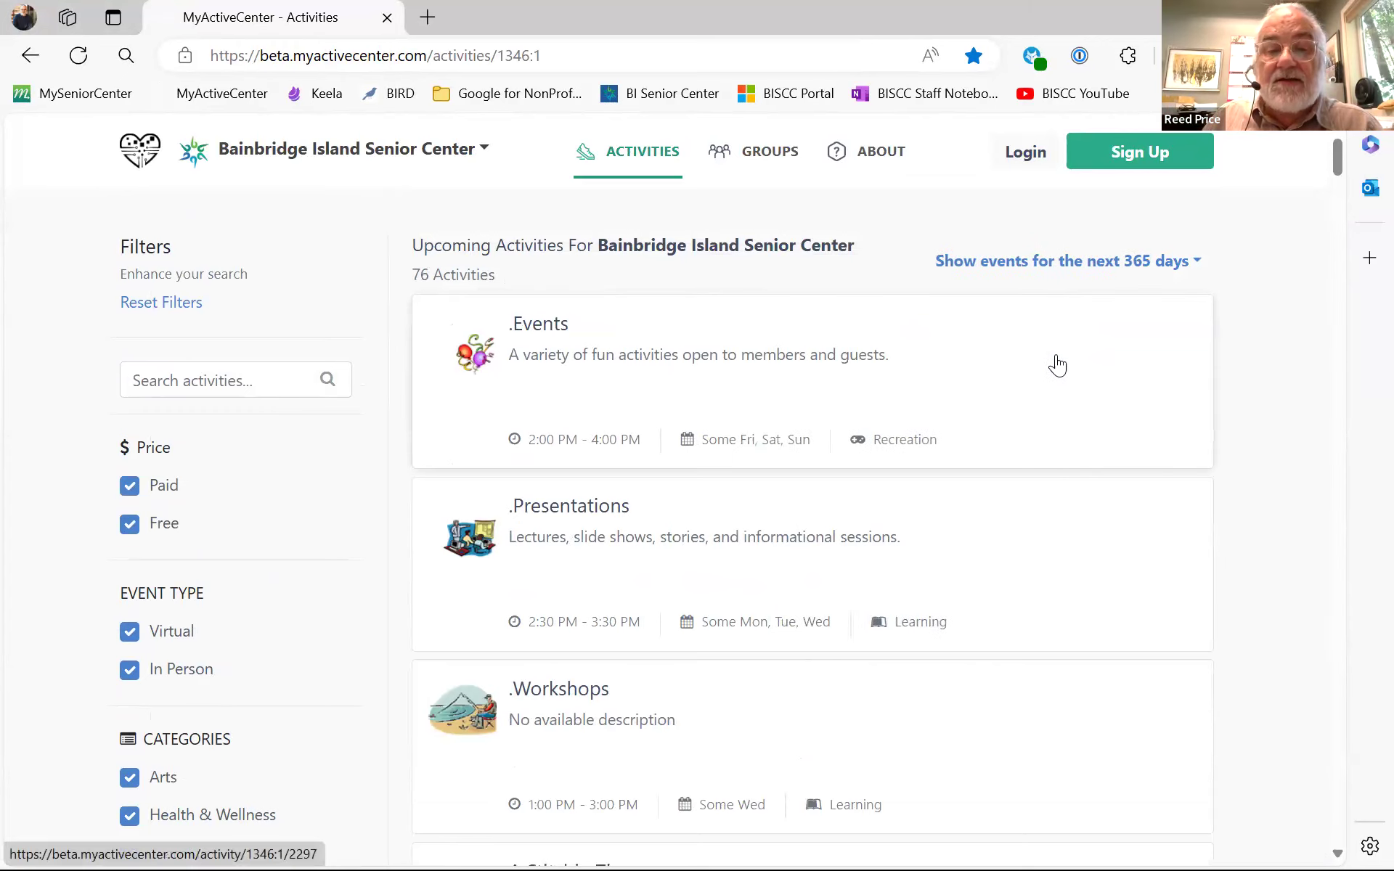
pyautogui.click(1019, 266)
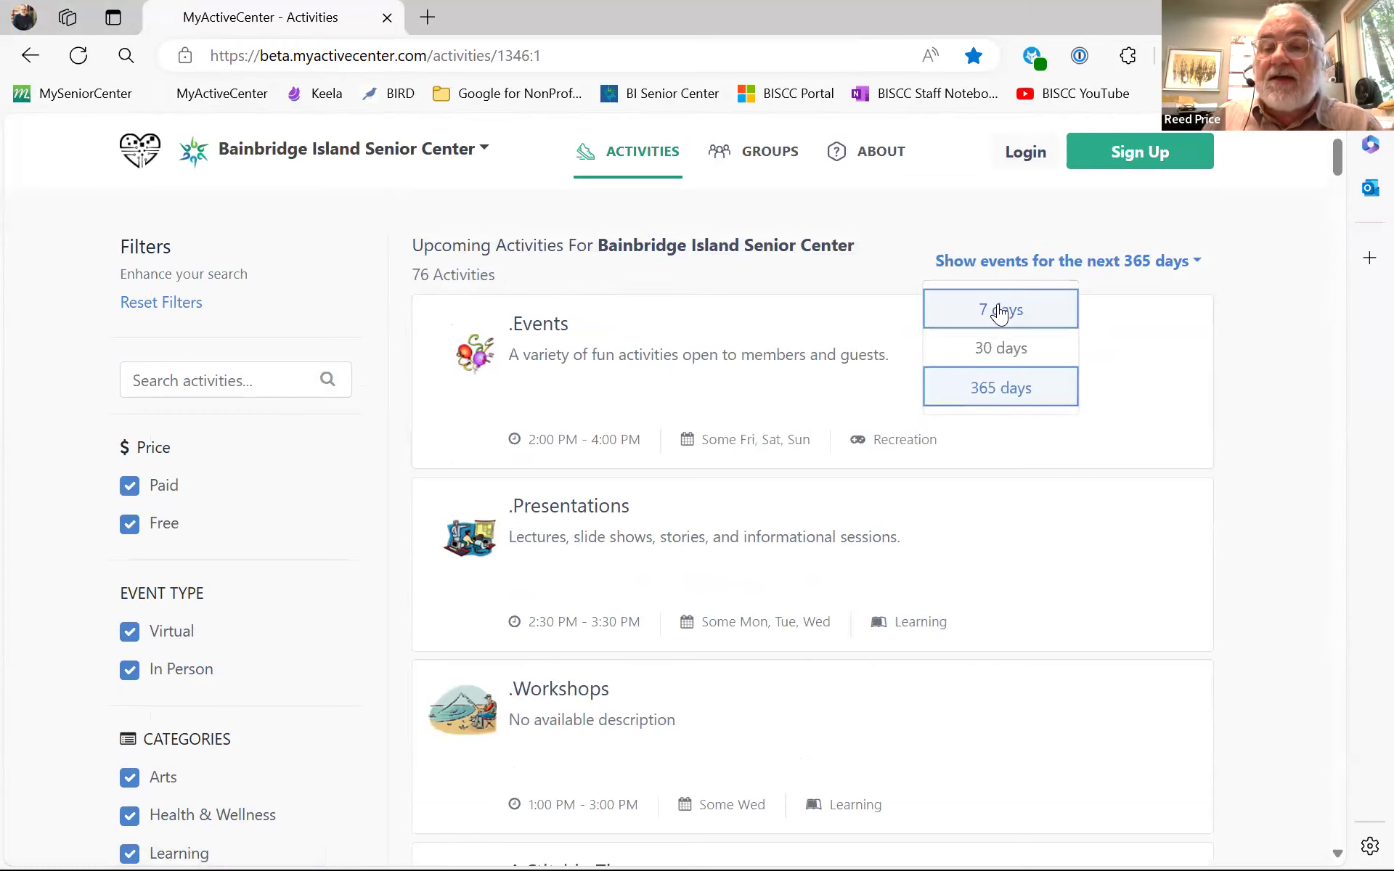
pyautogui.click(1002, 309)
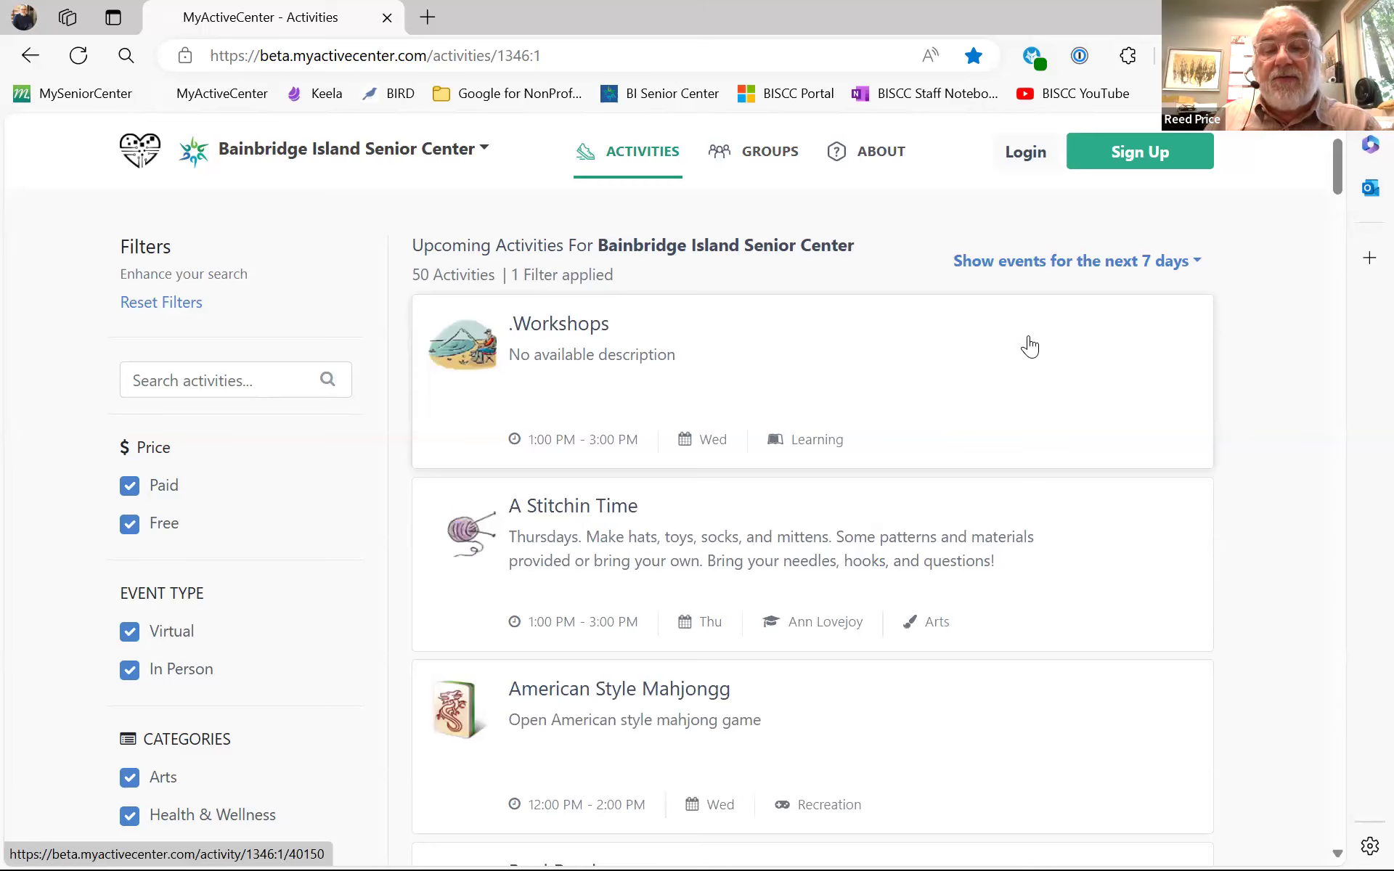
# - Scroll through the 7-day activity list and filter sidebar, then back toward the top
pyautogui.scroll(-7, 1030, 347)
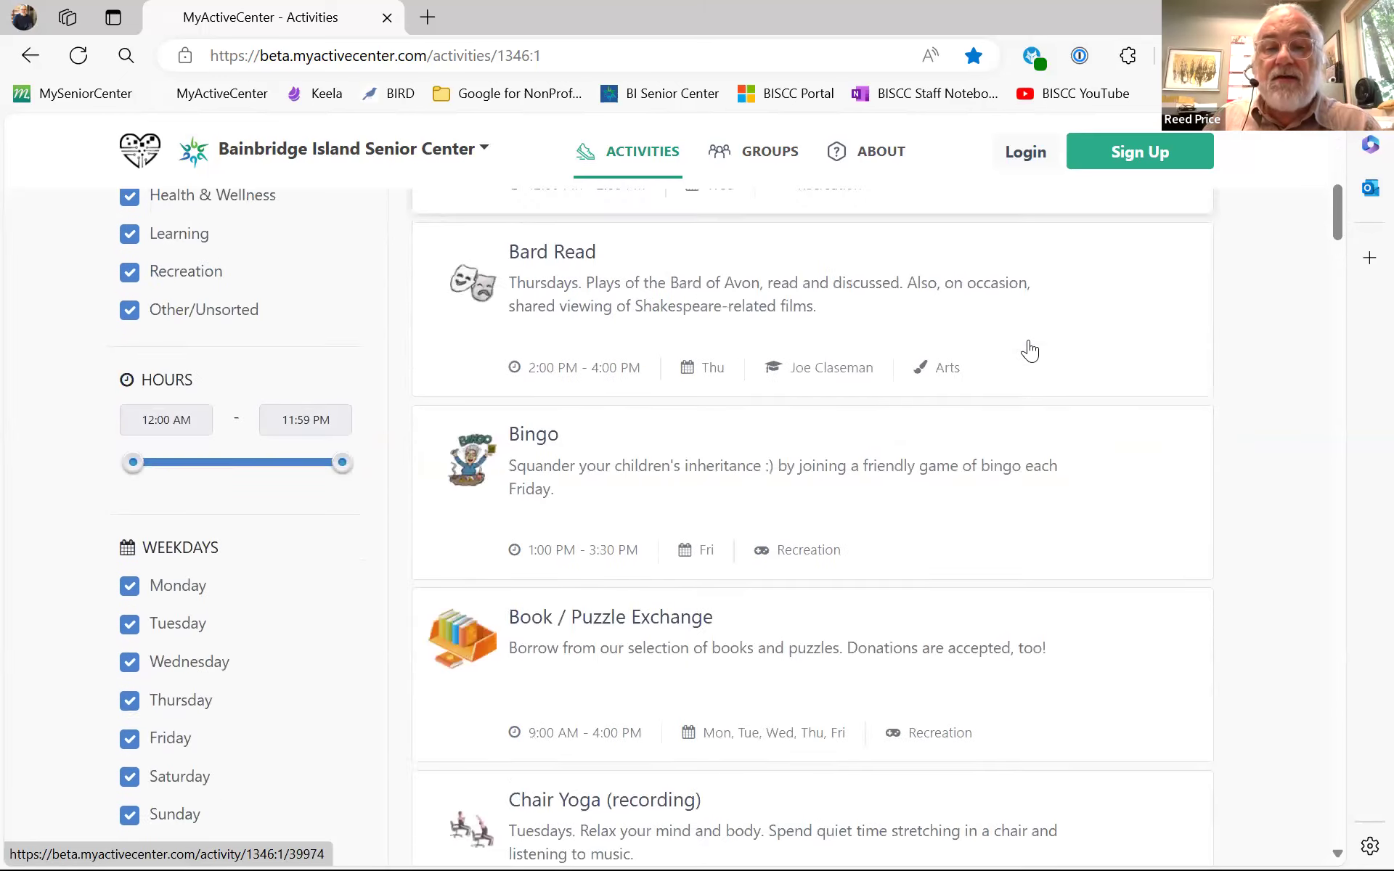
pyautogui.scroll(5, 1030, 351)
pyautogui.scroll(2, 1030, 350)
pyautogui.scroll(-2, 1030, 352)
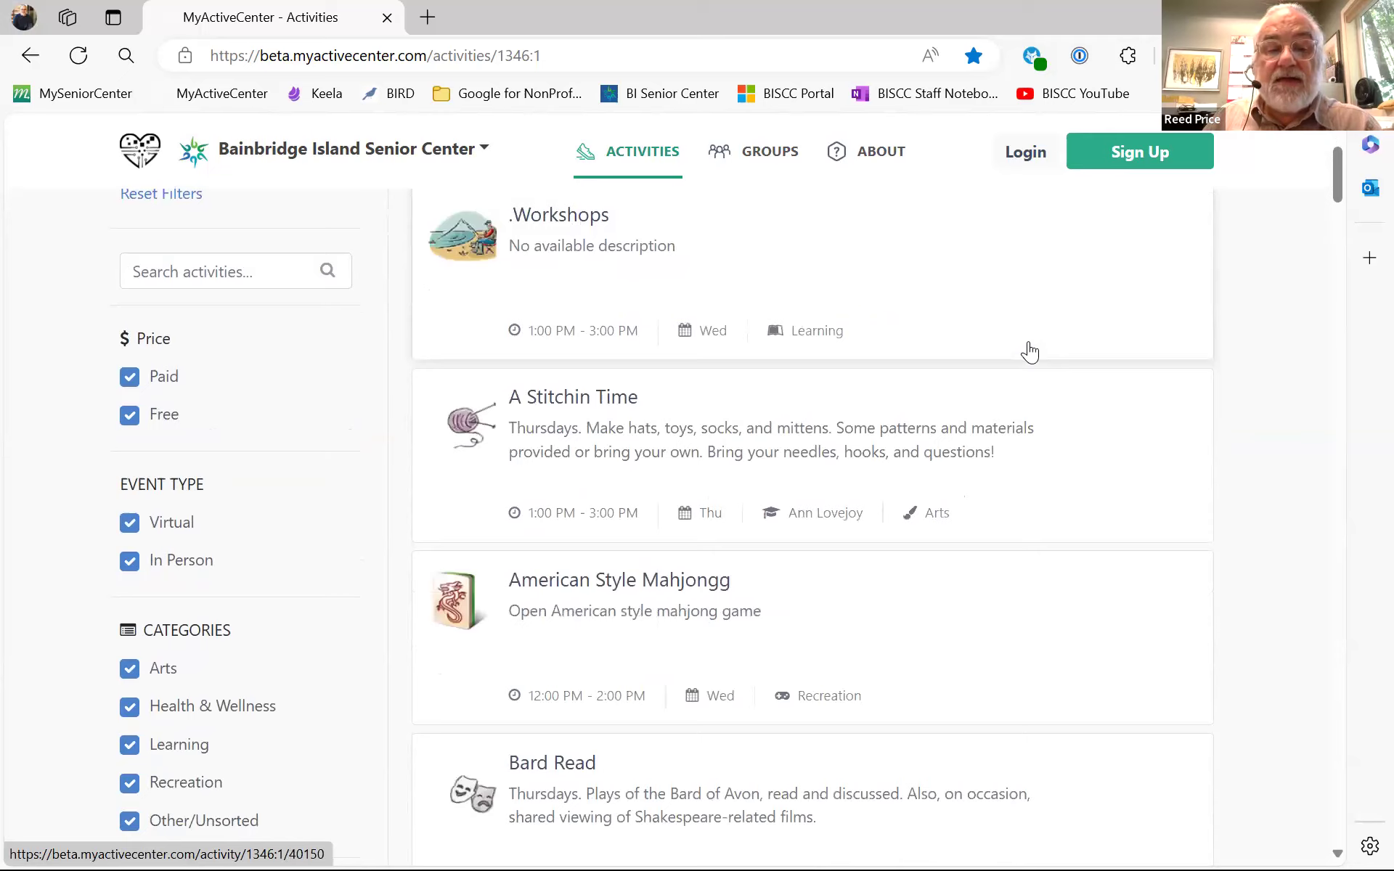
pyautogui.scroll(-7, 1030, 352)
pyautogui.scroll(-8, 1029, 356)
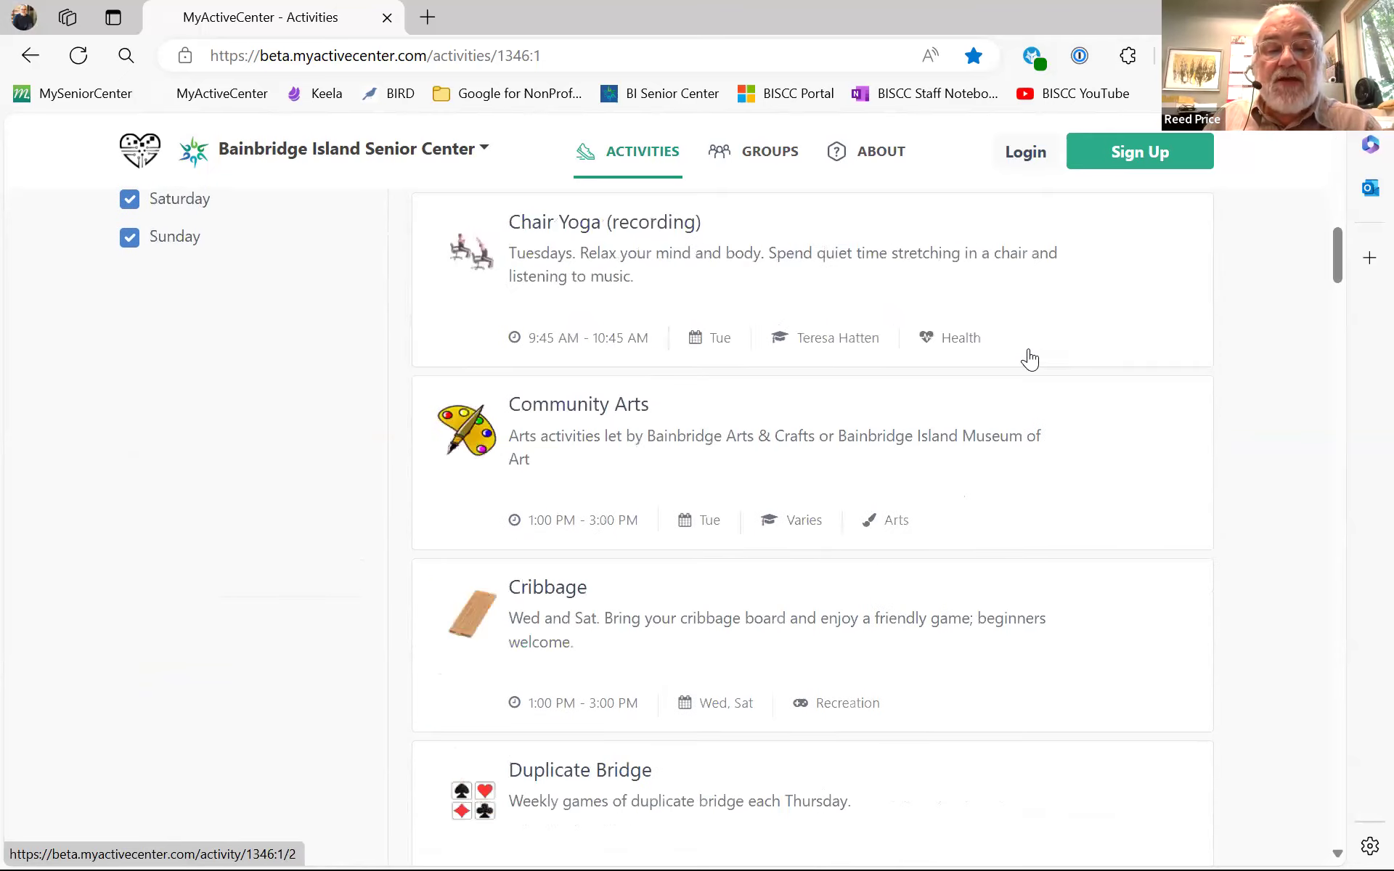
pyautogui.scroll(13, 1029, 358)
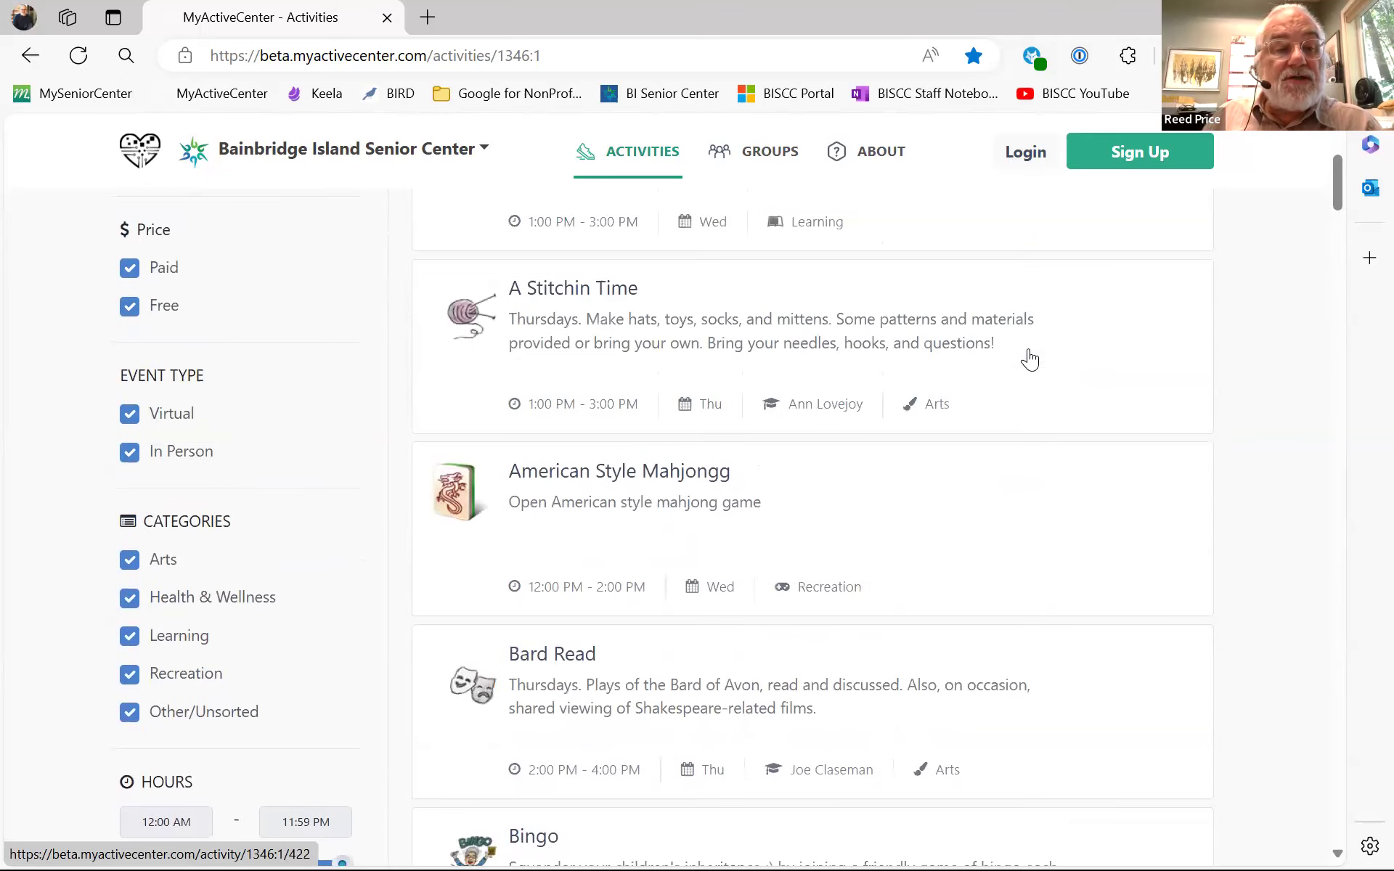
pyautogui.scroll(3, 165, 423)
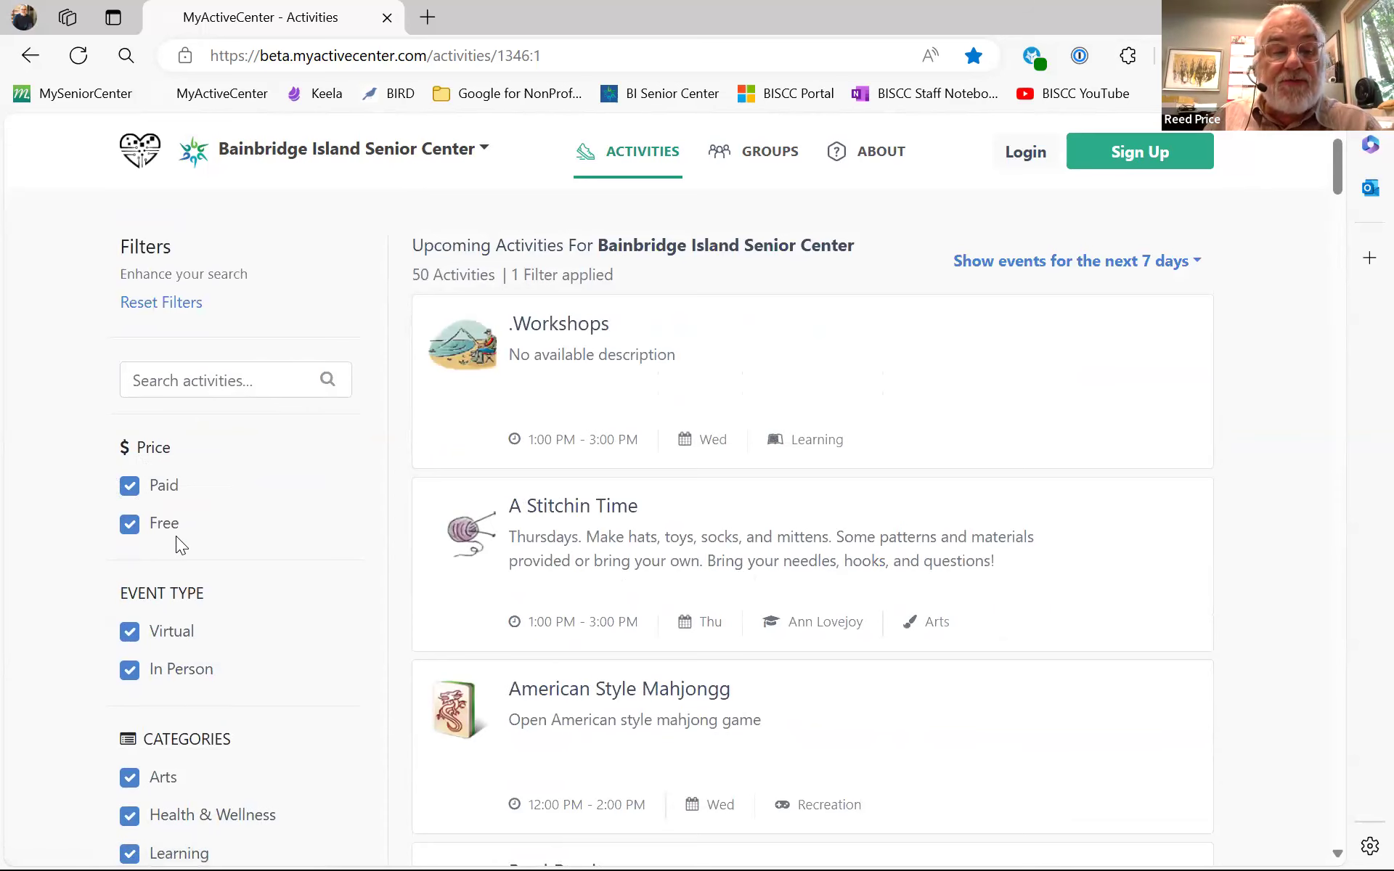
pyautogui.scroll(-2, 179, 522)
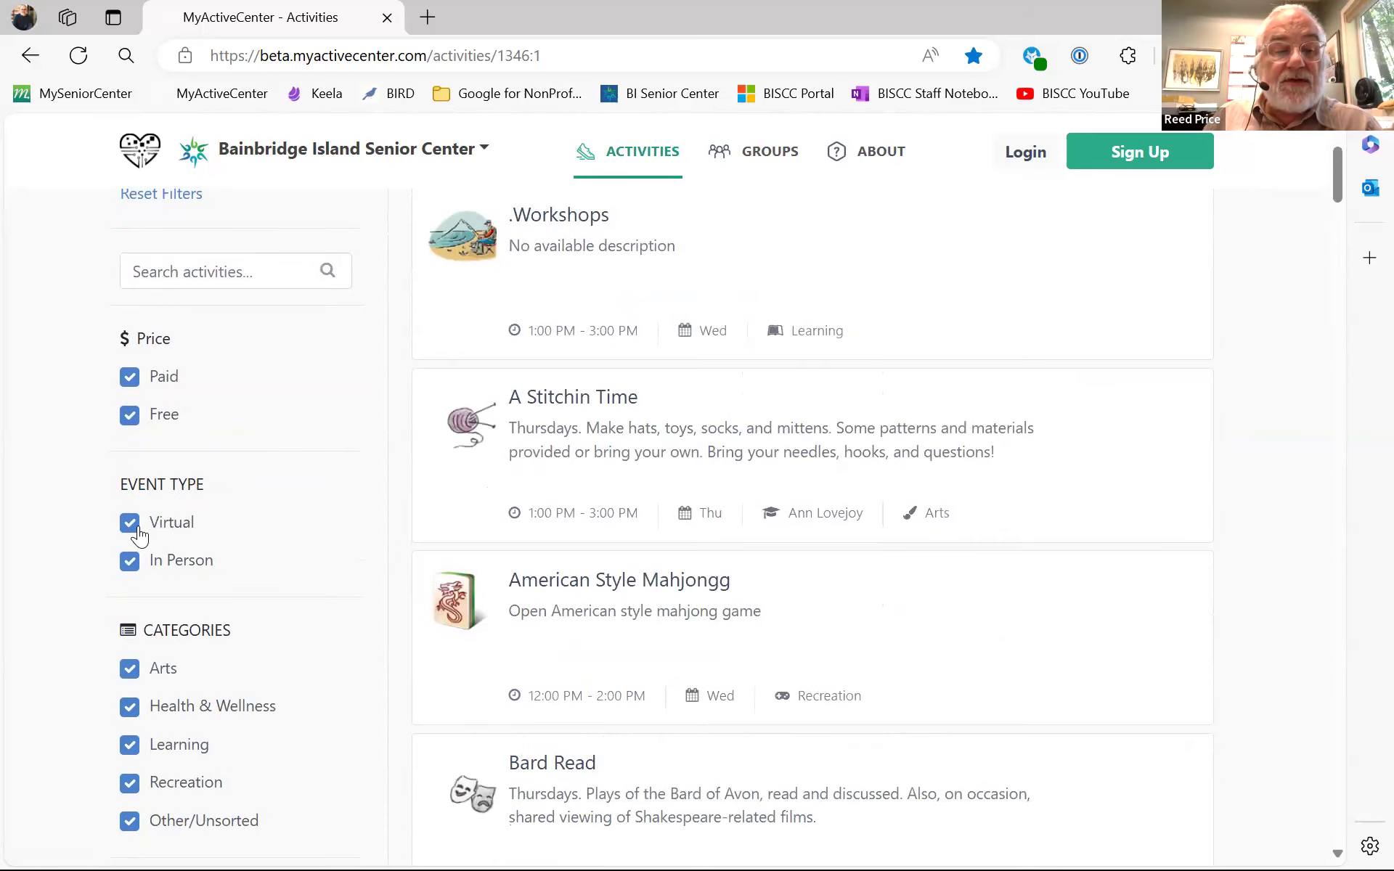
pyautogui.scroll(-2, 226, 488)
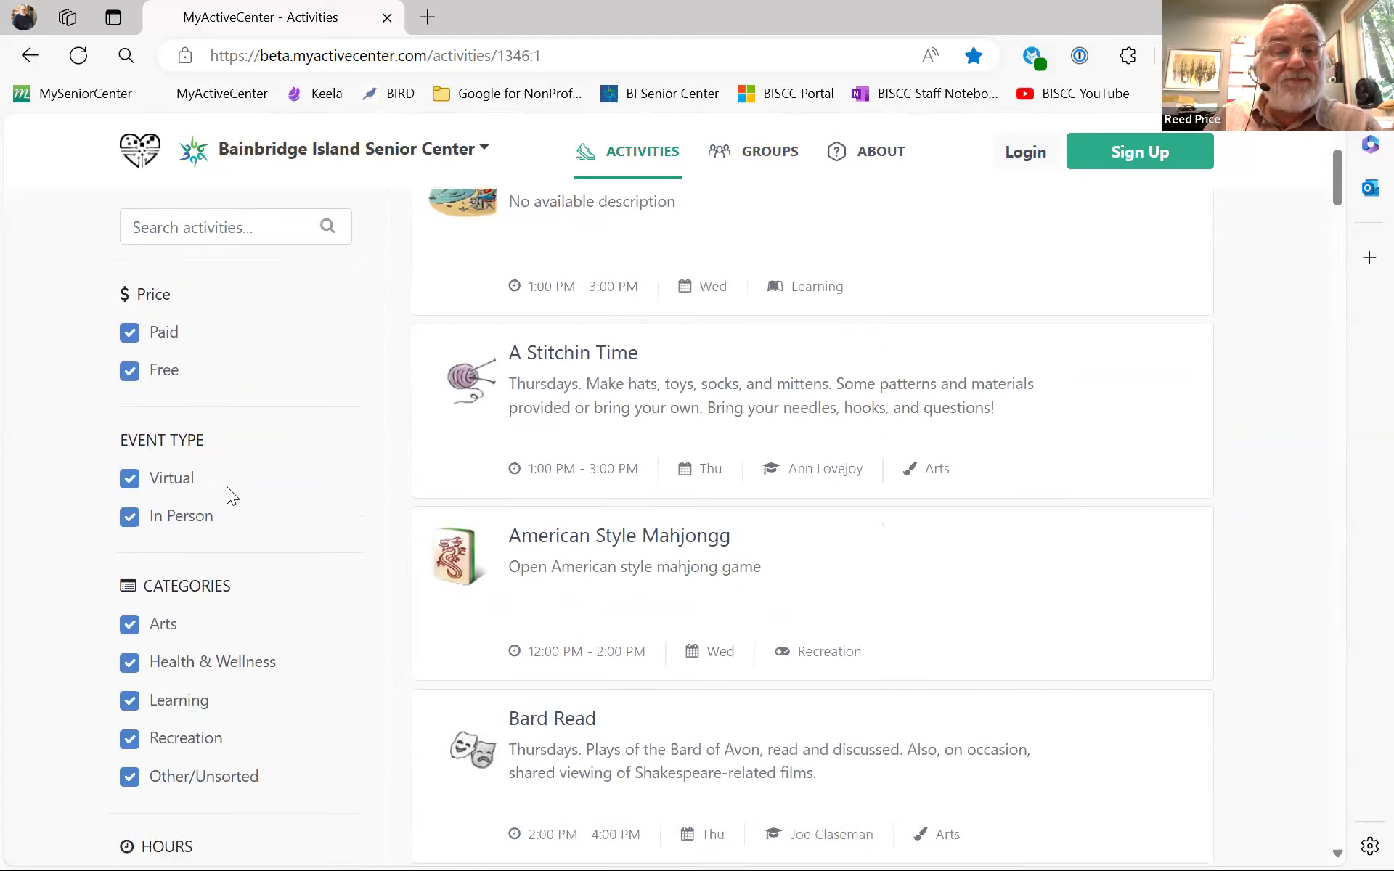
pyautogui.scroll(-2, 222, 491)
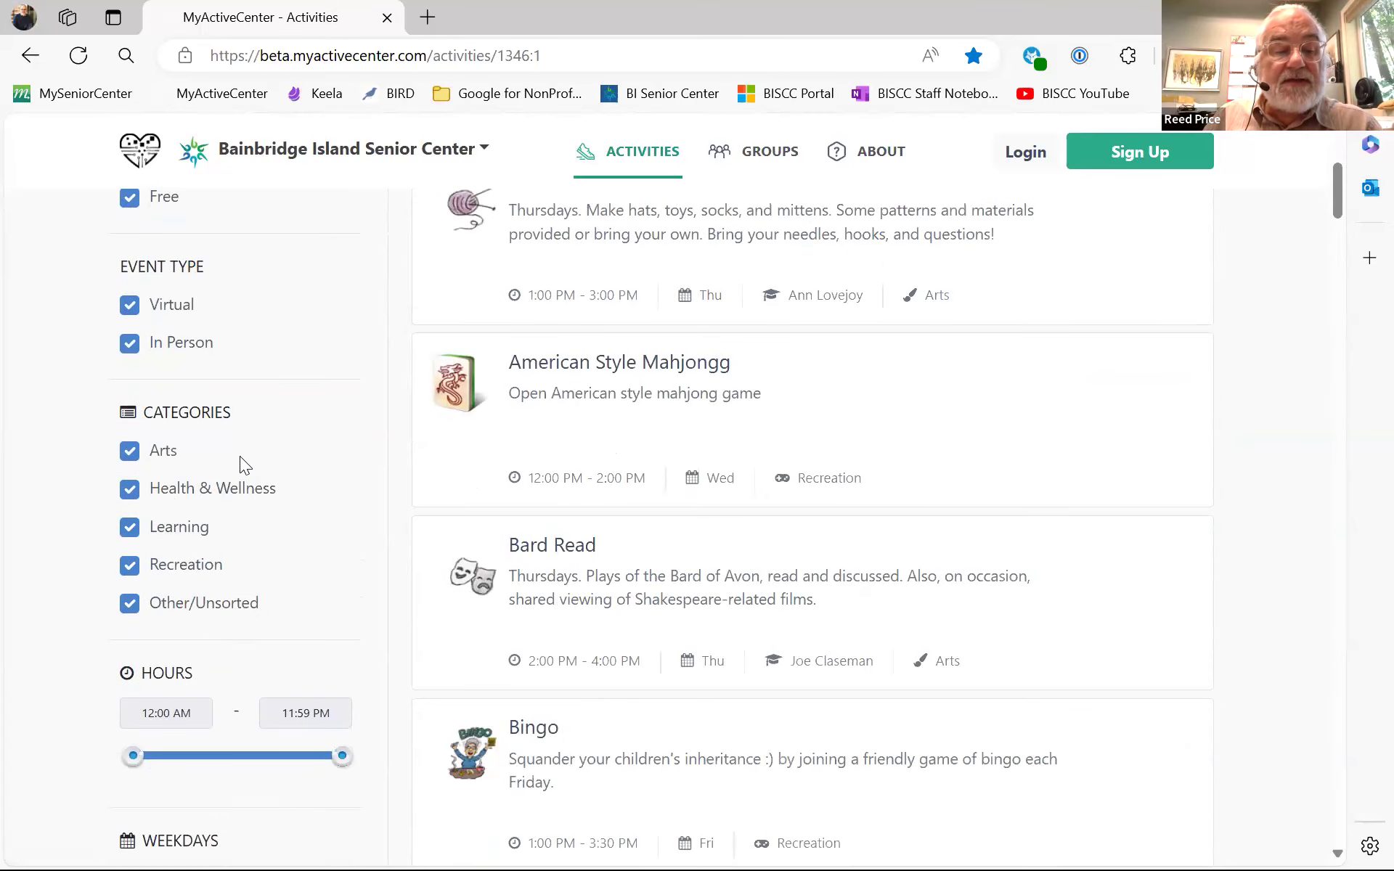
pyautogui.scroll(-4, 273, 509)
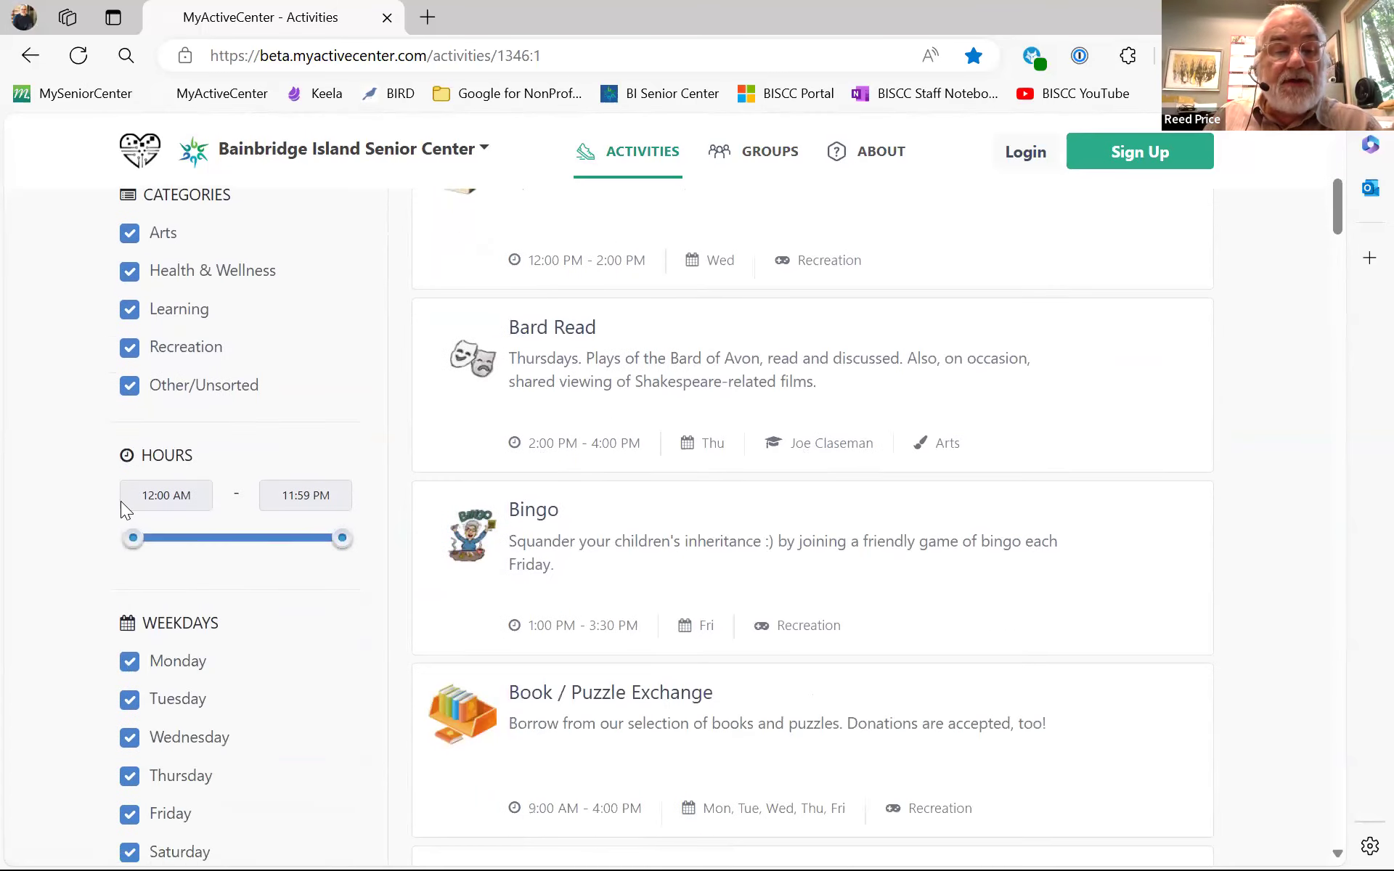
pyautogui.scroll(-6, 72, 458)
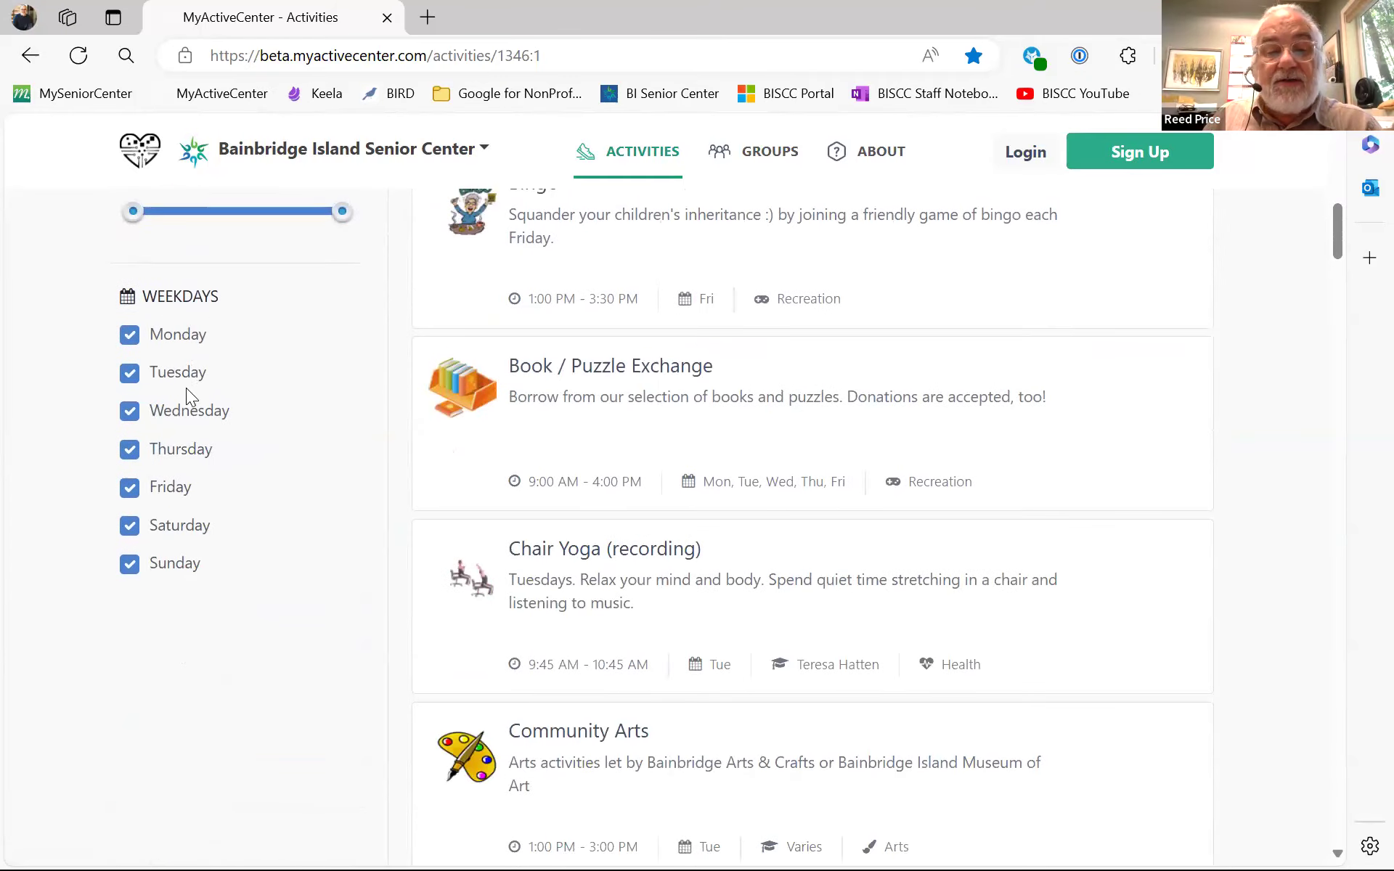
pyautogui.scroll(10, 186, 388)
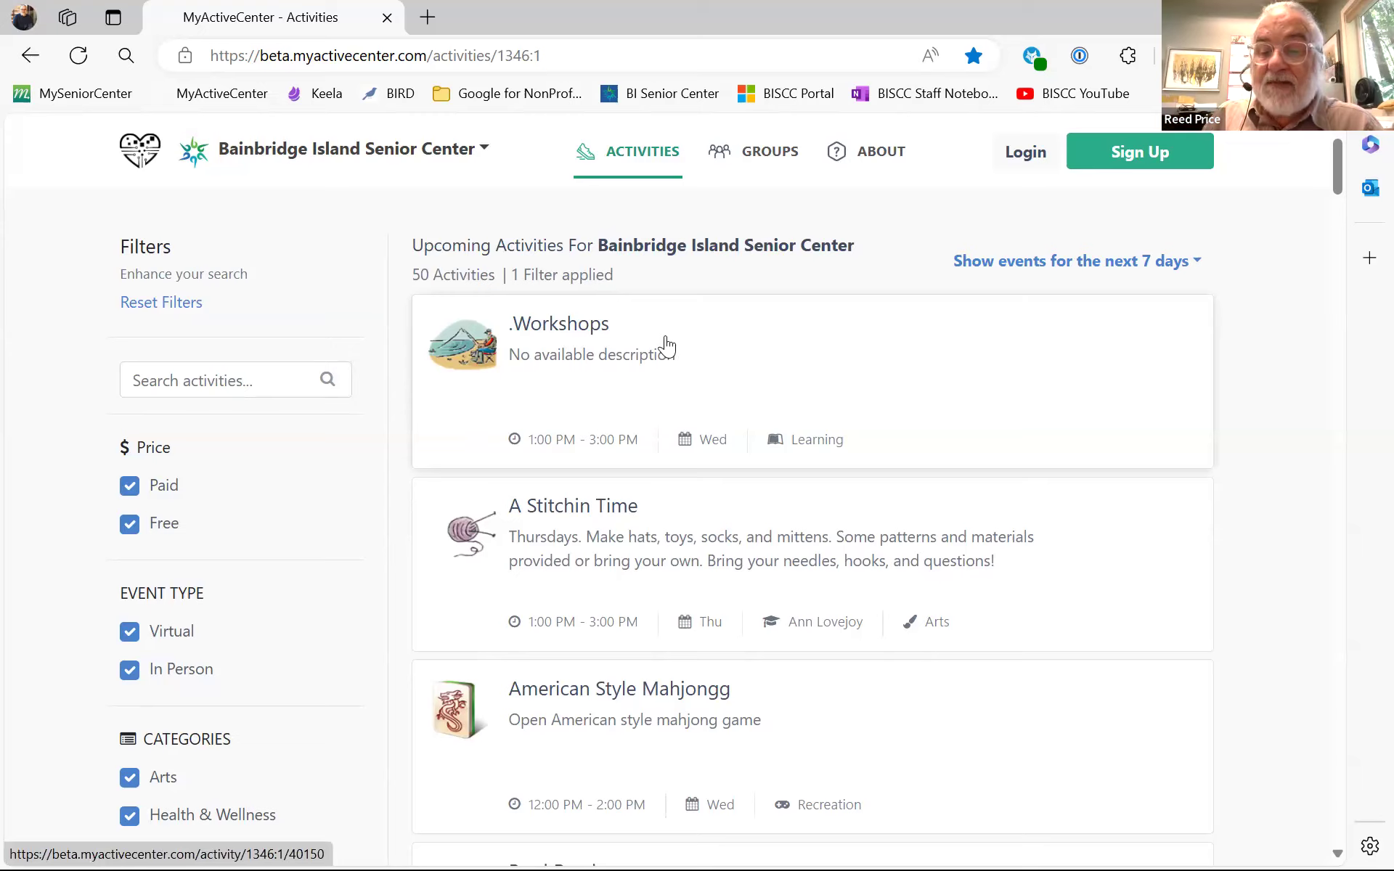
pyautogui.click(1154, 161)
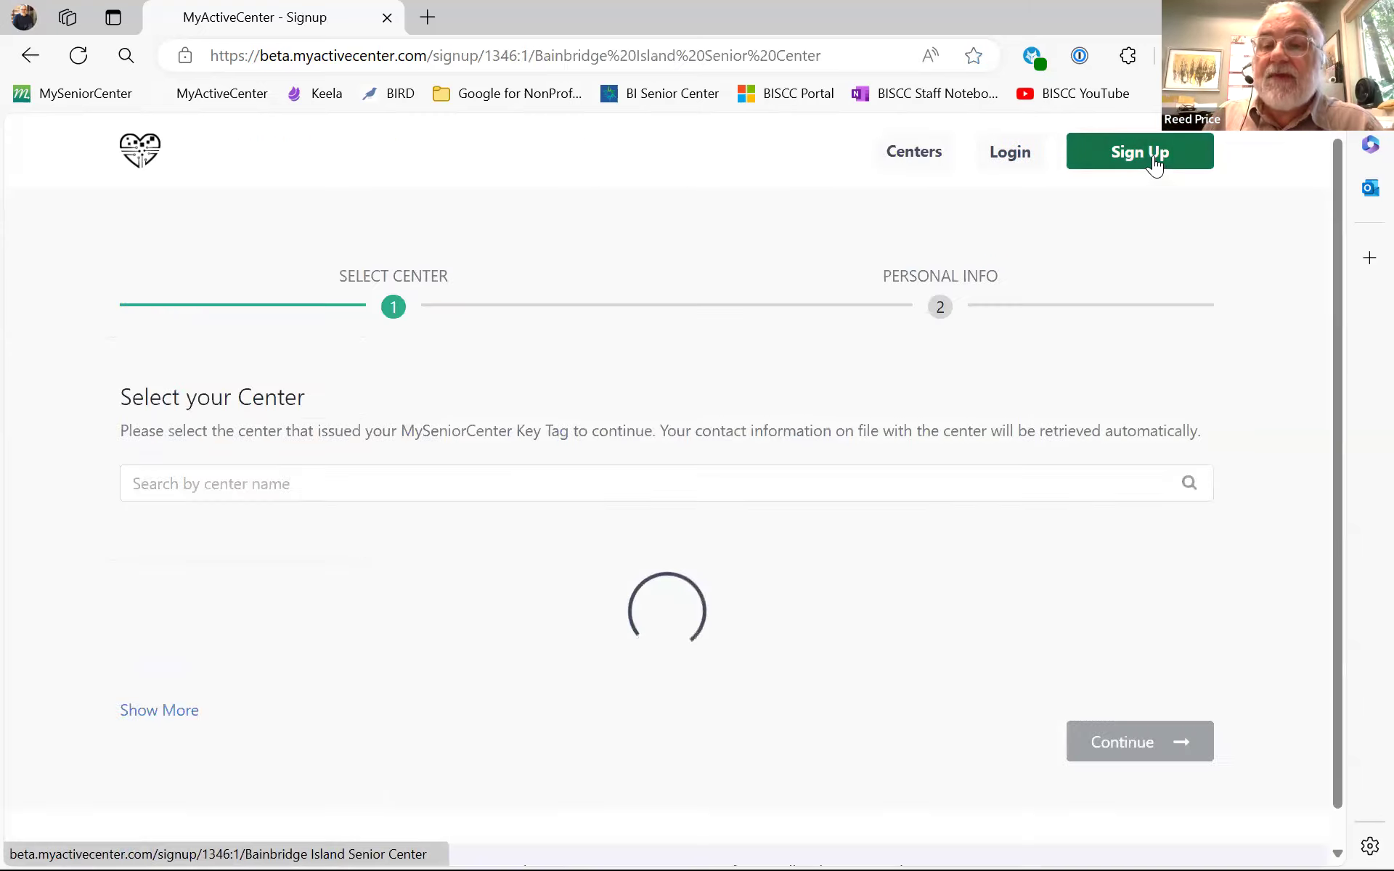
pyautogui.scroll(-2, 732, 304)
pyautogui.scroll(-2, 730, 314)
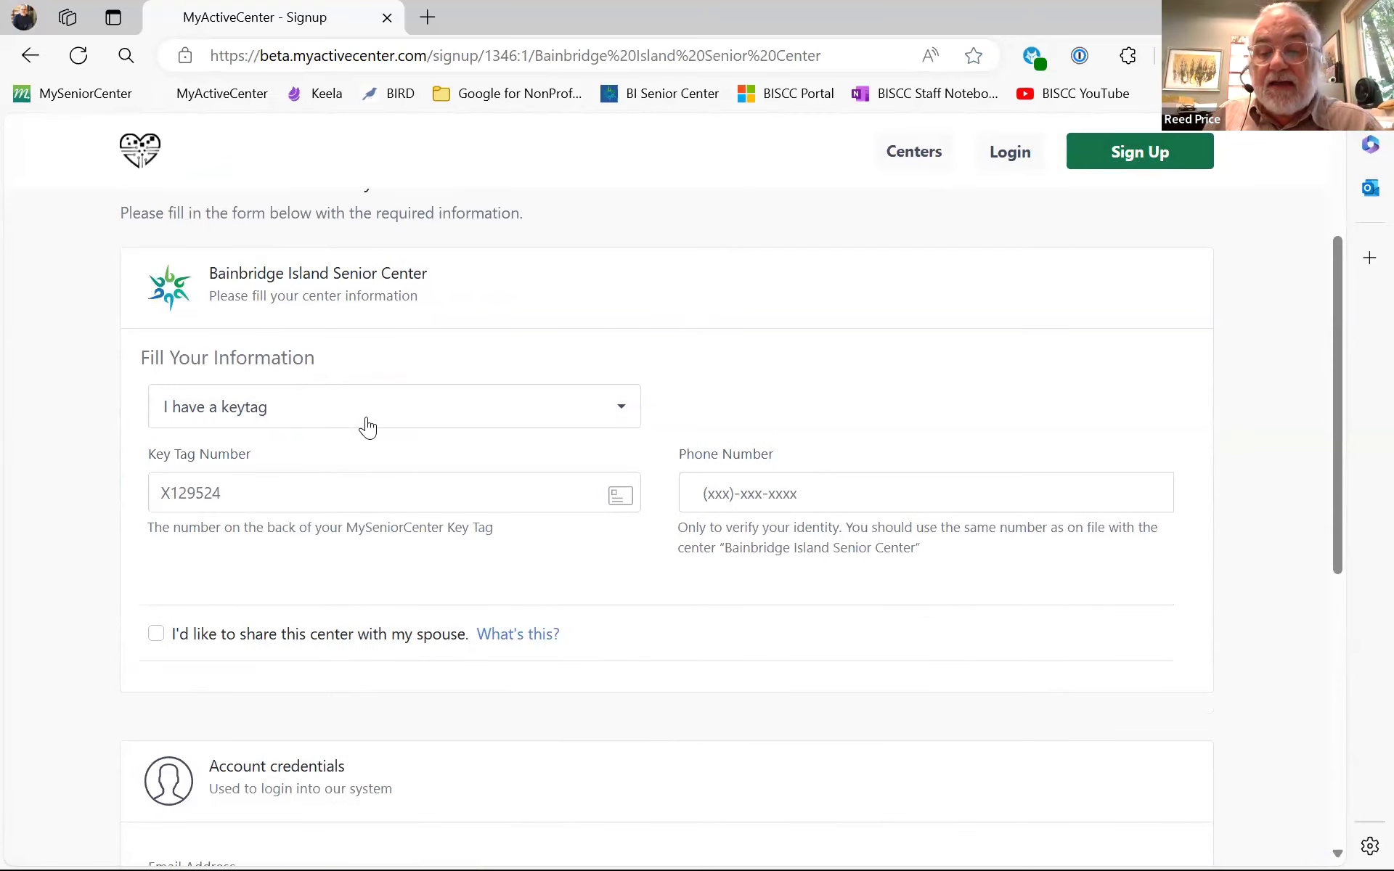
pyautogui.click(626, 420)
pyautogui.moveTo(310, 523)
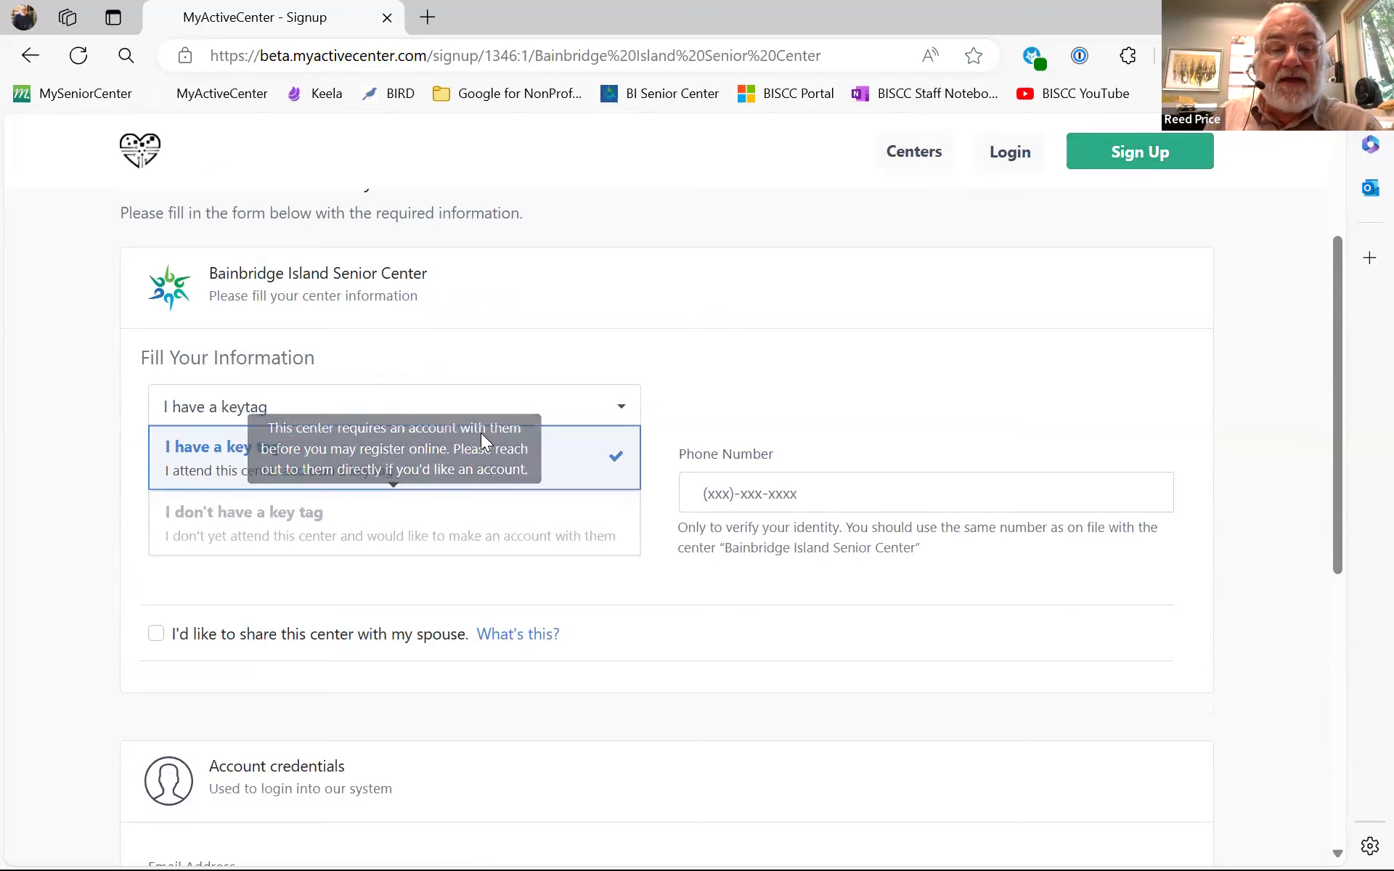
pyautogui.click(610, 350)
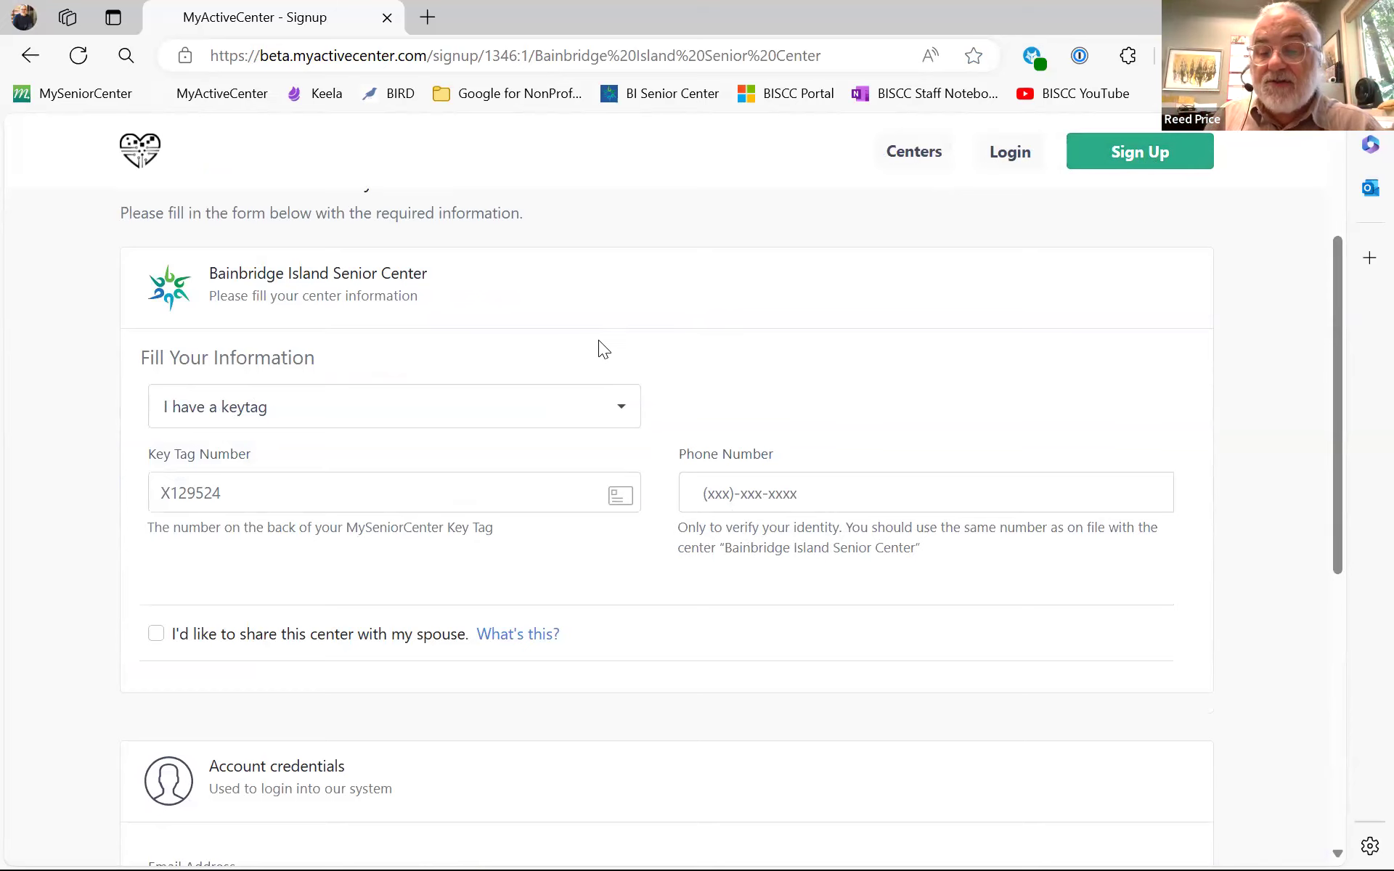
pyautogui.scroll(-1, 67, 376)
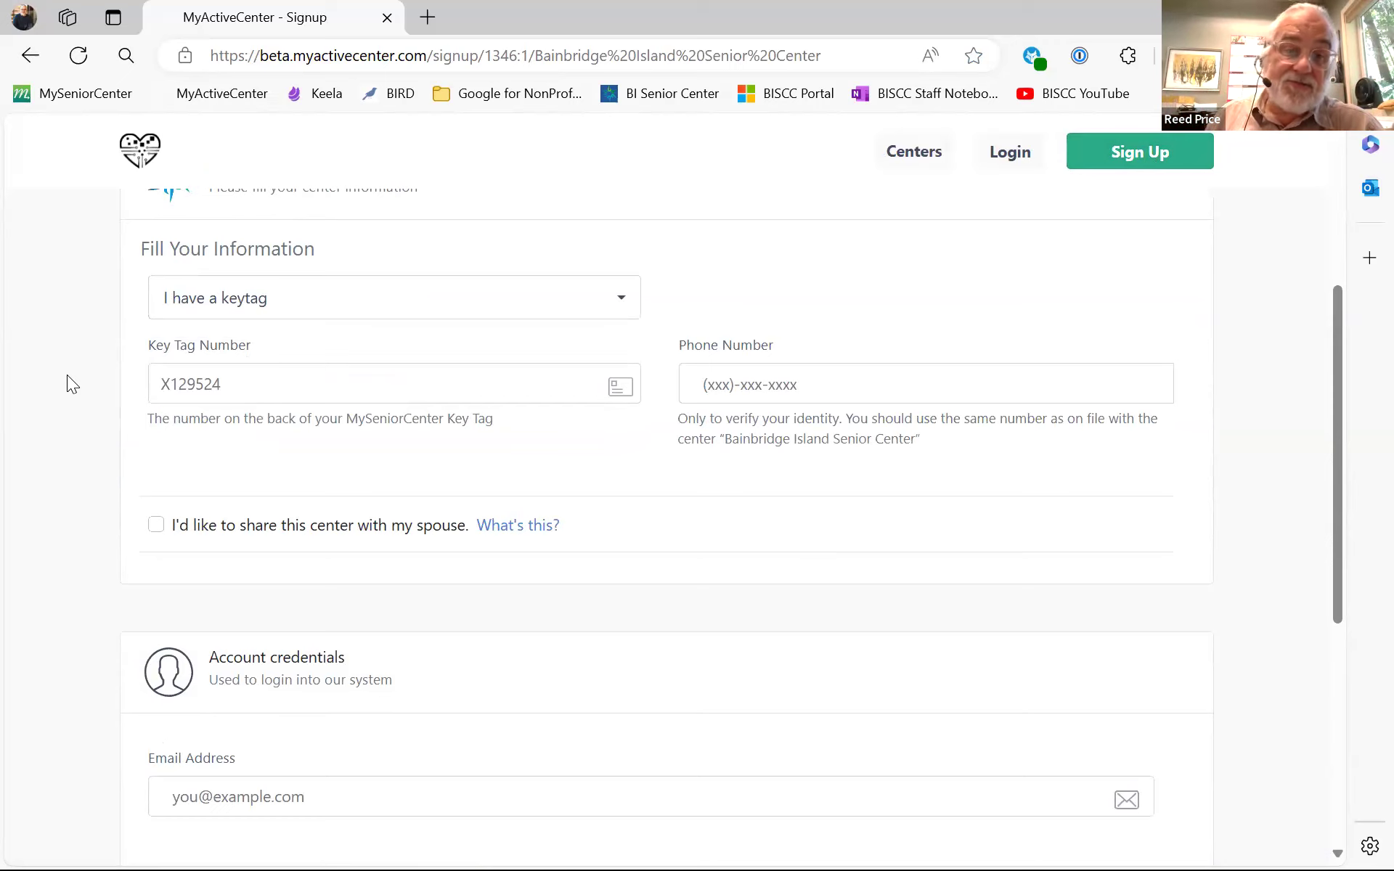
pyautogui.click(199, 391)
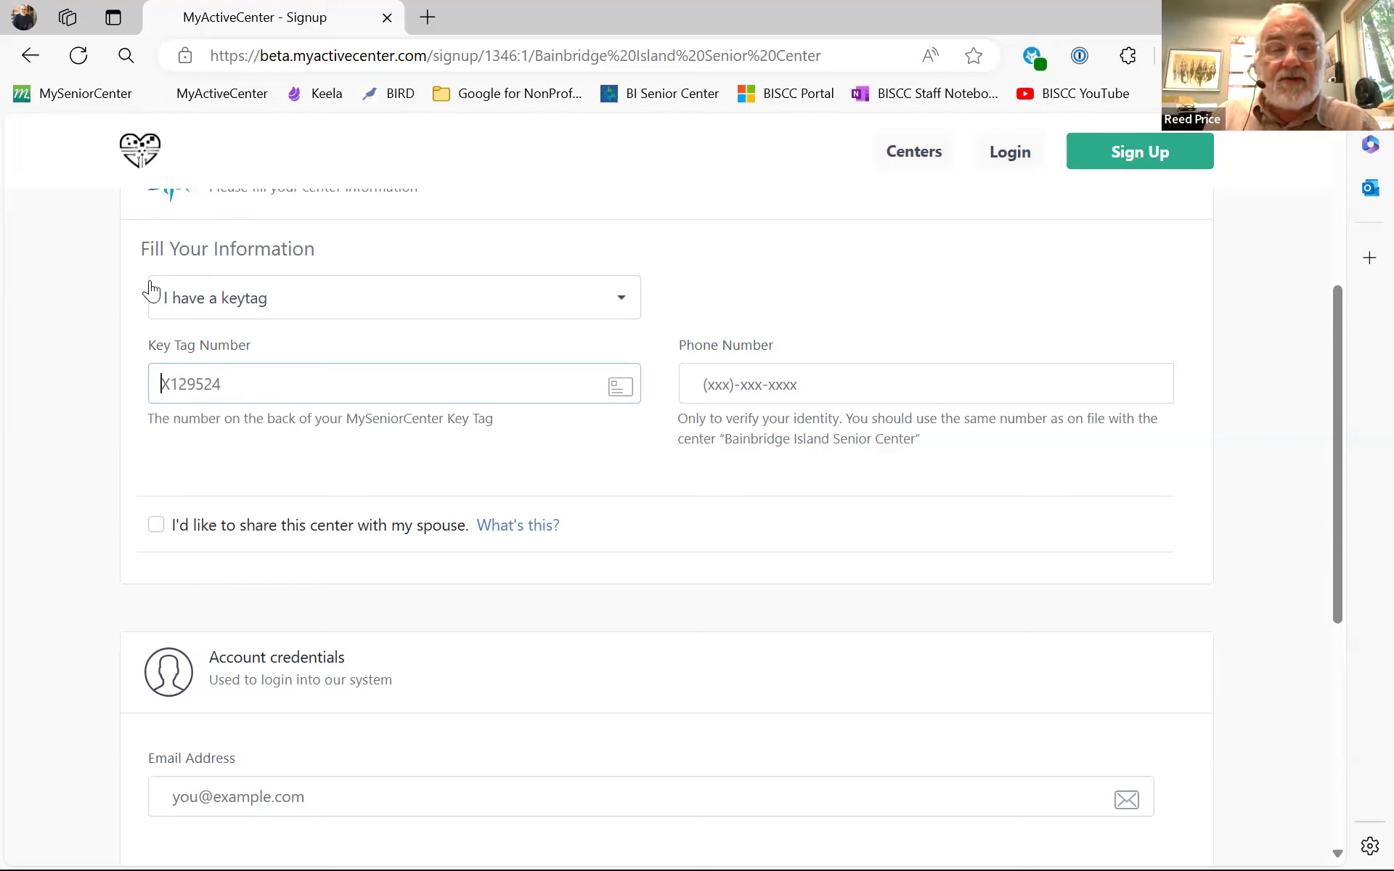
pyautogui.click(747, 395)
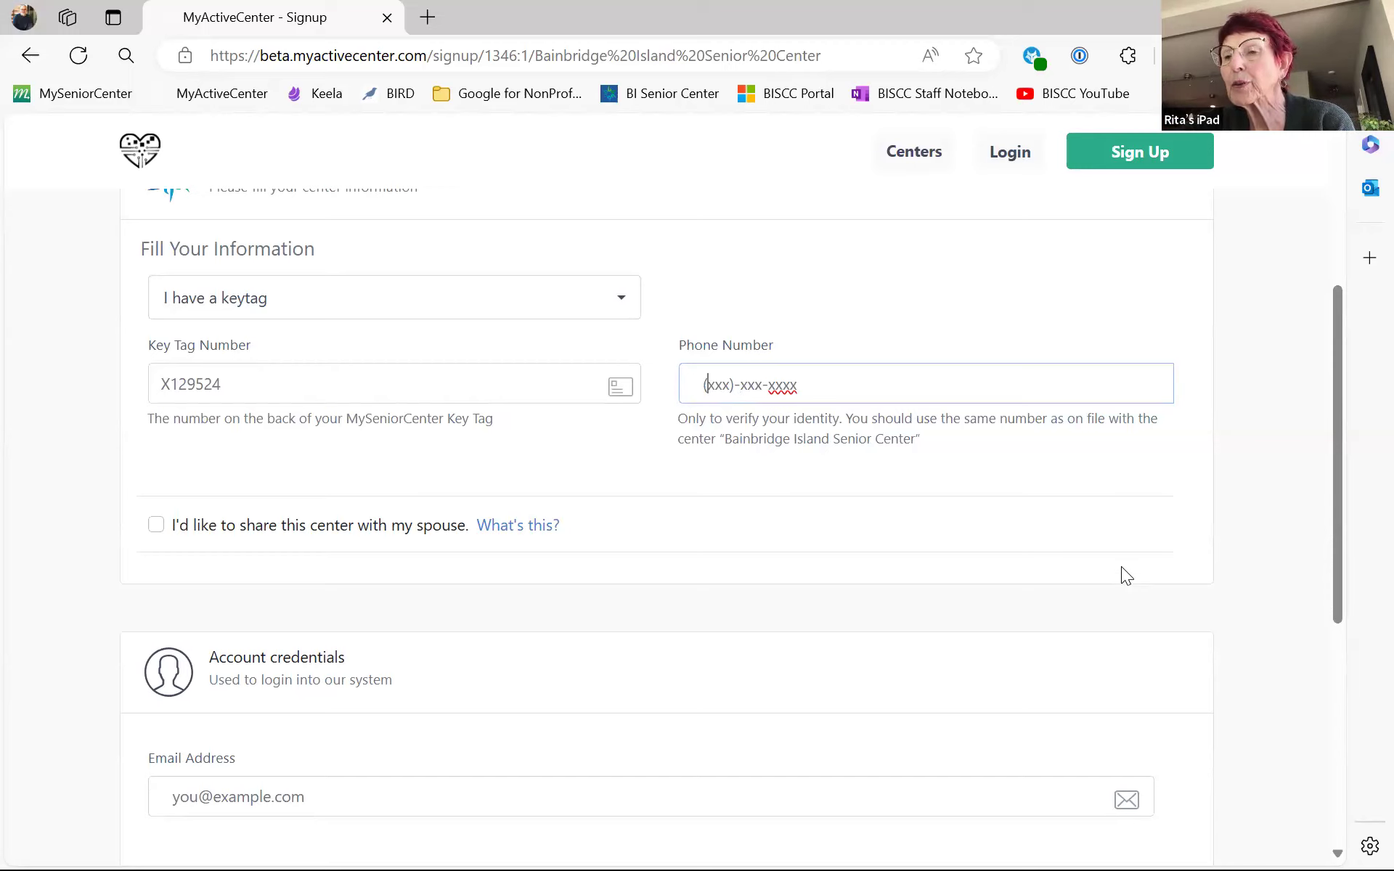
# - Review the sign-up form, leaving Email empty and moving to the Password field
pyautogui.scroll(-2, 1163, 532)
pyautogui.scroll(2, 1163, 532)
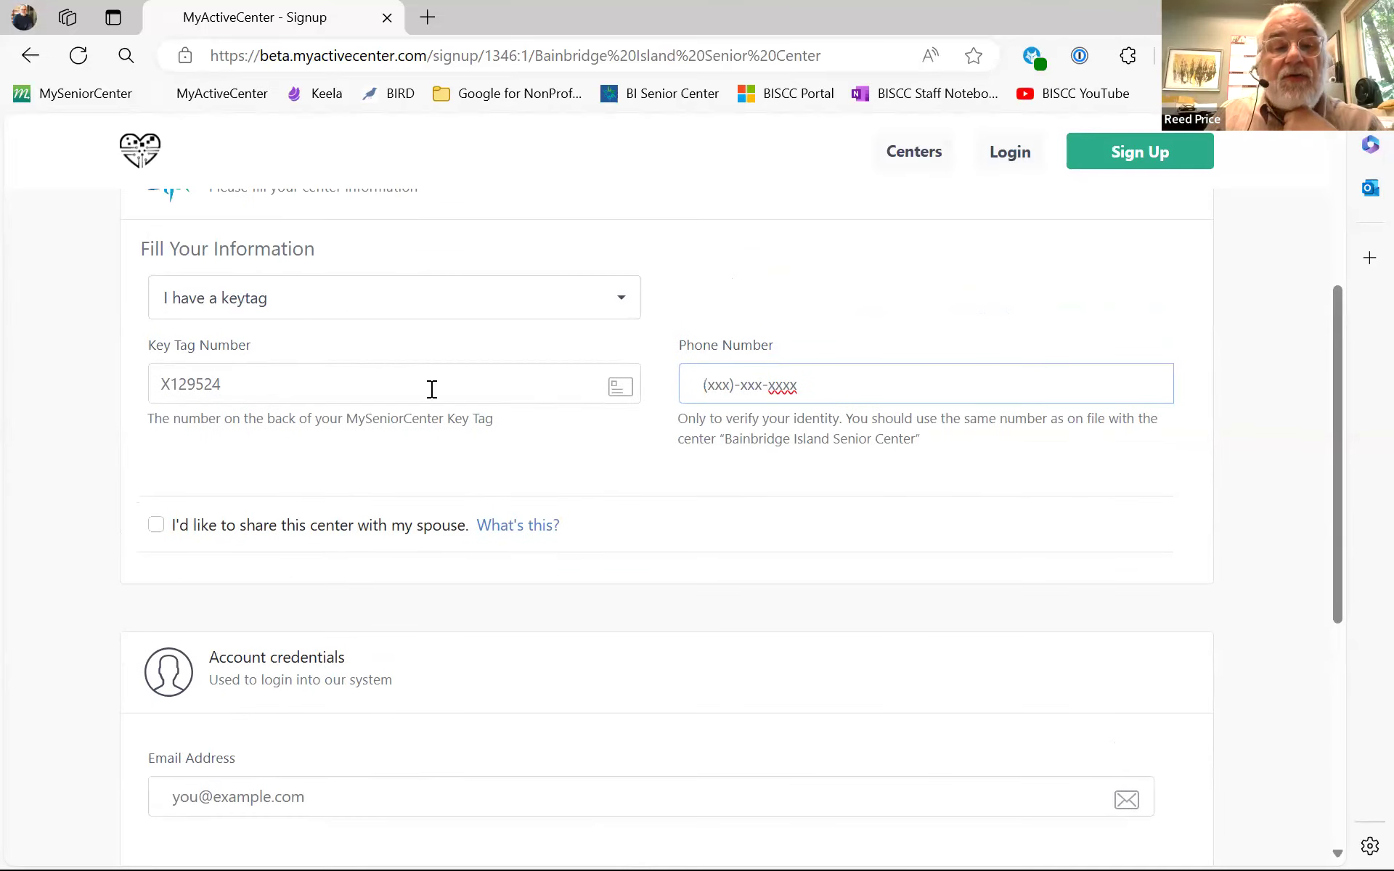
pyautogui.scroll(3, 431, 390)
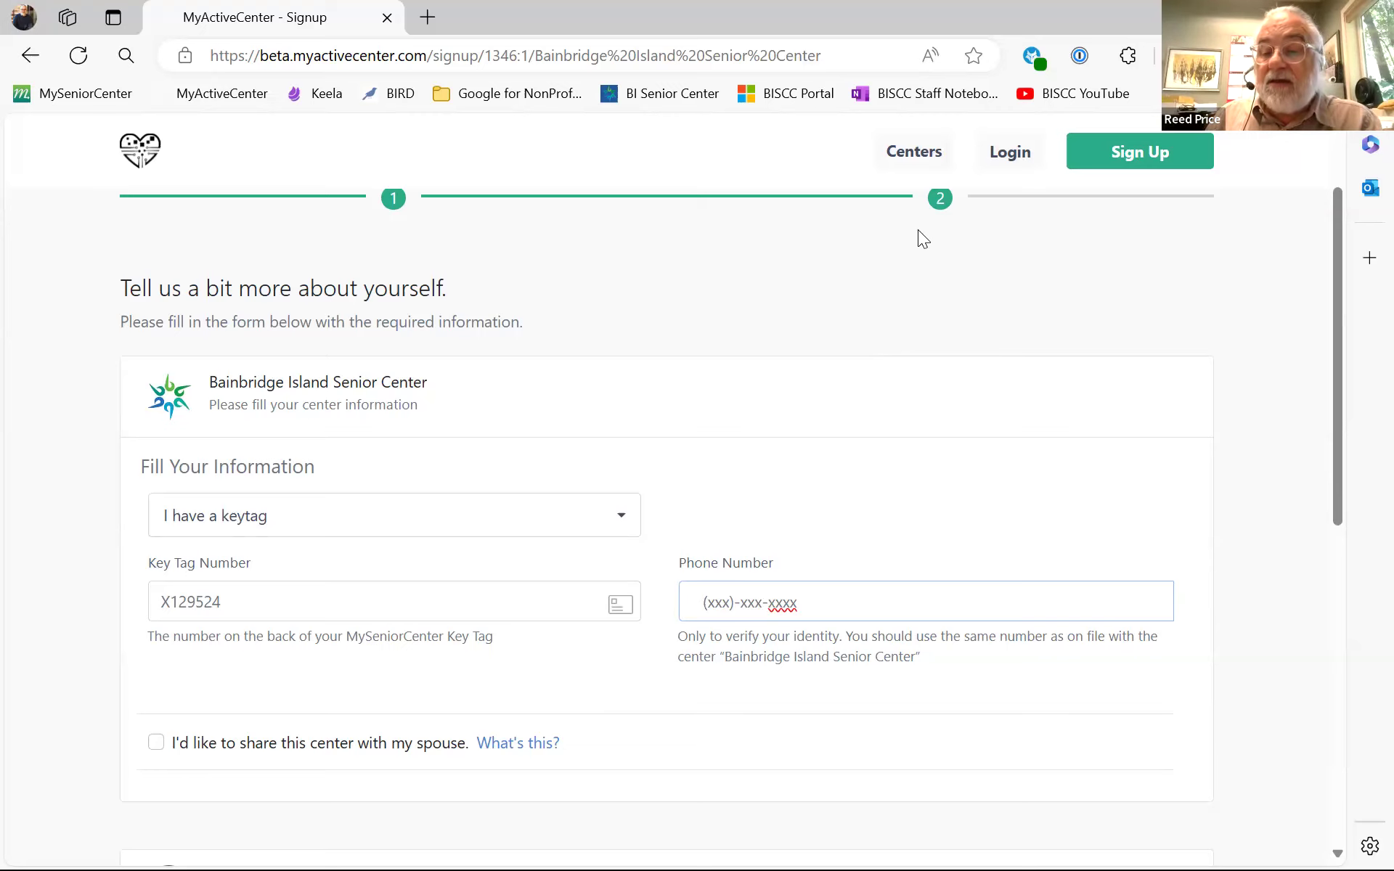
pyautogui.scroll(-7, 1054, 346)
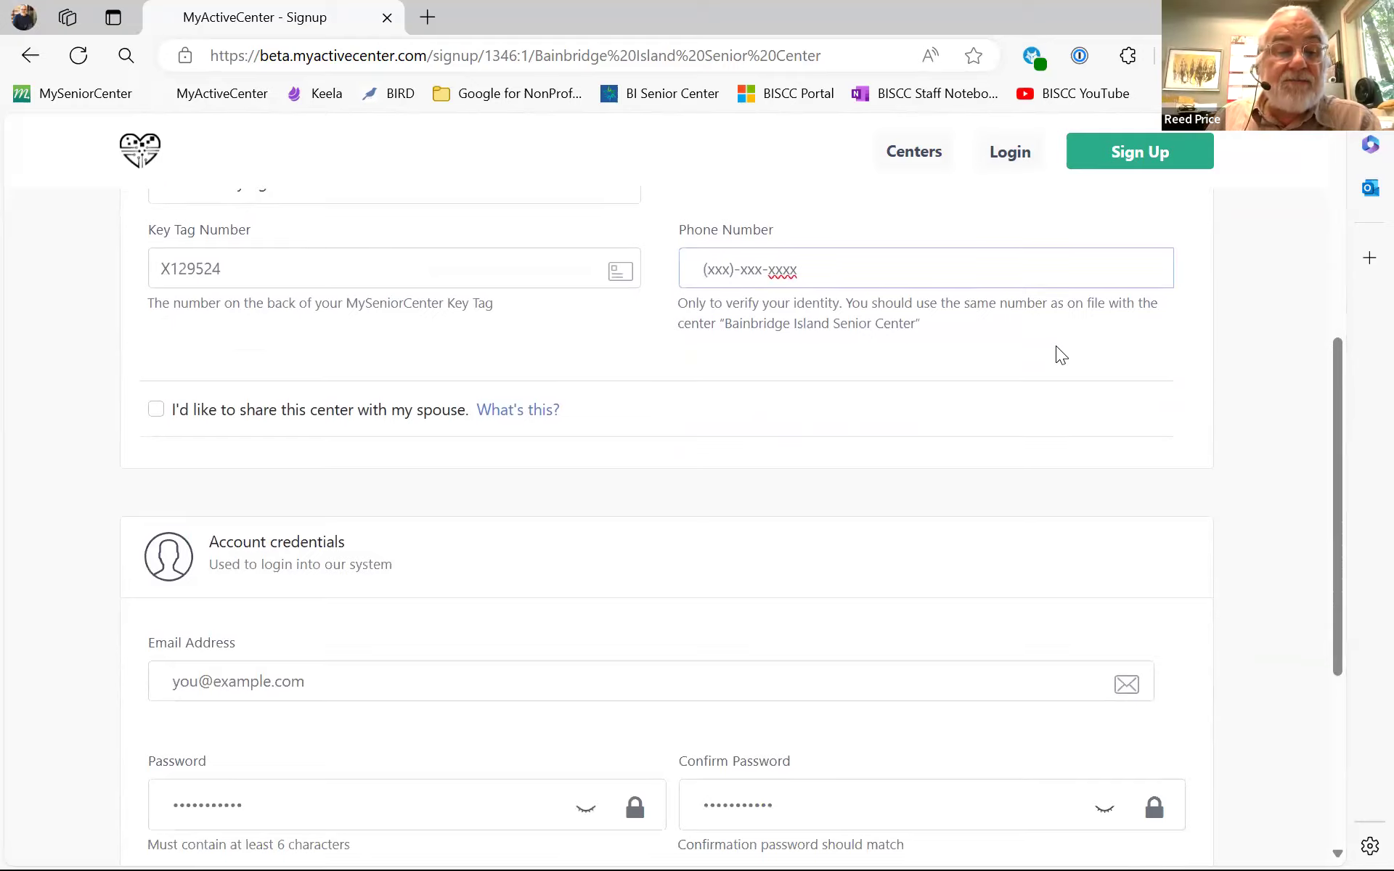
pyautogui.scroll(-2, 1055, 347)
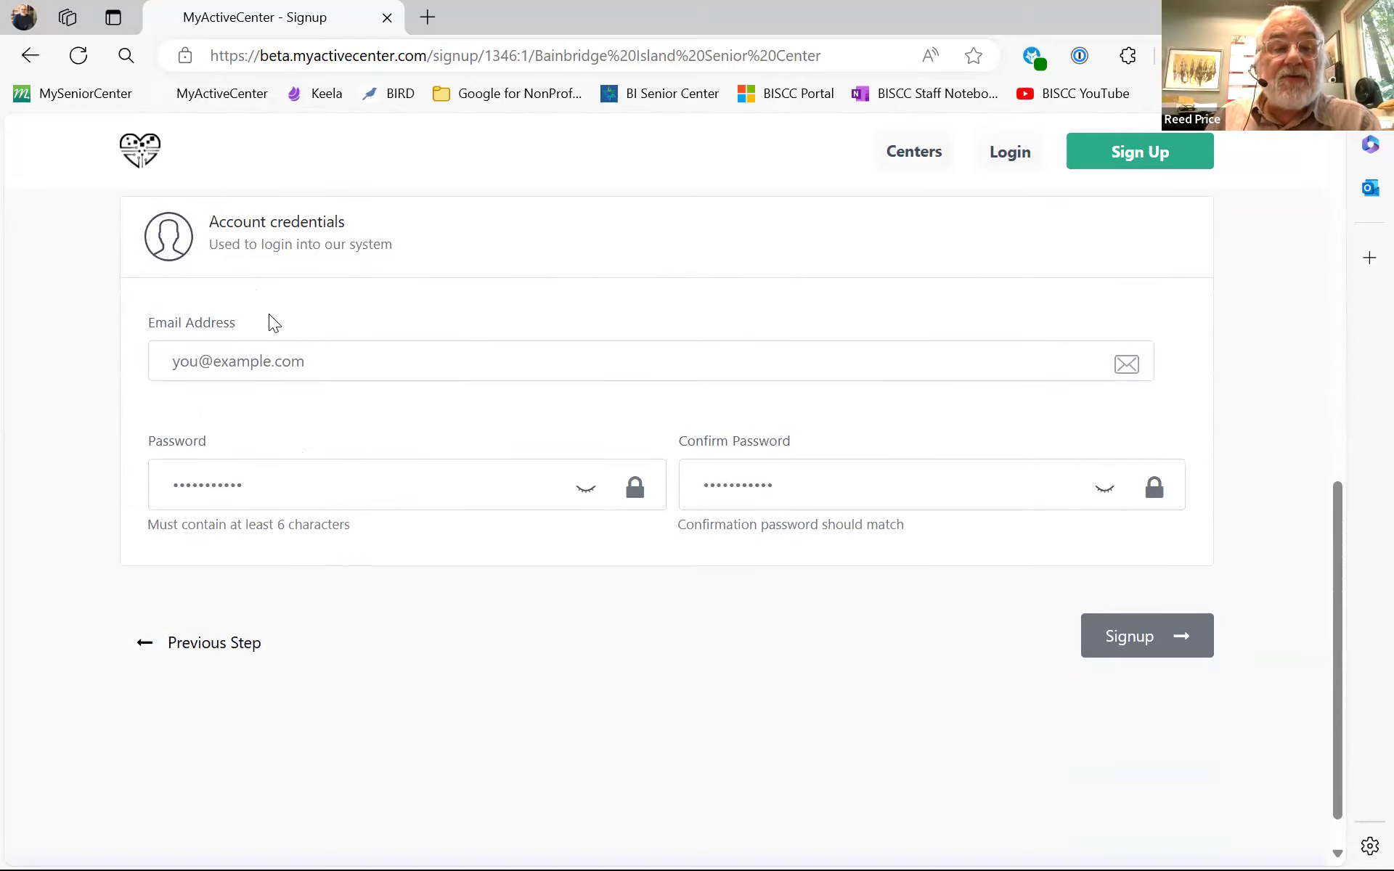
pyautogui.scroll(7, 268, 320)
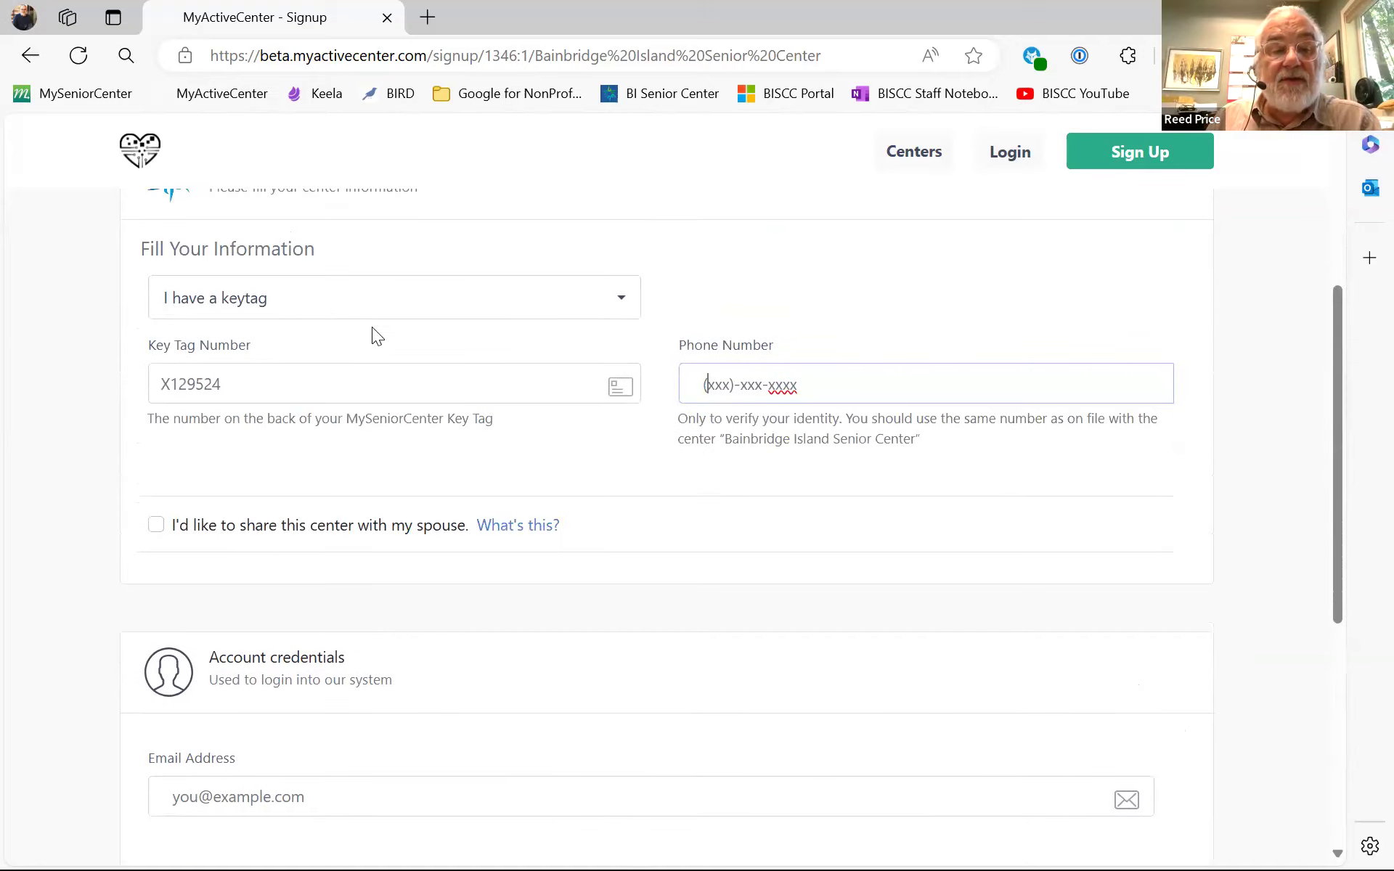
pyautogui.scroll(-6, 837, 406)
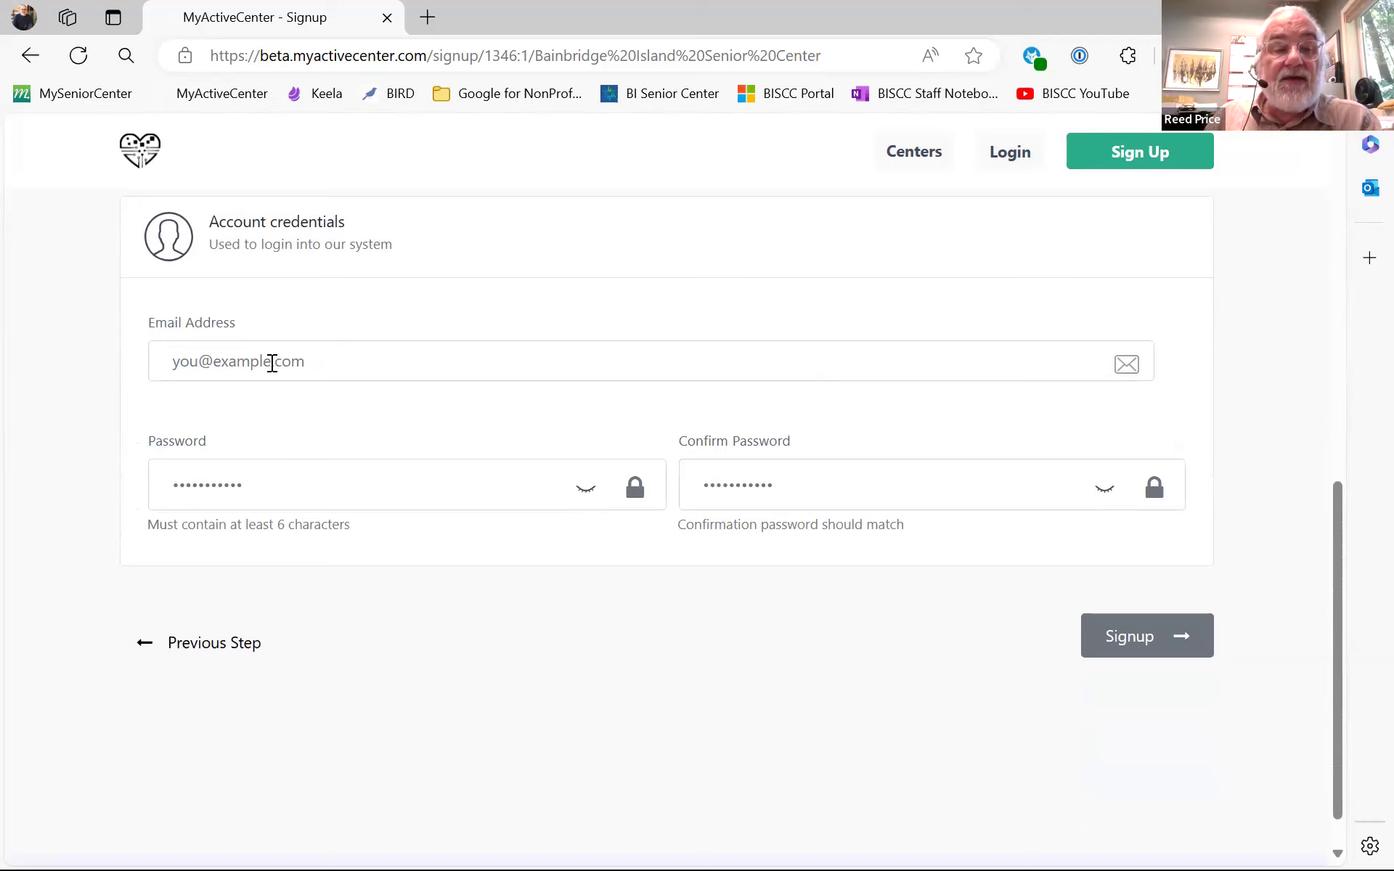
pyautogui.click(274, 361)
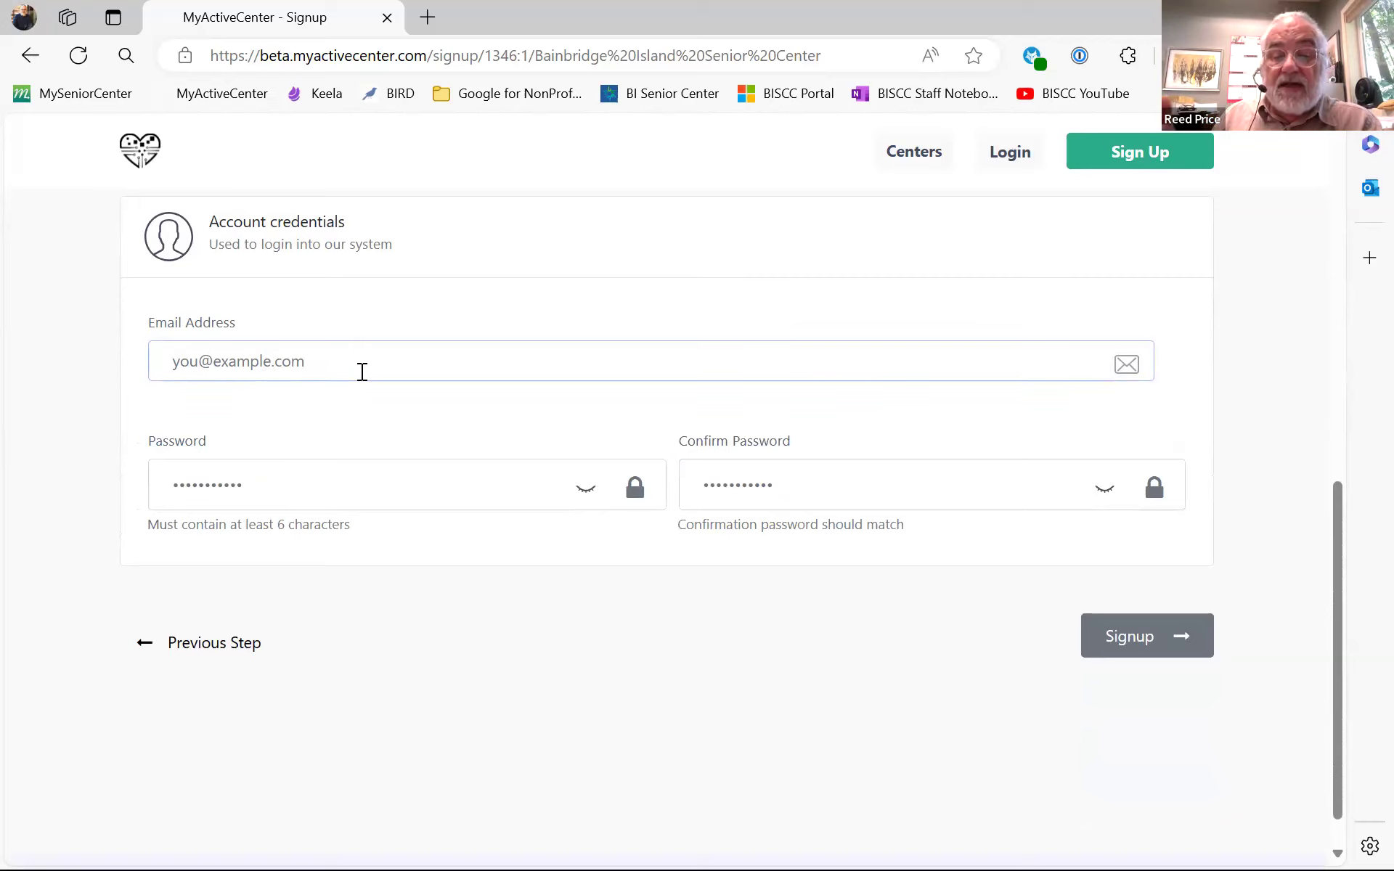
pyautogui.click(221, 483)
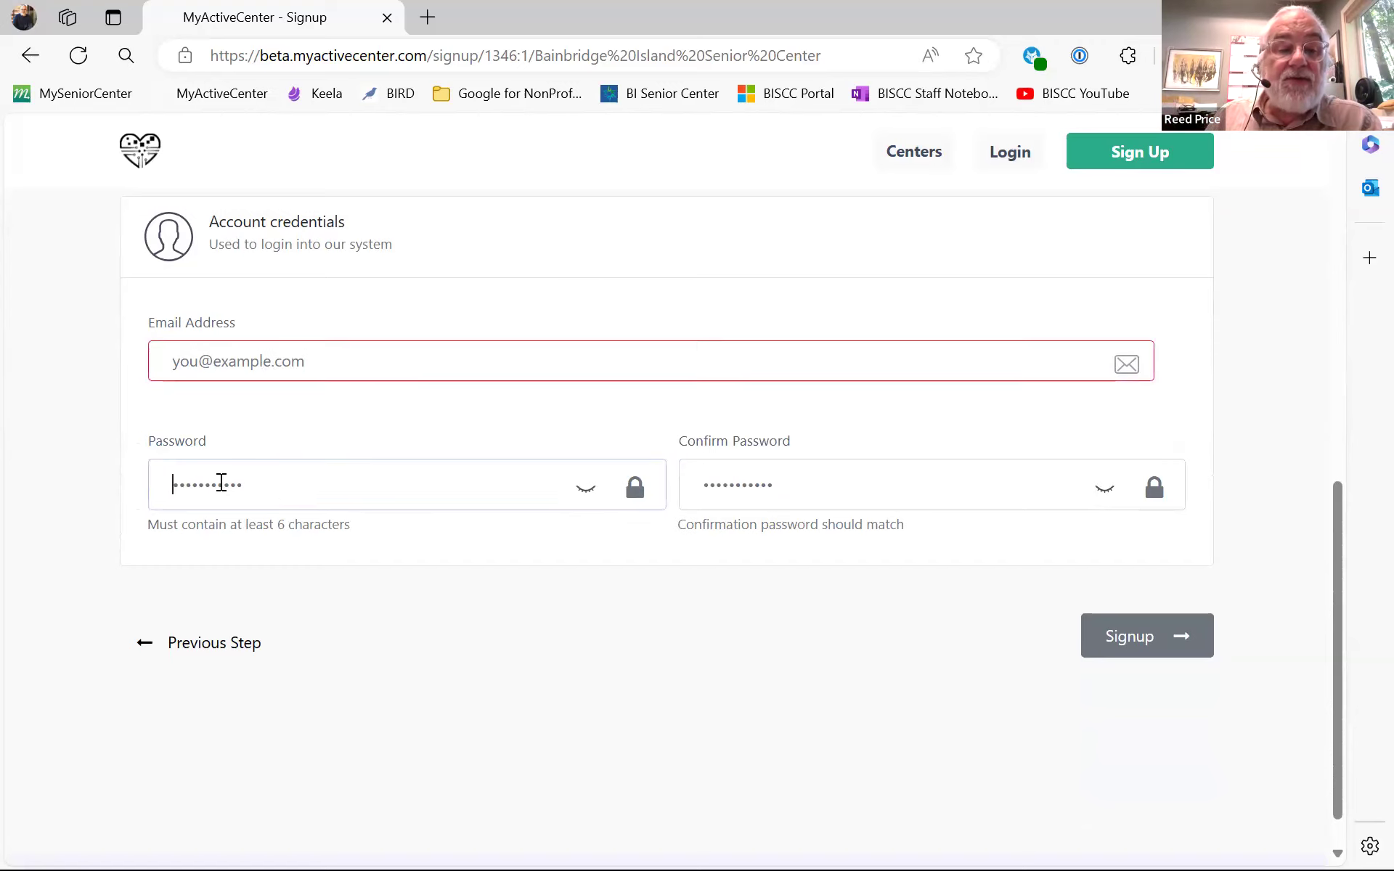
# - Unmask the Password field and replace its contents with a new password
pyautogui.click(586, 489)
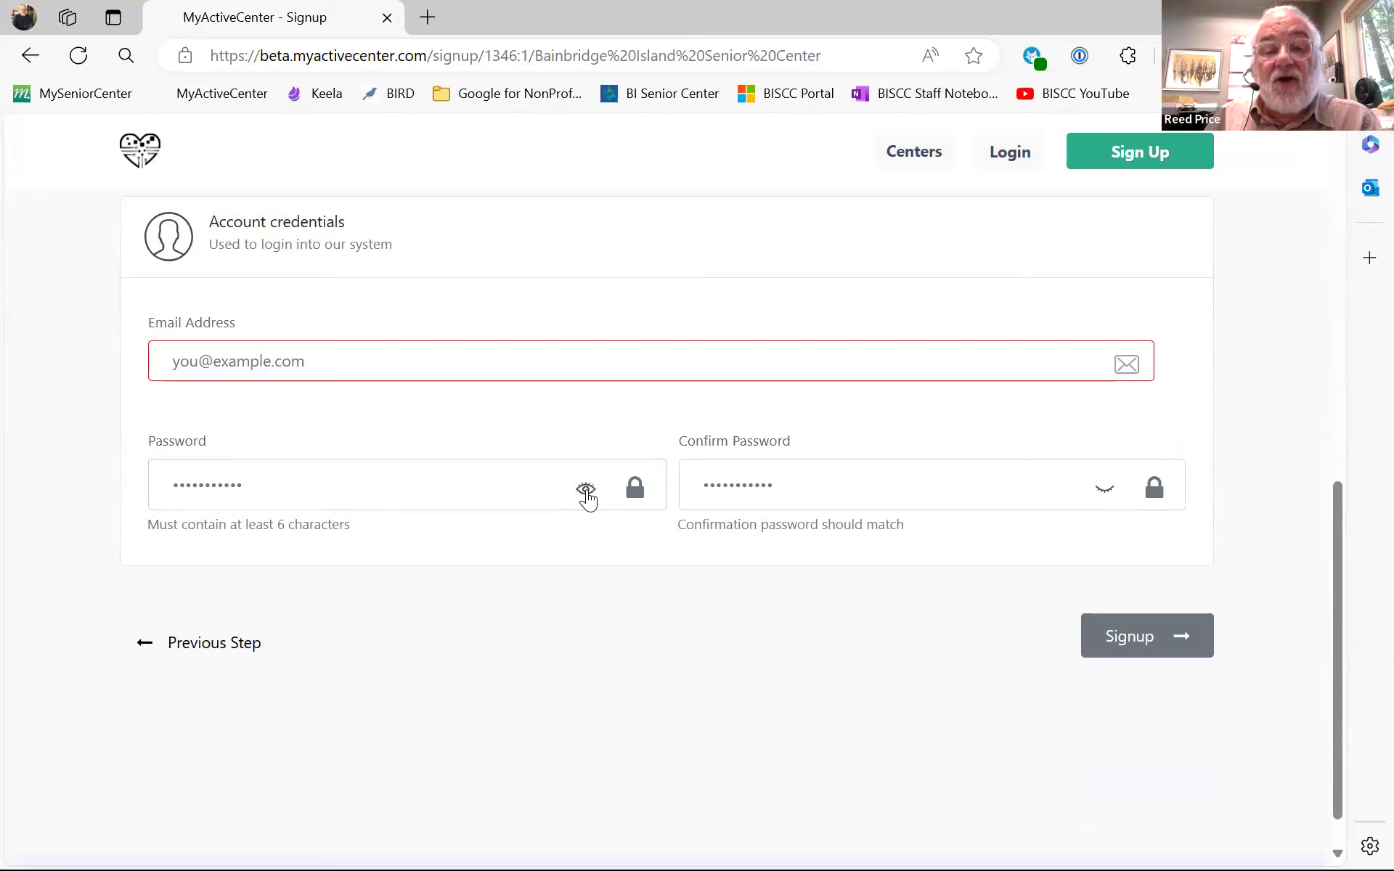
pyautogui.click(586, 491)
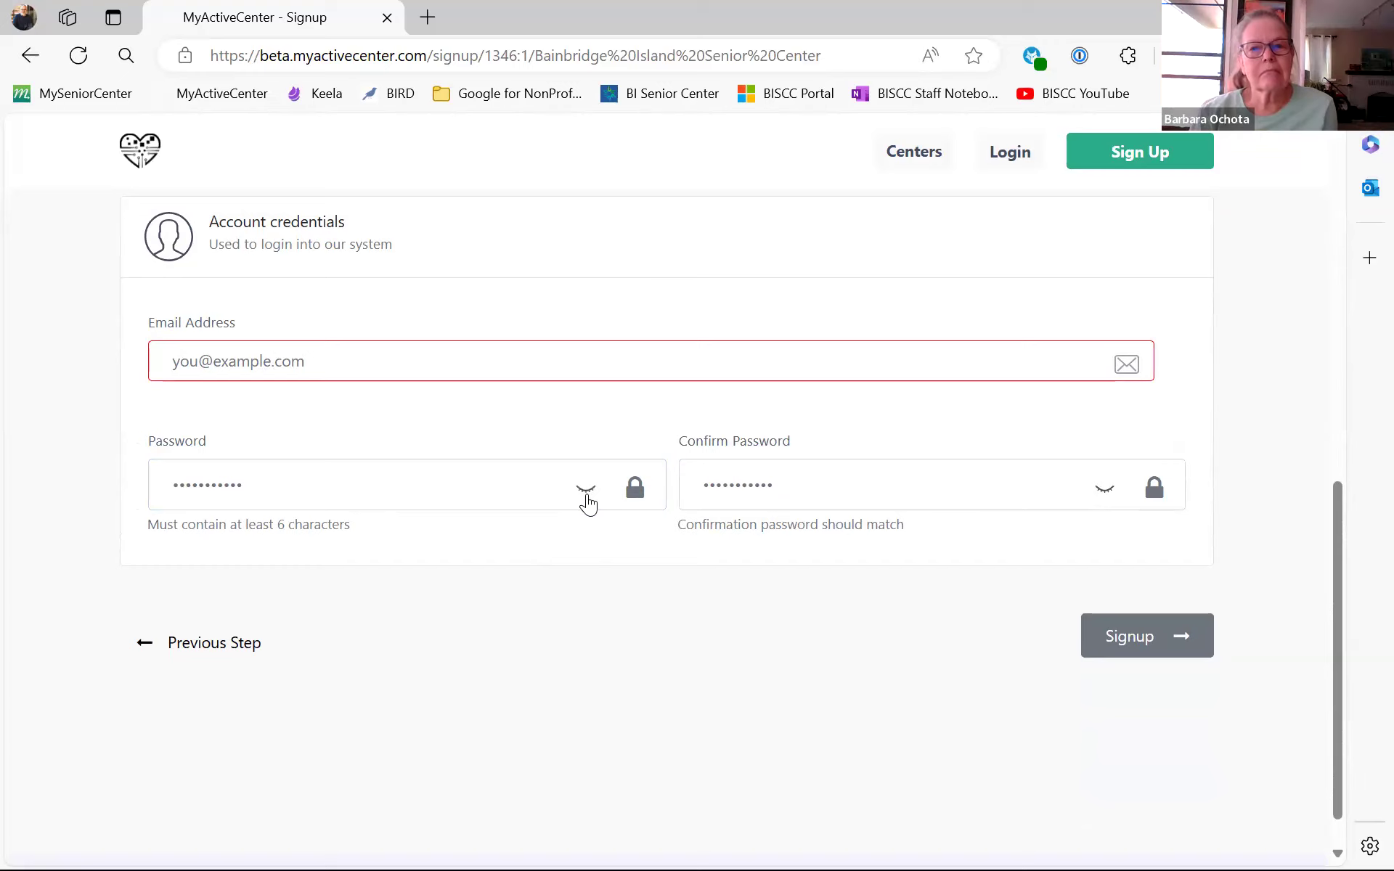
pyautogui.click(590, 490)
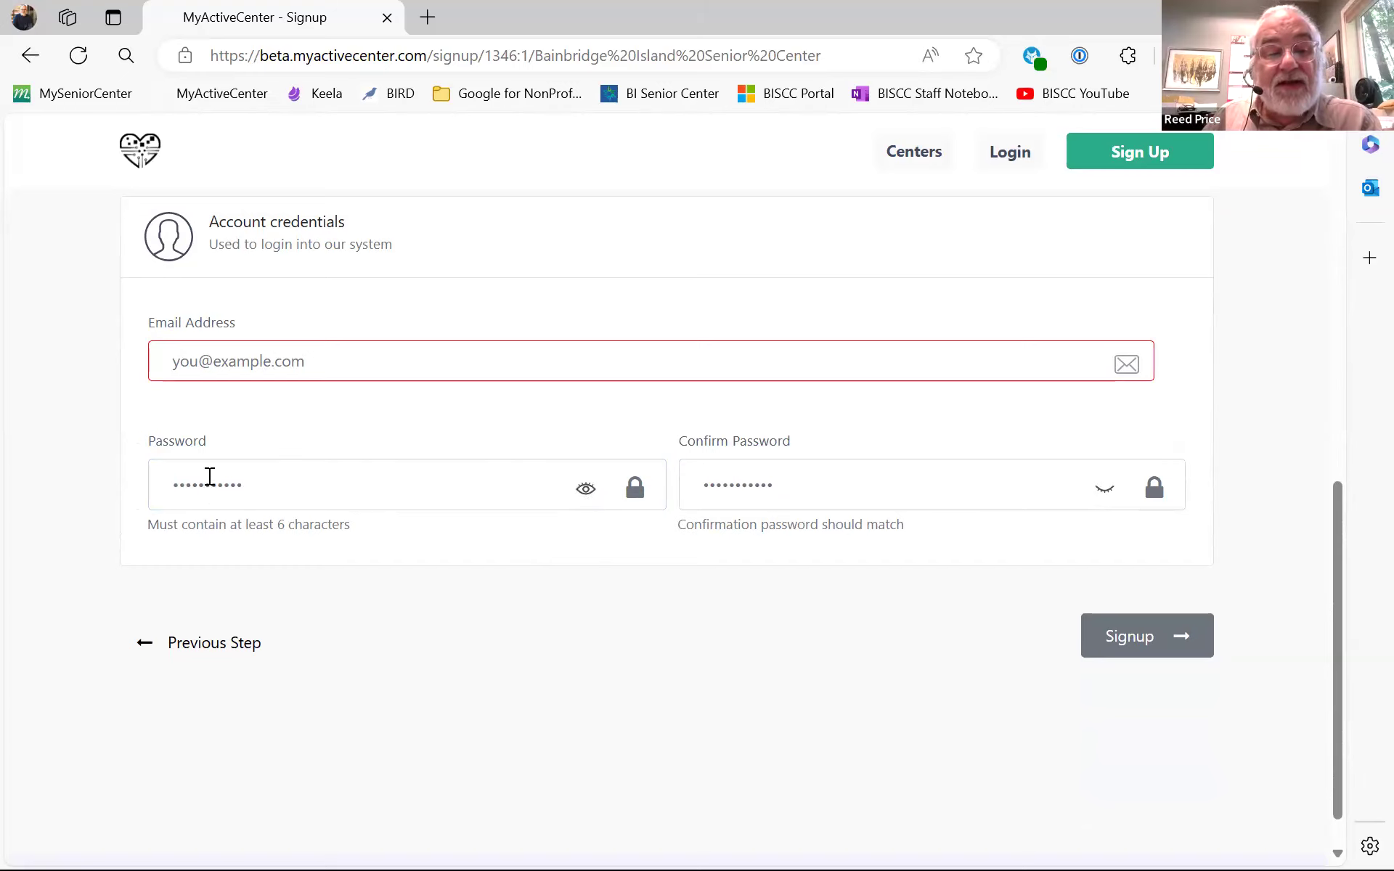
pyautogui.click(239, 482)
pyautogui.hotkey('ctrl', 'a')
pyautogui.write('abcdefs')
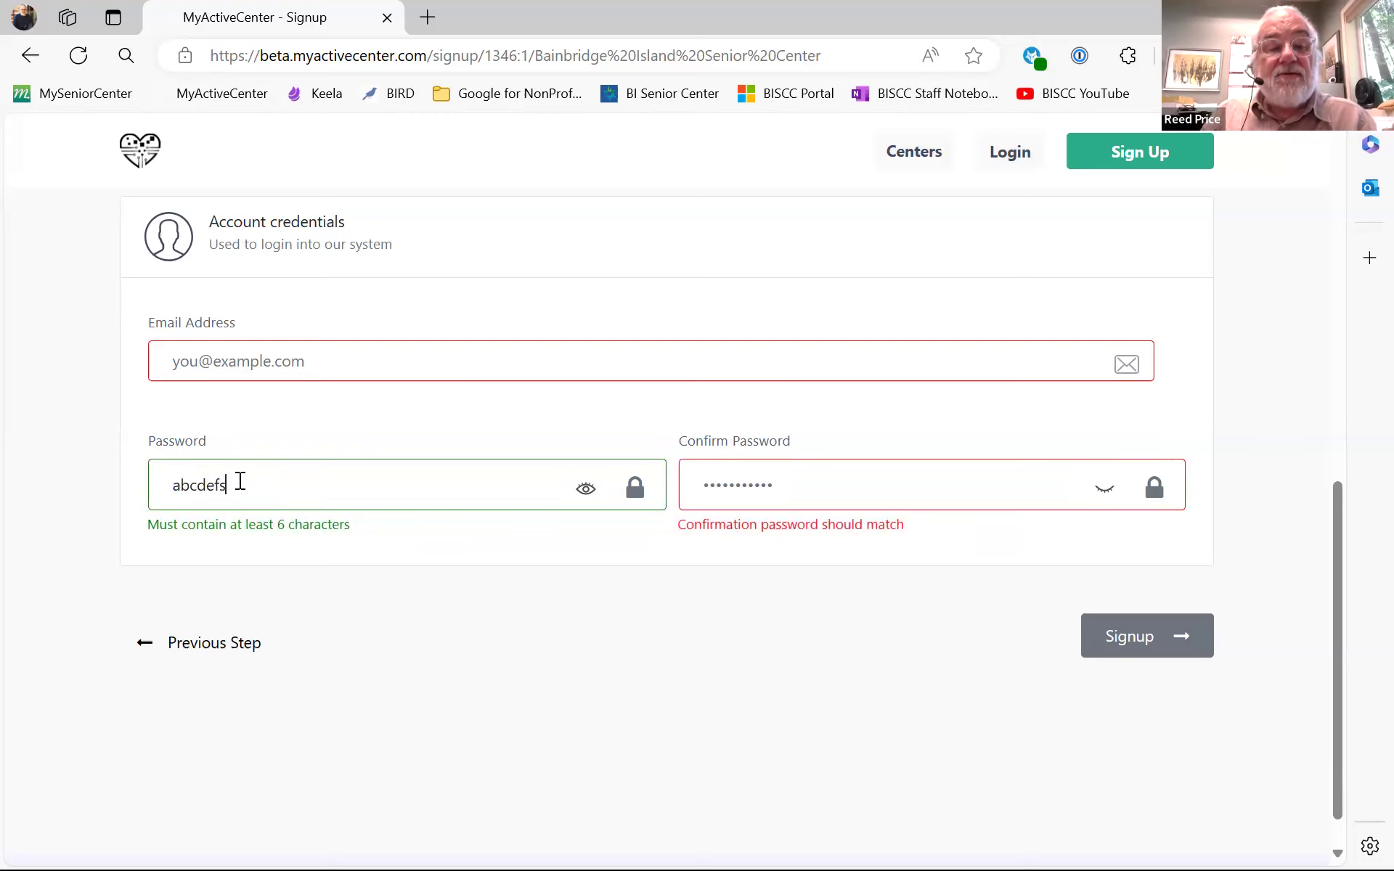
# - Enter the matching password in Confirm Password, correcting a typo so both validate
pyautogui.click(585, 498)
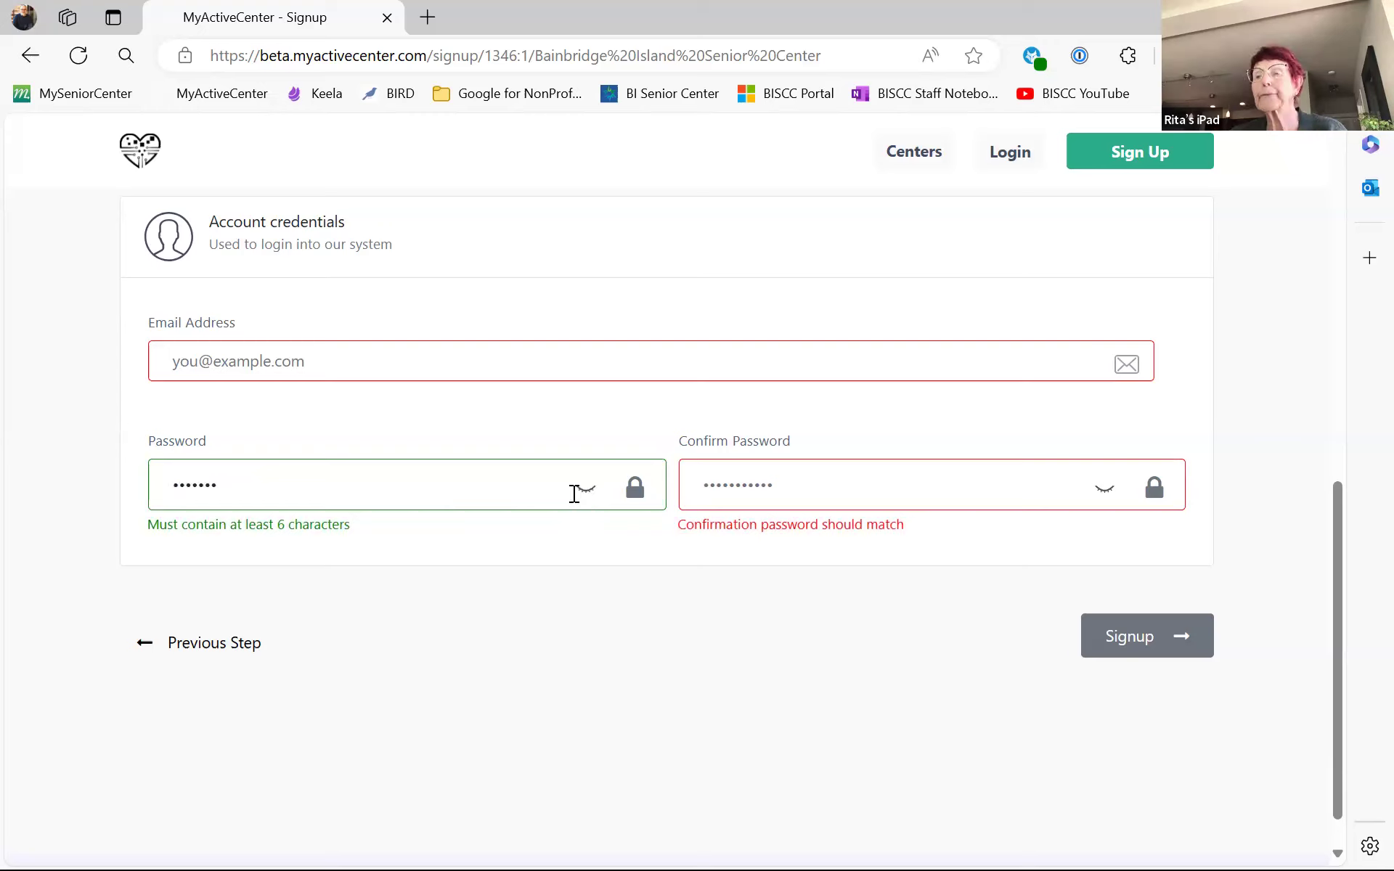
pyautogui.click(1102, 489)
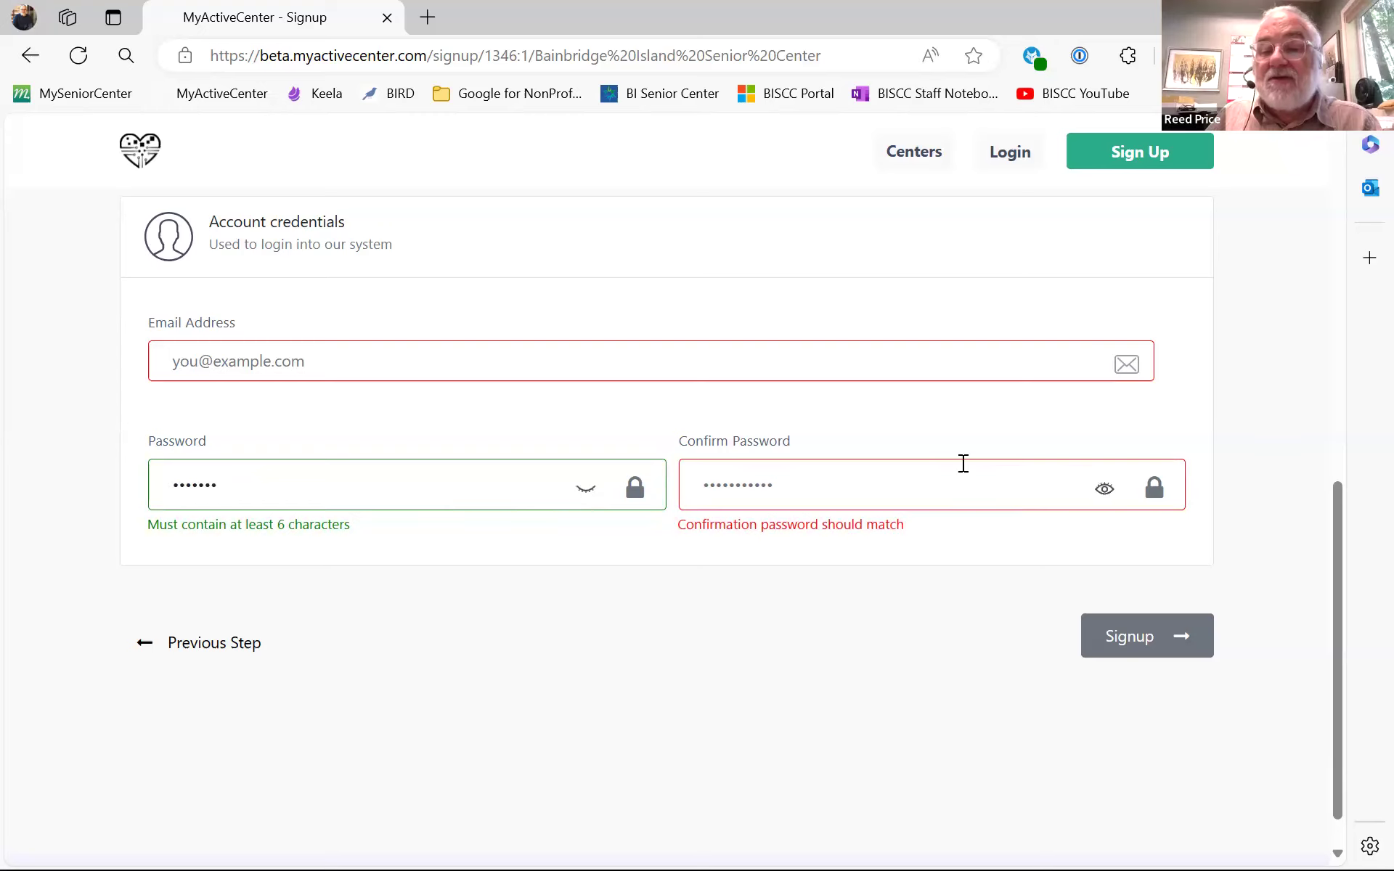
pyautogui.click(586, 493)
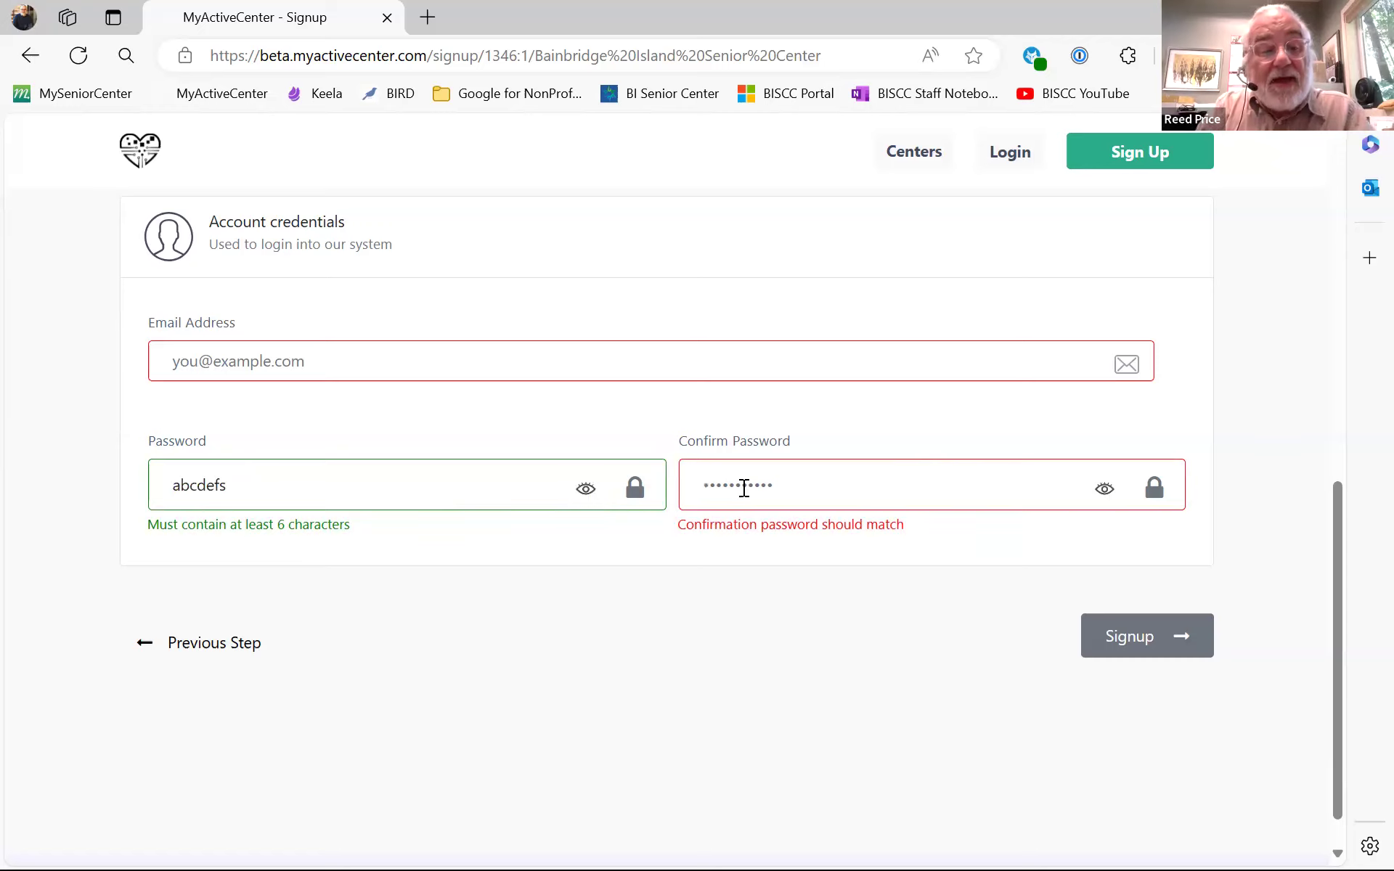
pyautogui.write('abcdes')
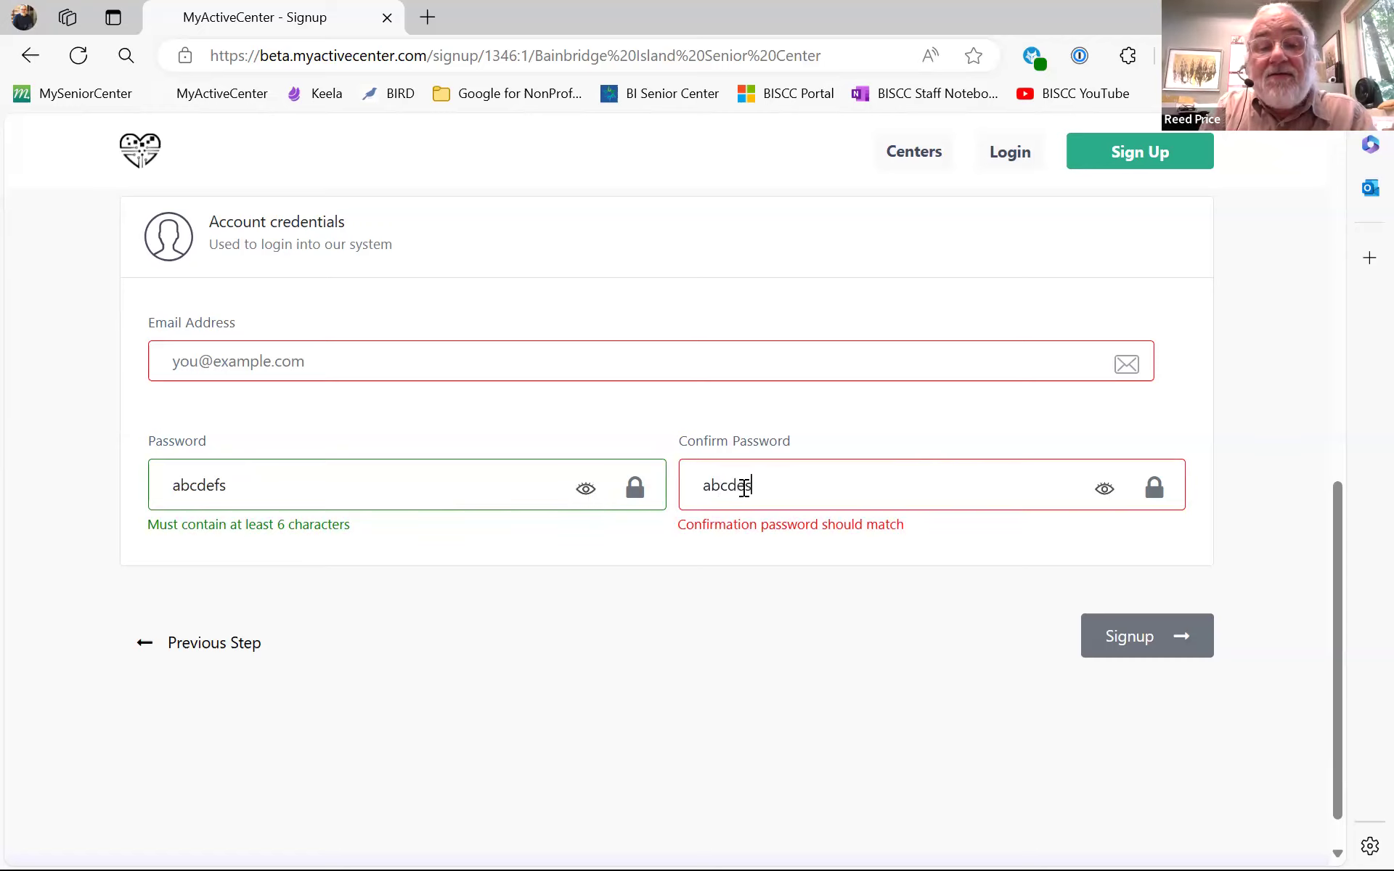
pyautogui.press('BackSpace')
pyautogui.write('fs')
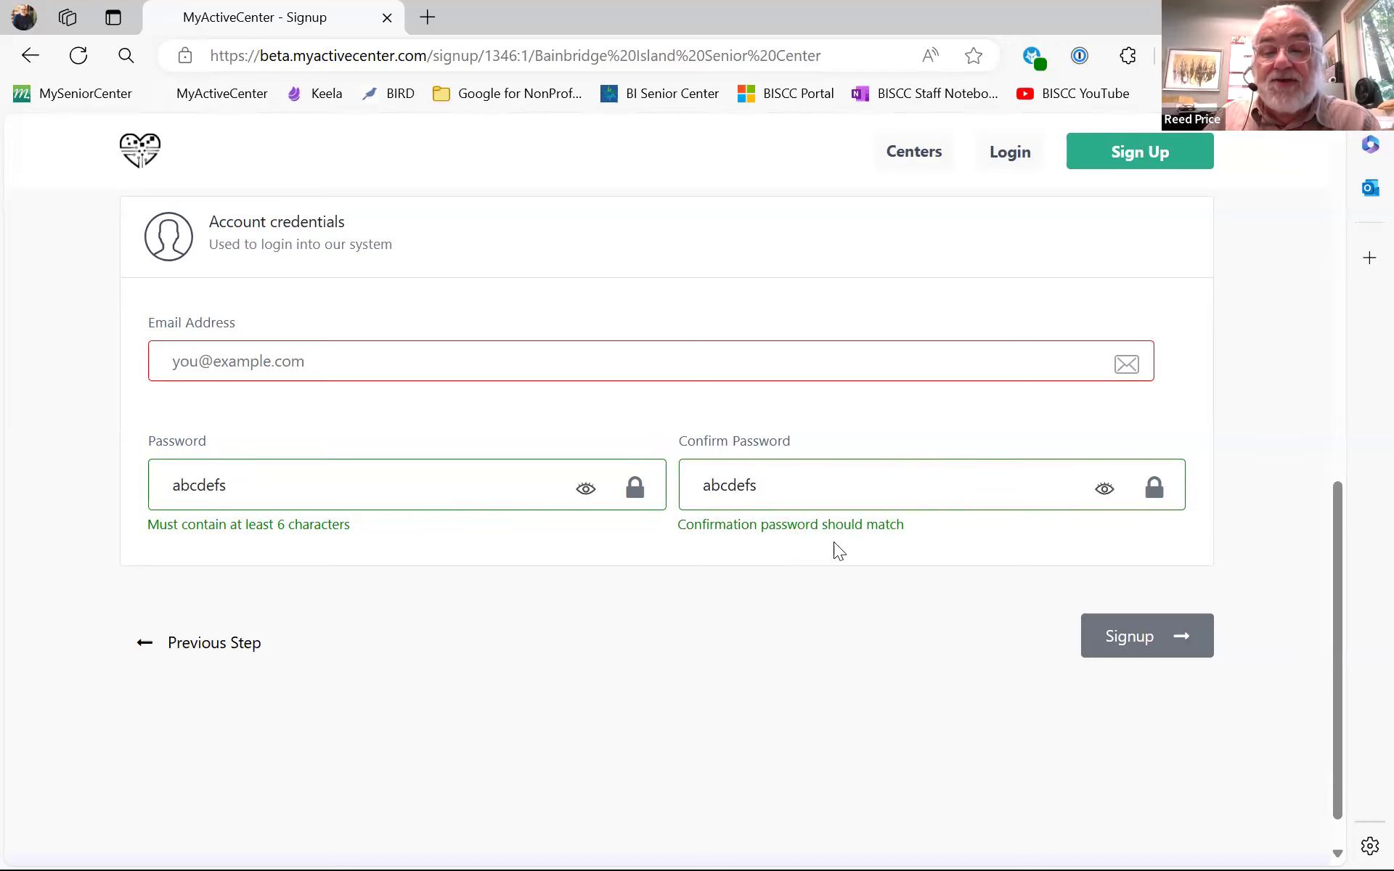
pyautogui.scroll(-1, 835, 541)
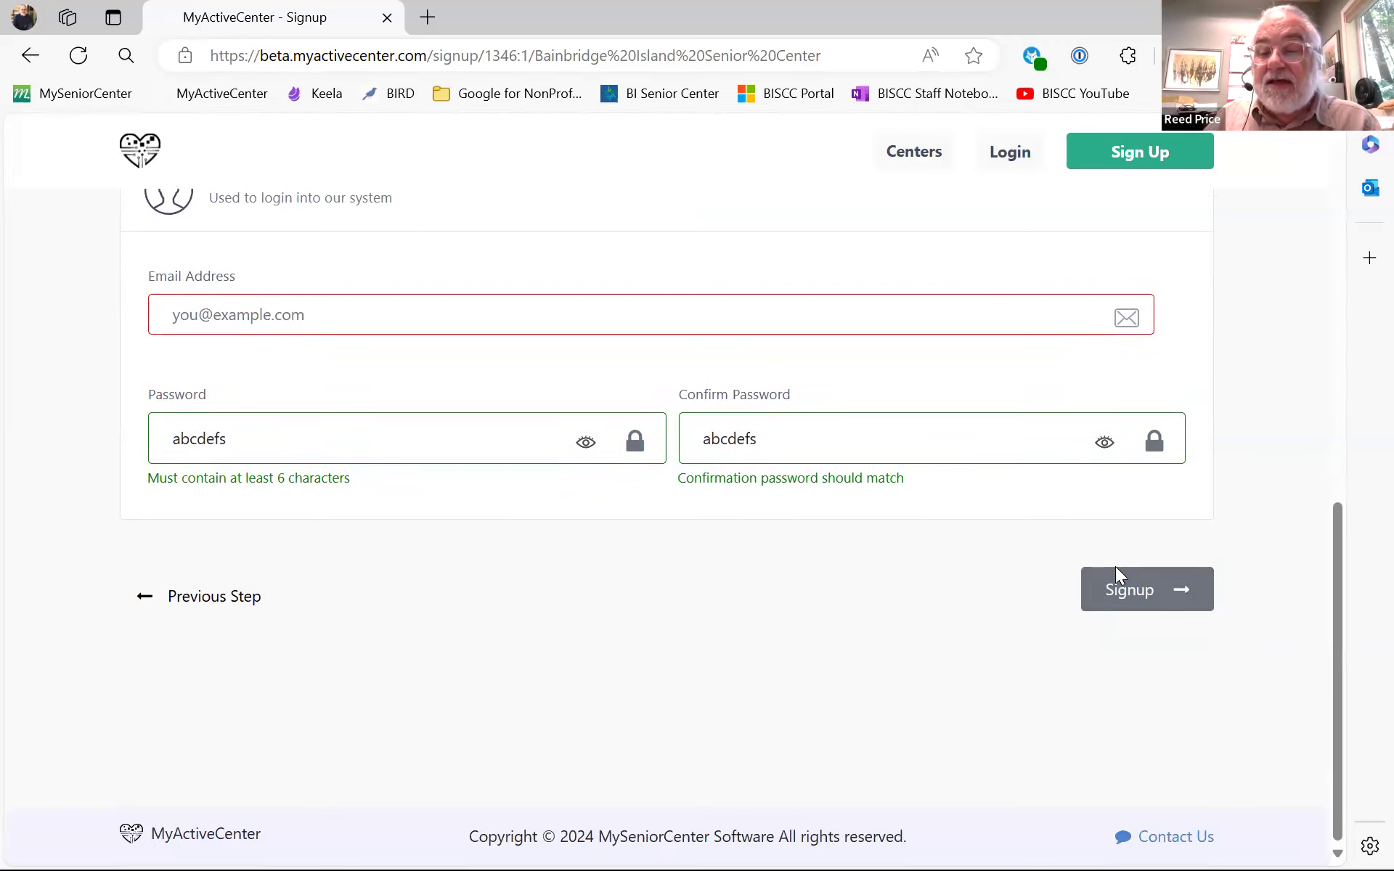
pyautogui.scroll(10, 771, 517)
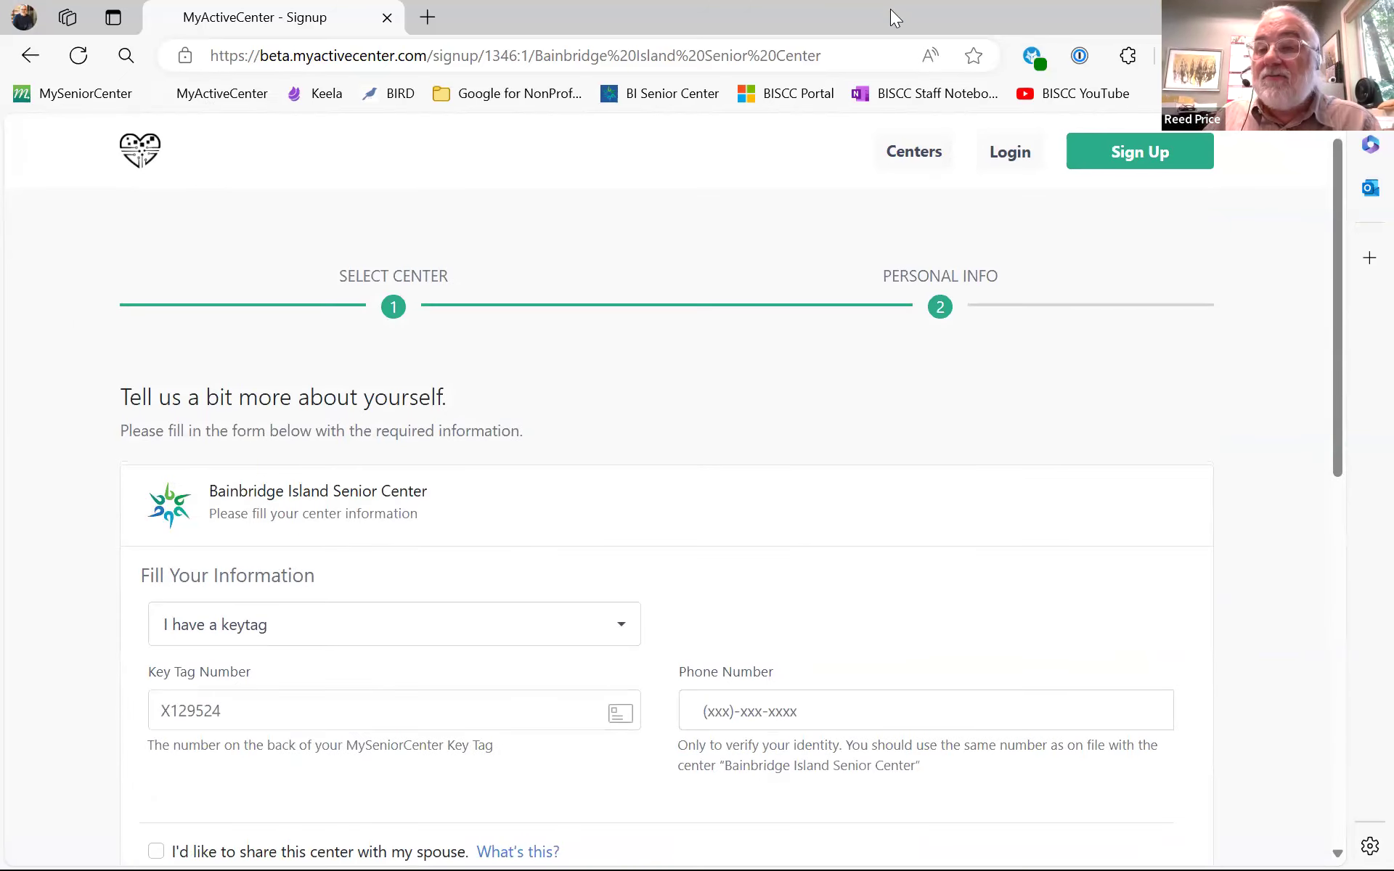
# - Sign in to MyActiveCenter using the saved 1Password login
pyautogui.click(1031, 154)
pyautogui.click(607, 476)
pyautogui.click(643, 638)
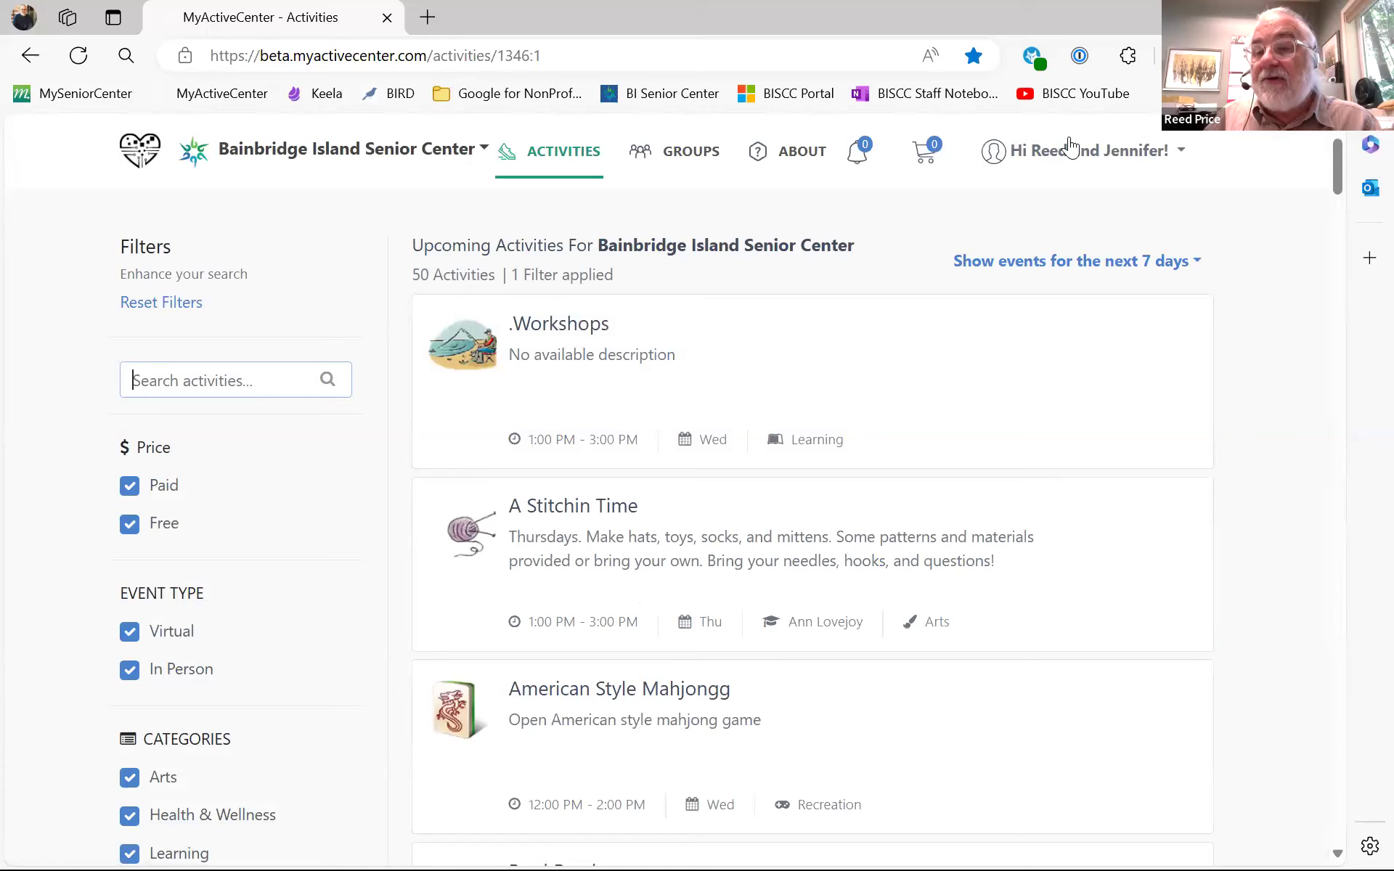
# - Check the account menu and scroll the signed-in list of 50 activities
pyautogui.click(1179, 152)
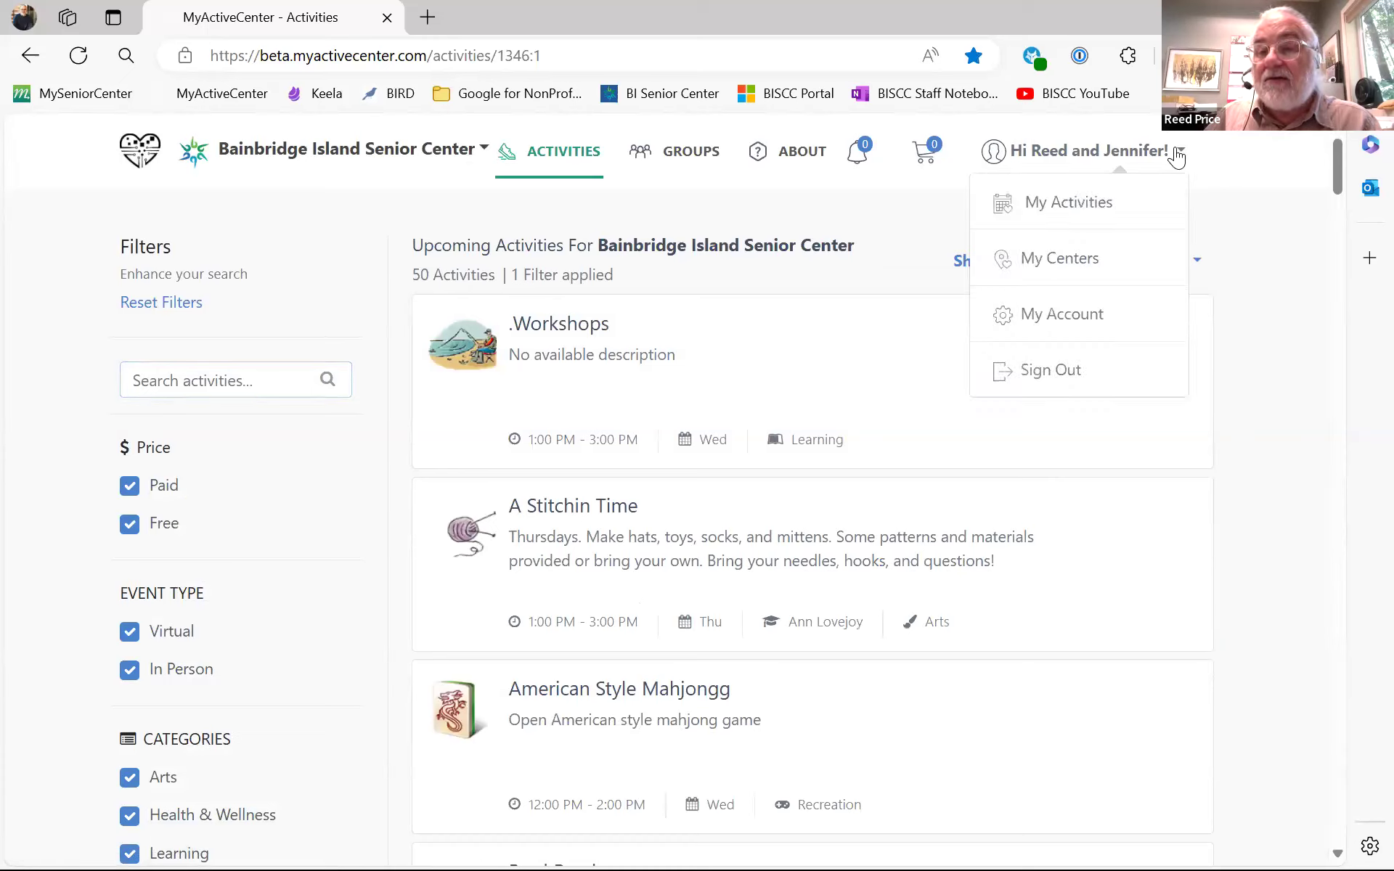
pyautogui.click(1245, 229)
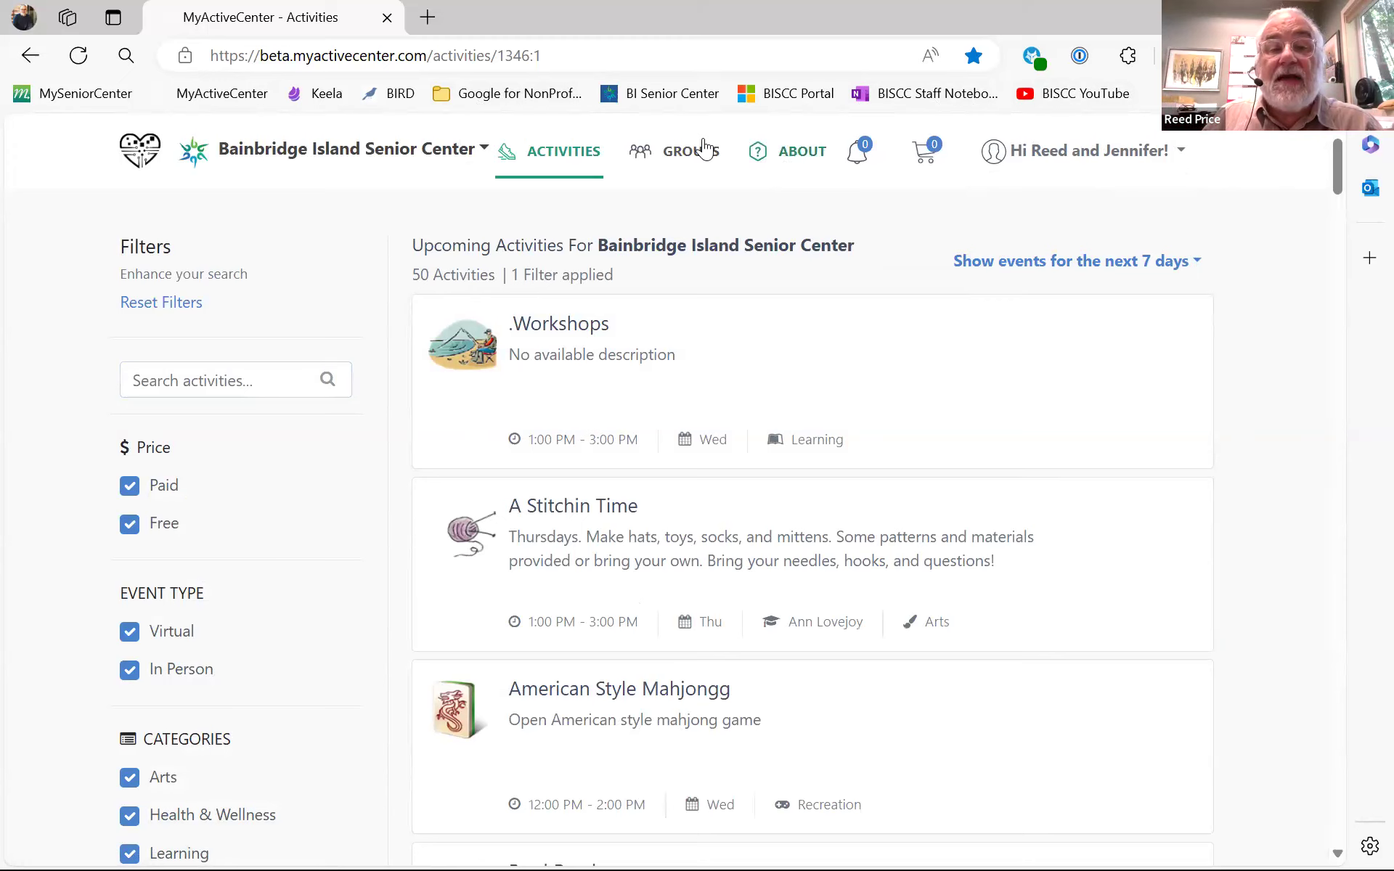
pyautogui.scroll(-1, 783, 432)
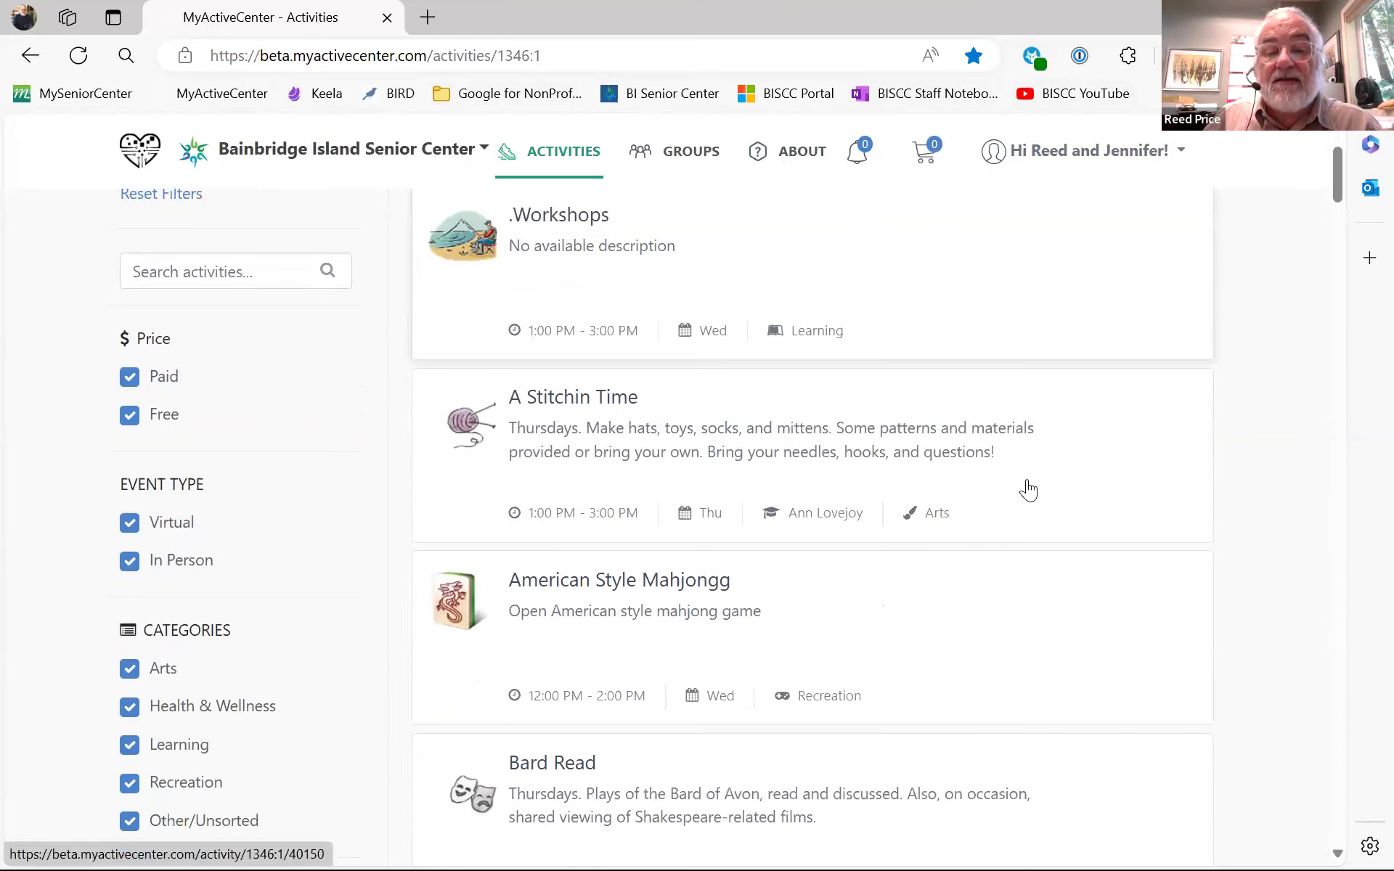
pyautogui.scroll(-3, 1027, 489)
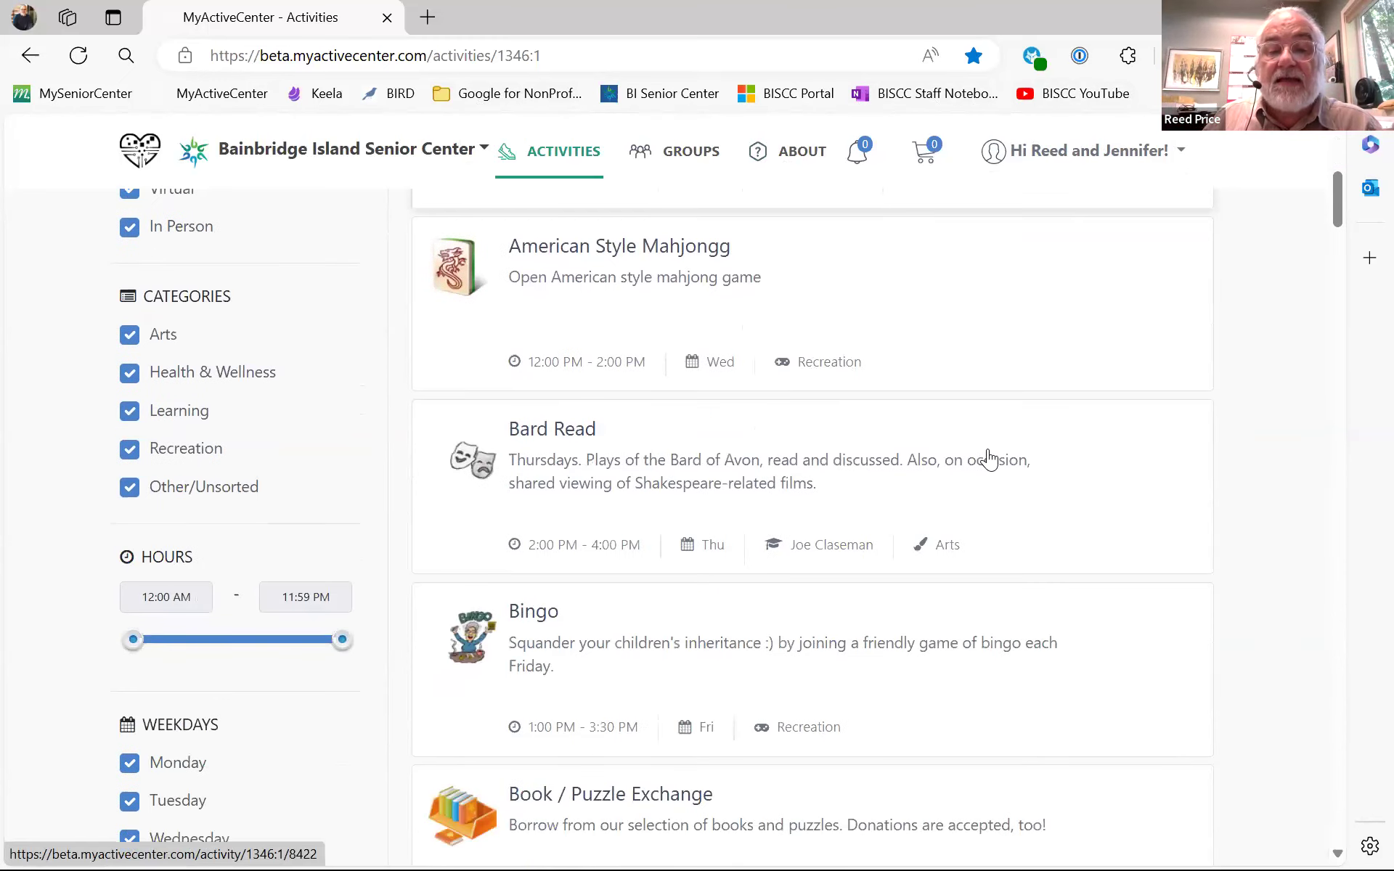
pyautogui.scroll(4, 552, 334)
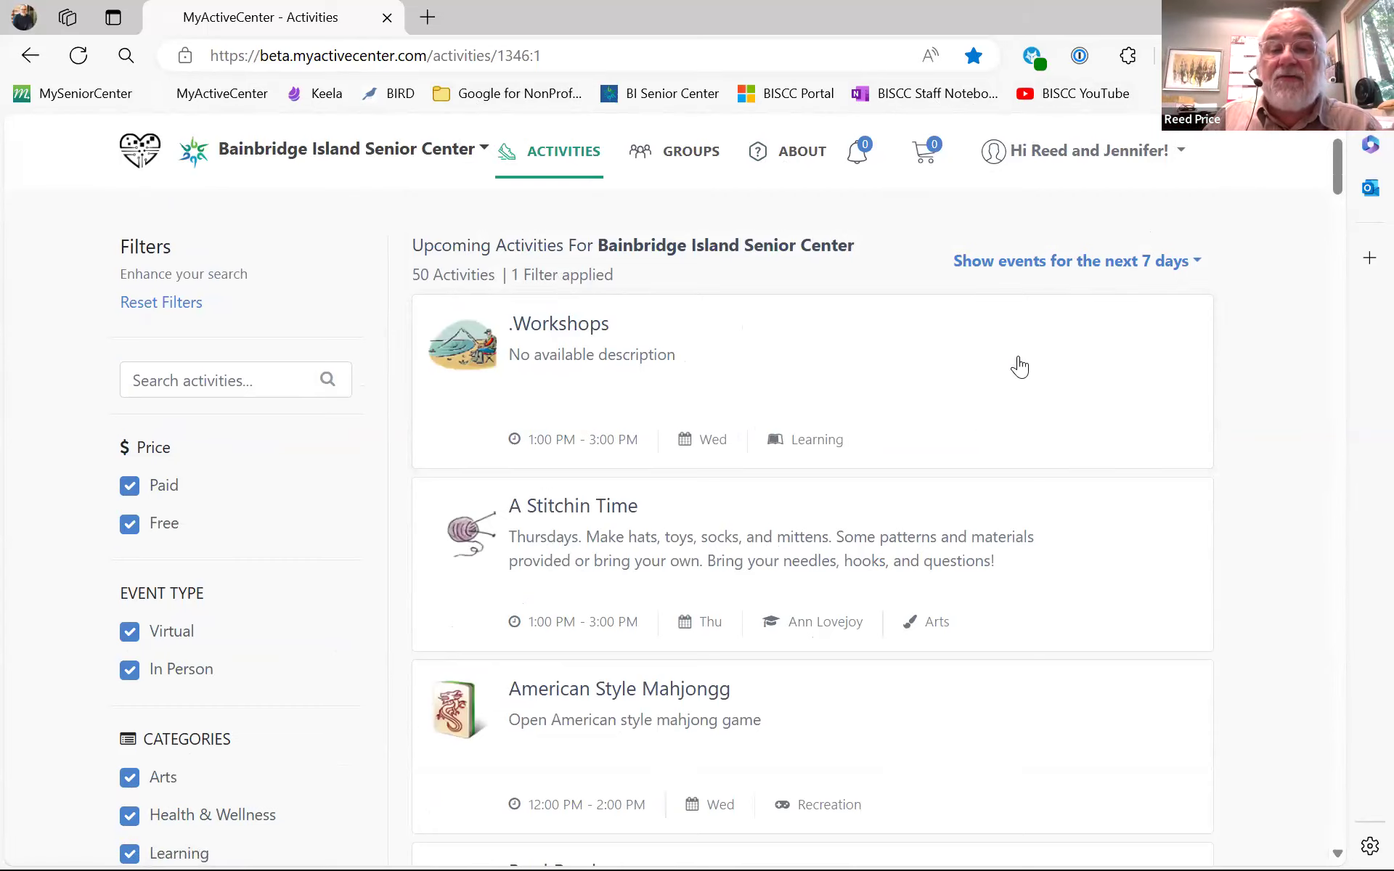
pyautogui.click(610, 328)
pyautogui.scroll(-1, 622, 334)
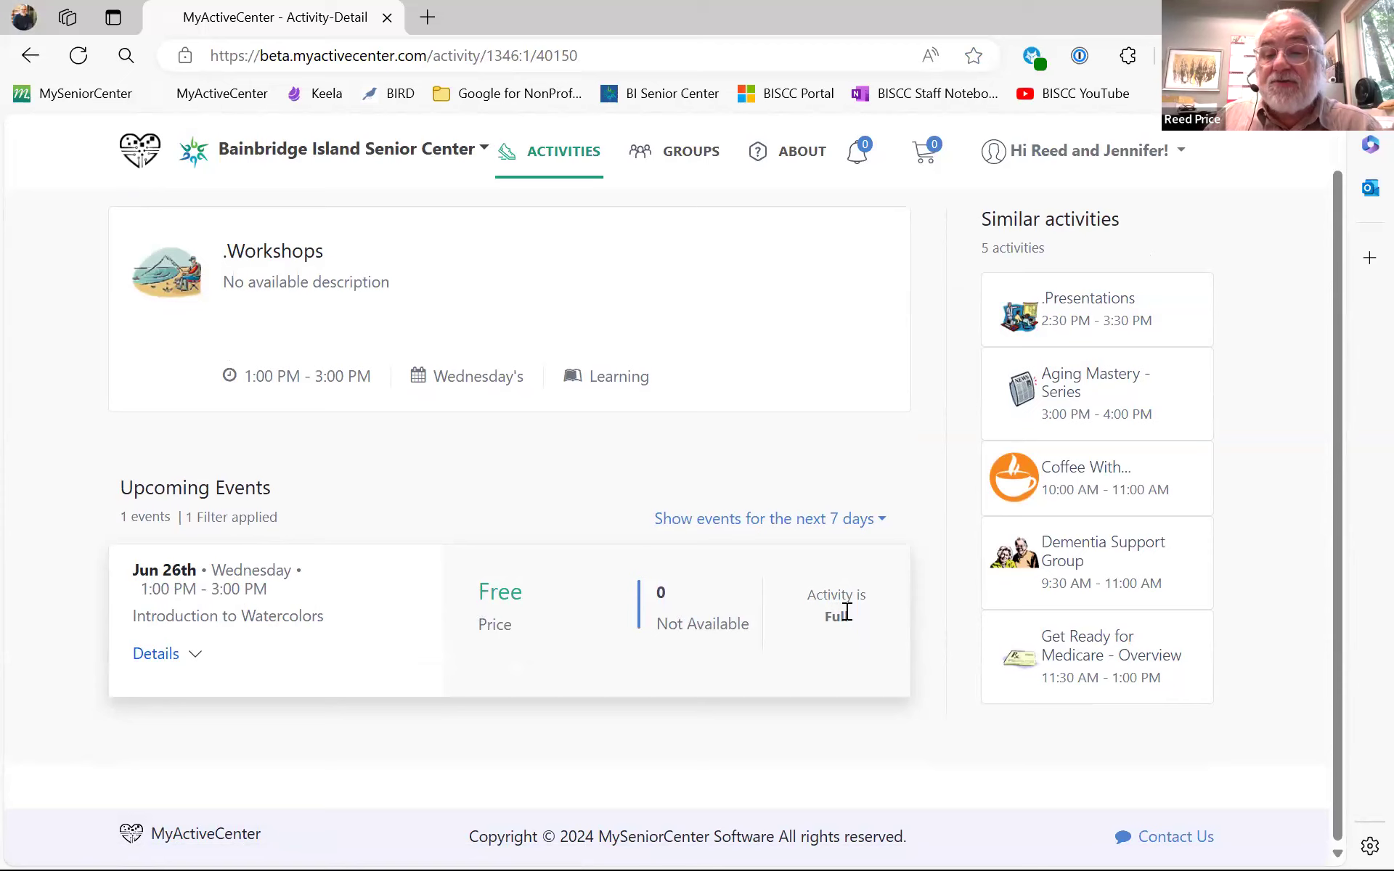
pyautogui.click(198, 654)
pyautogui.click(195, 654)
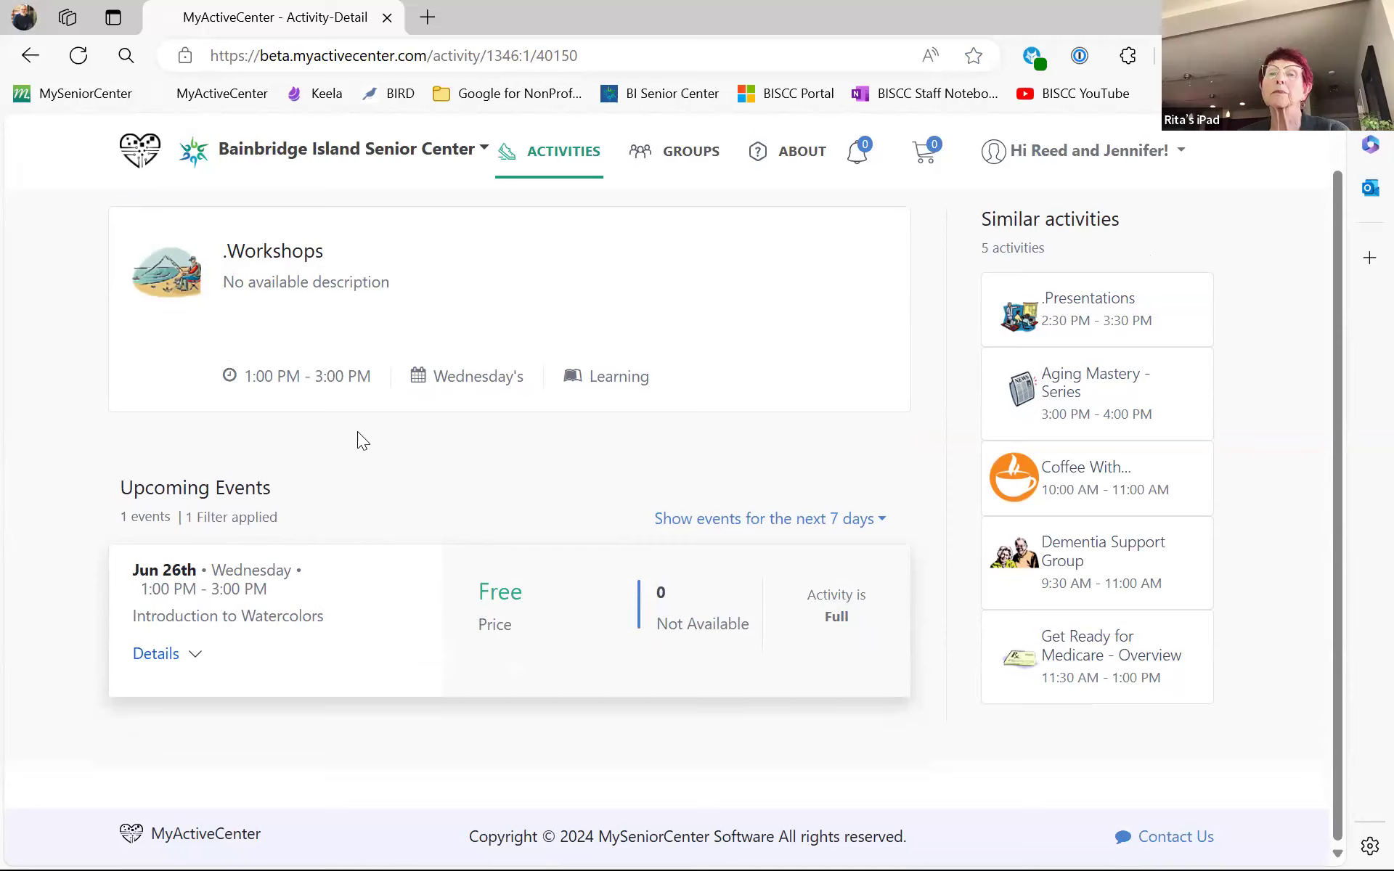
# - Return from .Workshops to the Activities list and scroll through it
pyautogui.click(36, 54)
pyautogui.scroll(-2, 771, 410)
pyautogui.scroll(-1, 774, 413)
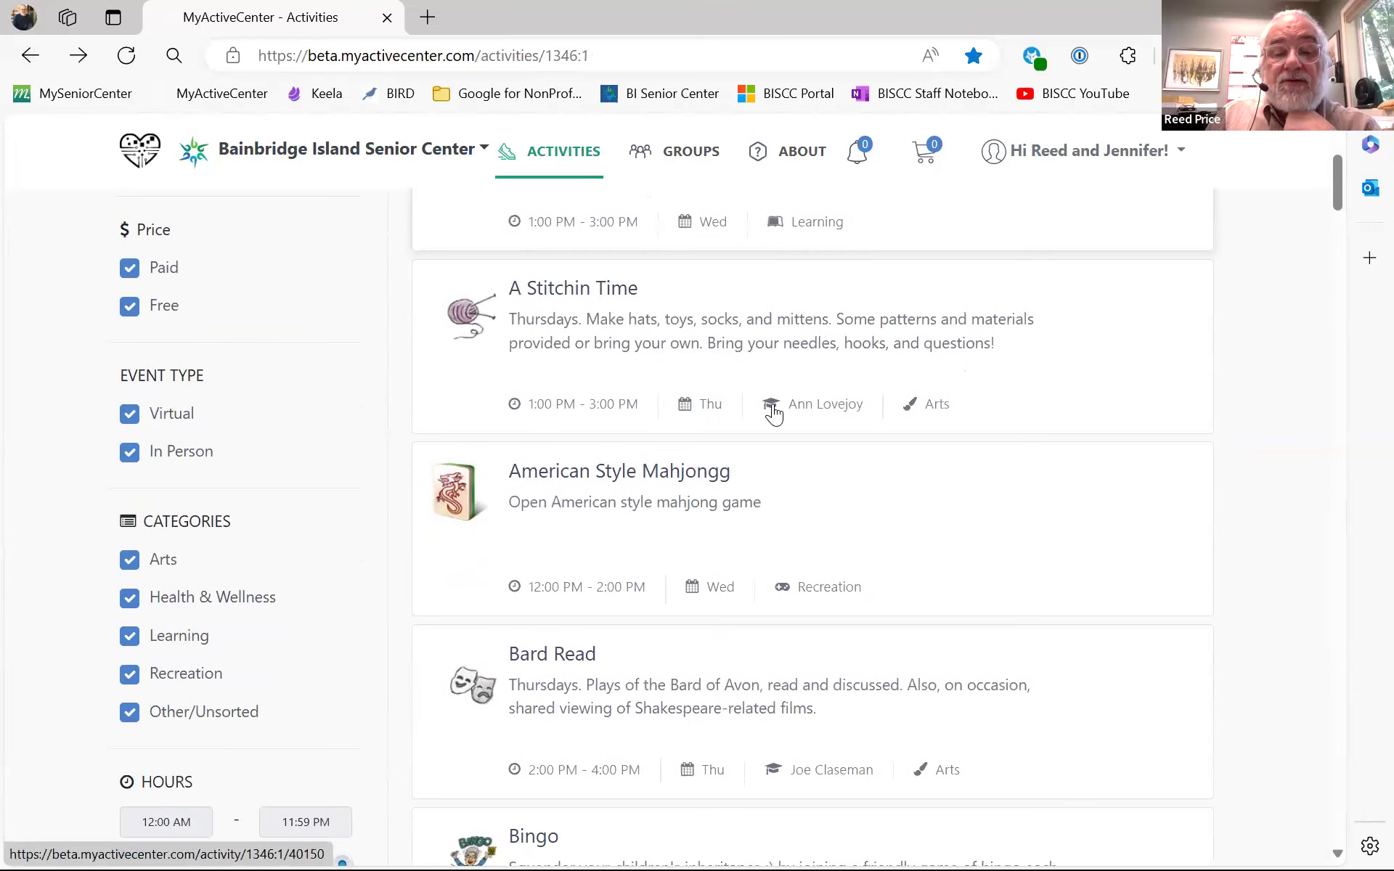
pyautogui.scroll(-6, 774, 414)
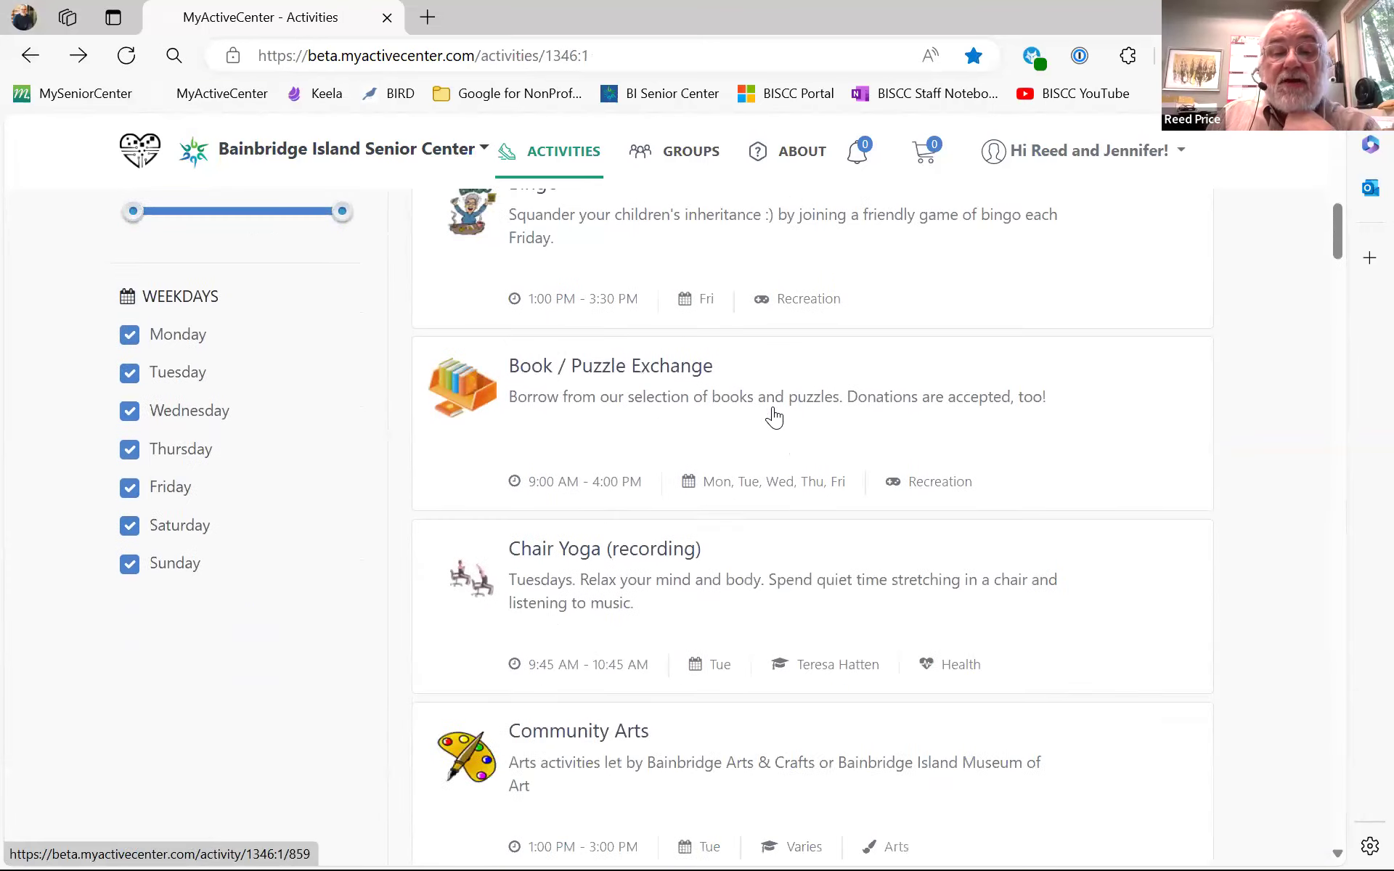
pyautogui.scroll(-5, 771, 417)
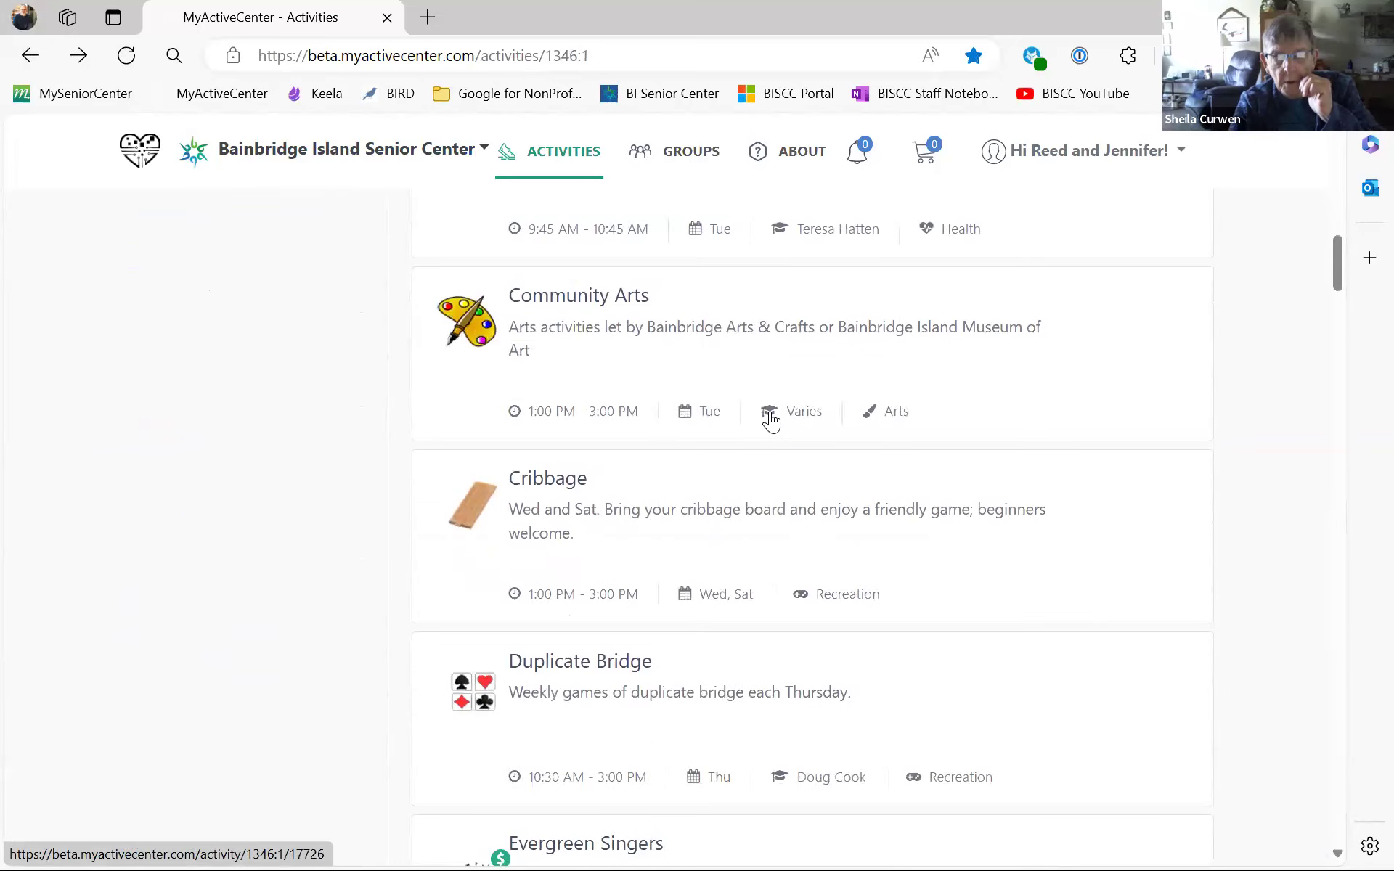
pyautogui.scroll(5, 771, 420)
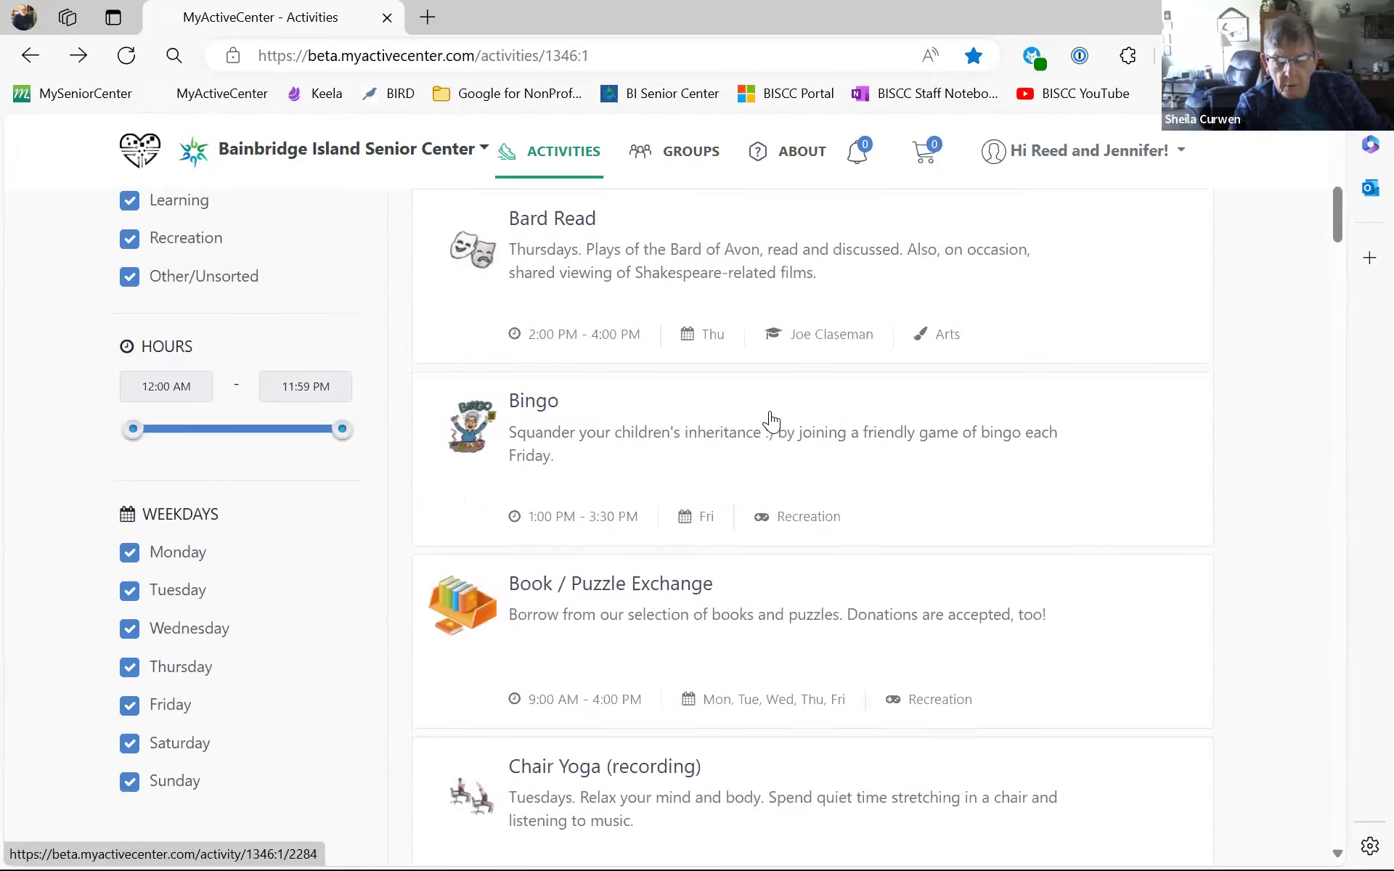
pyautogui.scroll(3, 771, 421)
pyautogui.scroll(3, 771, 421)
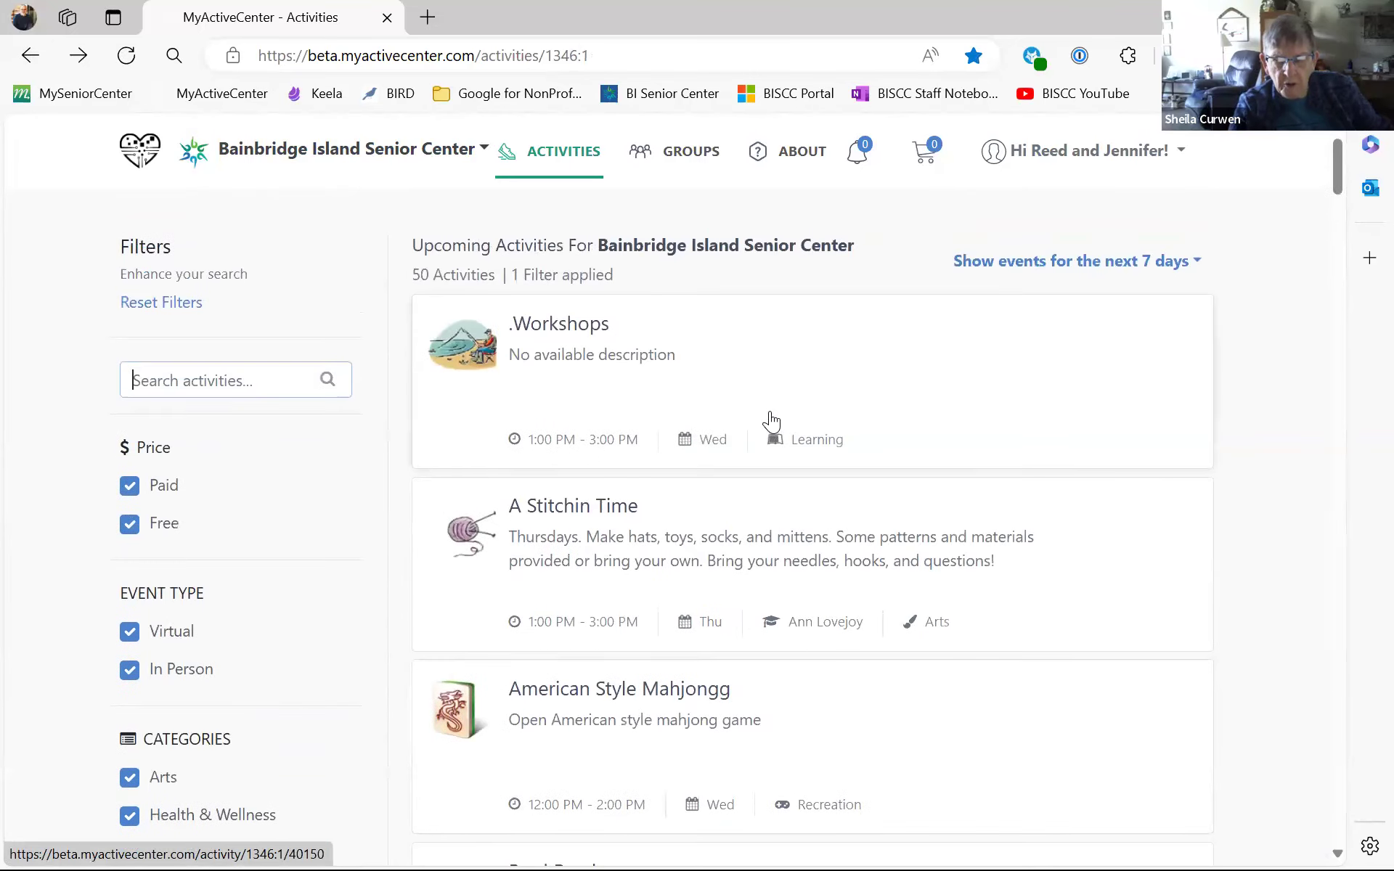
# - Open the .Workshops page again, go back, and scroll down to Bard Read
pyautogui.click(543, 318)
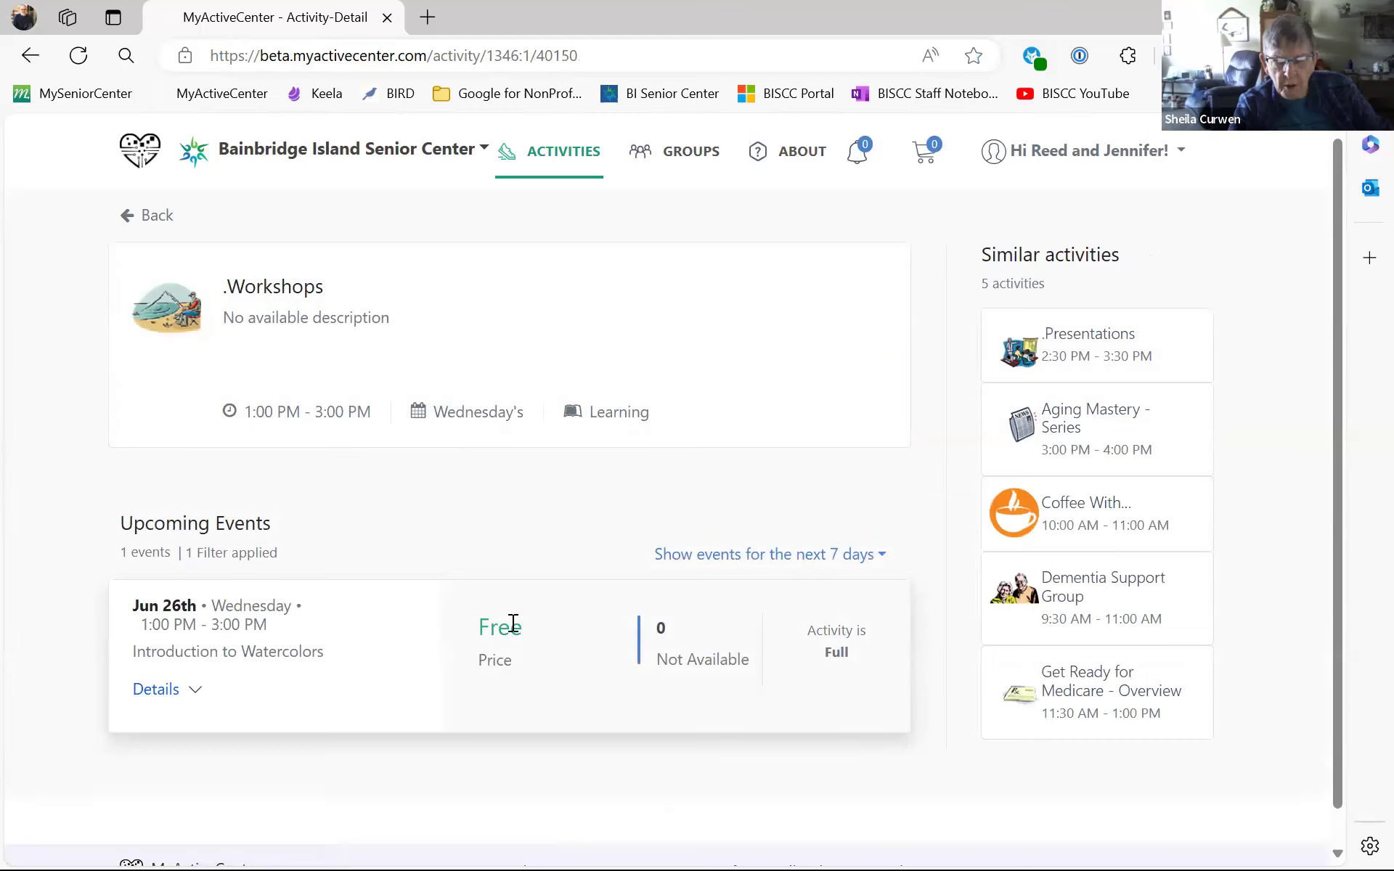
pyautogui.click(129, 217)
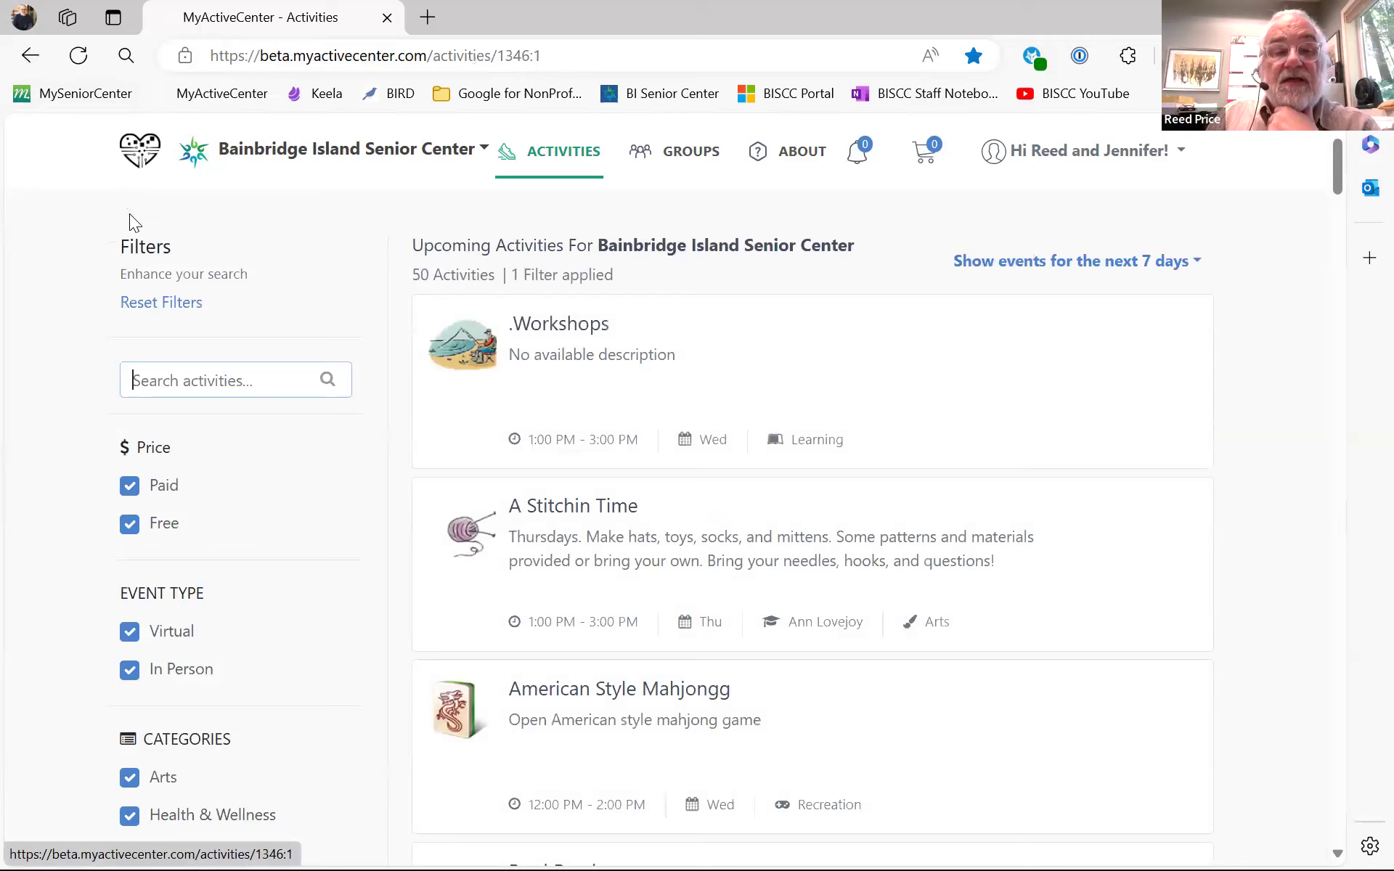
pyautogui.scroll(-3, 650, 409)
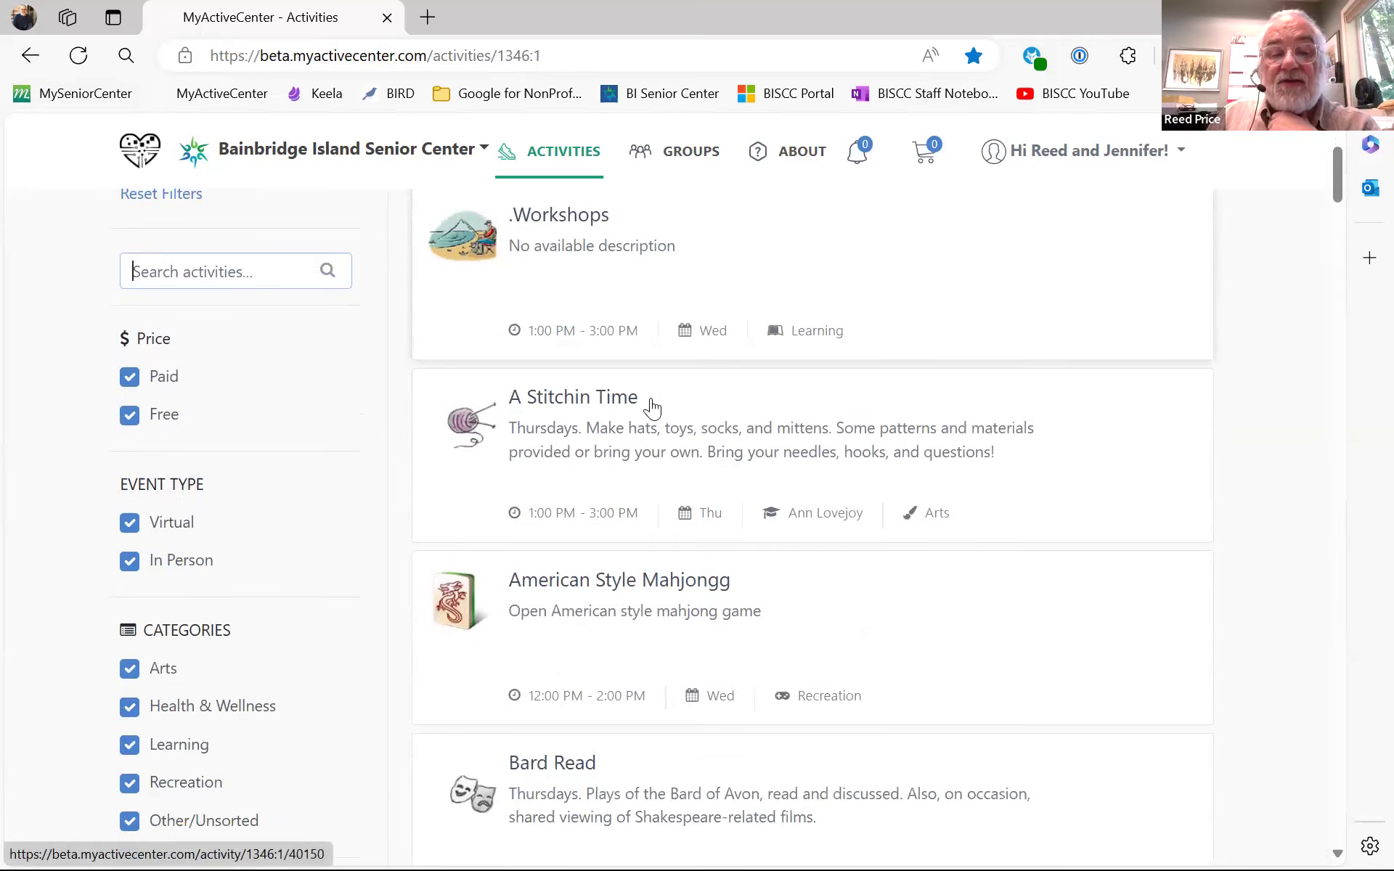
pyautogui.scroll(-2, 652, 409)
pyautogui.scroll(-2, 569, 421)
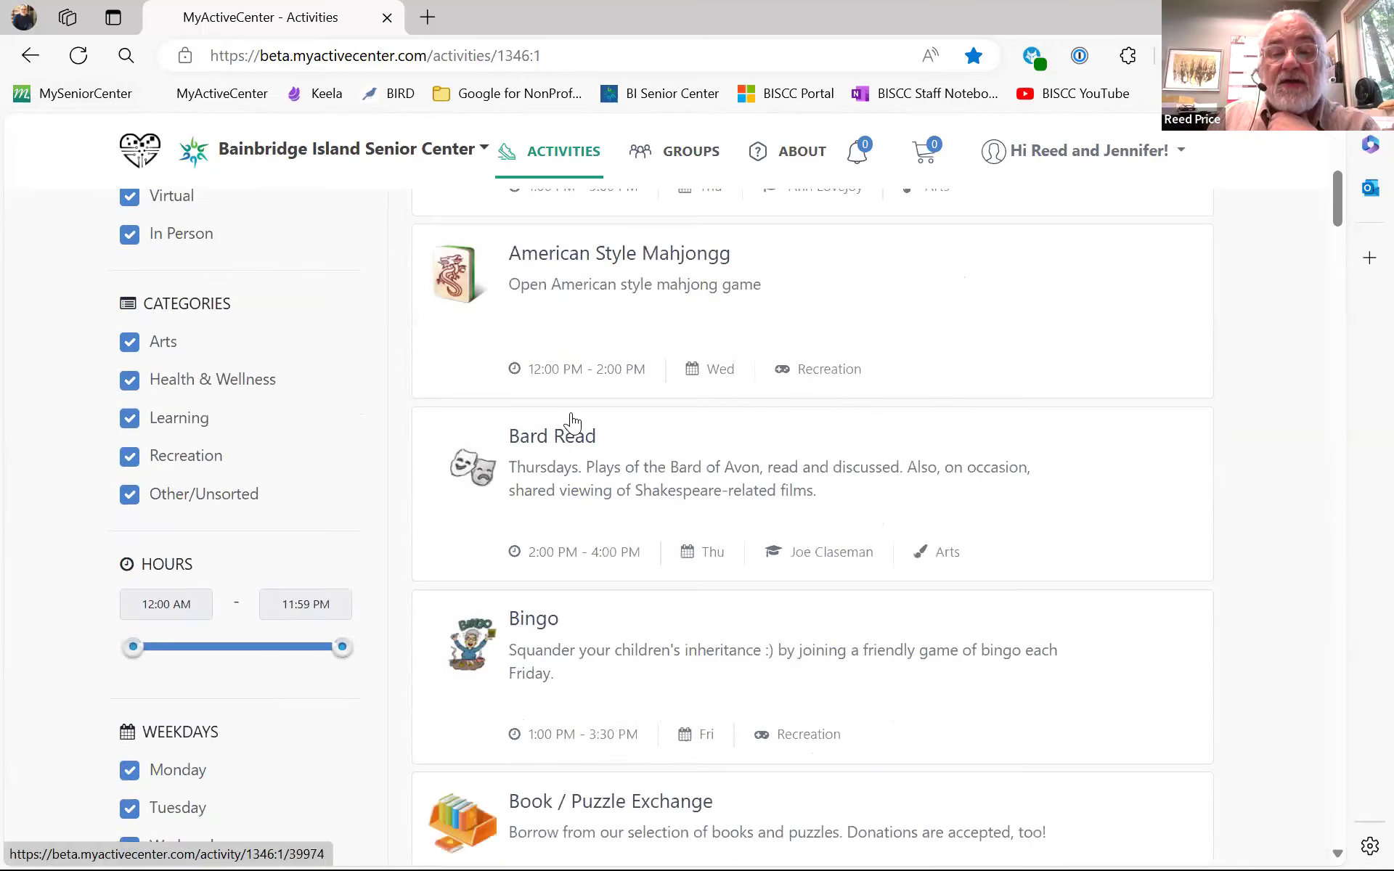
# - Open the Bard Read activity and expand the Jun 27th session details
pyautogui.click(538, 447)
pyautogui.scroll(-1, 565, 407)
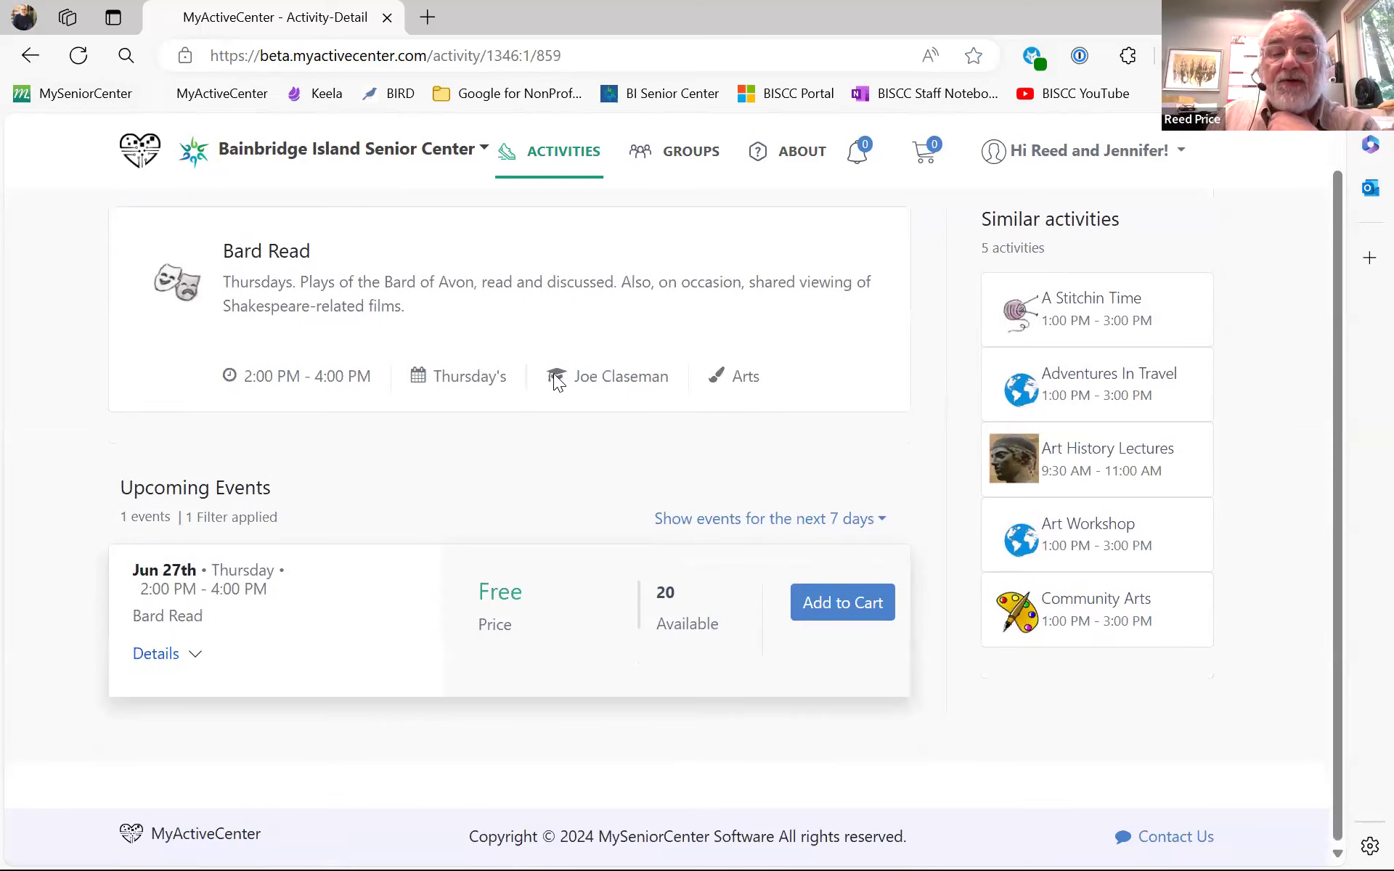
pyautogui.click(196, 654)
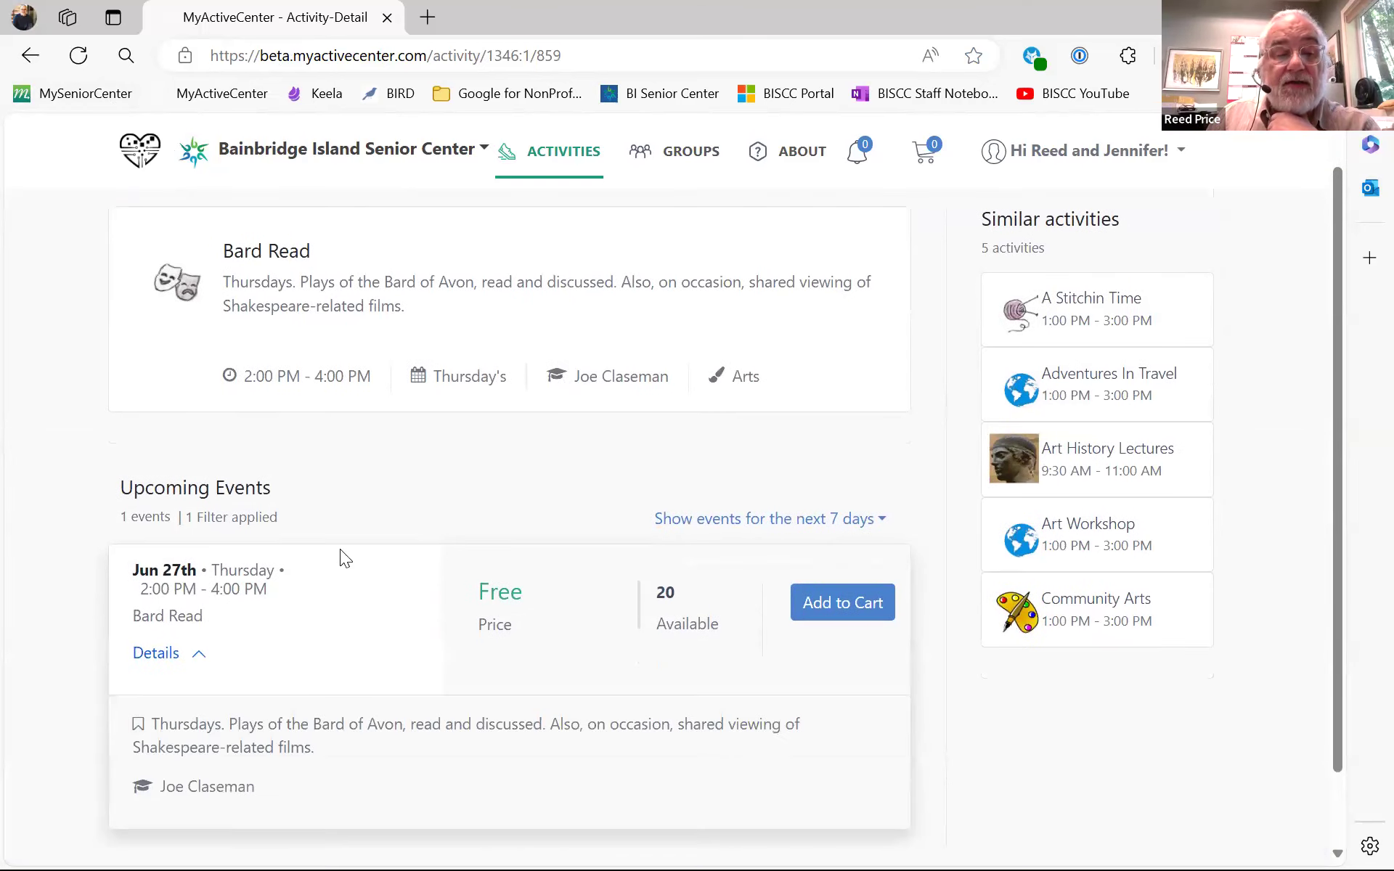
pyautogui.scroll(-1, 301, 482)
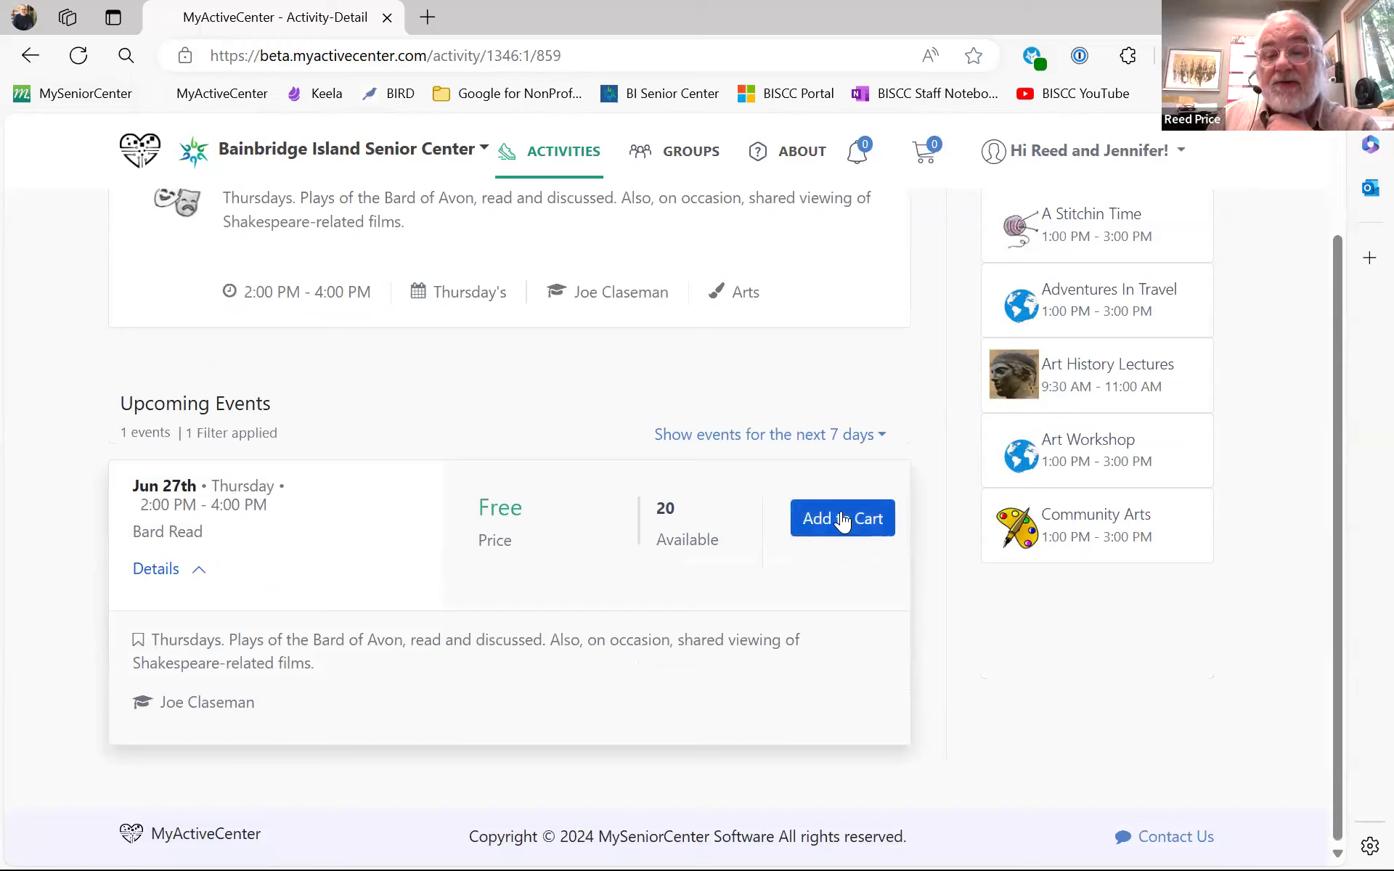
# - Show Bard Read events for the next 30 days: Jun 27th, Jul 11th, Jul 18th
pyautogui.click(880, 439)
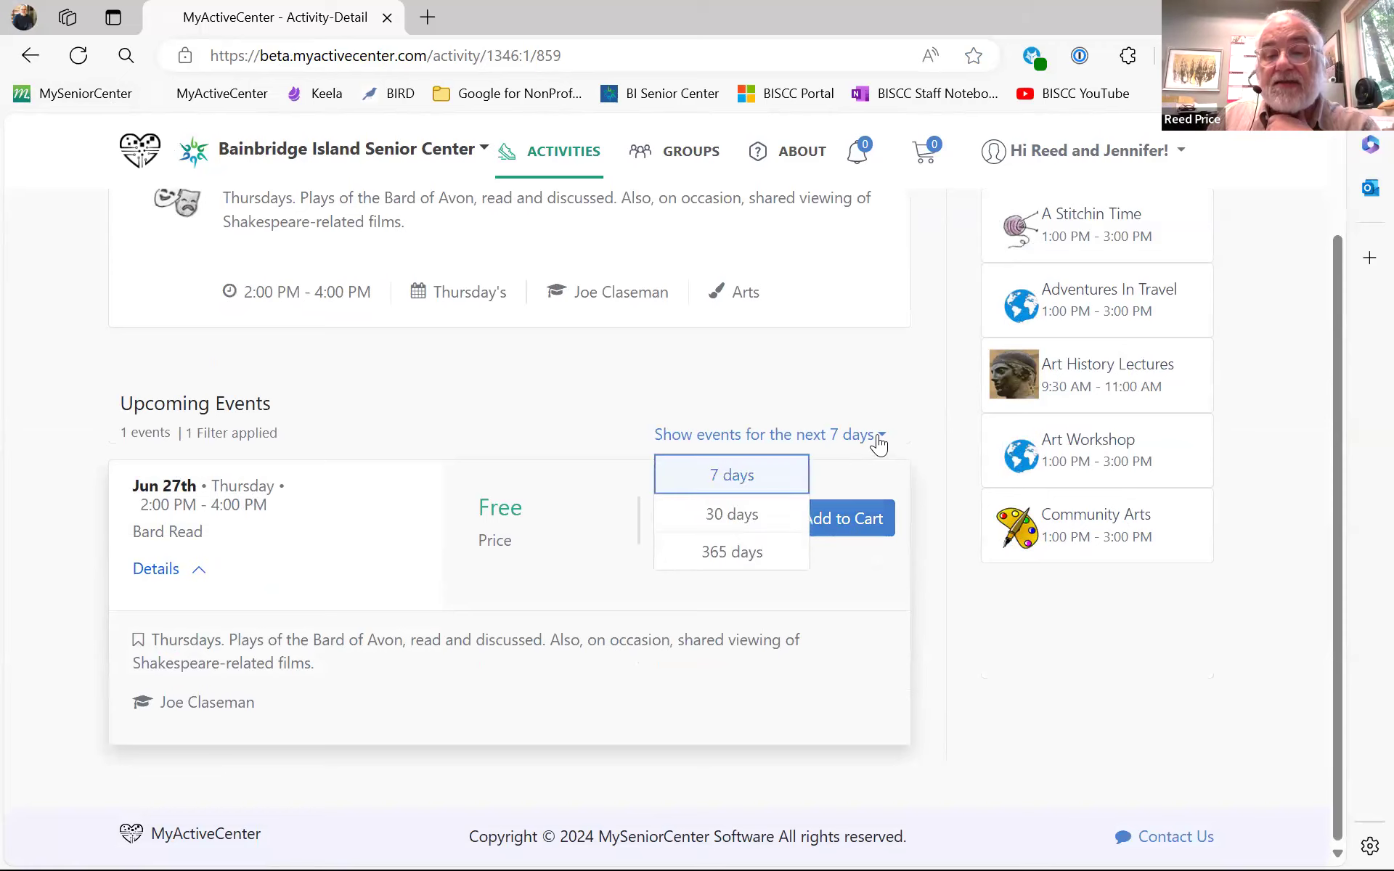
pyautogui.click(749, 513)
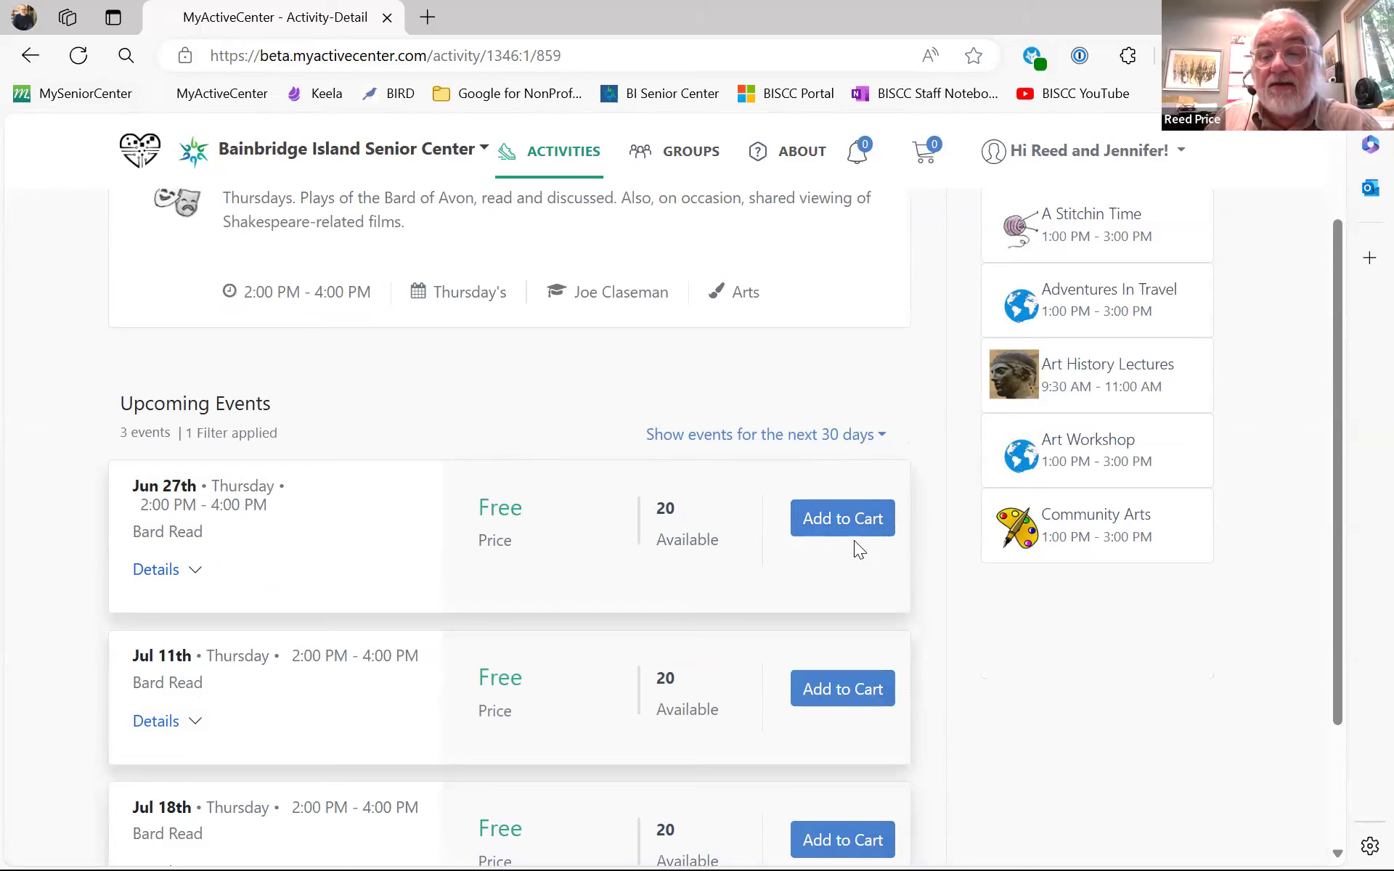
pyautogui.scroll(-1, 855, 541)
pyautogui.scroll(-1, 856, 617)
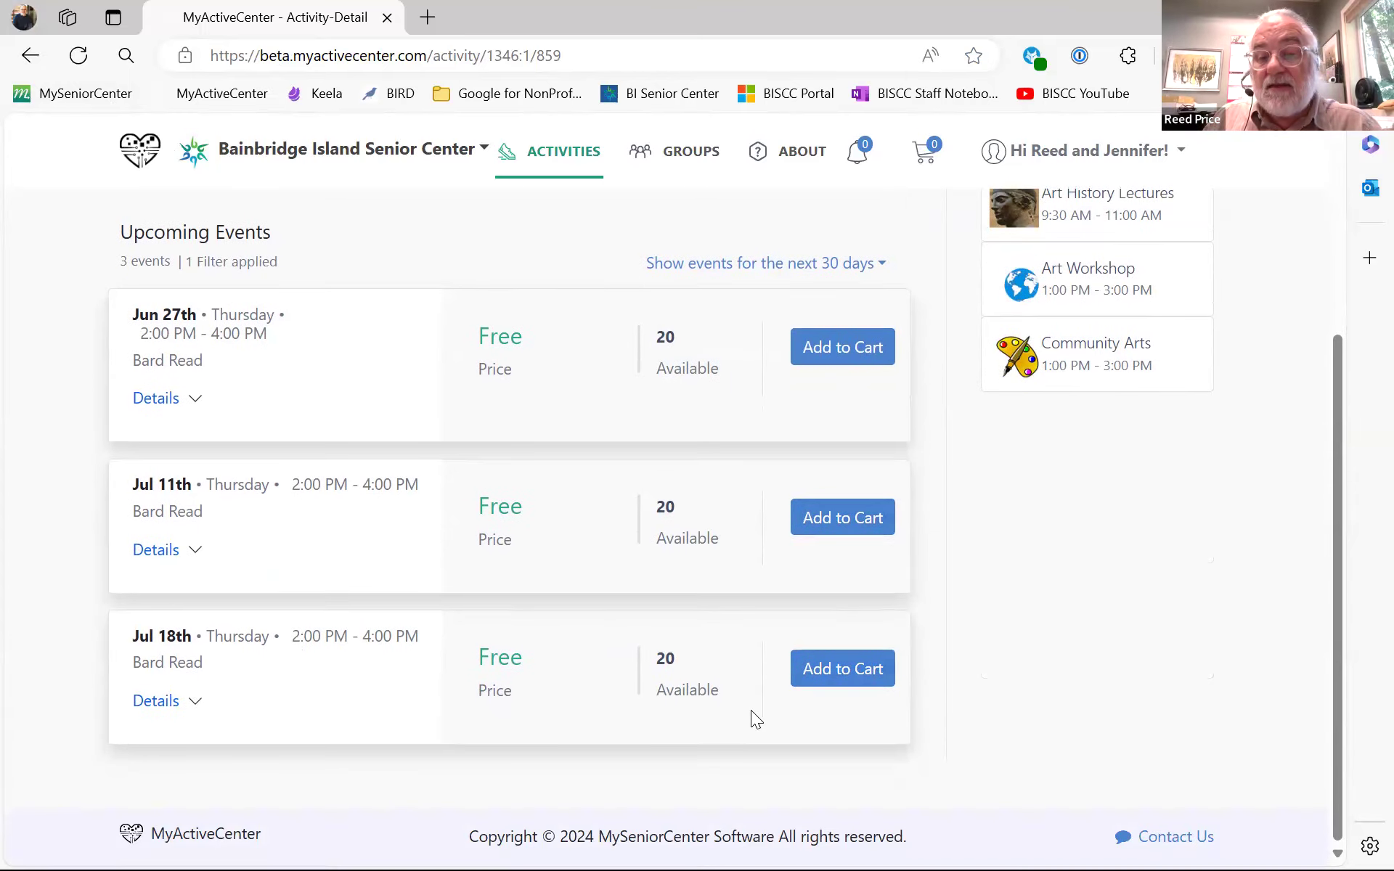
# - Extend the Bard Read event range to 365 days and scroll through its 25 free sessions
pyautogui.click(880, 264)
pyautogui.click(741, 378)
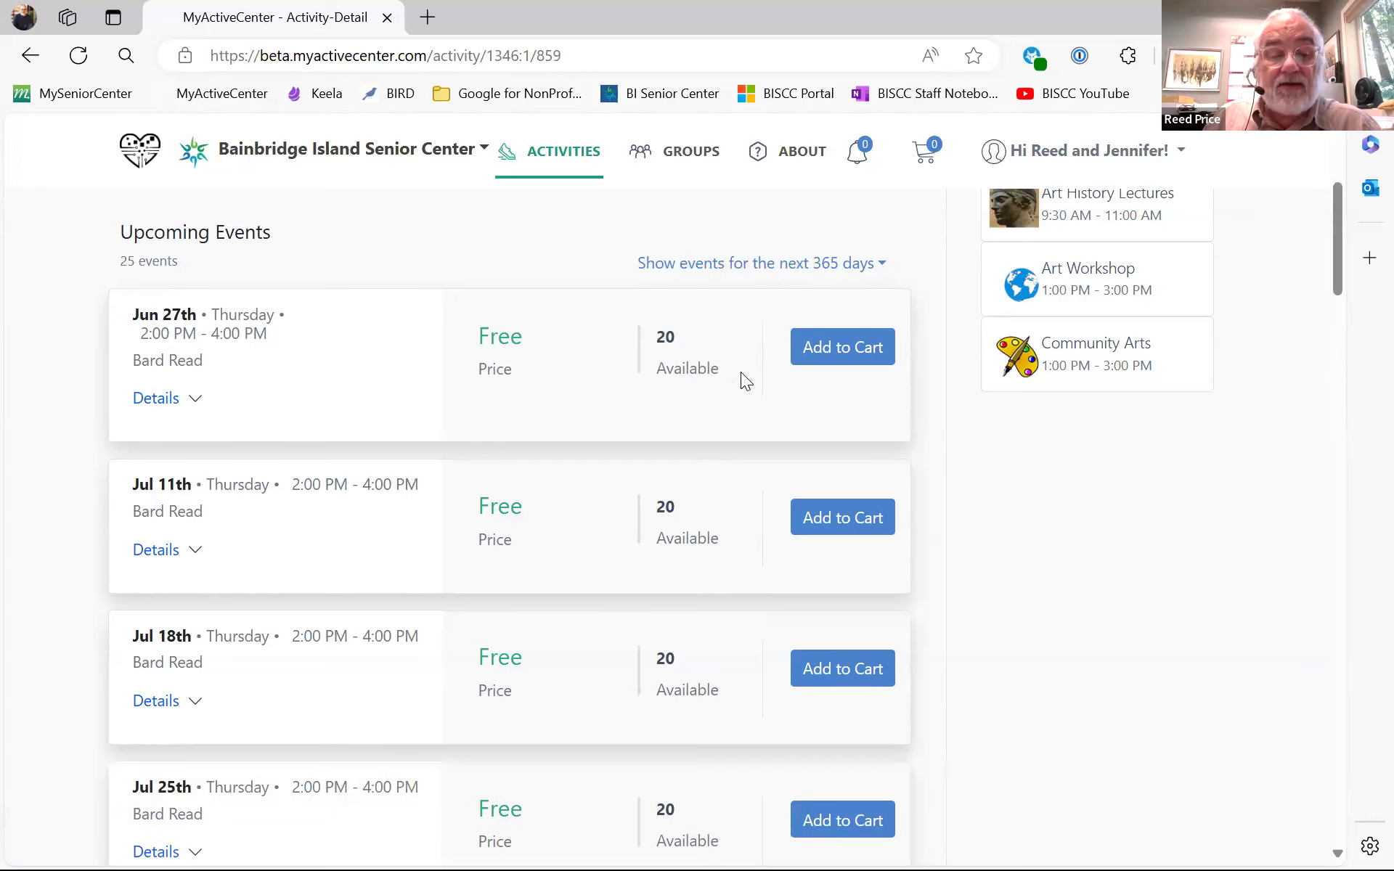
pyautogui.scroll(-5, 740, 372)
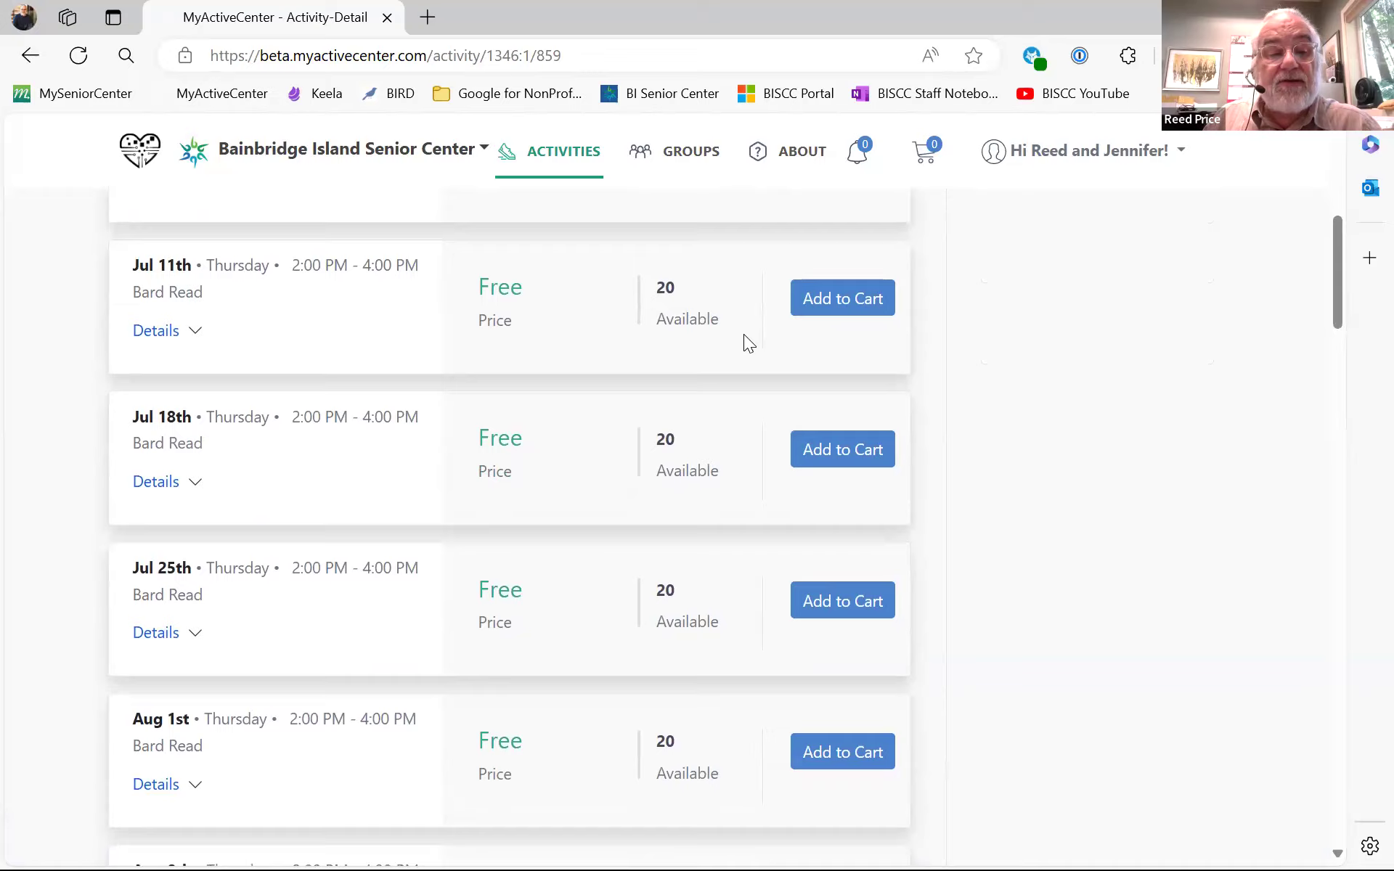
pyautogui.scroll(-2, 740, 341)
pyautogui.scroll(-1, 808, 401)
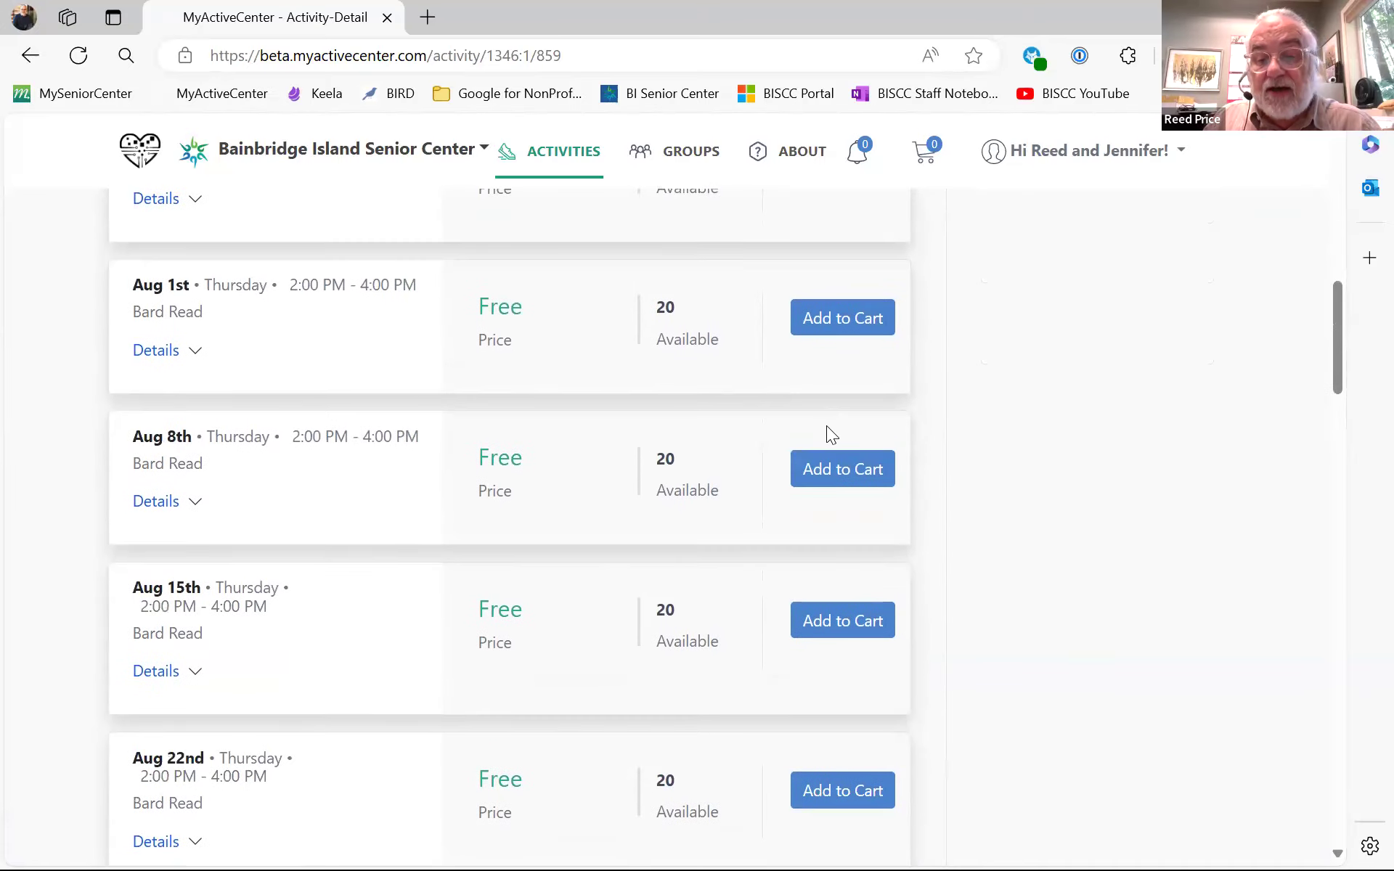
pyautogui.scroll(-10, 816, 477)
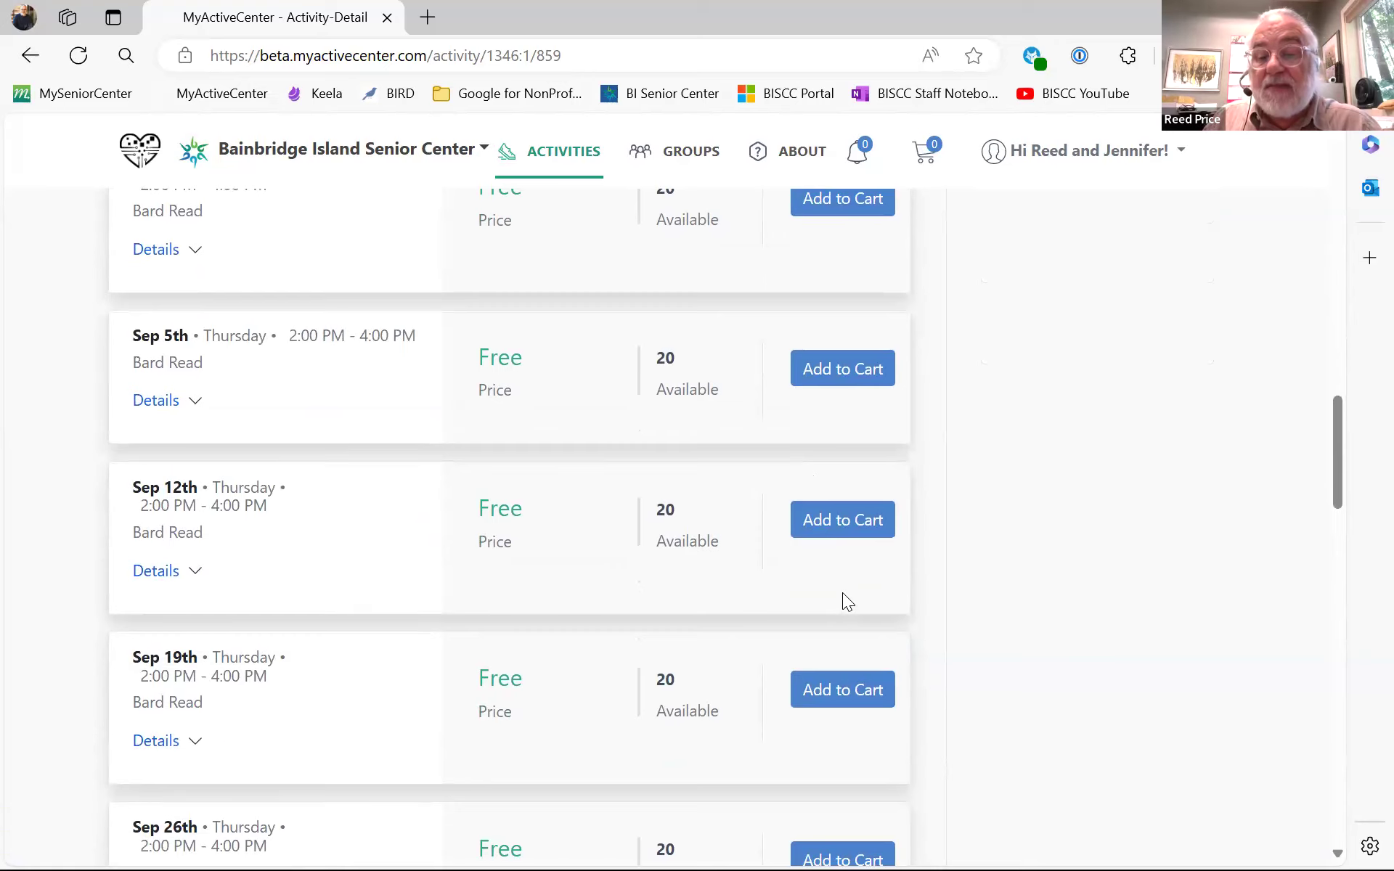
pyautogui.scroll(14, 838, 576)
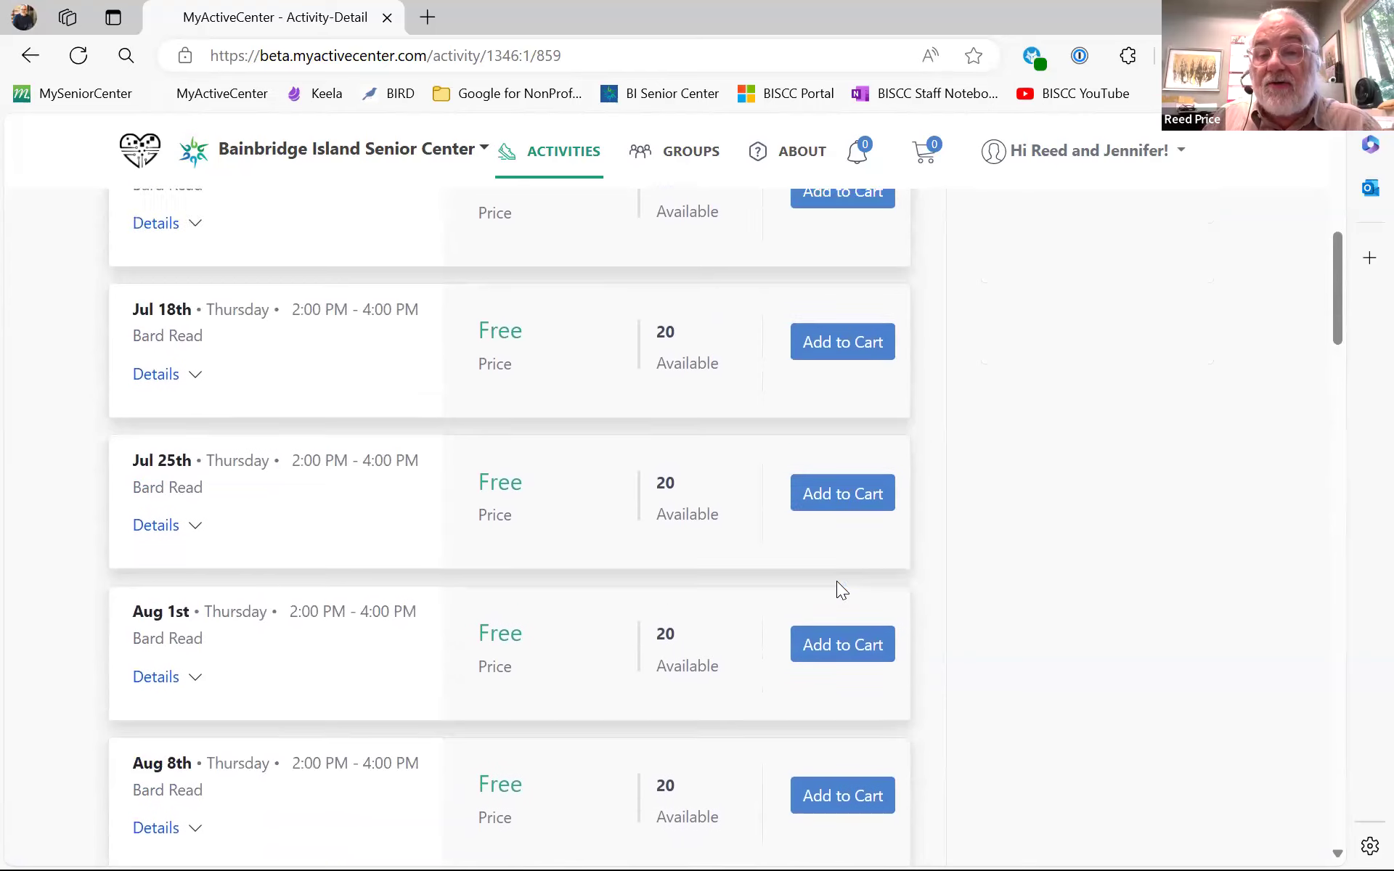
pyautogui.scroll(7, 839, 590)
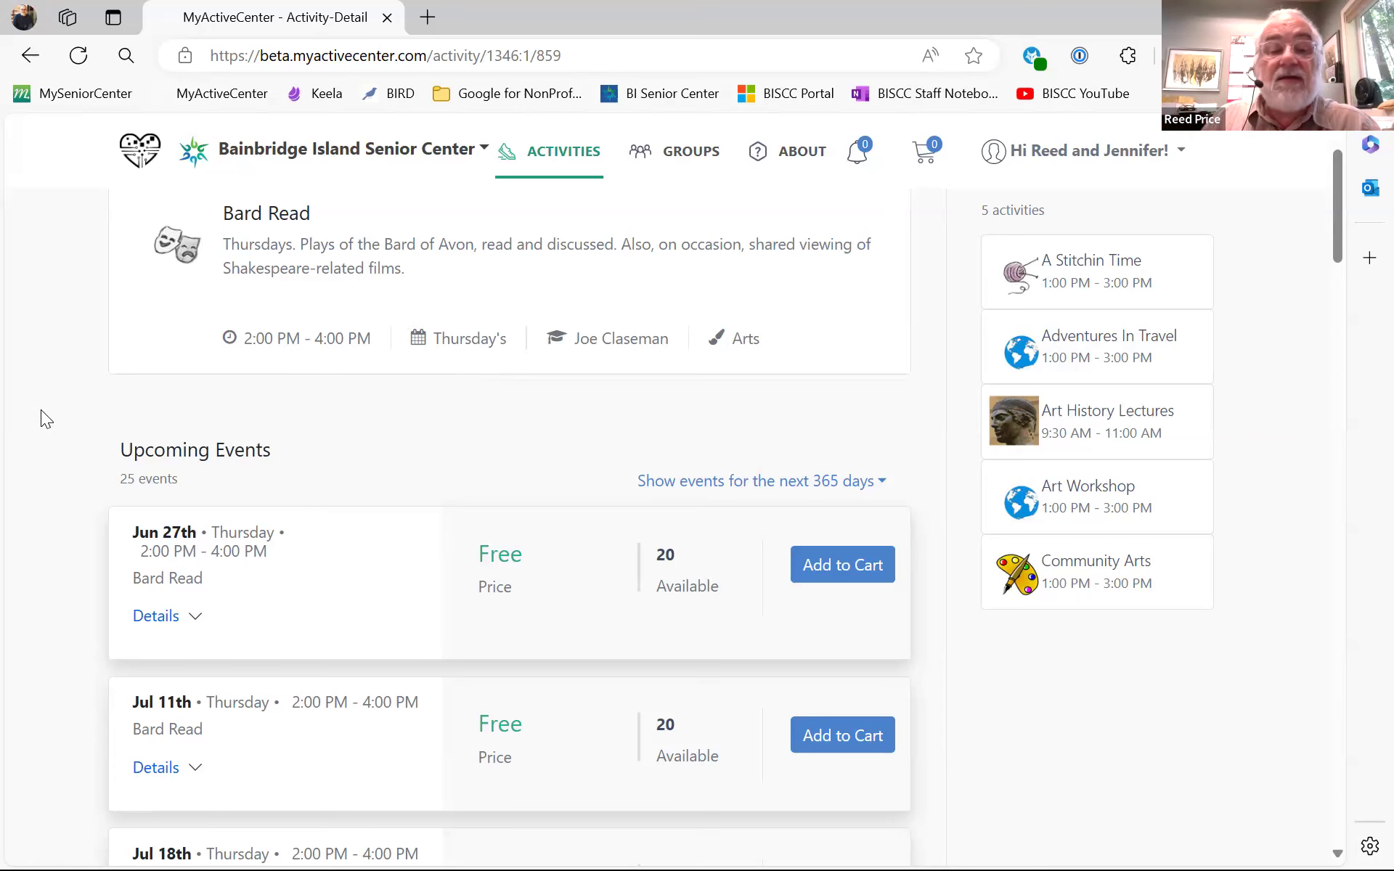
pyautogui.scroll(-3, 41, 416)
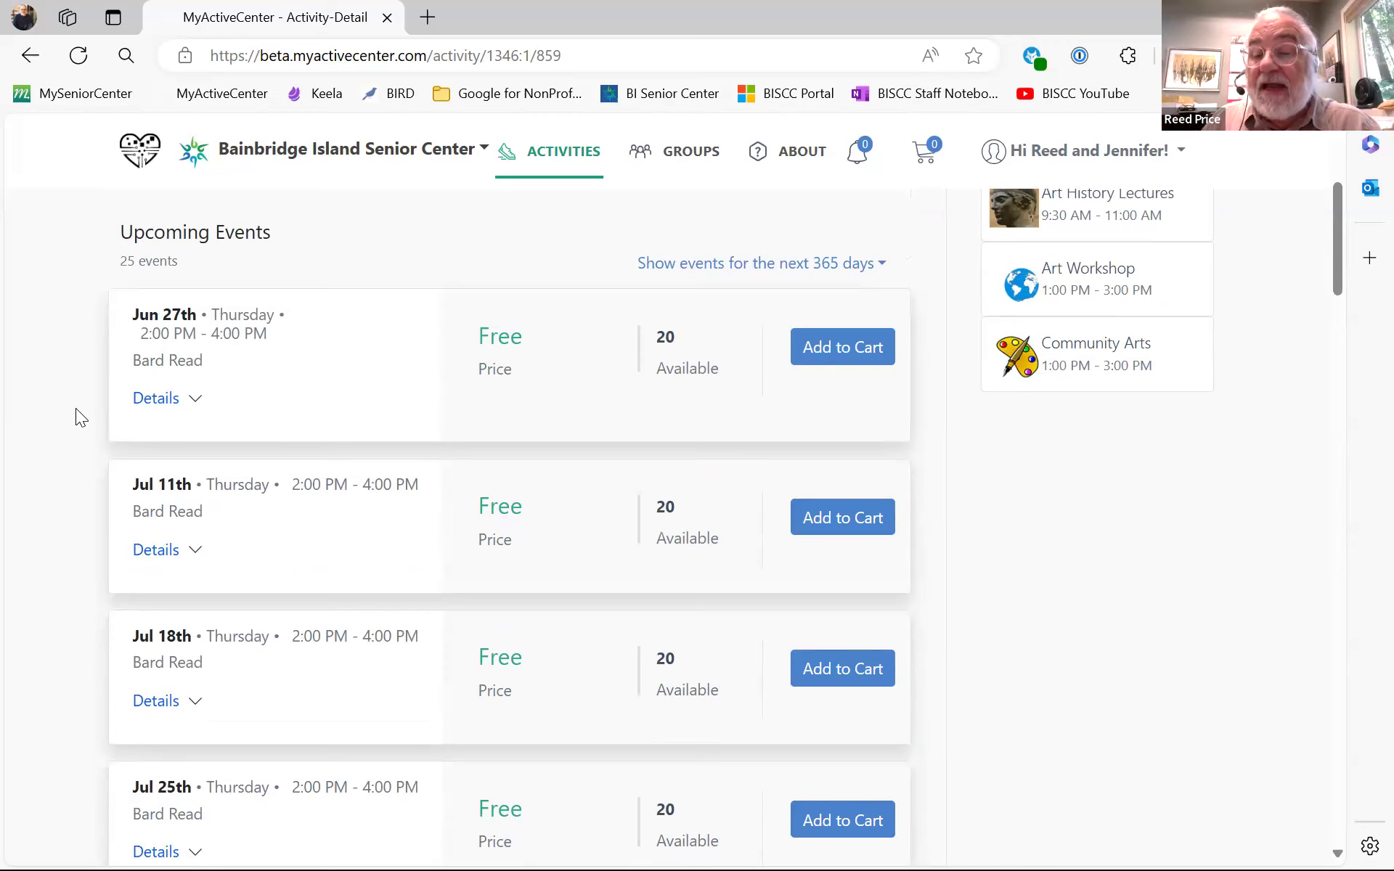
pyautogui.scroll(-3, 240, 425)
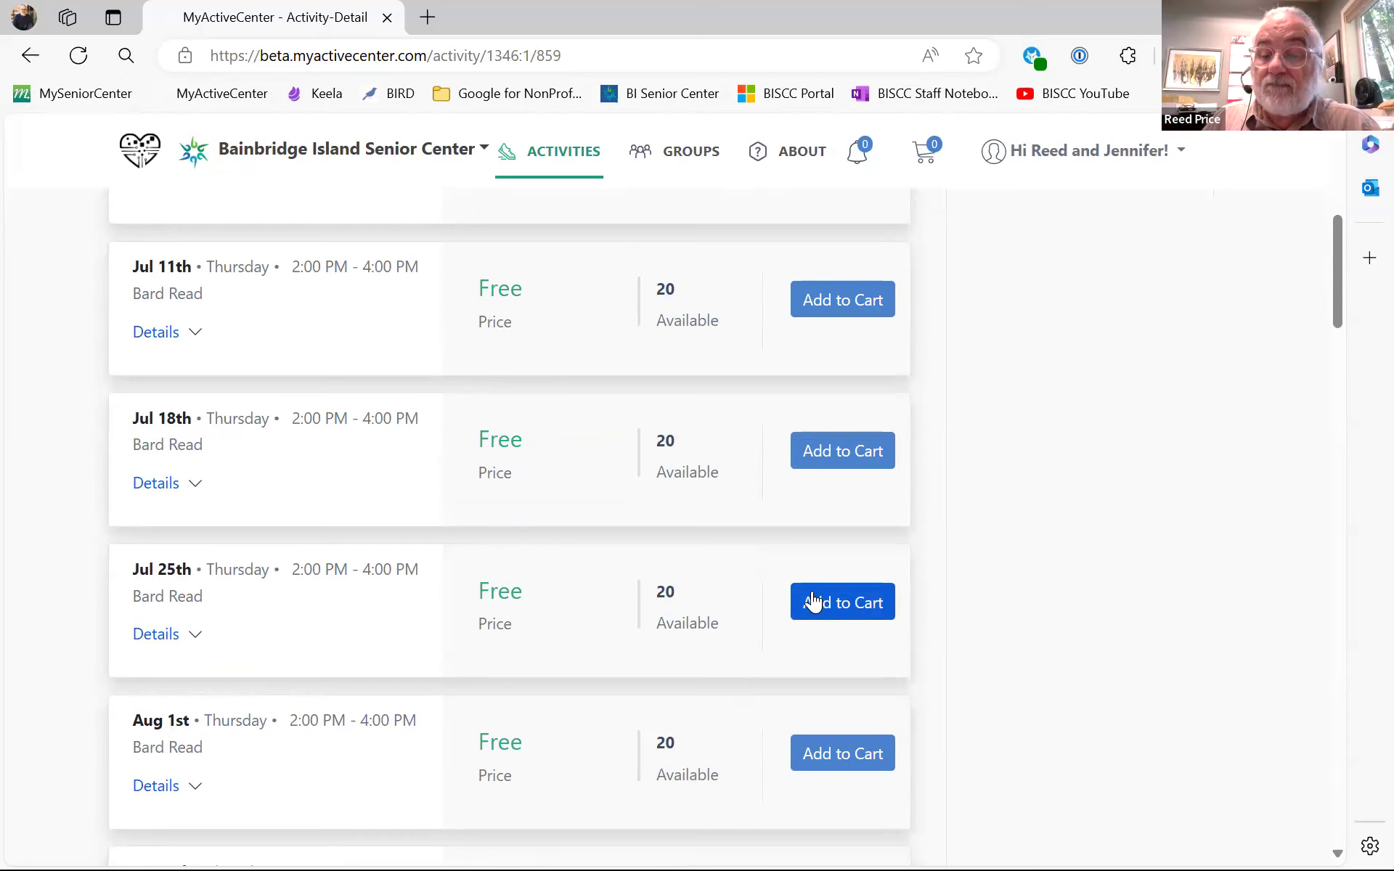
pyautogui.scroll(7, 812, 594)
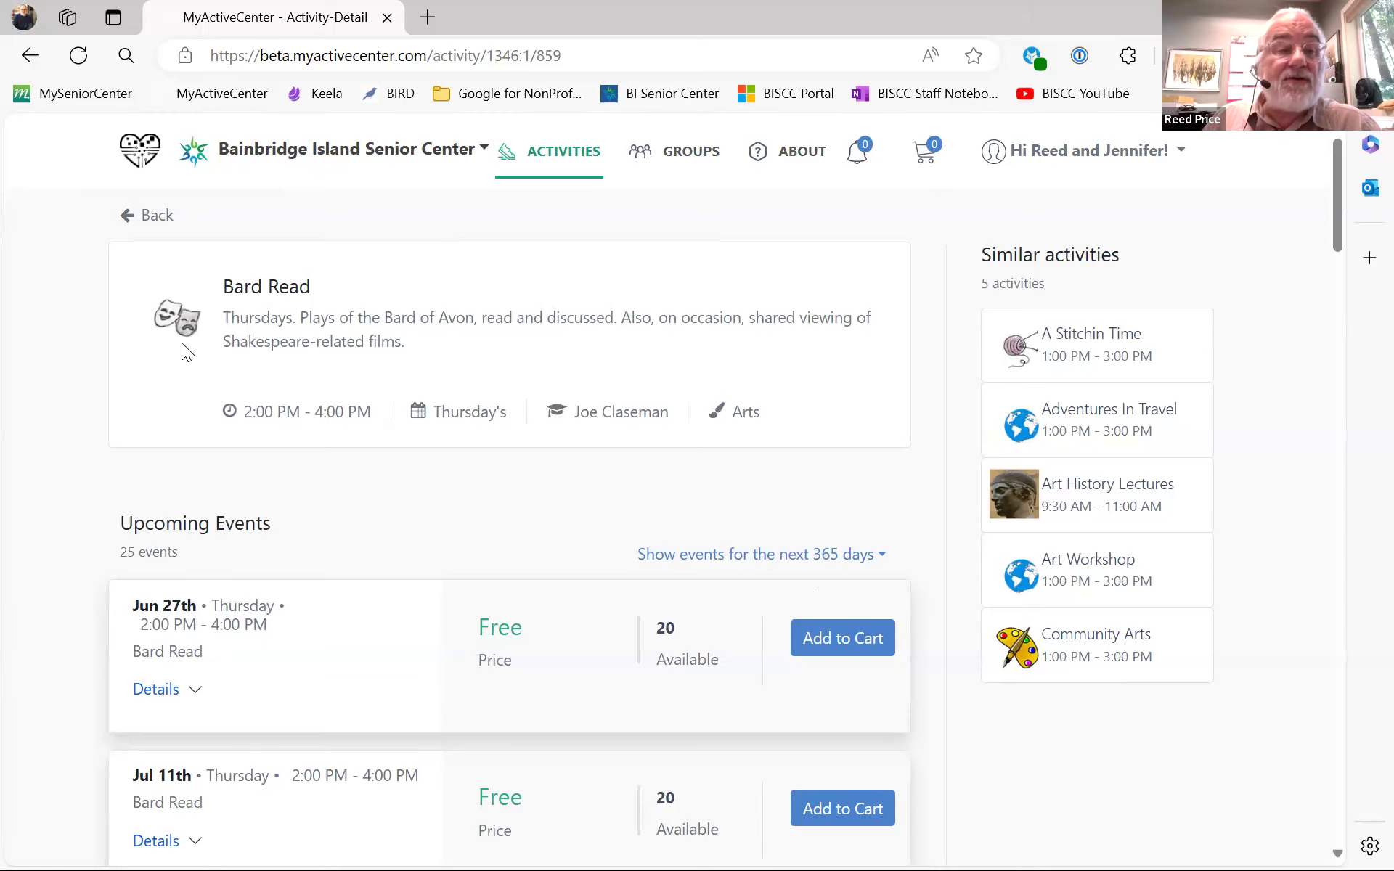
pyautogui.click(129, 215)
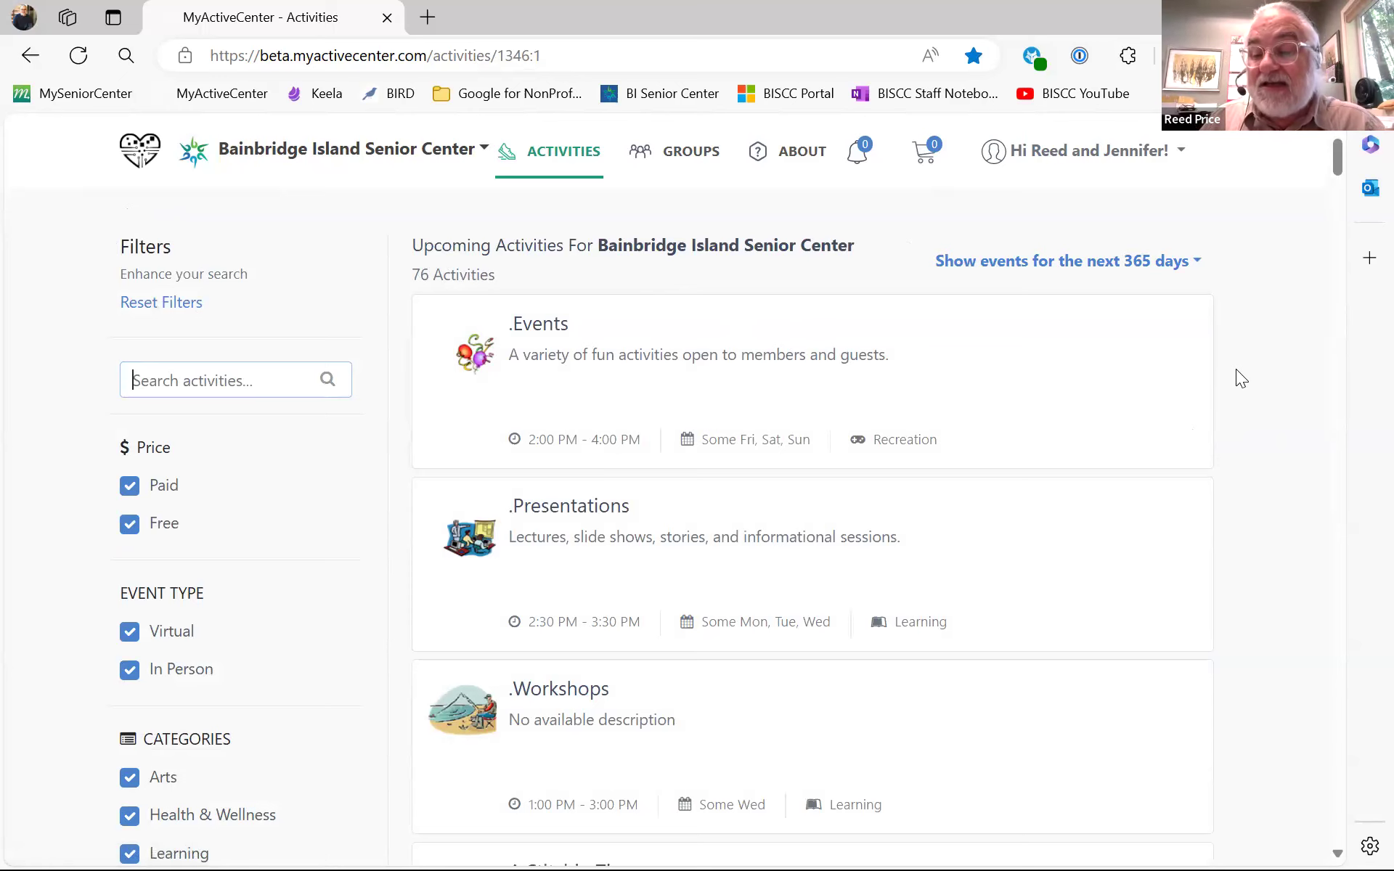
pyautogui.scroll(-1, 1235, 369)
pyautogui.scroll(-3, 1235, 378)
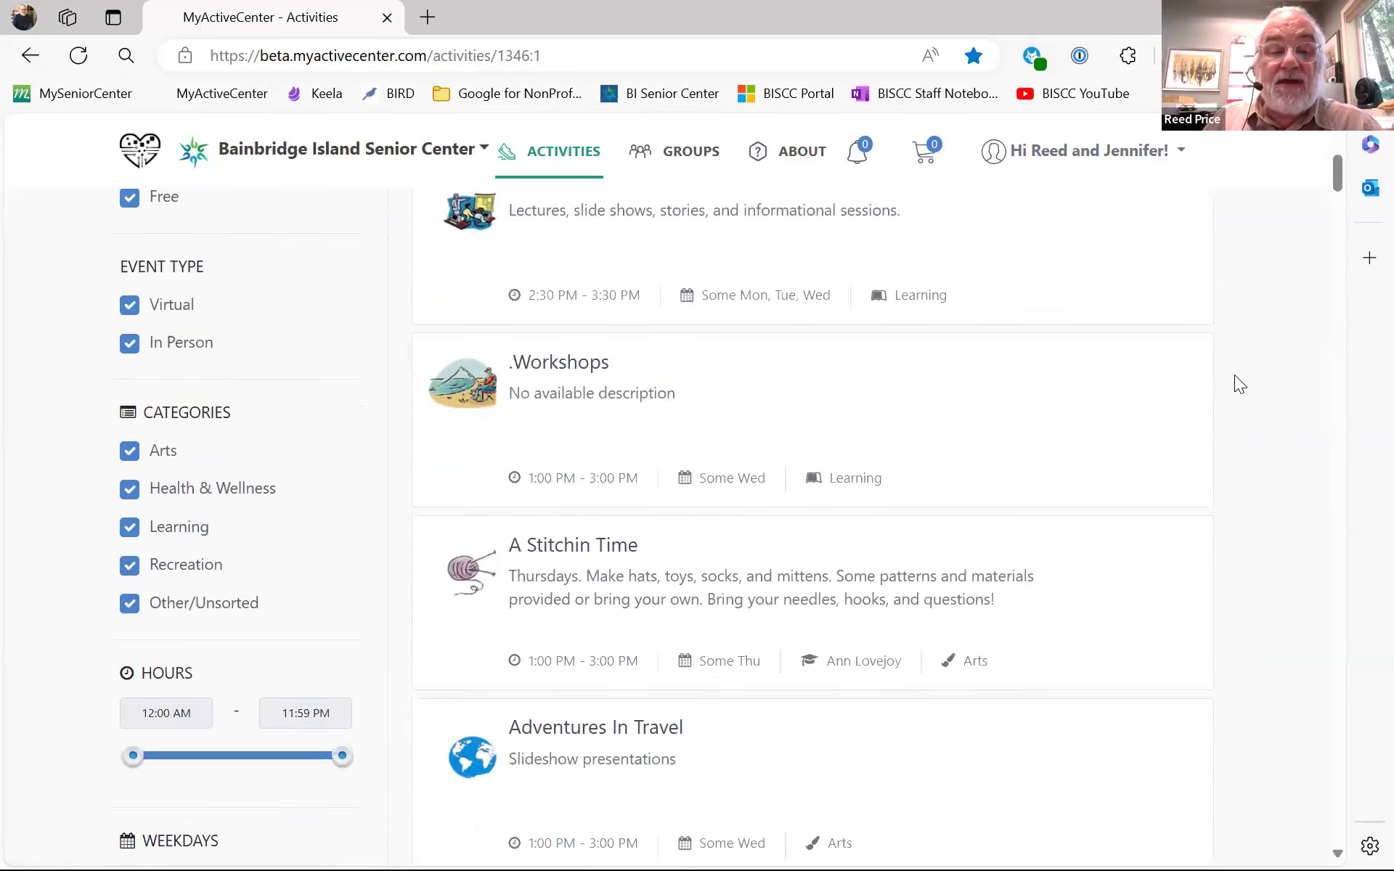
pyautogui.scroll(-2, 1234, 375)
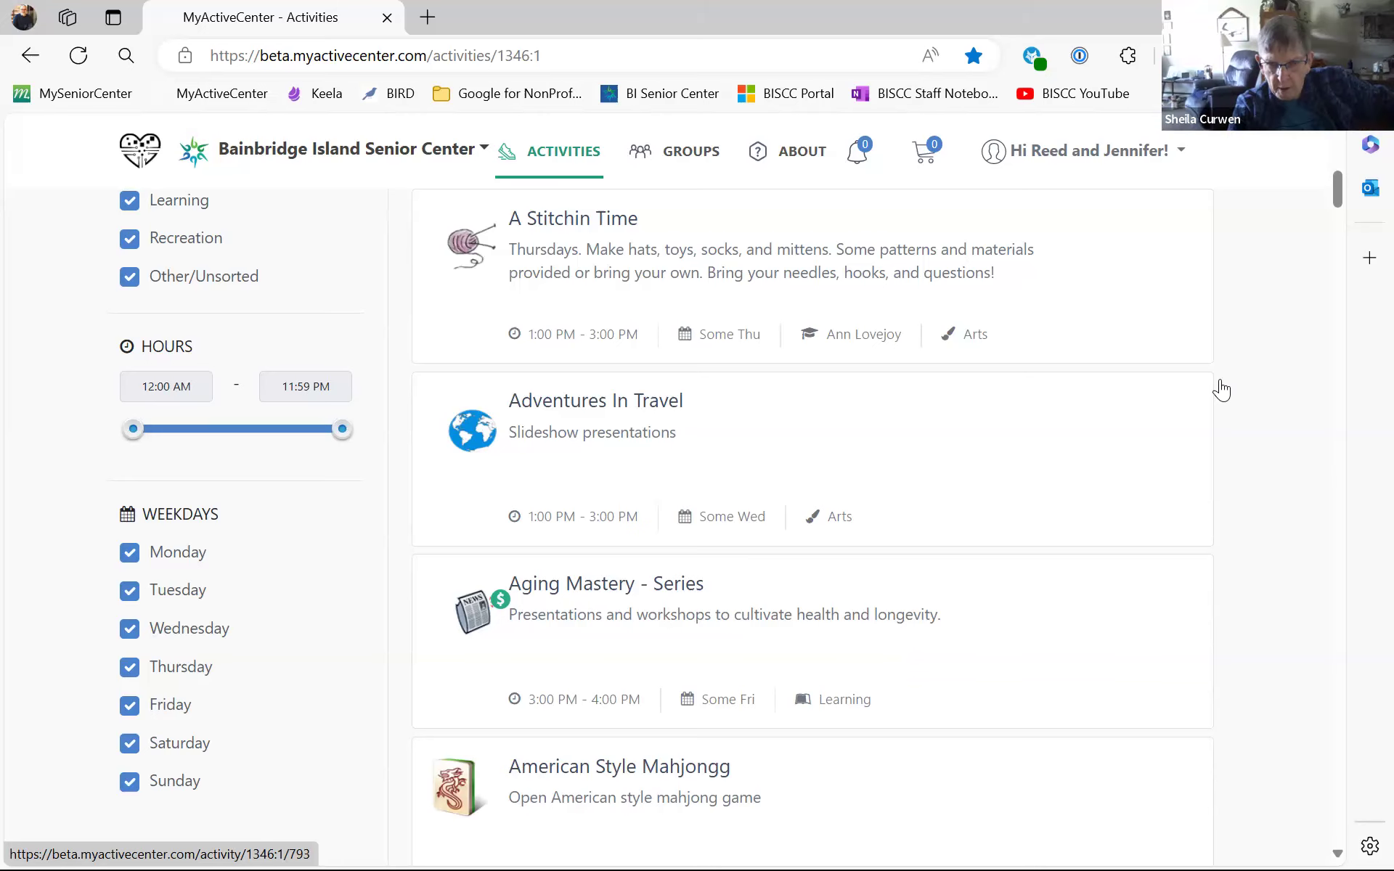
pyautogui.scroll(8, 1221, 390)
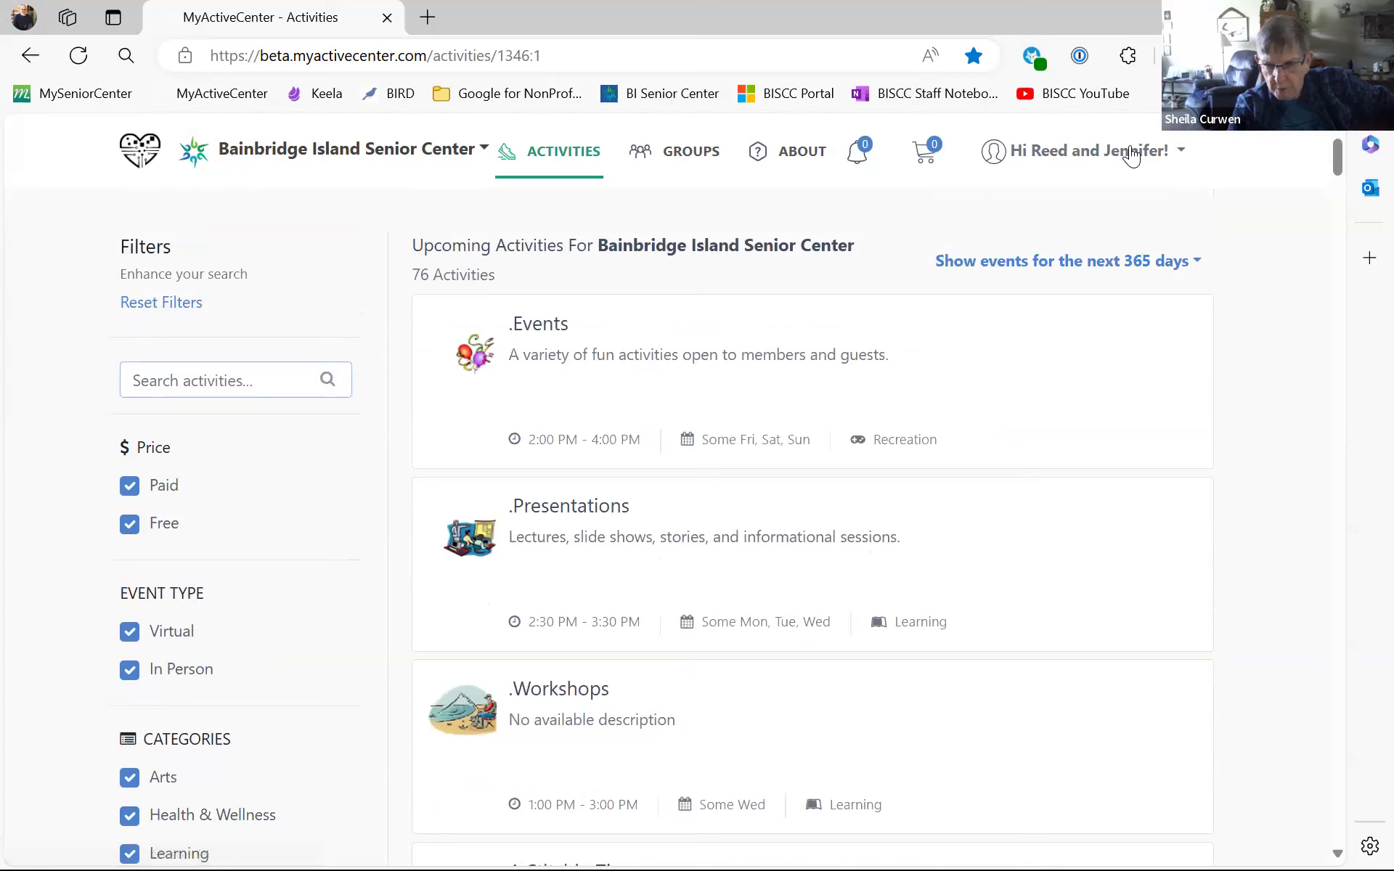
# - Sign out from the account menu, then log back in with the autofilled credentials
pyautogui.click(1130, 154)
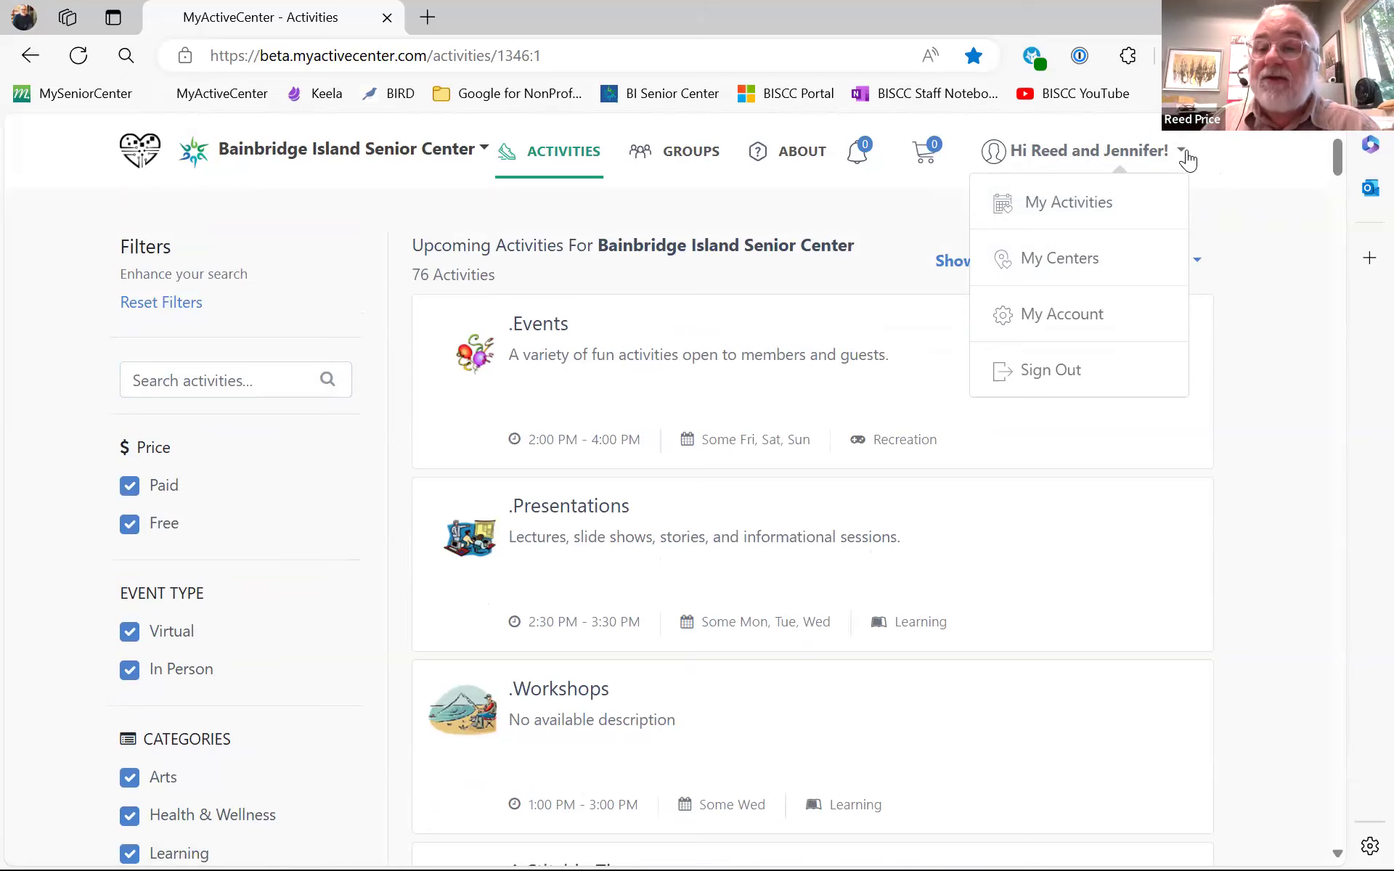
pyautogui.click(1075, 372)
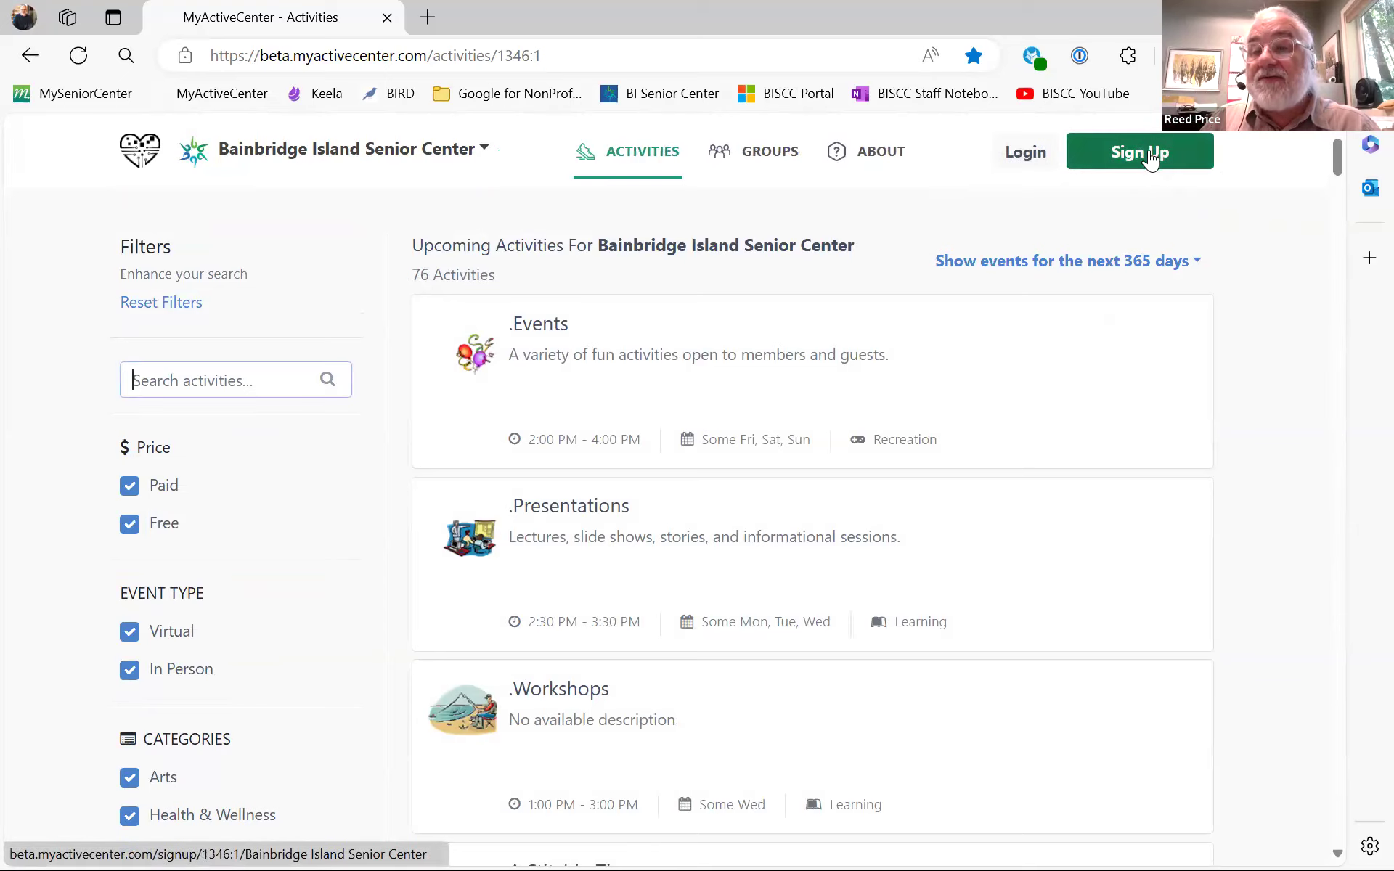
pyautogui.click(1030, 149)
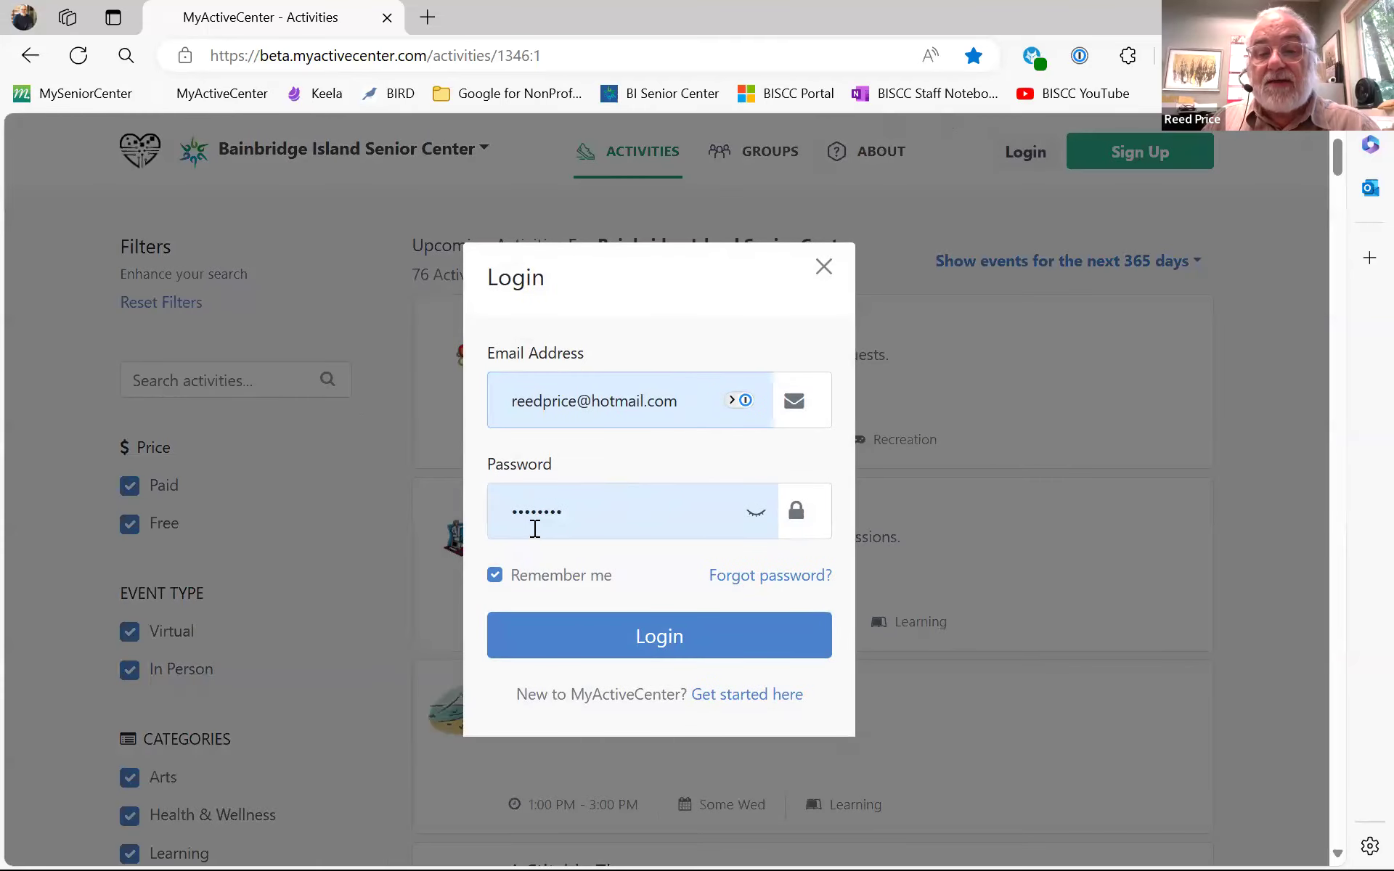
pyautogui.click(673, 648)
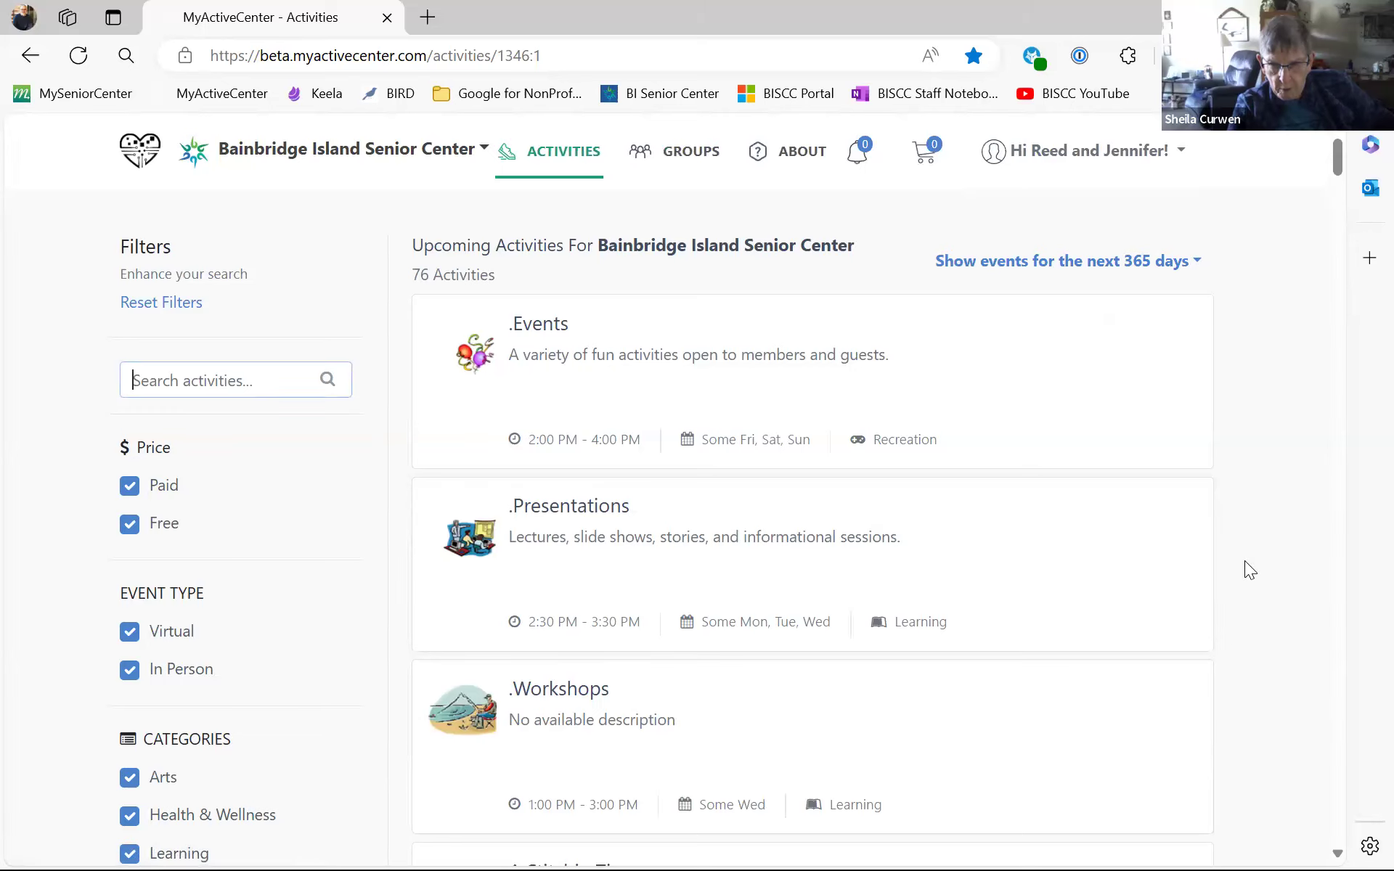
pyautogui.scroll(-1, 1282, 461)
pyautogui.scroll(1, 1284, 457)
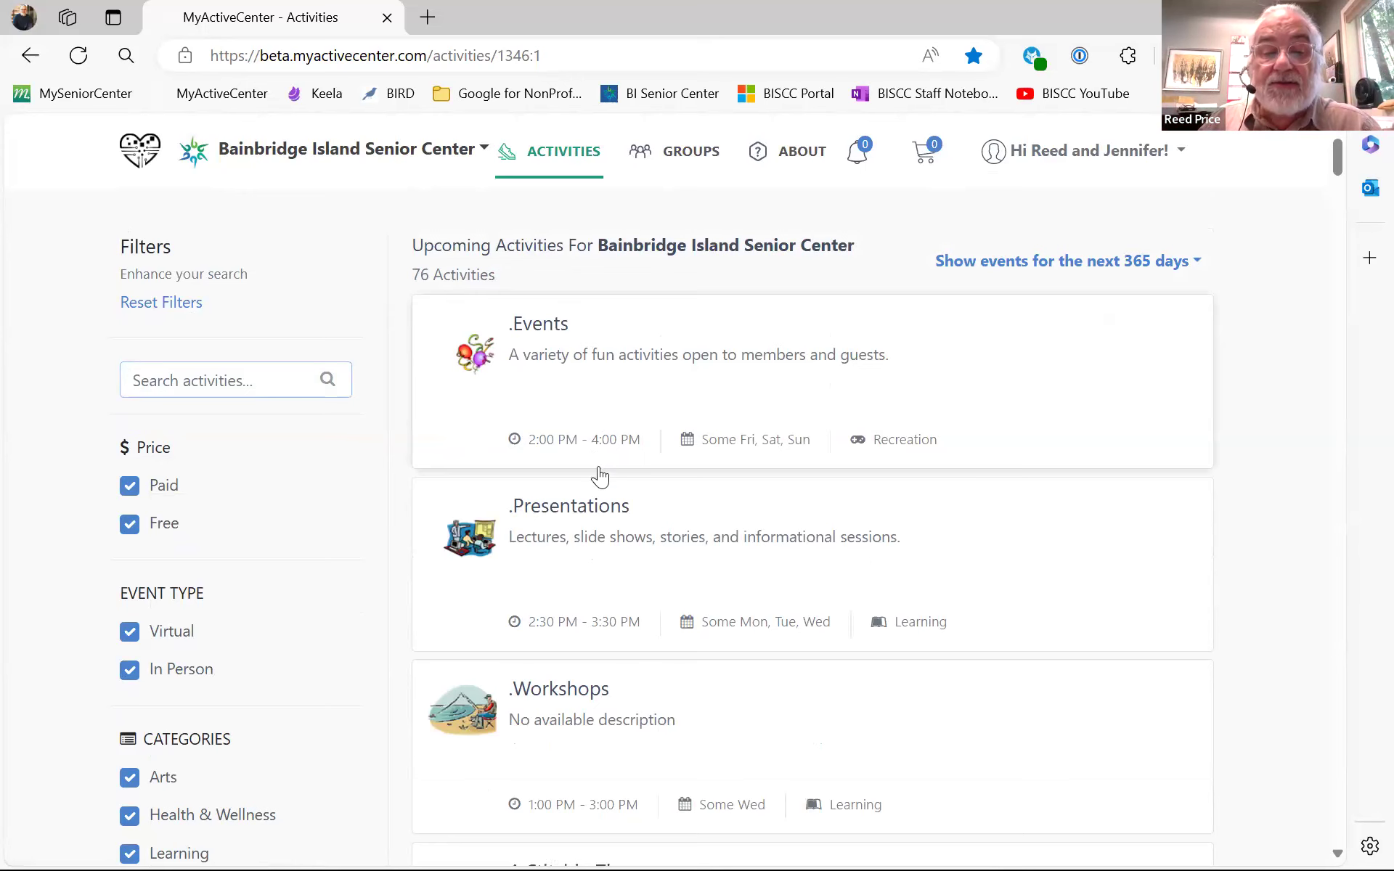
pyautogui.scroll(-1, 1252, 468)
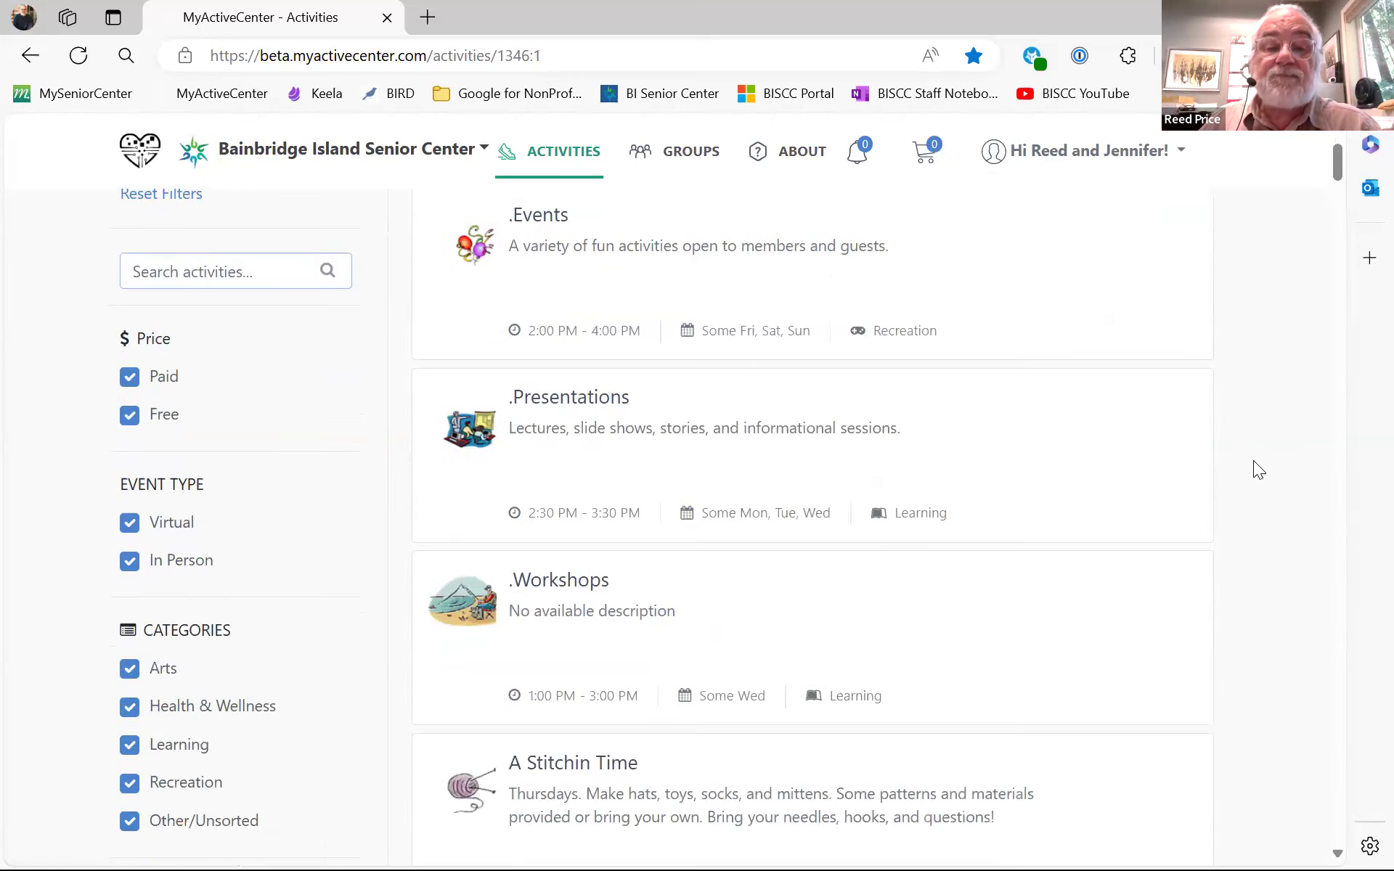
# - Open the .Presentations activity and scroll to its upcoming events
pyautogui.click(568, 401)
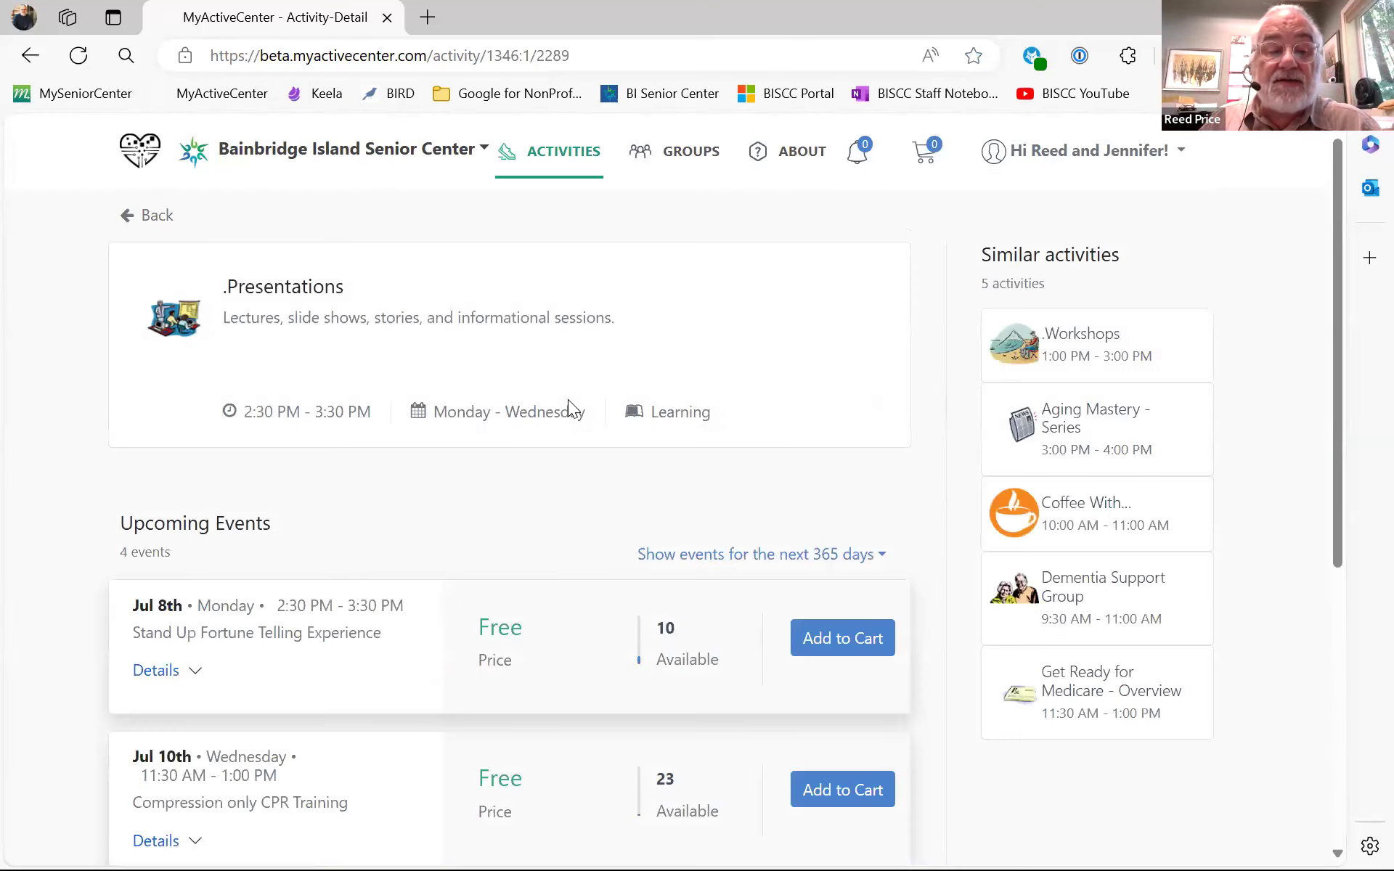
pyautogui.scroll(-1, 569, 401)
pyautogui.scroll(-1, 570, 401)
pyautogui.scroll(-1, 569, 401)
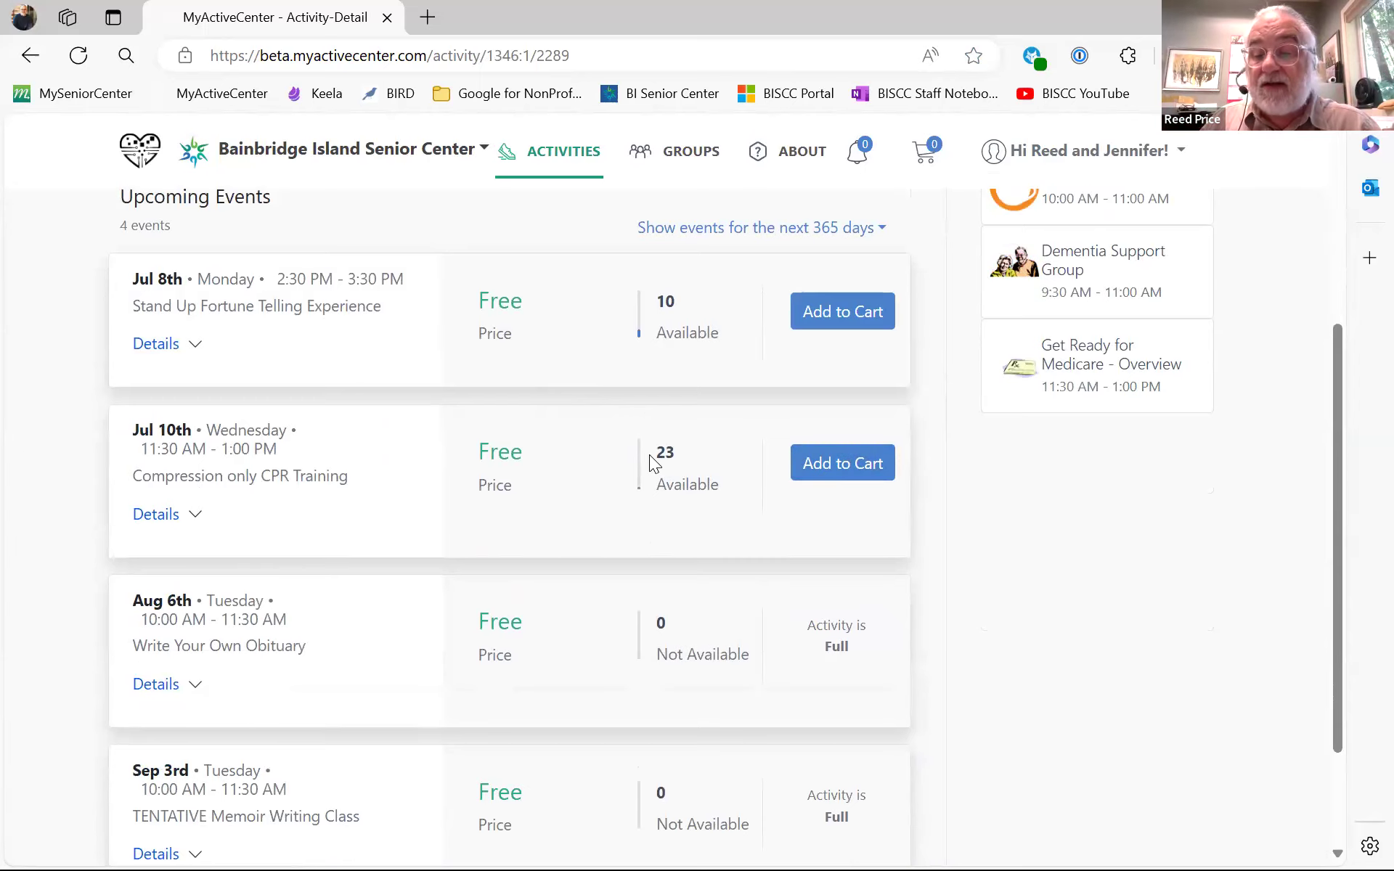
# - Register the first household member for the Jul 10th Compression only CPR Training, adding it to the cart
pyautogui.click(863, 458)
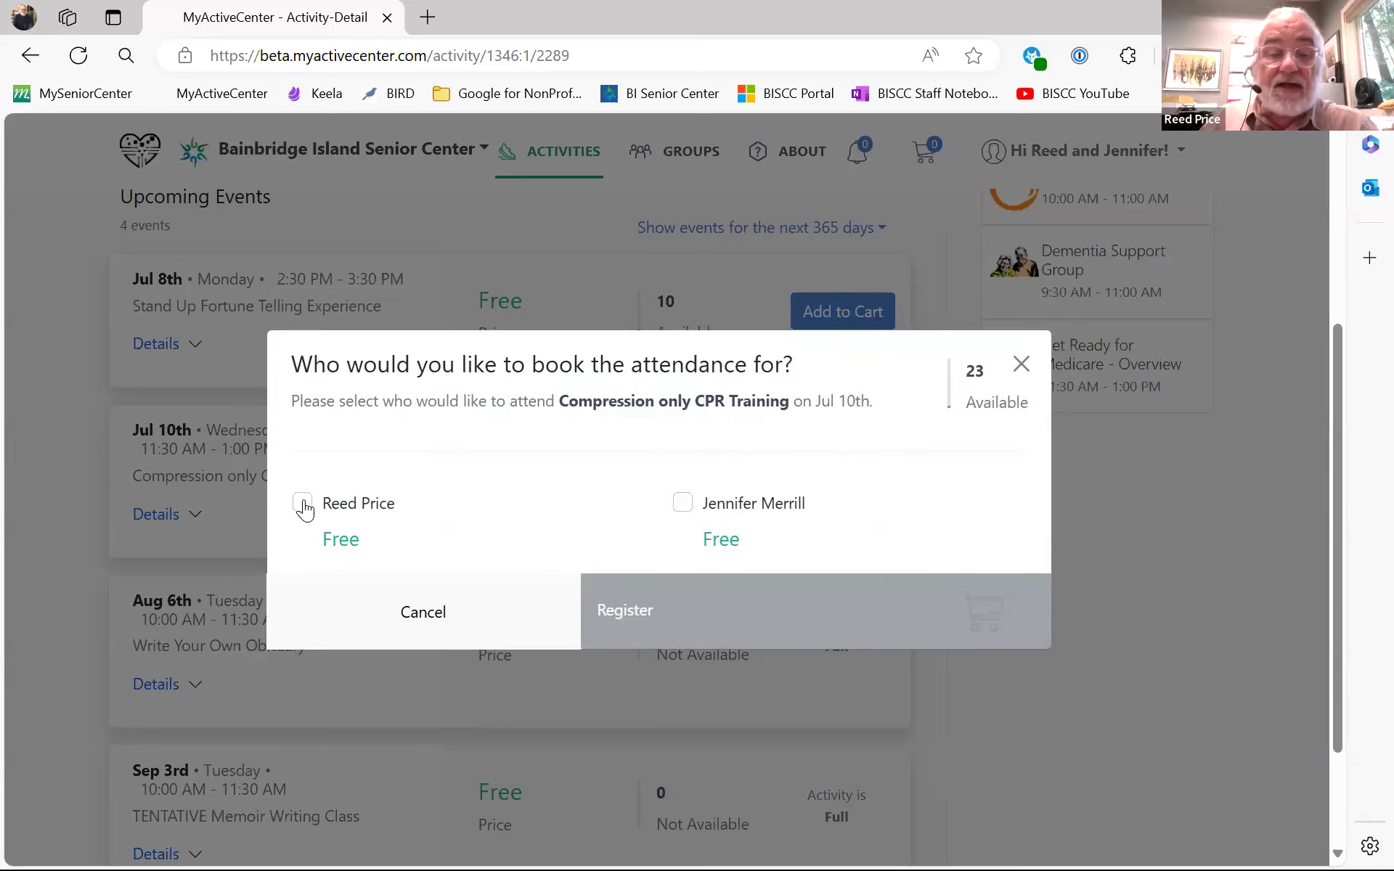
pyautogui.click(303, 505)
pyautogui.click(682, 504)
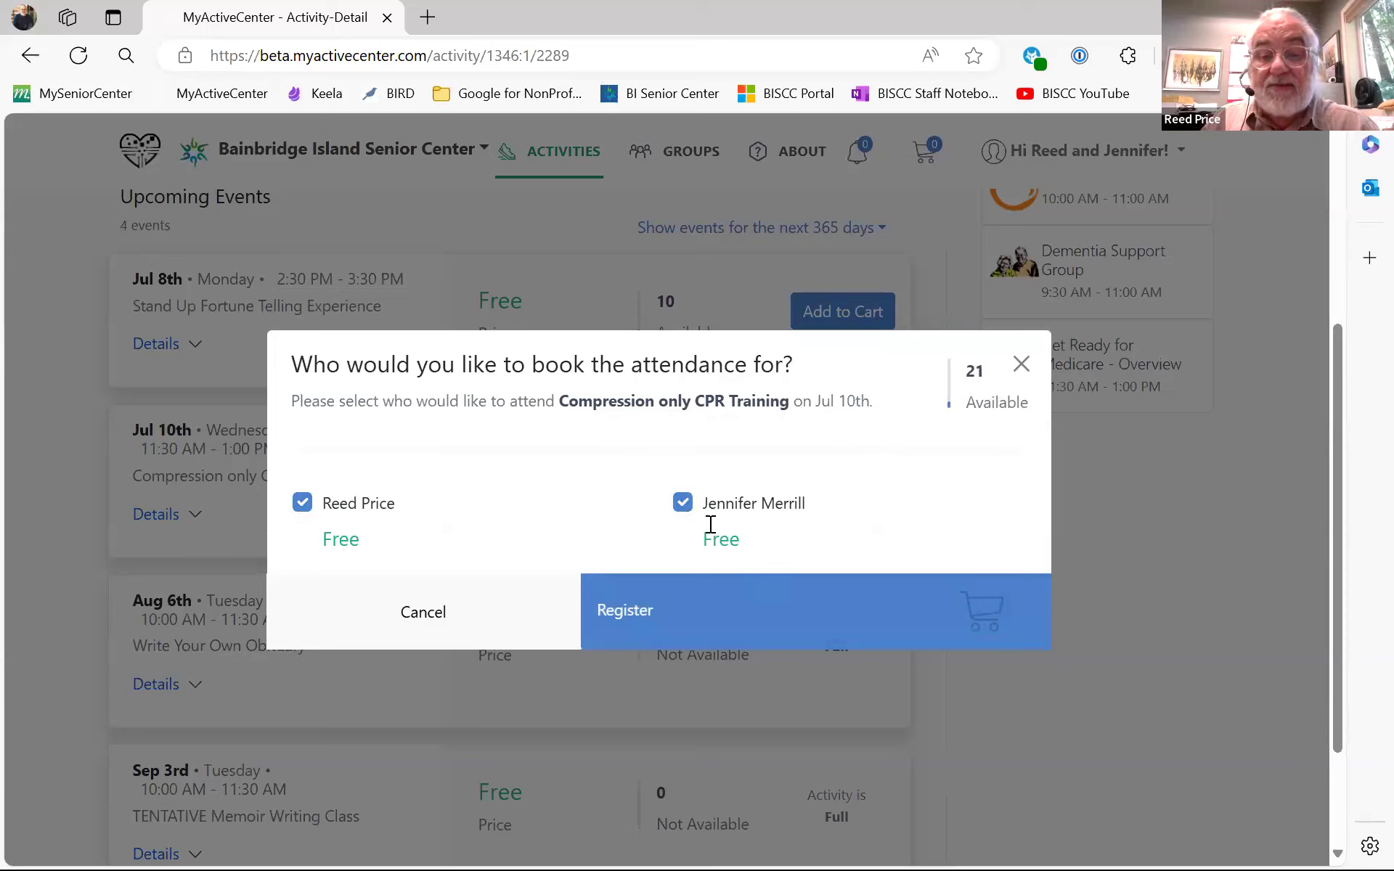
pyautogui.click(684, 505)
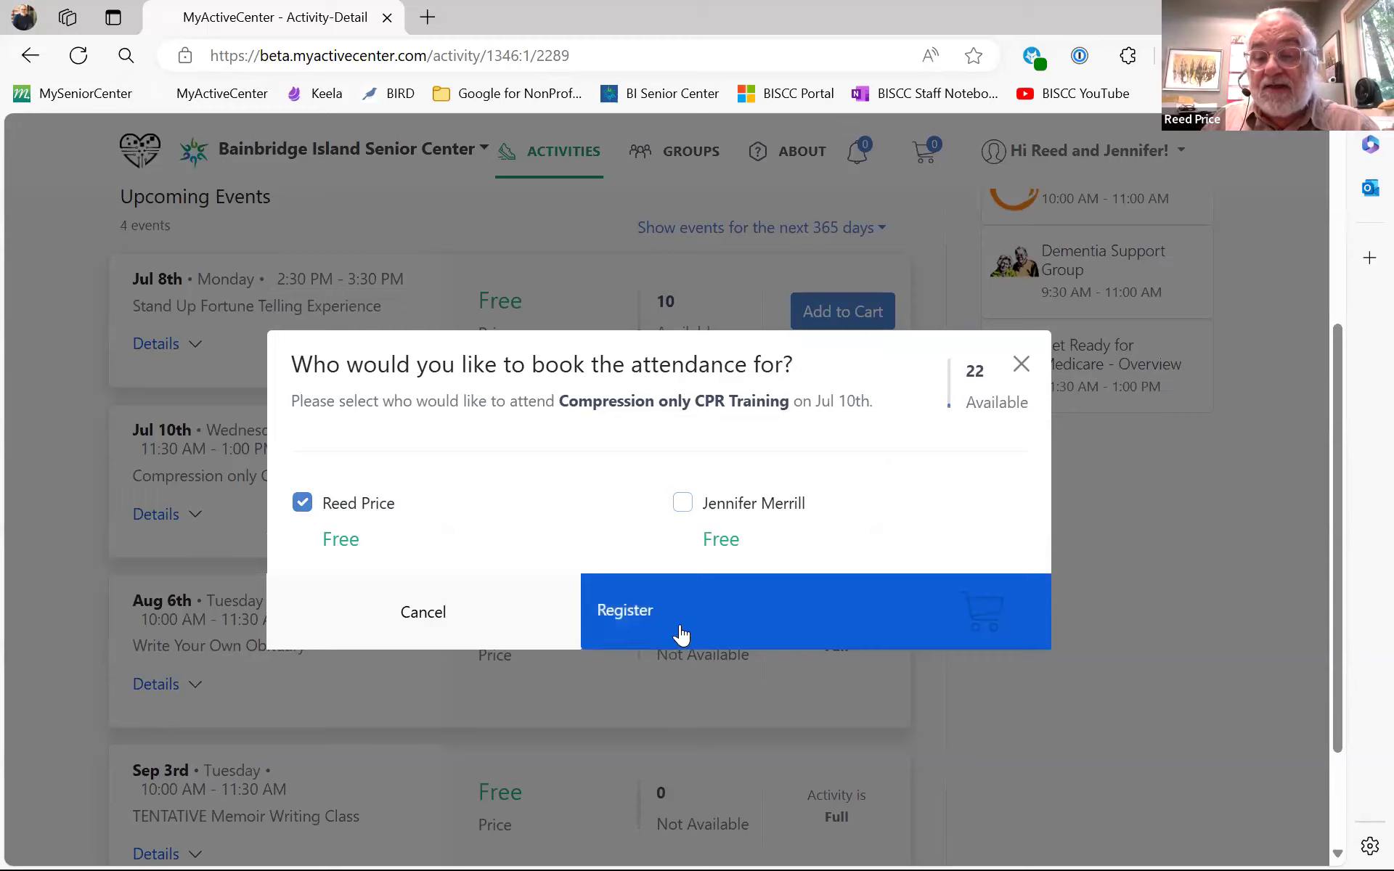
pyautogui.click(301, 503)
pyautogui.click(683, 504)
pyautogui.click(683, 503)
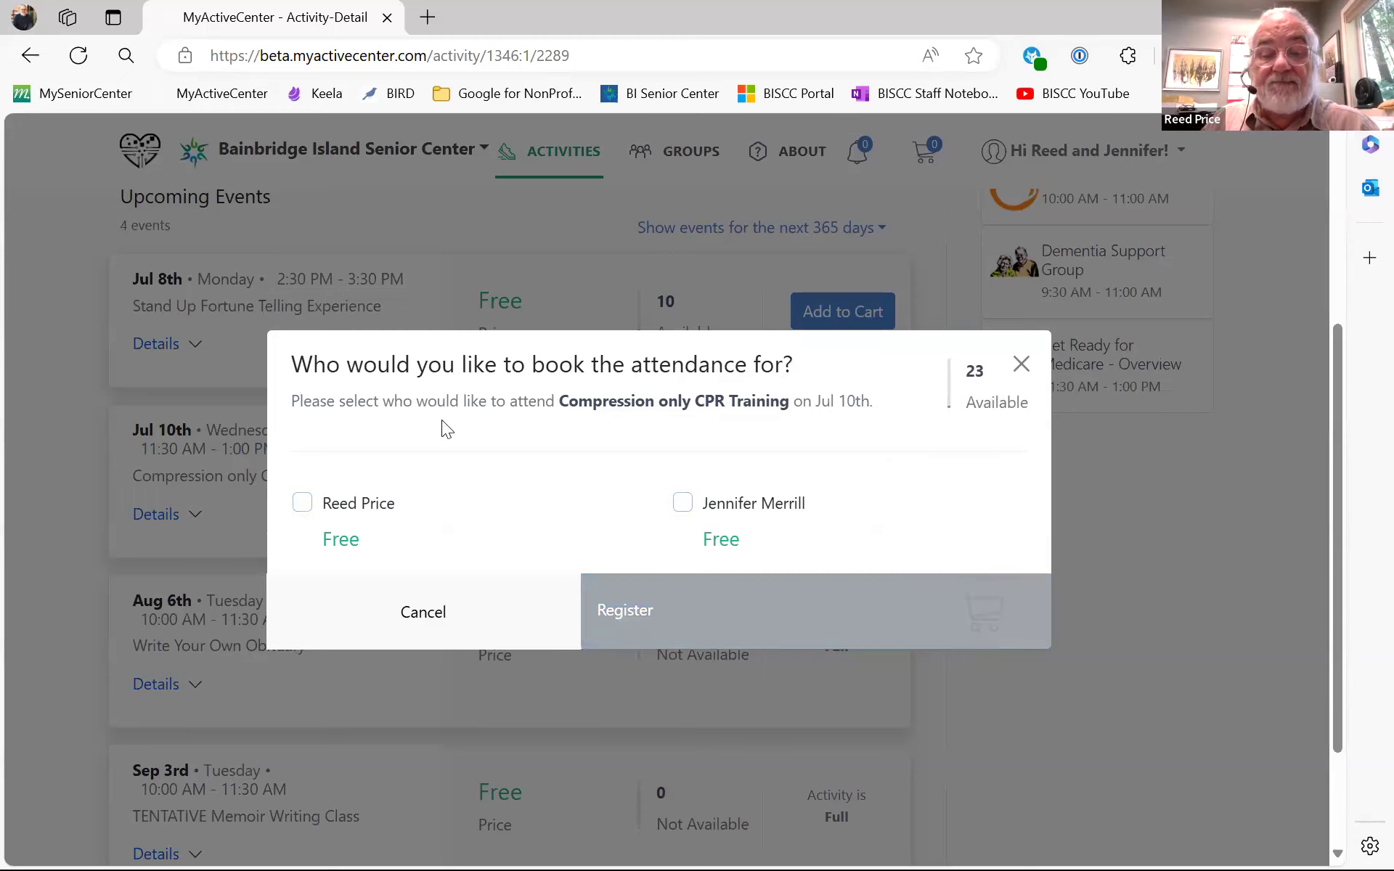
pyautogui.click(301, 504)
pyautogui.click(634, 612)
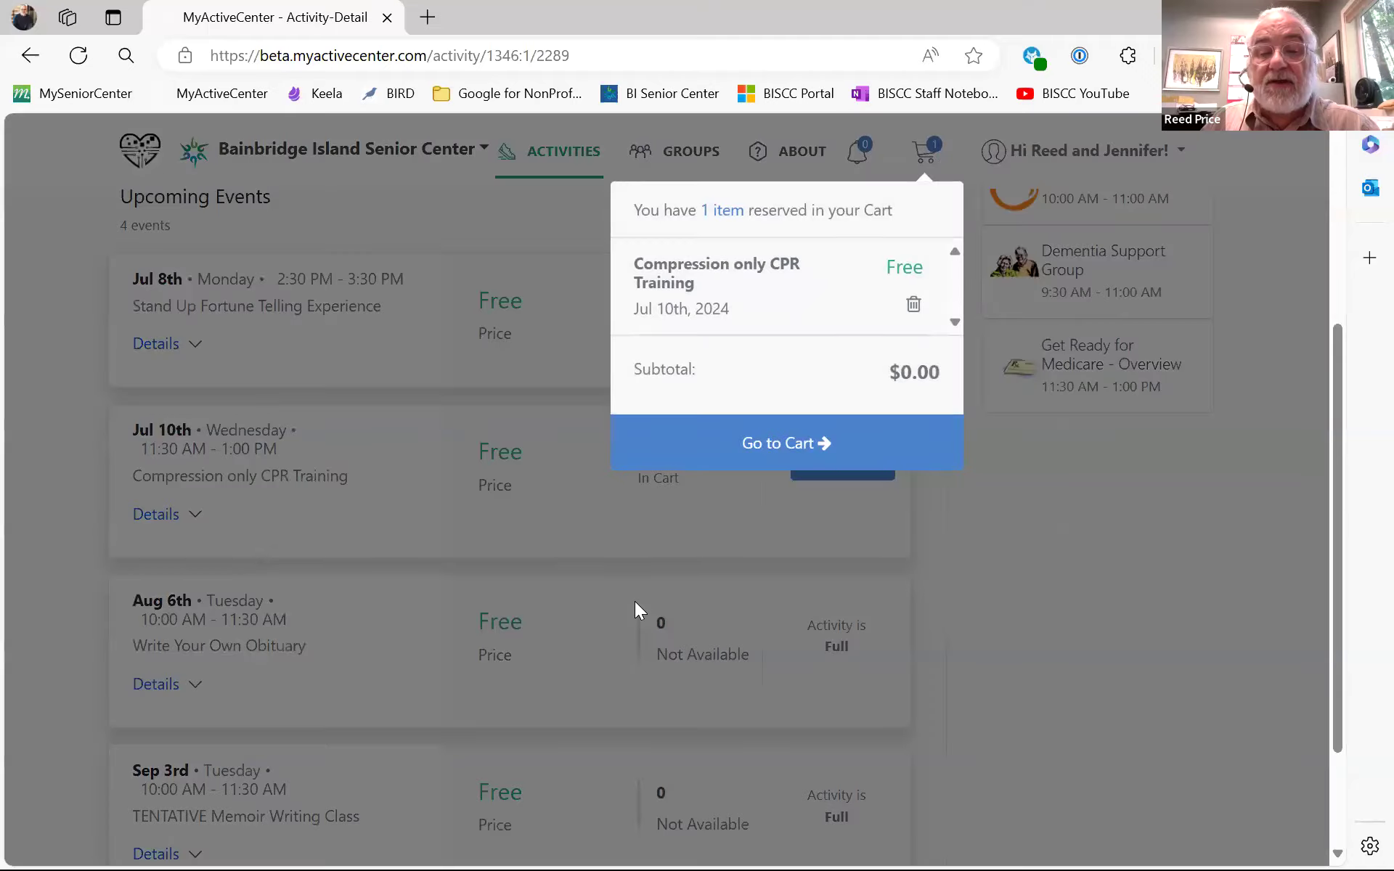
pyautogui.click(1046, 632)
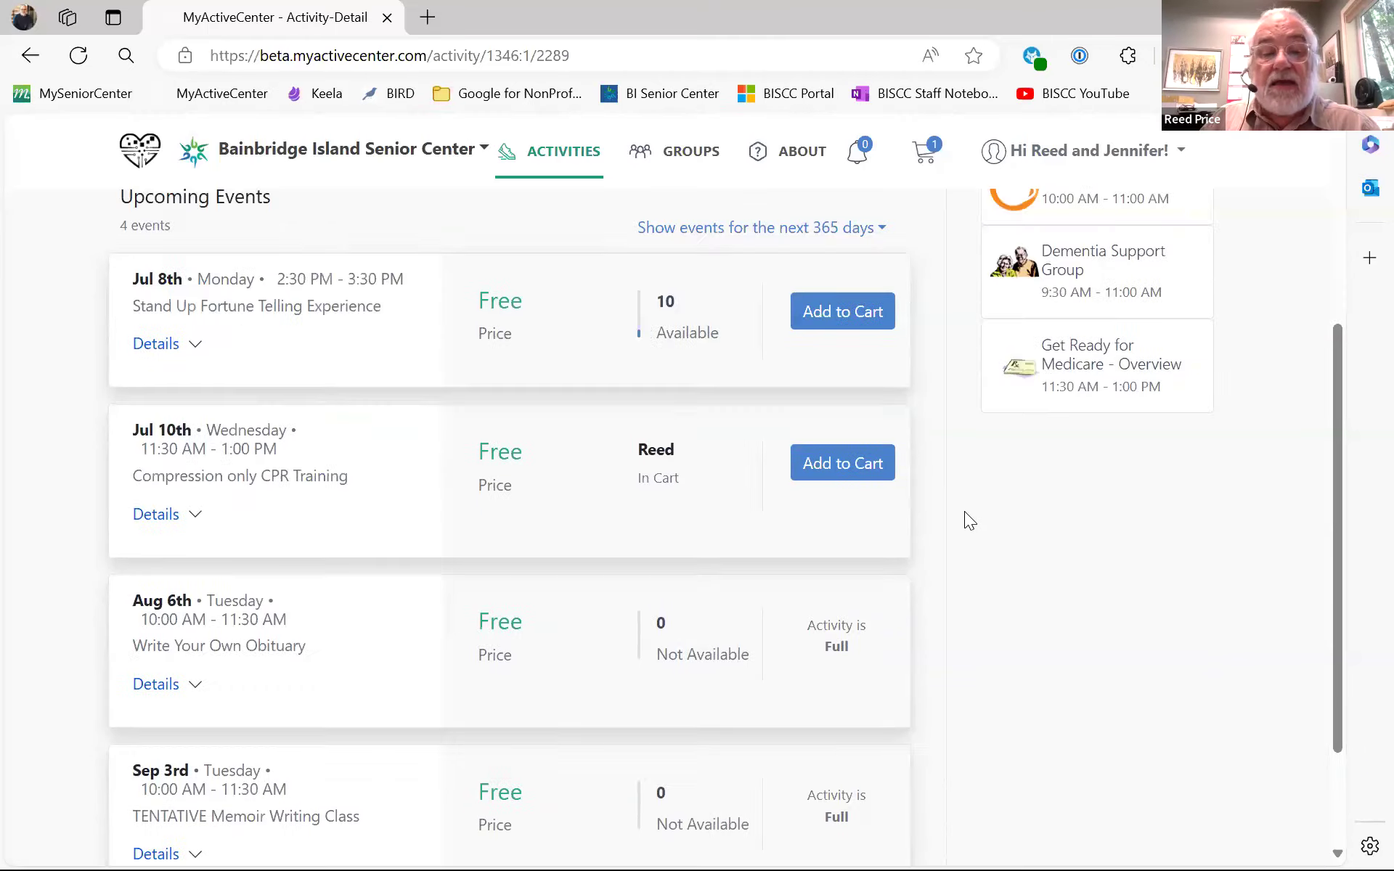
# - Review the remaining .Presentations events, noting Aug 6th has zero availability
pyautogui.scroll(-2, 951, 501)
pyautogui.scroll(6, 958, 490)
pyautogui.scroll(-5, 958, 492)
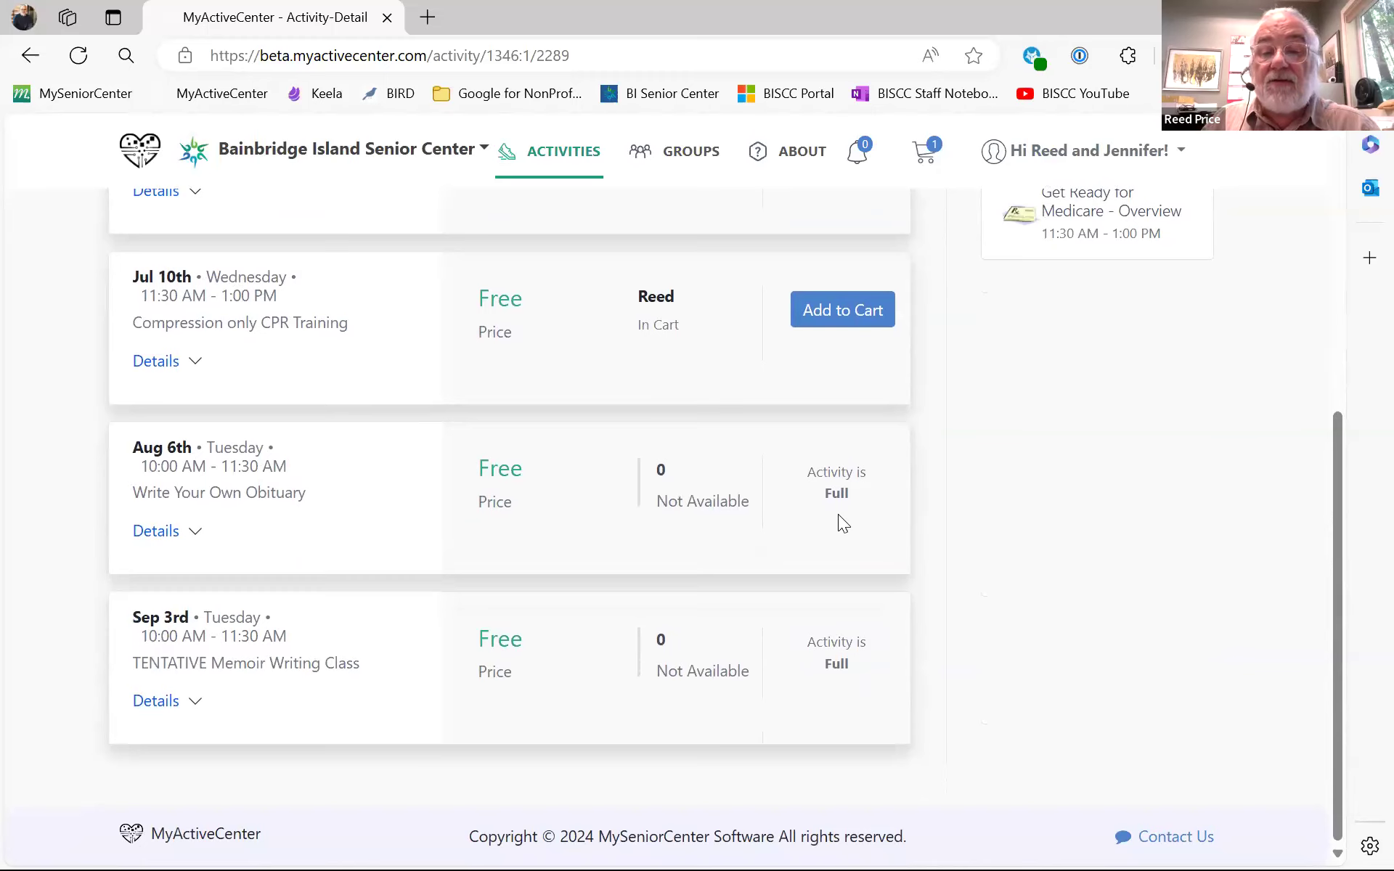
pyautogui.moveTo(665, 465); pyautogui.dragTo(654, 464)
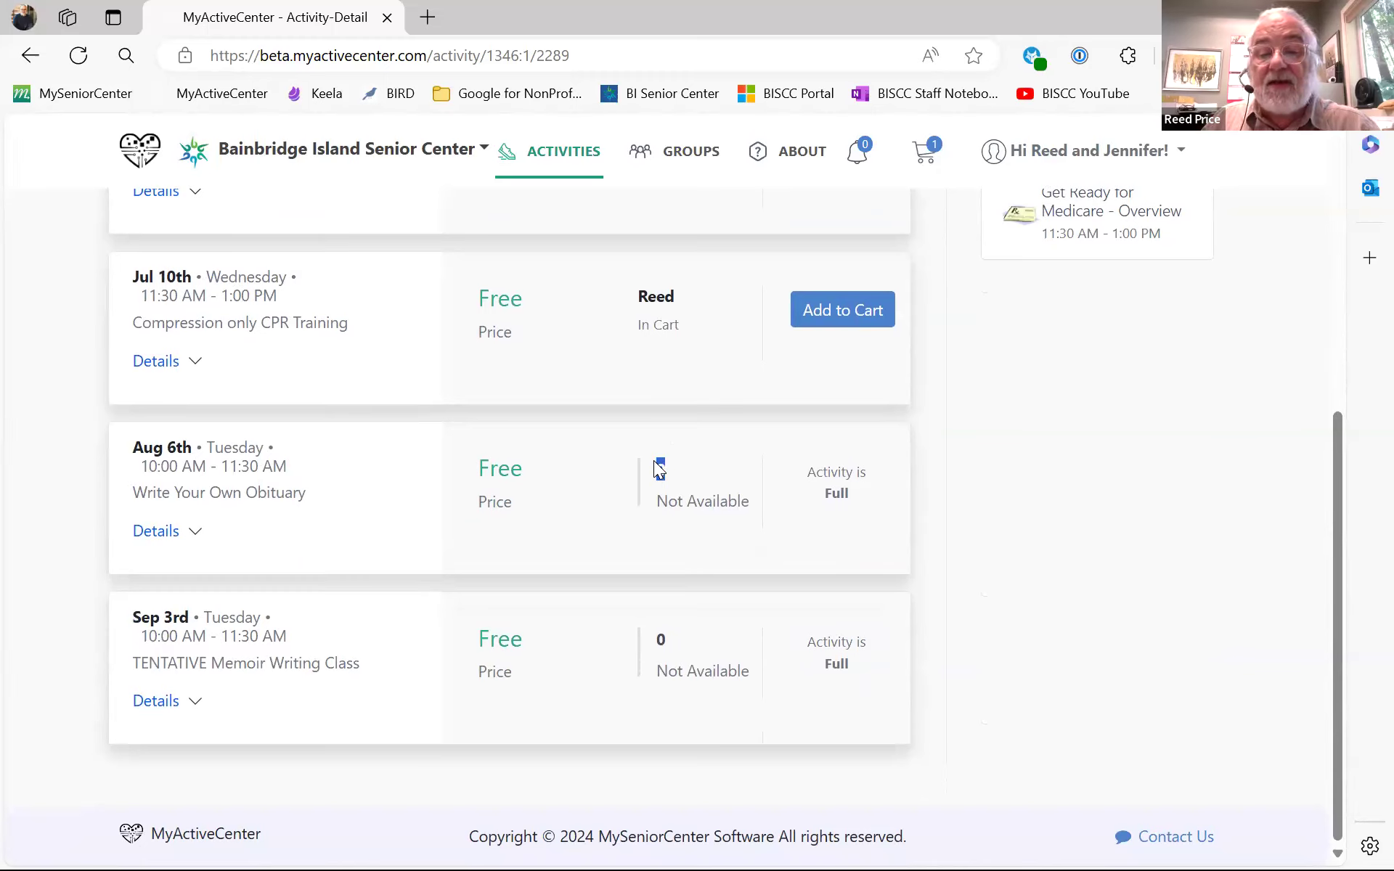
pyautogui.click(928, 501)
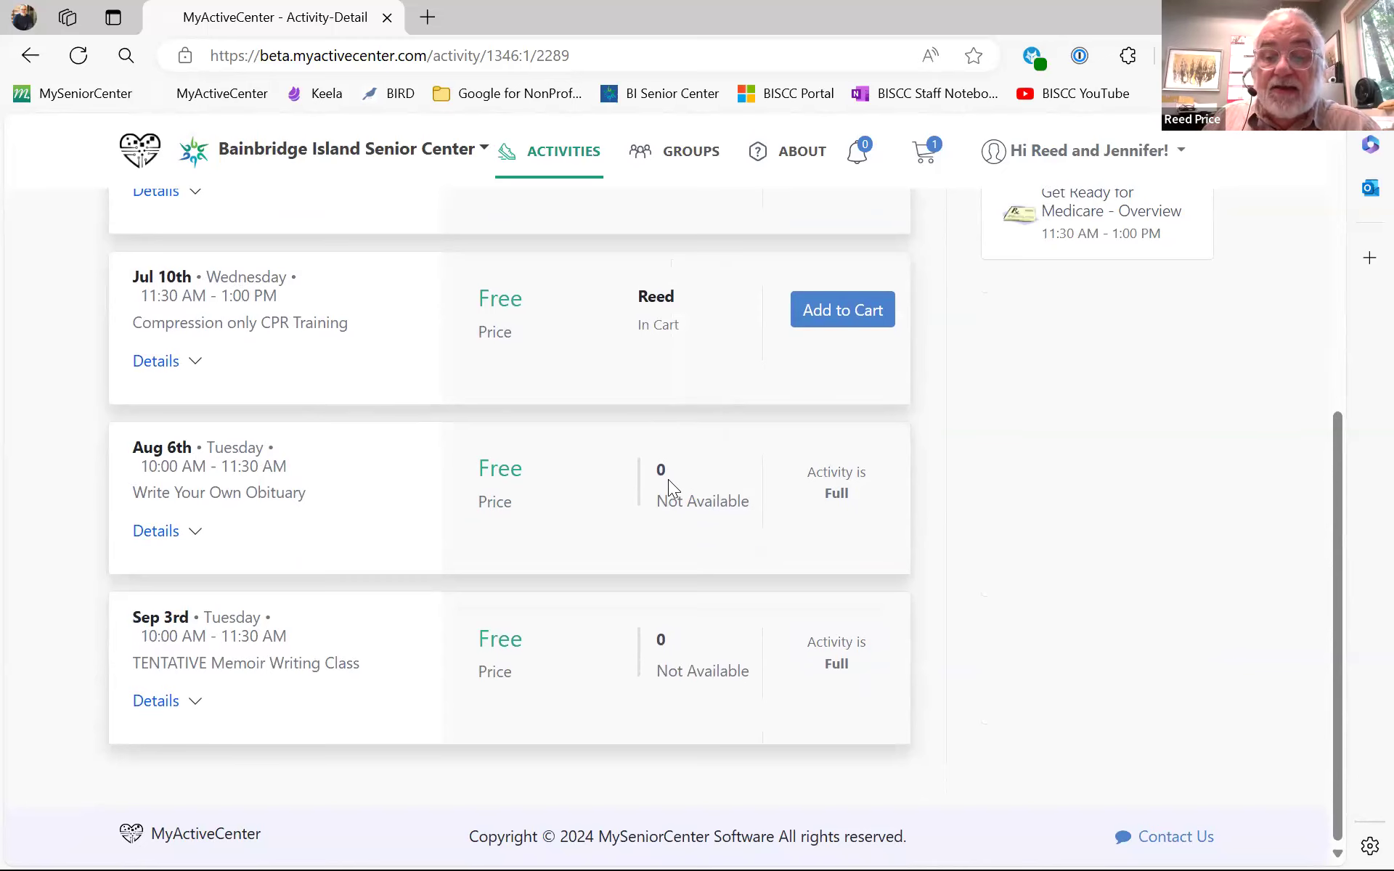
pyautogui.scroll(6, 668, 479)
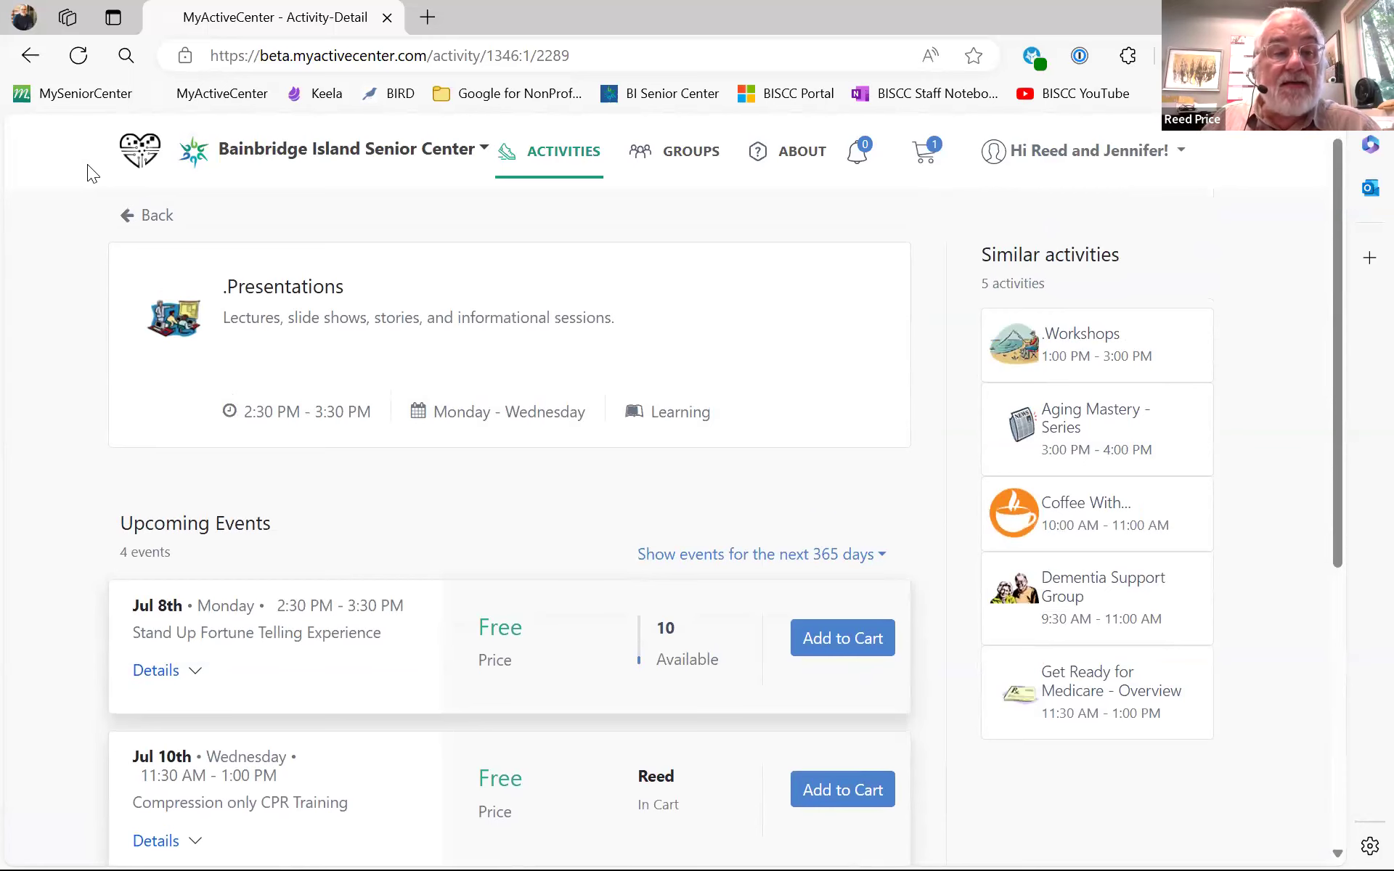
# - Return to the activities list and open the Art Workshop details
pyautogui.click(136, 215)
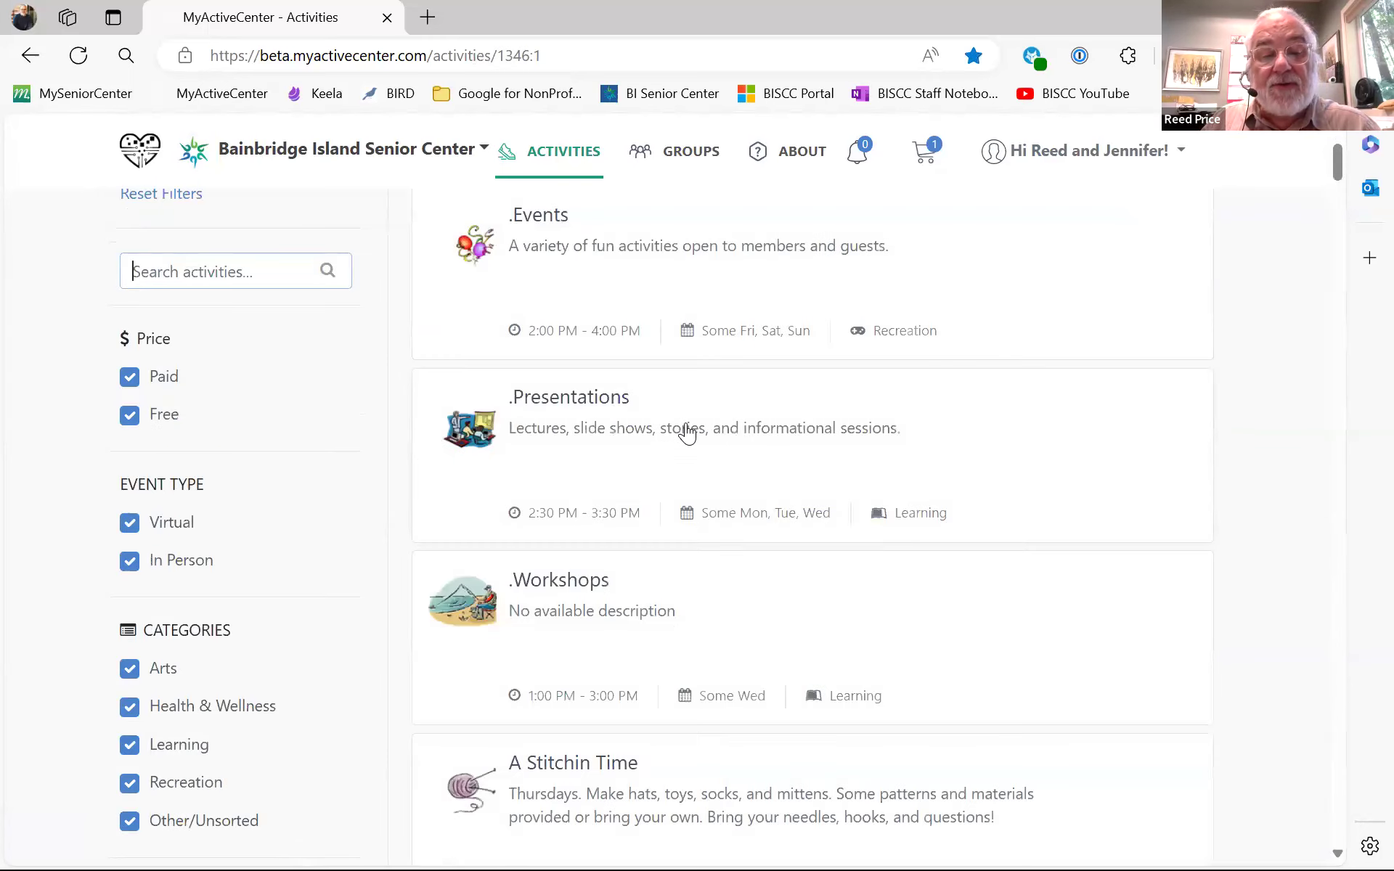
pyautogui.scroll(-8, 689, 434)
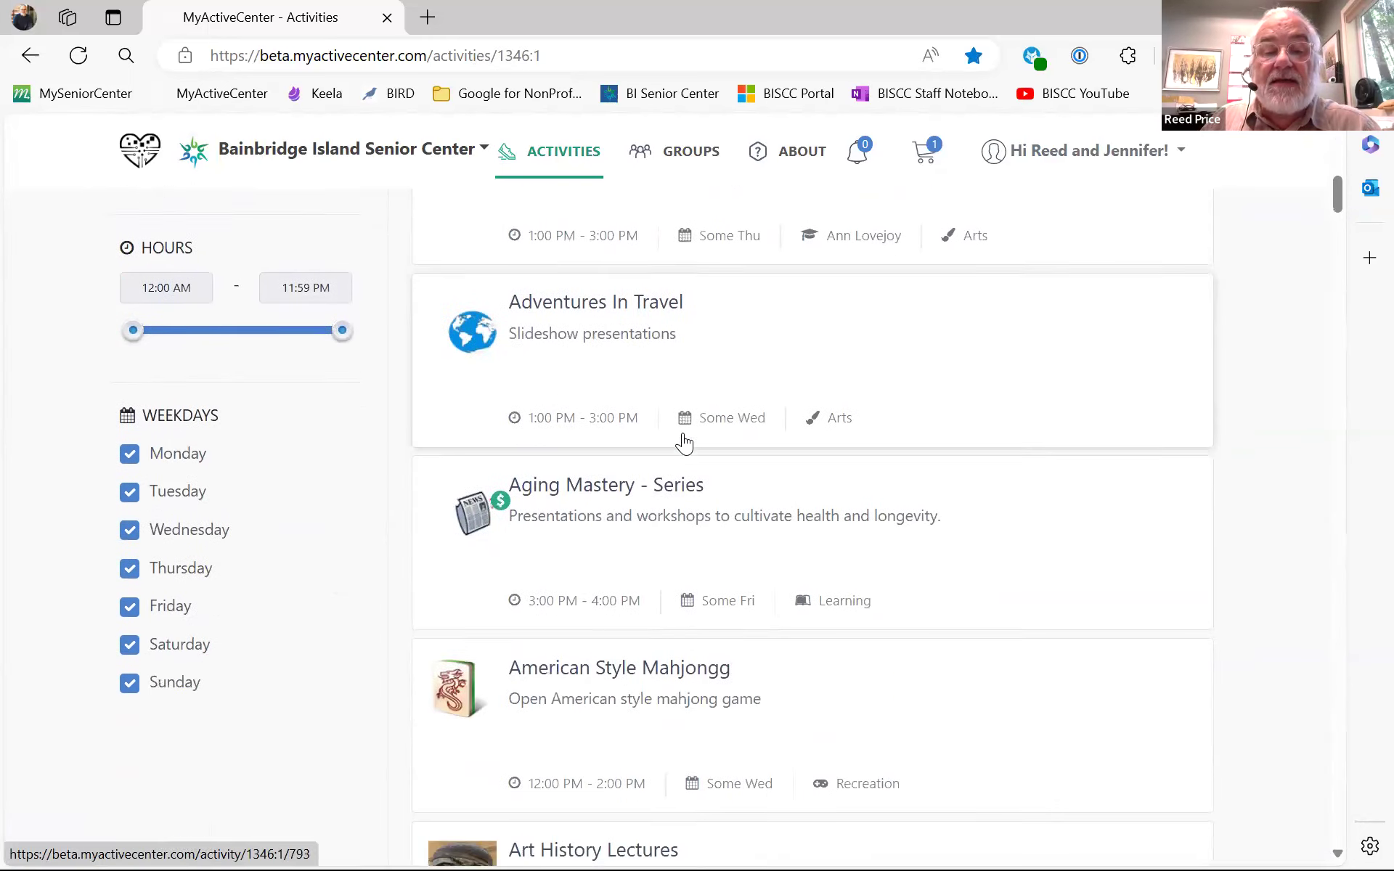
pyautogui.scroll(-3, 684, 441)
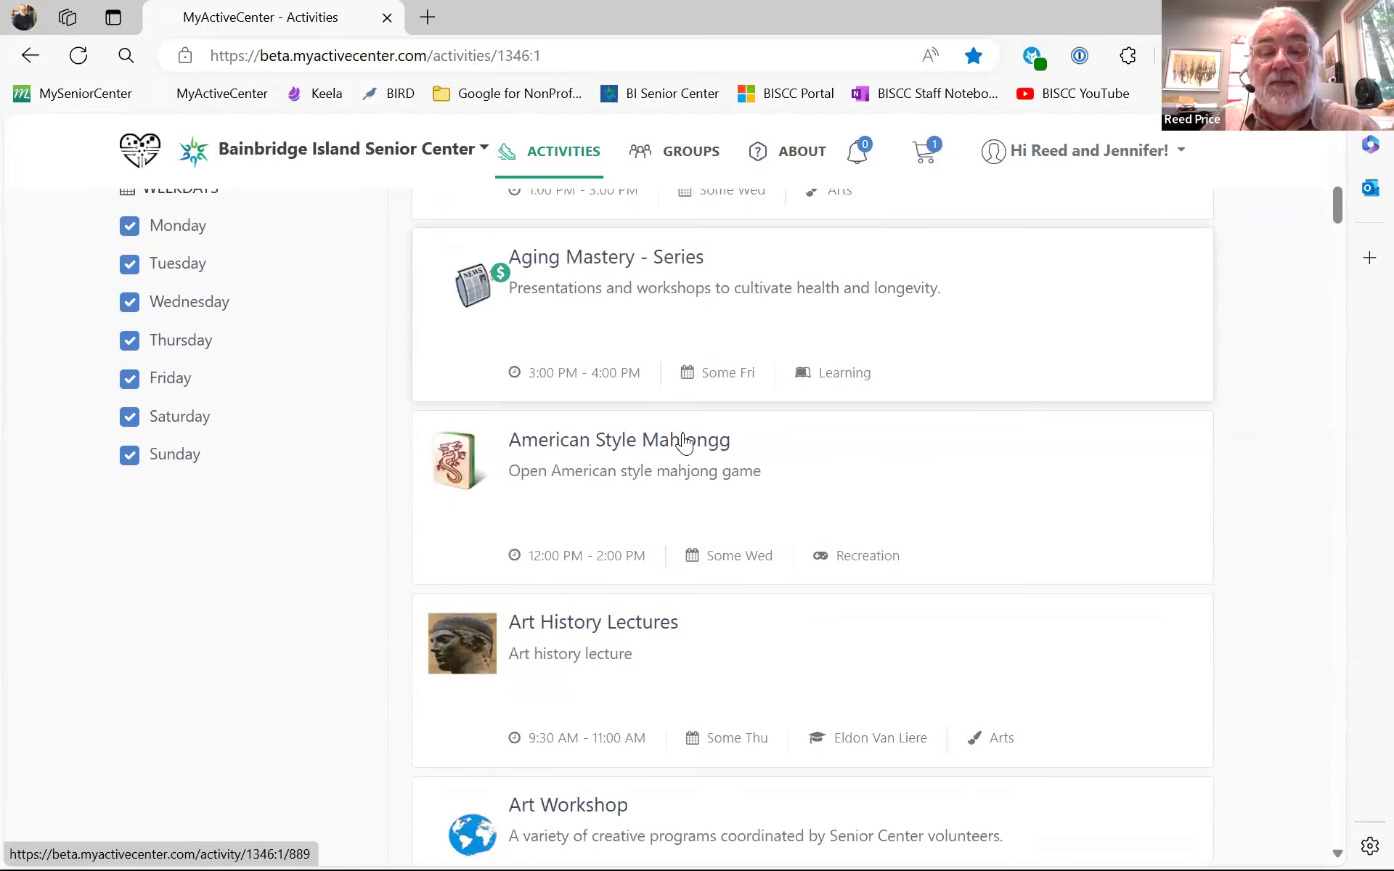
pyautogui.scroll(-3, 603, 530)
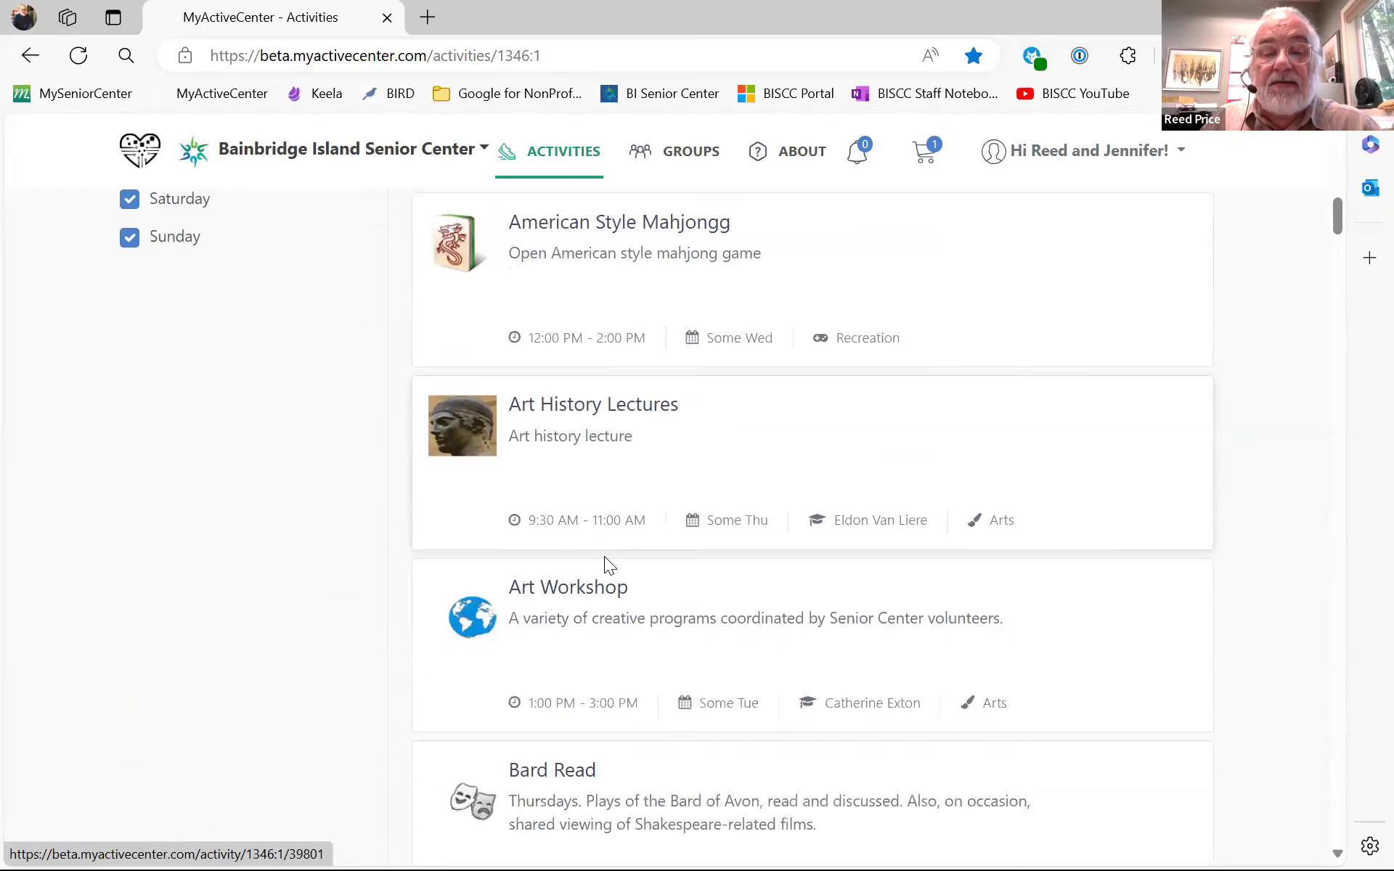
pyautogui.click(592, 586)
pyautogui.scroll(-2, 852, 440)
pyautogui.scroll(-1, 853, 444)
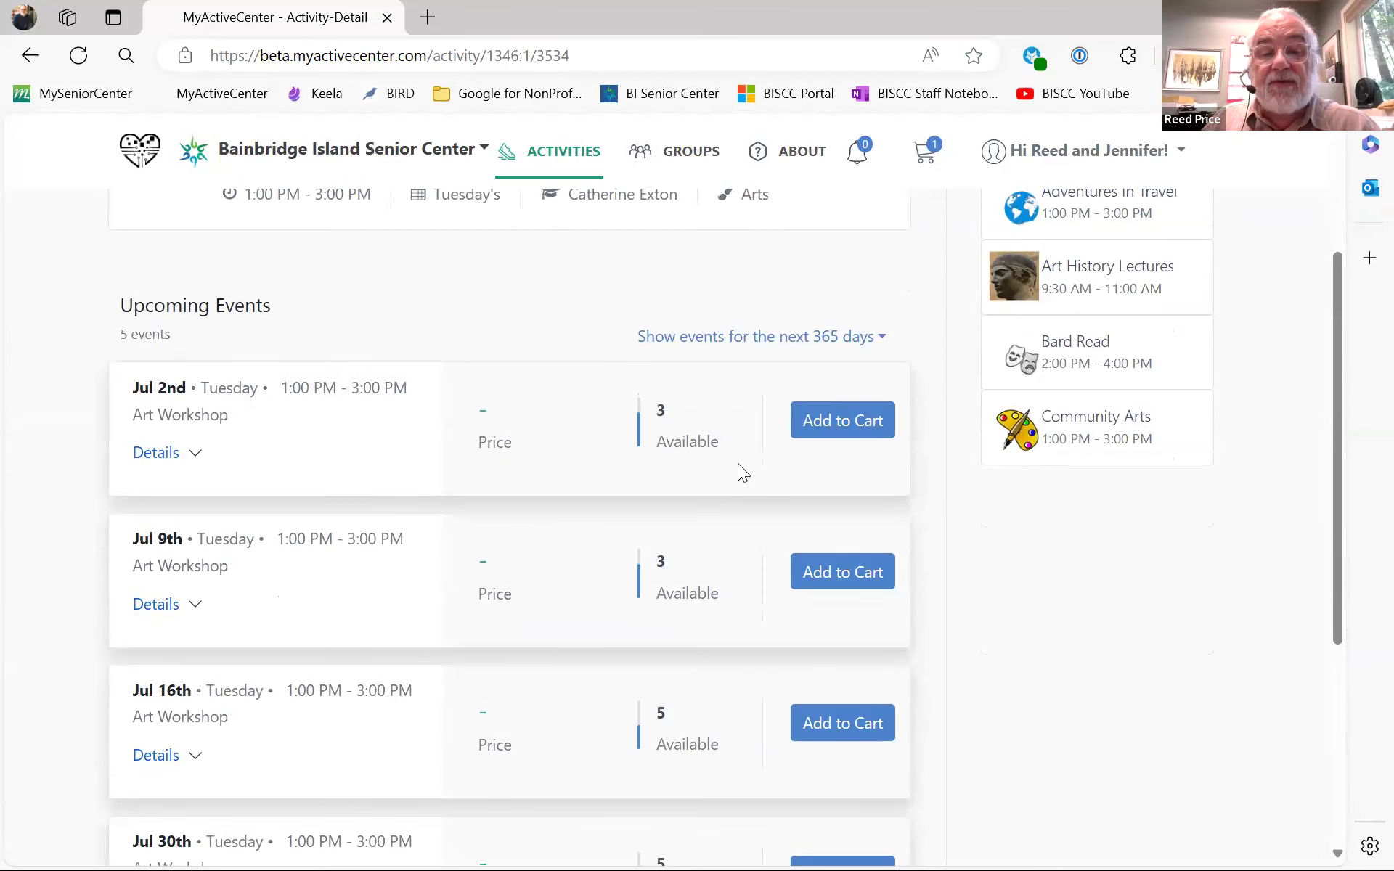
# - Register the second household member for the Jul 2nd Art Workshop and add it to the cart
pyautogui.click(855, 420)
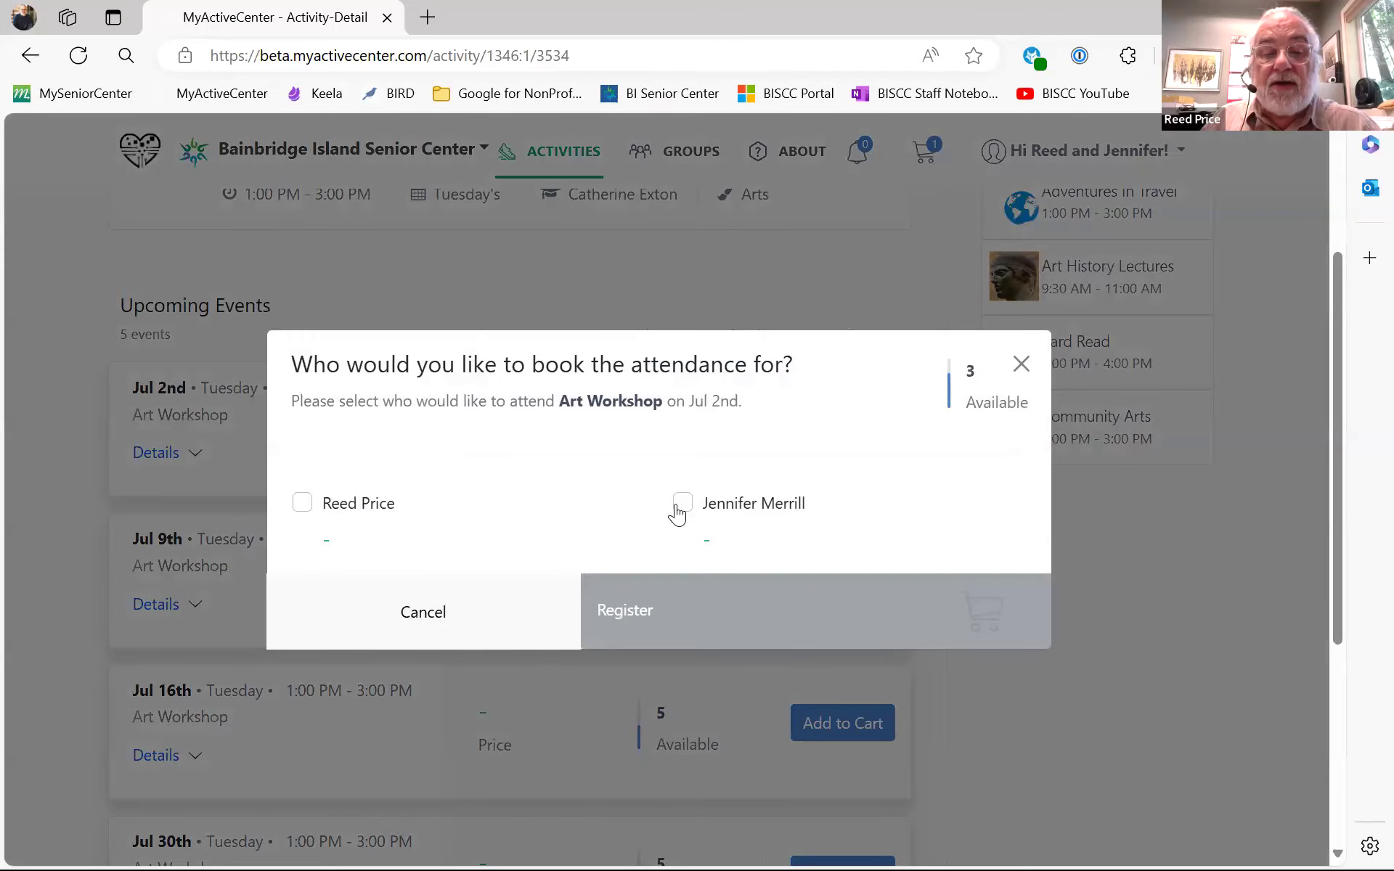
pyautogui.click(681, 509)
pyautogui.click(621, 613)
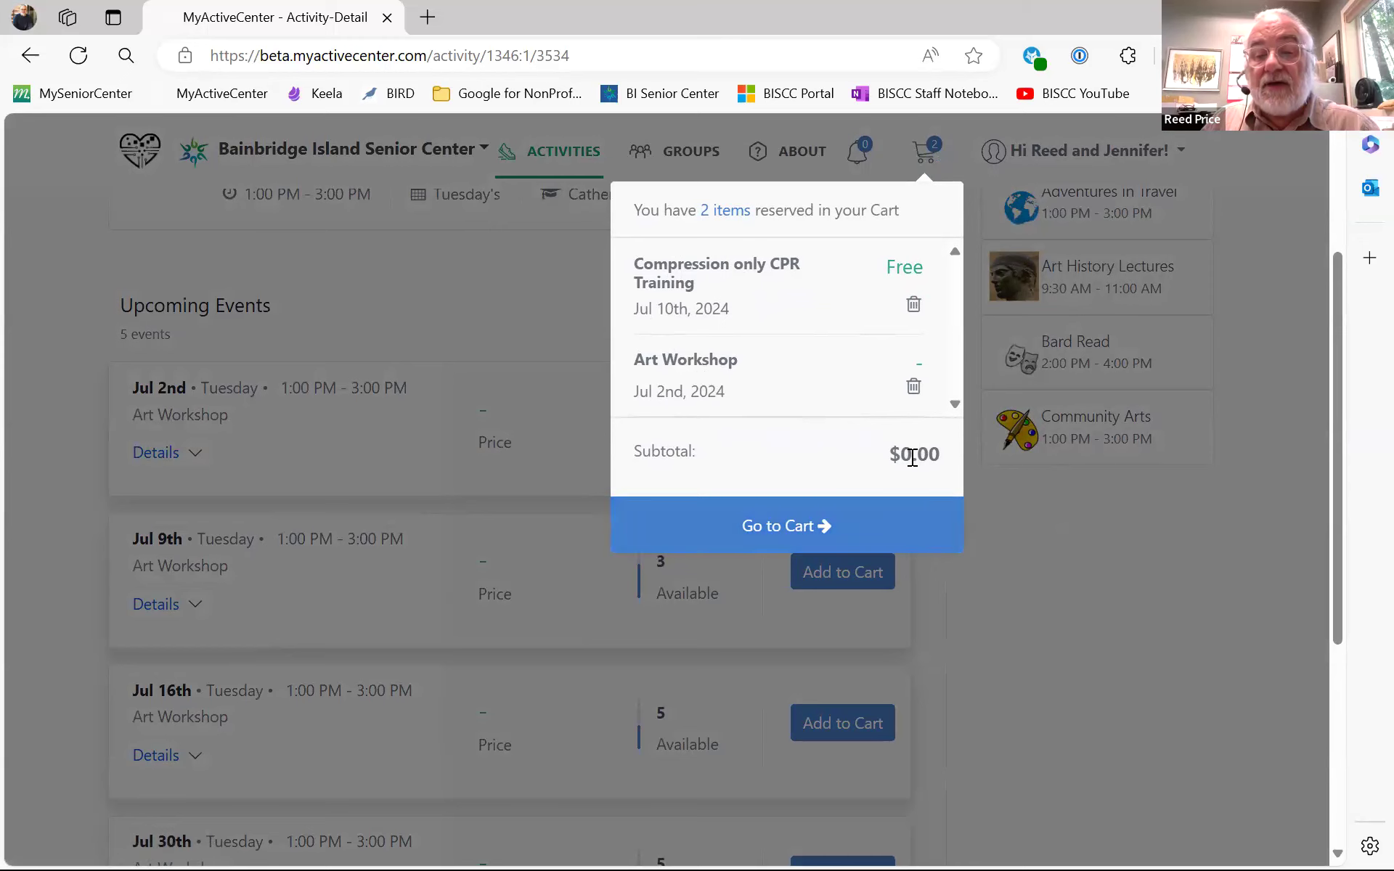
pyautogui.click(909, 485)
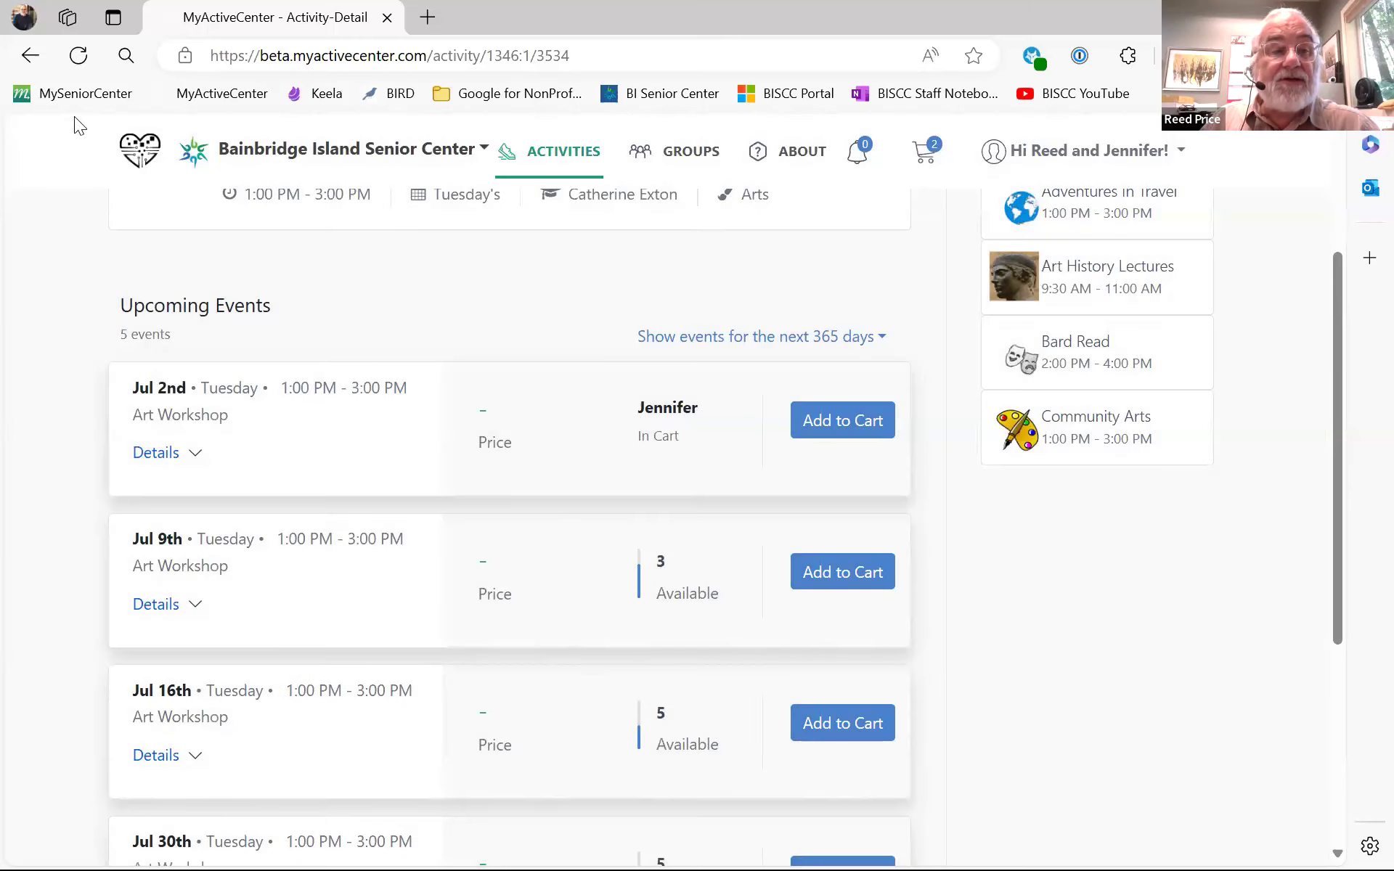
pyautogui.click(32, 62)
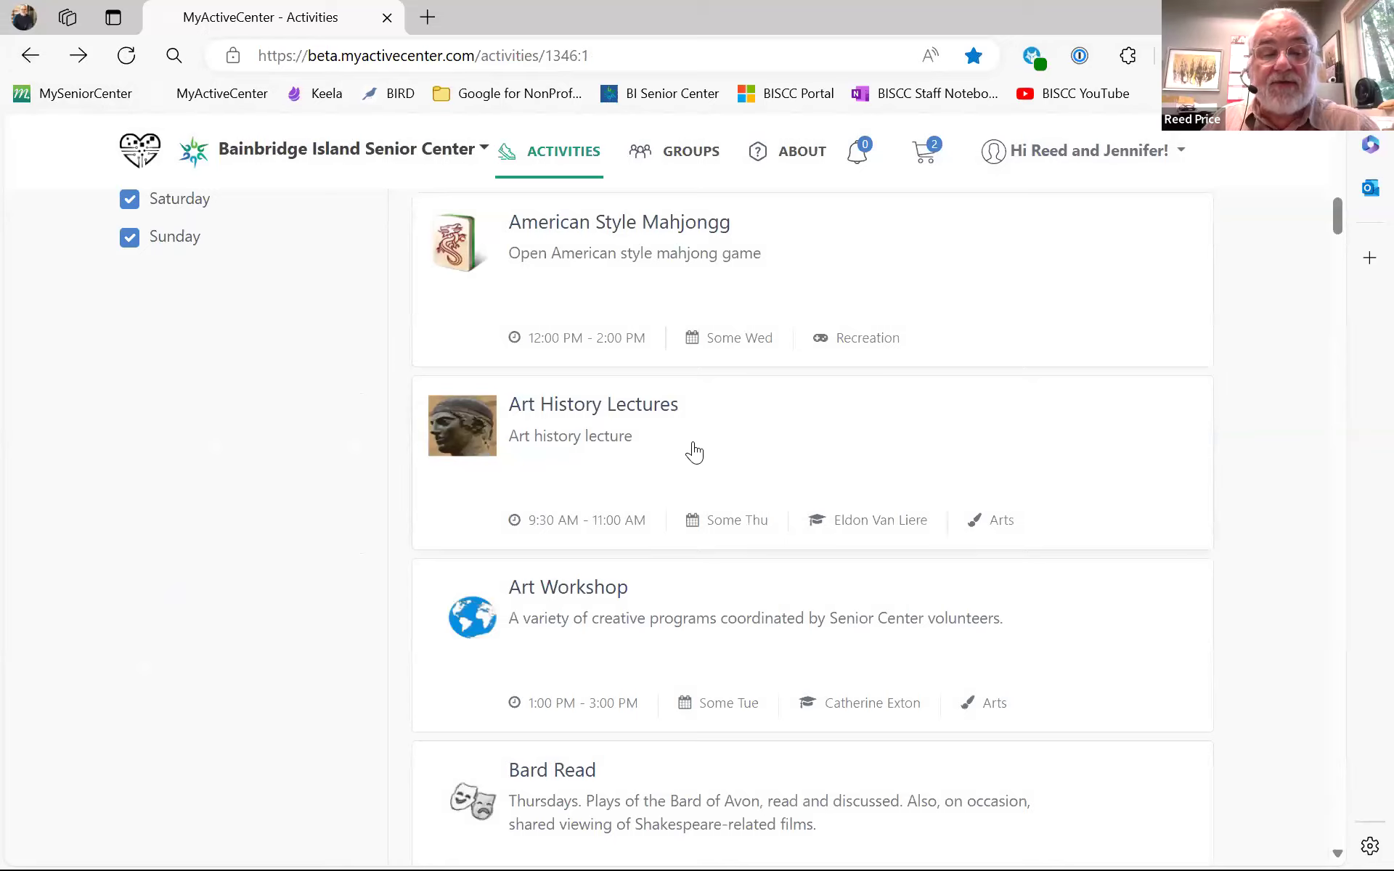
# - Search activities for 'slow' and open Slow Flow Yoga to see its $6.00 sessions
pyautogui.scroll(-10, 690, 450)
pyautogui.scroll(-8, 698, 450)
pyautogui.scroll(15, 700, 451)
pyautogui.scroll(10, 690, 445)
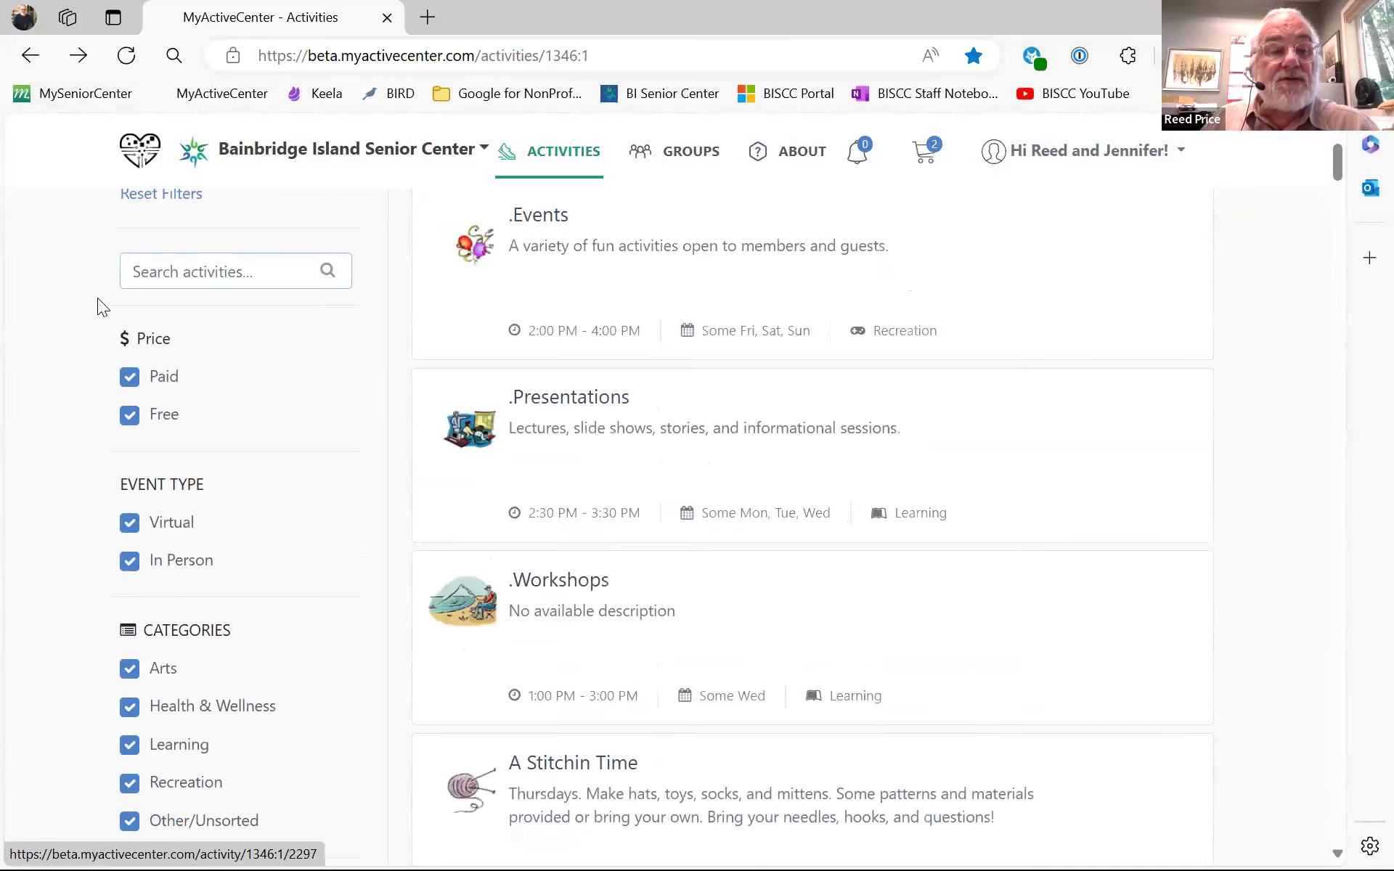
pyautogui.click(146, 273)
pyautogui.write('slow')
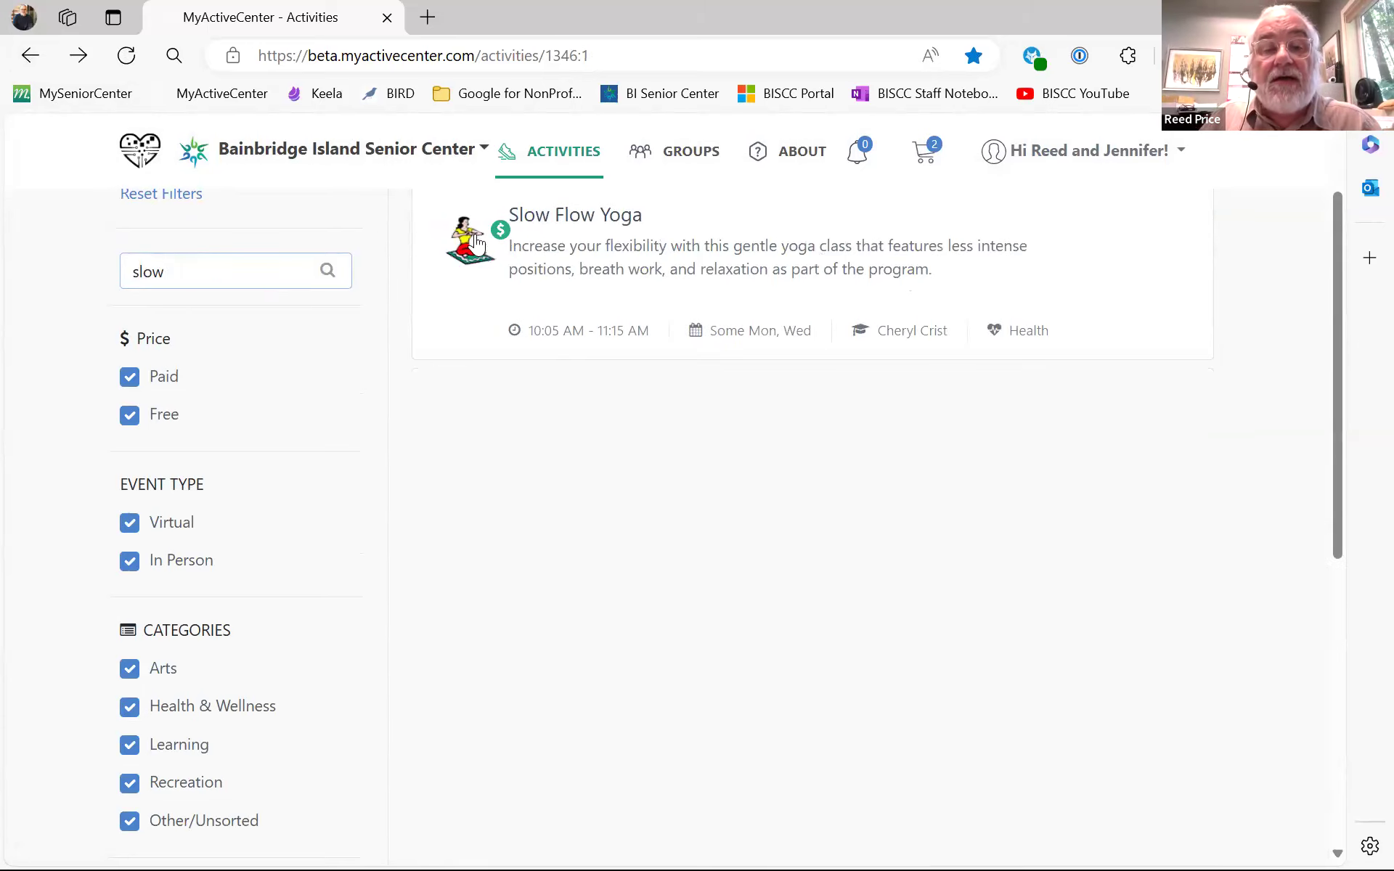
pyautogui.click(535, 222)
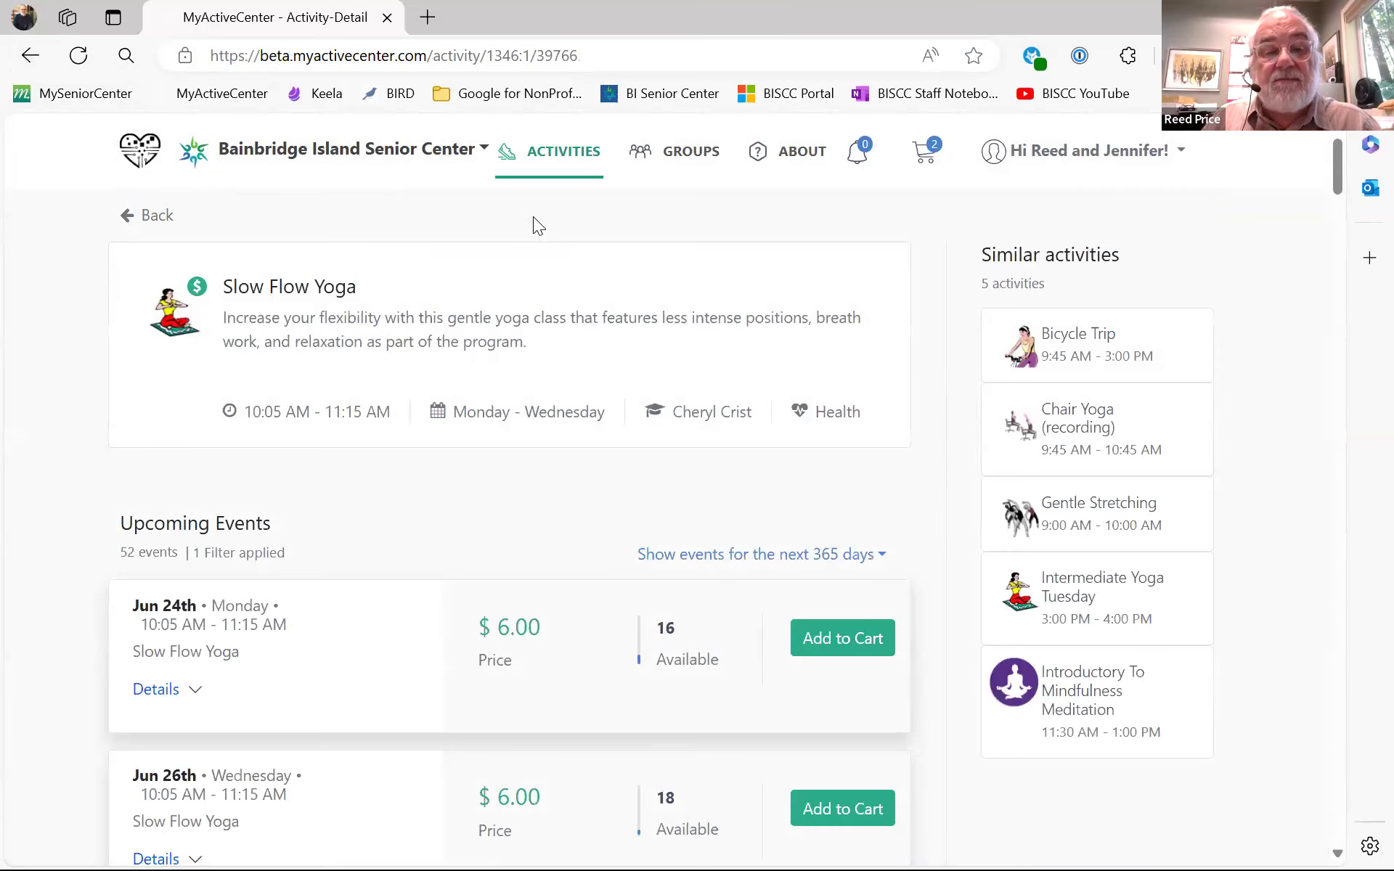
pyautogui.scroll(-2, 468, 332)
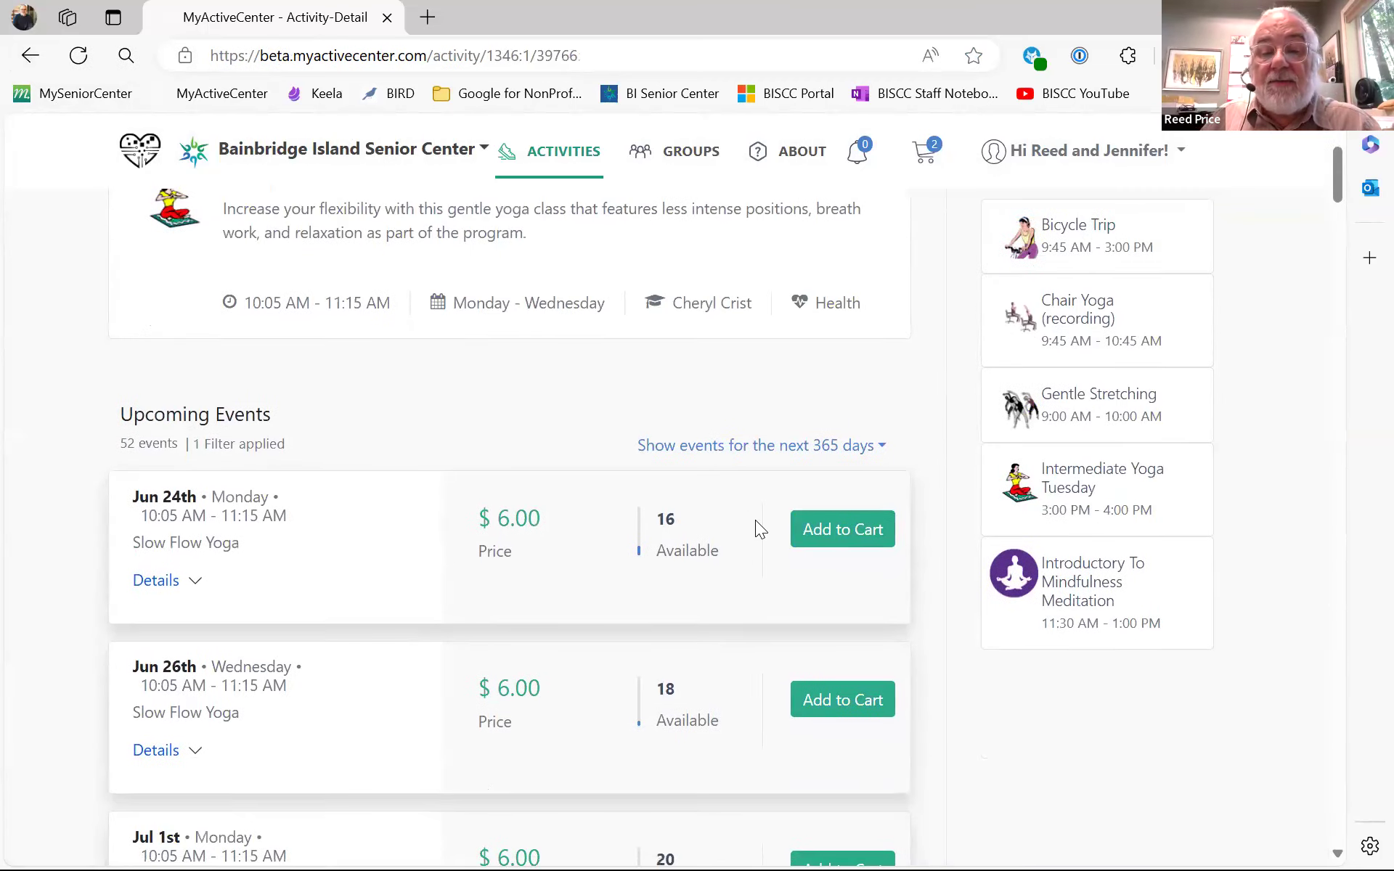
# - Add the Jun 24th Slow Flow Yoga session to the cart for the first member
pyautogui.click(826, 543)
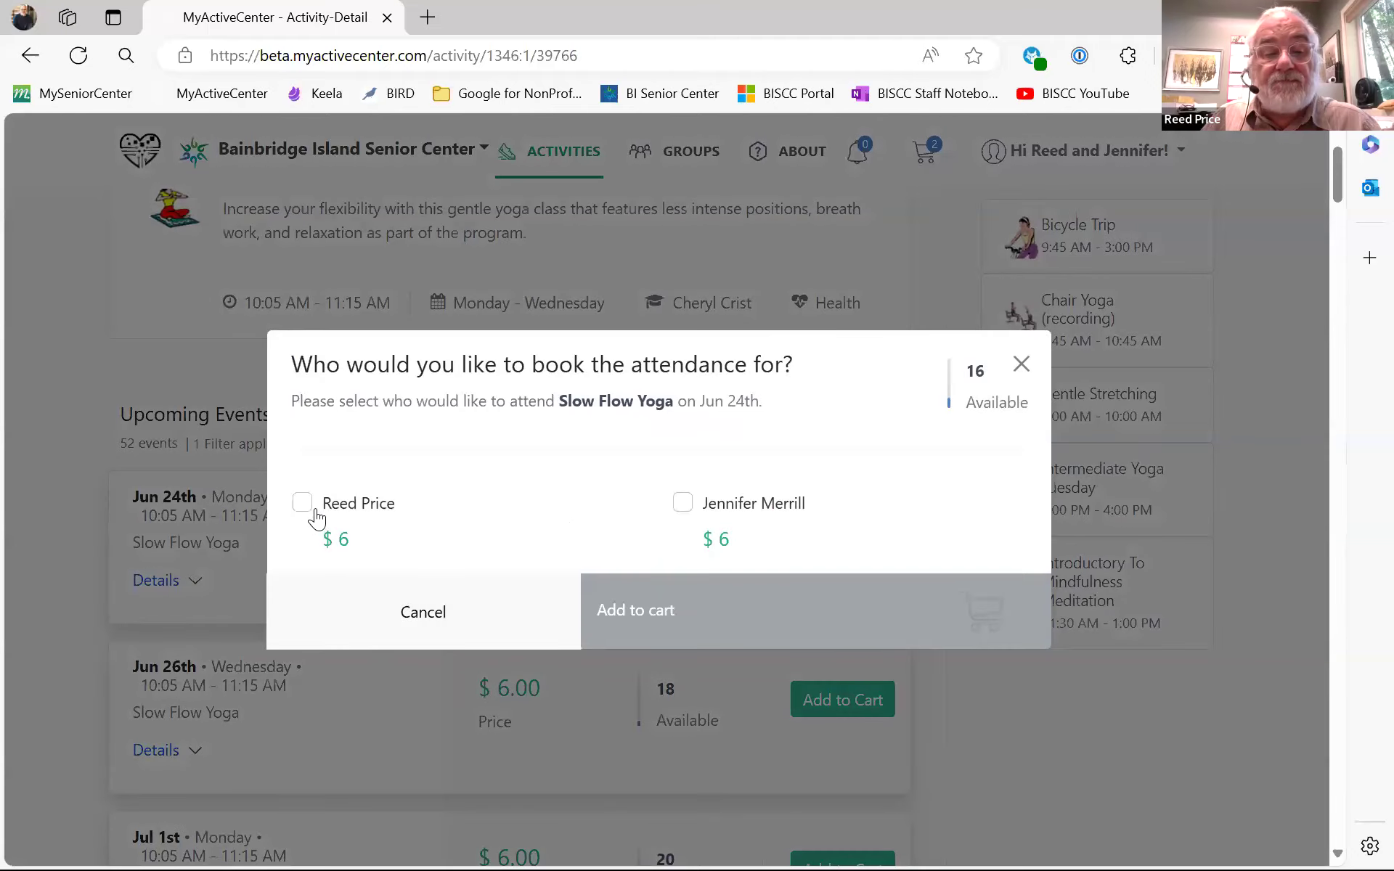
pyautogui.click(302, 502)
pyautogui.click(661, 616)
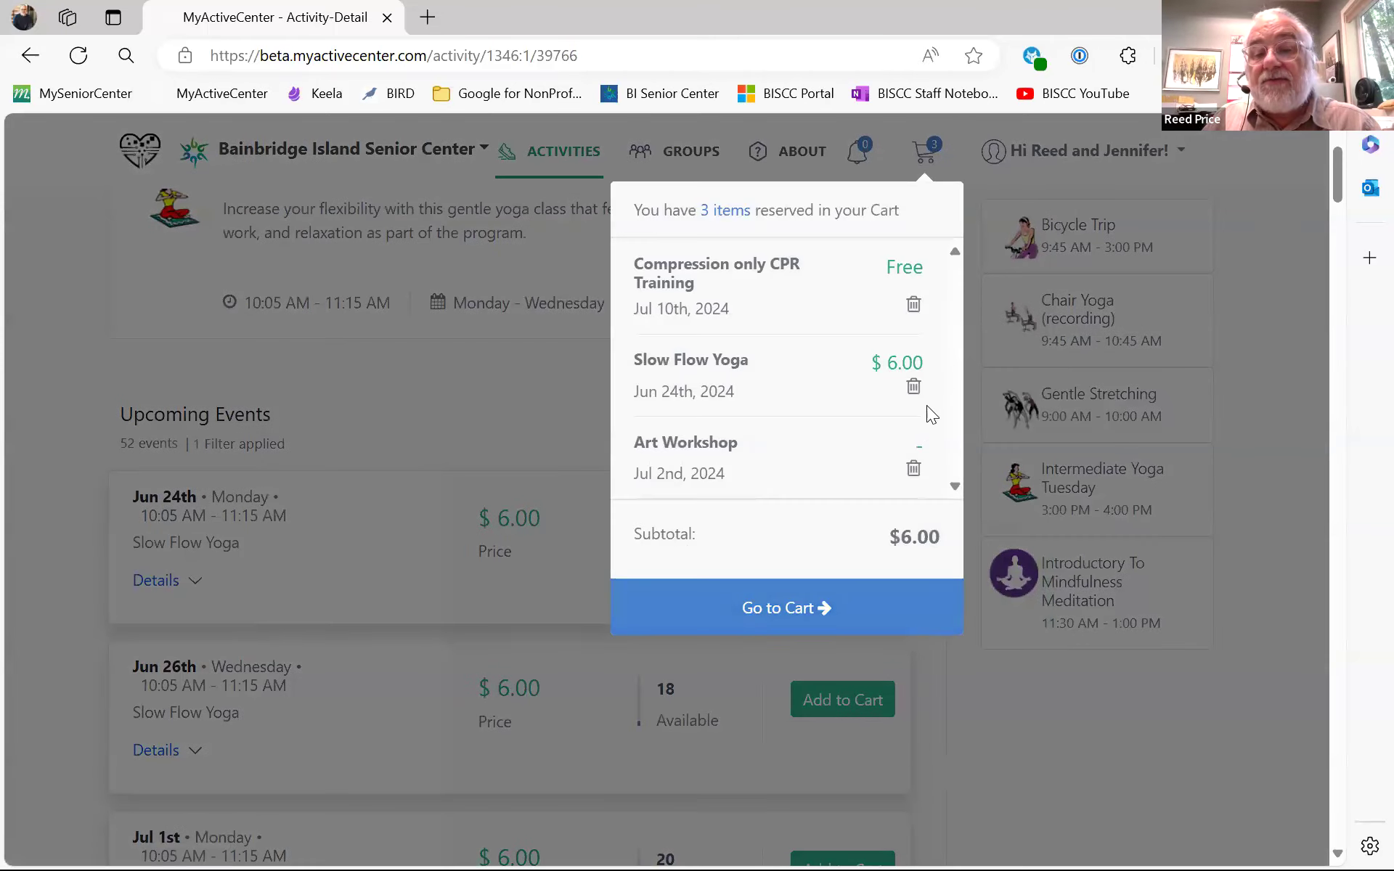
pyautogui.scroll(1, 922, 415)
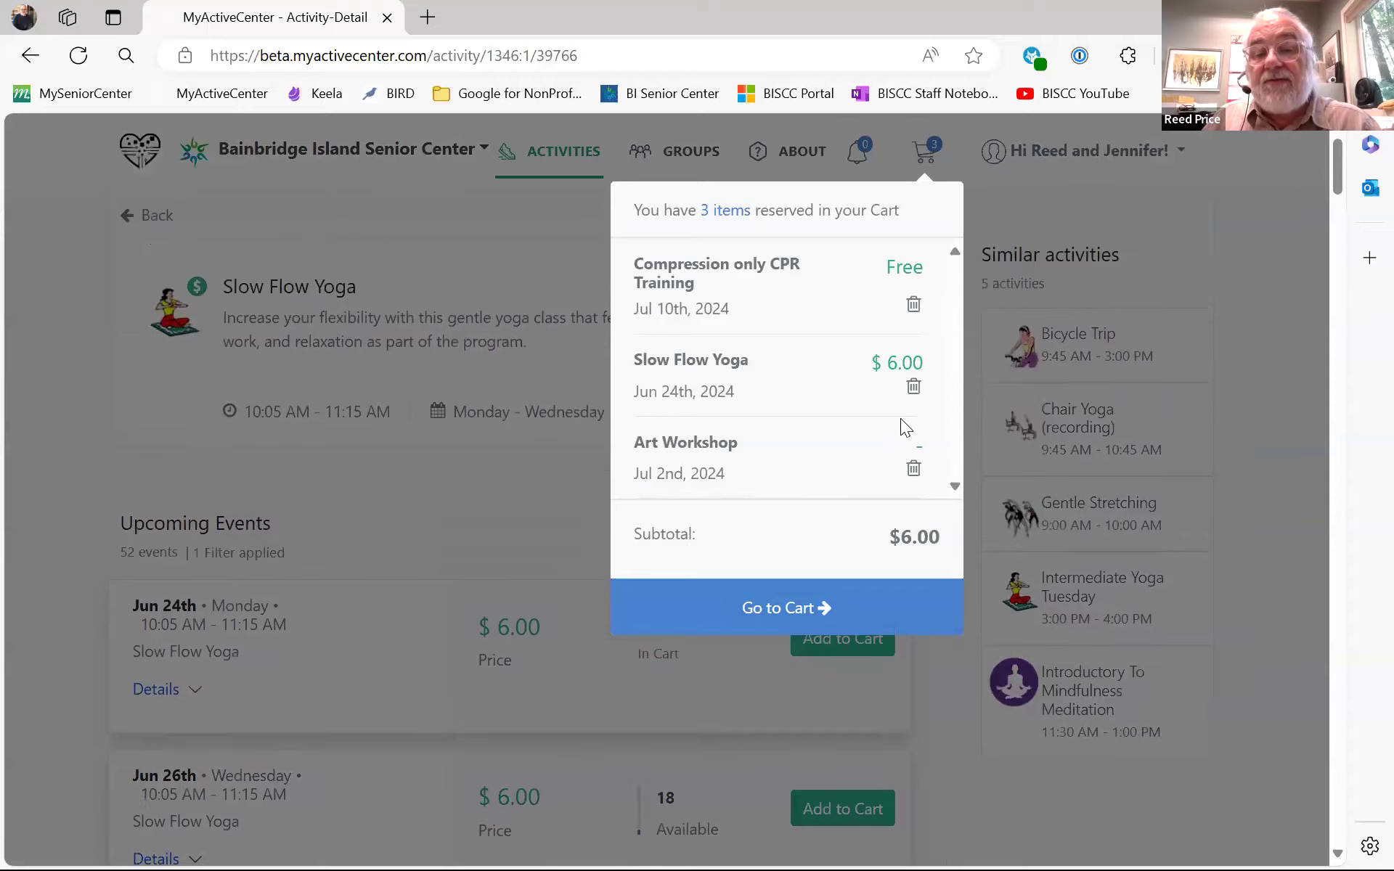
# - Open the full cart, review the three items' $6.00 total, and start adding funds to the second member's wallet
pyautogui.click(813, 613)
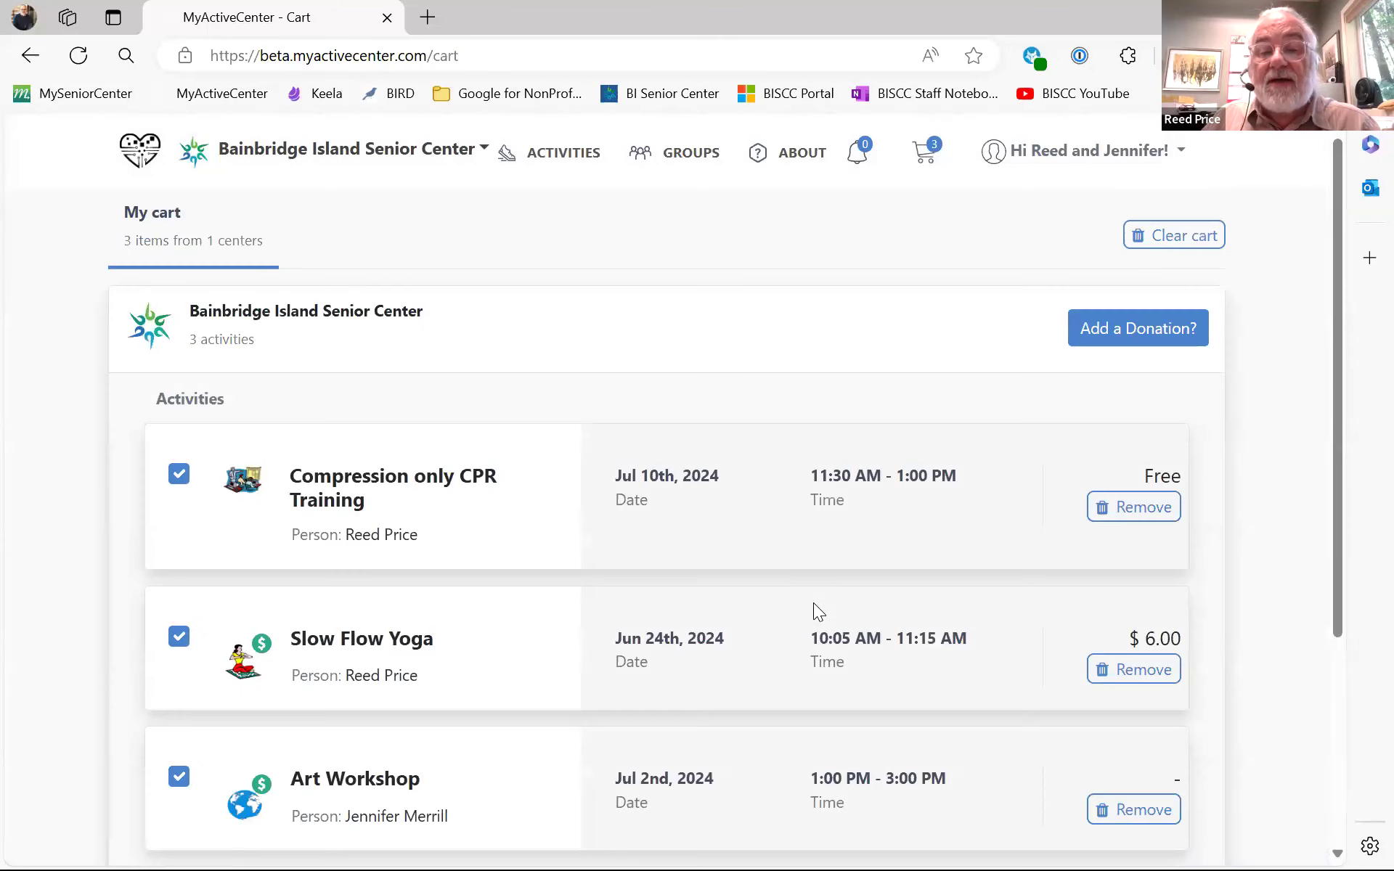
pyautogui.scroll(-1, 1290, 347)
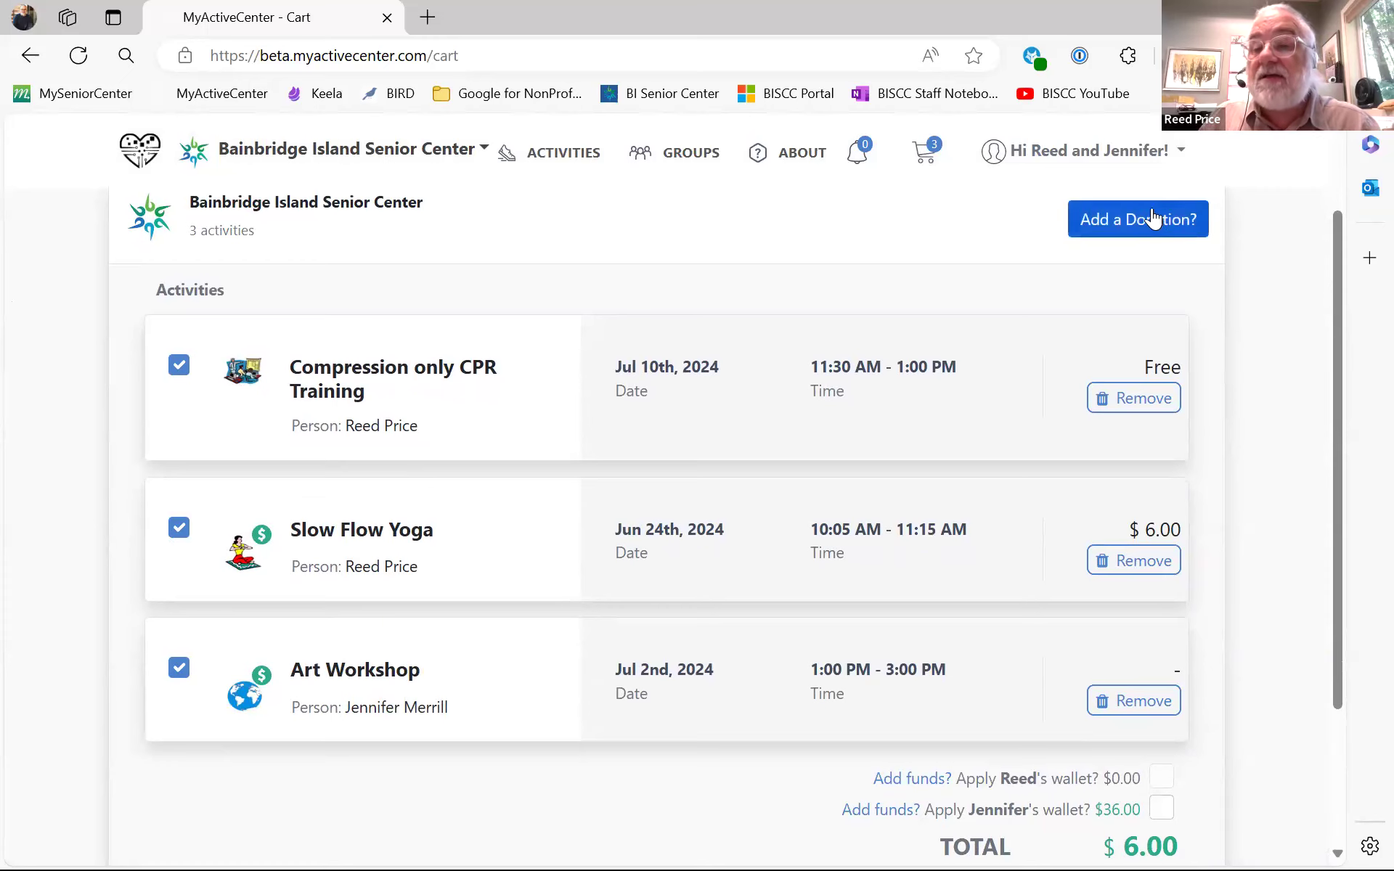
pyautogui.scroll(1, 1258, 255)
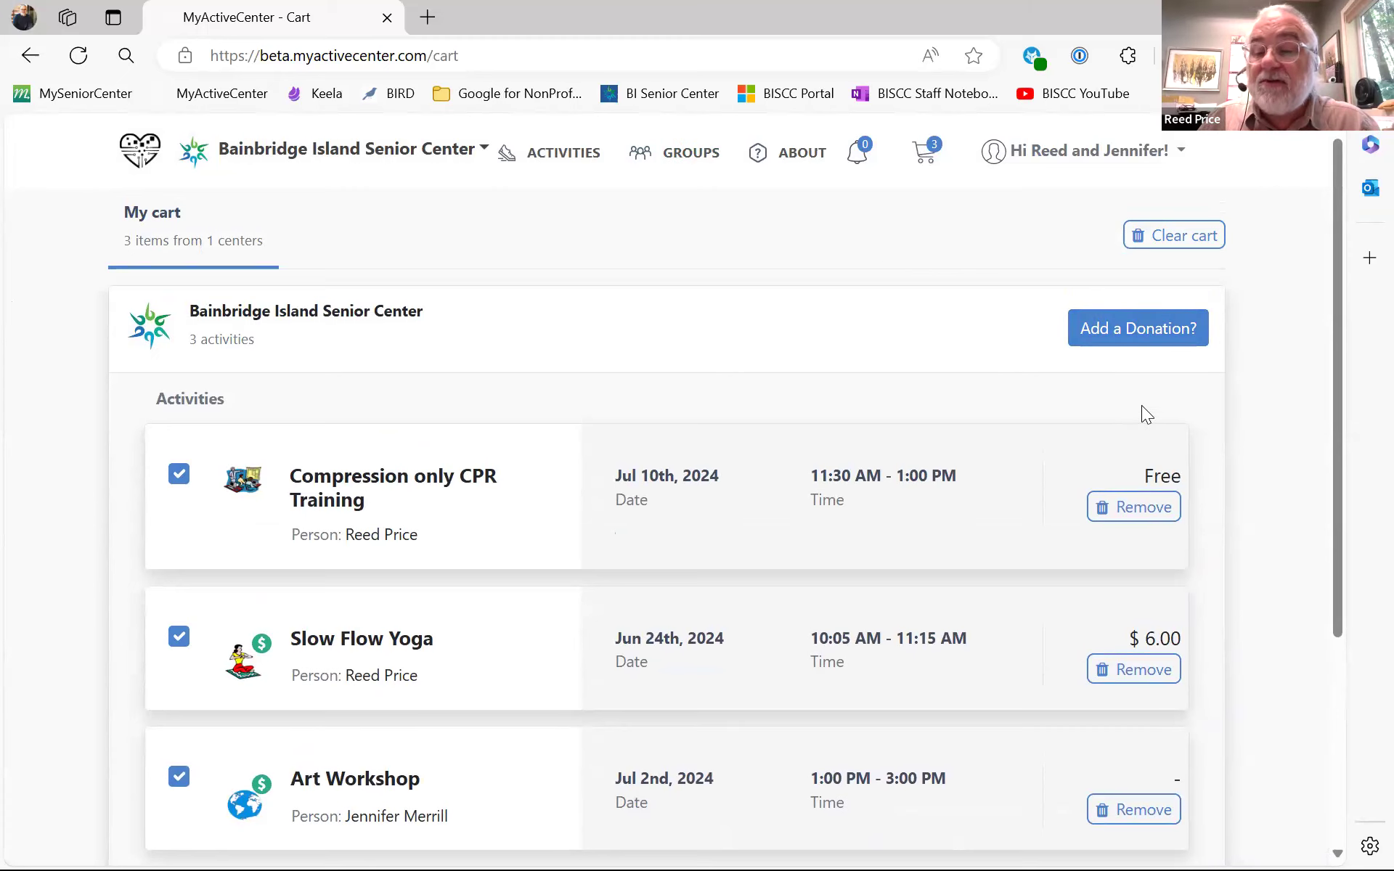
pyautogui.scroll(-1, 1278, 429)
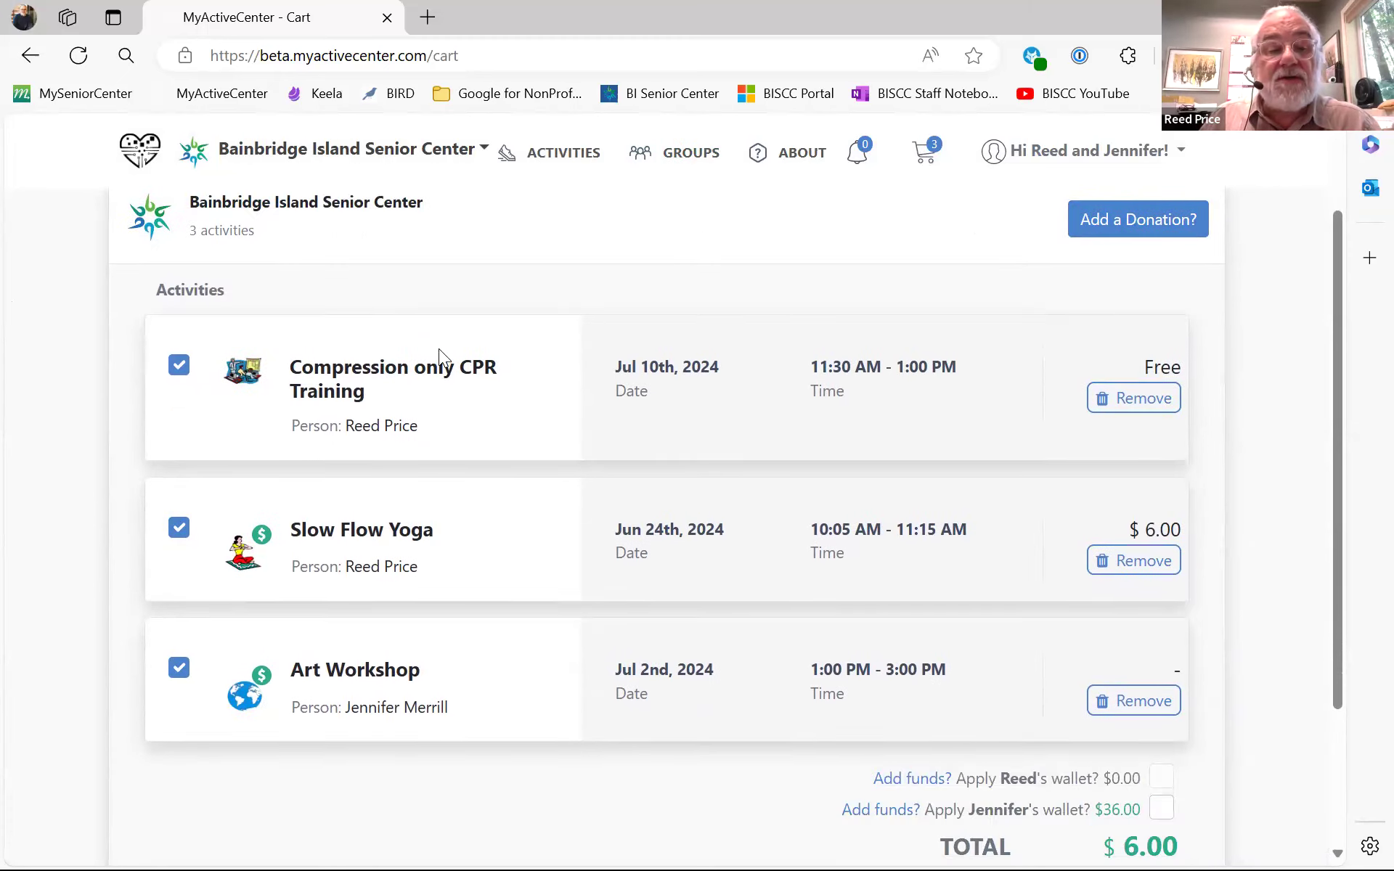
pyautogui.scroll(-1, 782, 367)
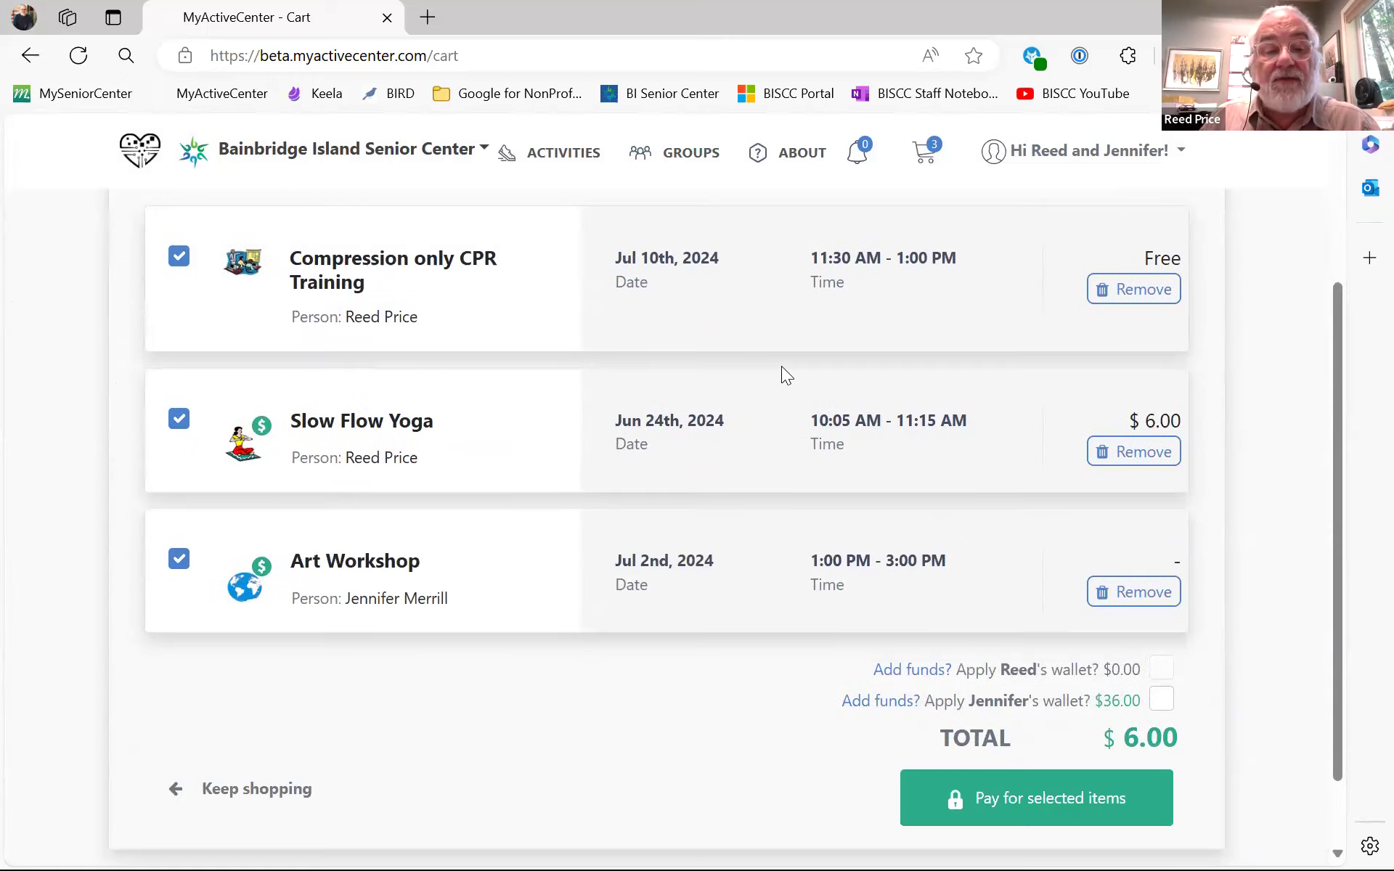
pyautogui.scroll(-1, 1259, 482)
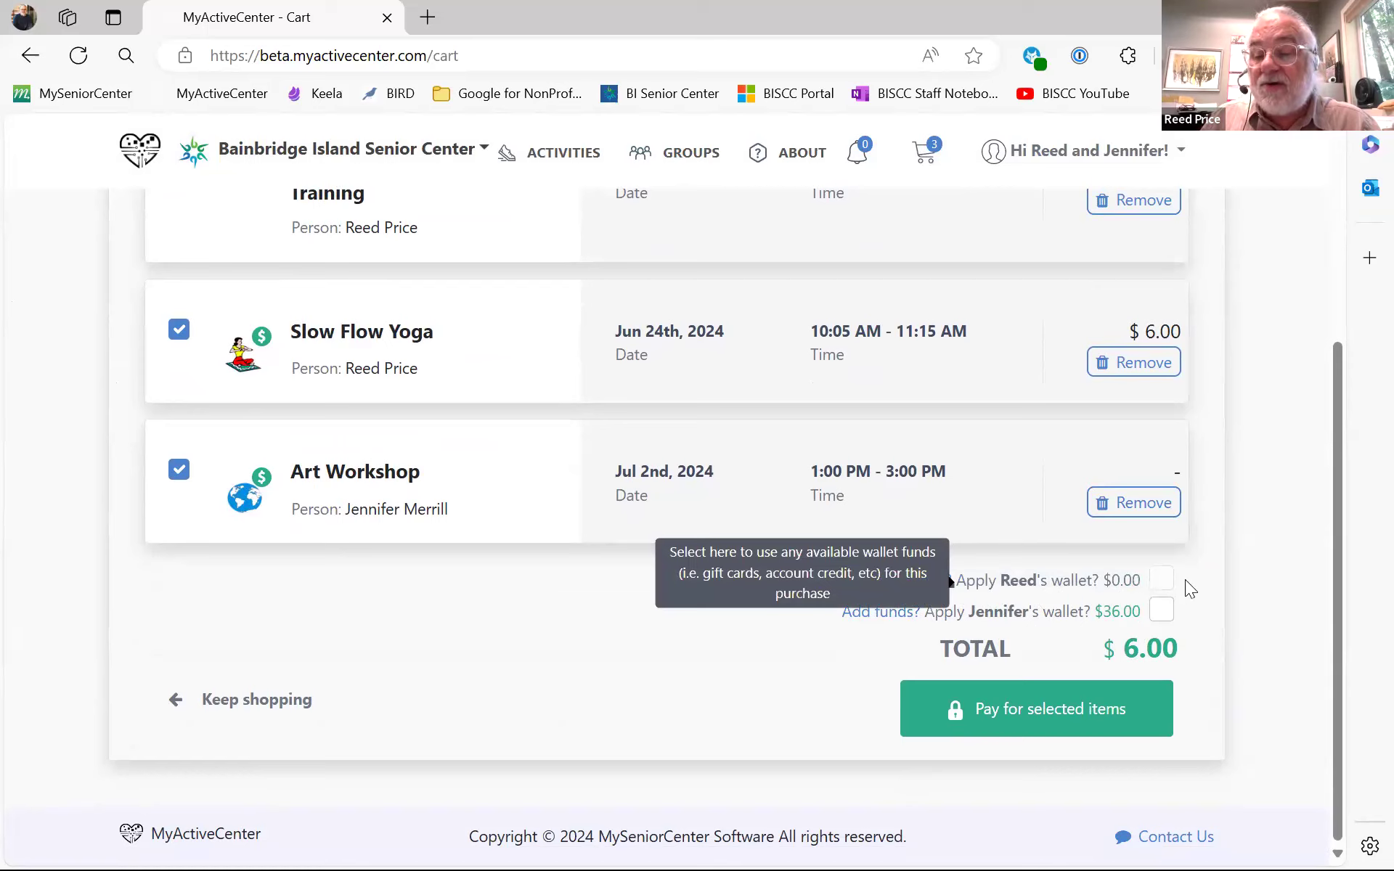
pyautogui.click(1163, 619)
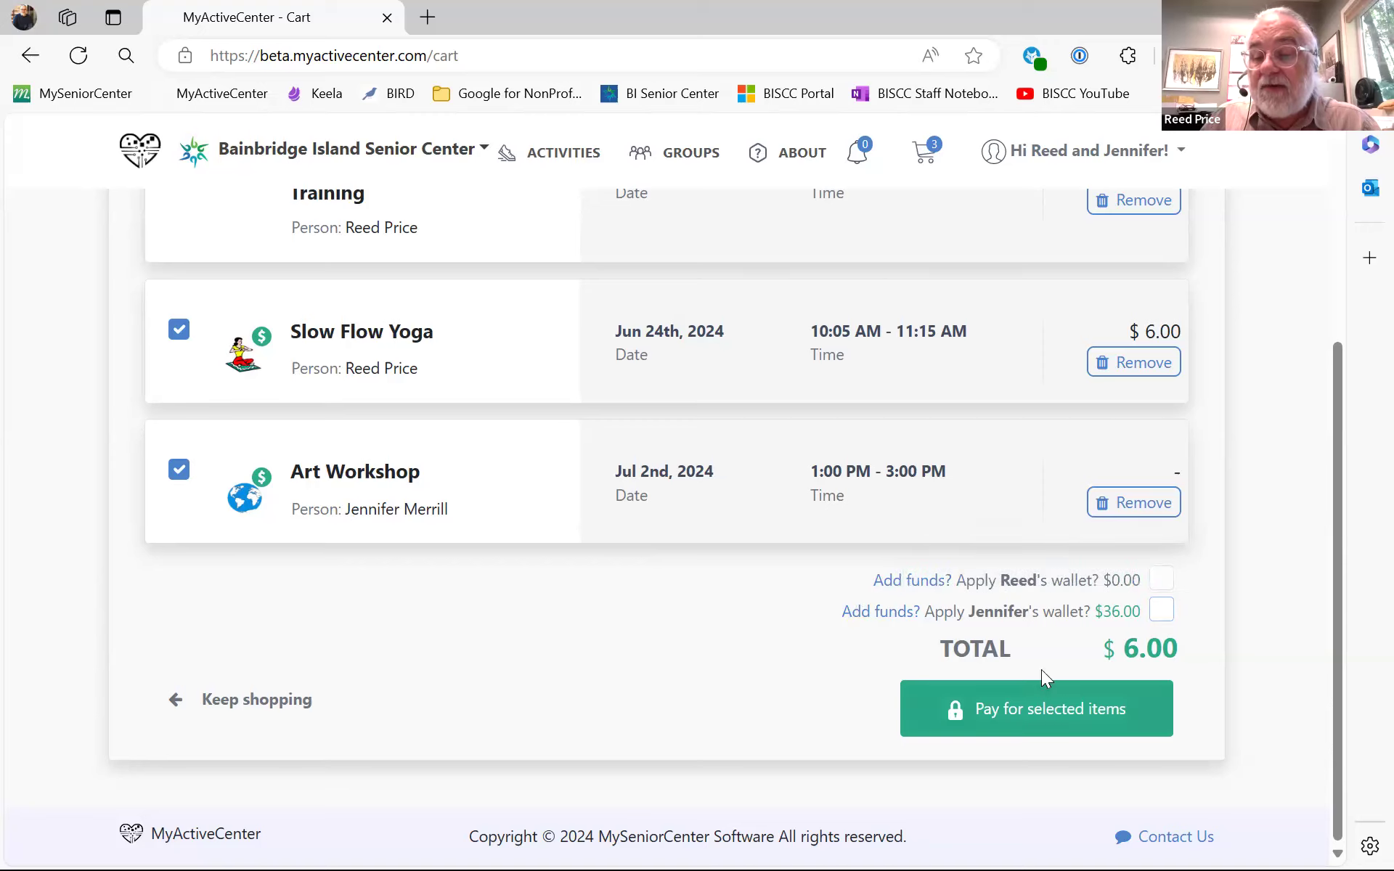
# - Change the second member's add-funds amount from 5.00 to 0
pyautogui.click(865, 613)
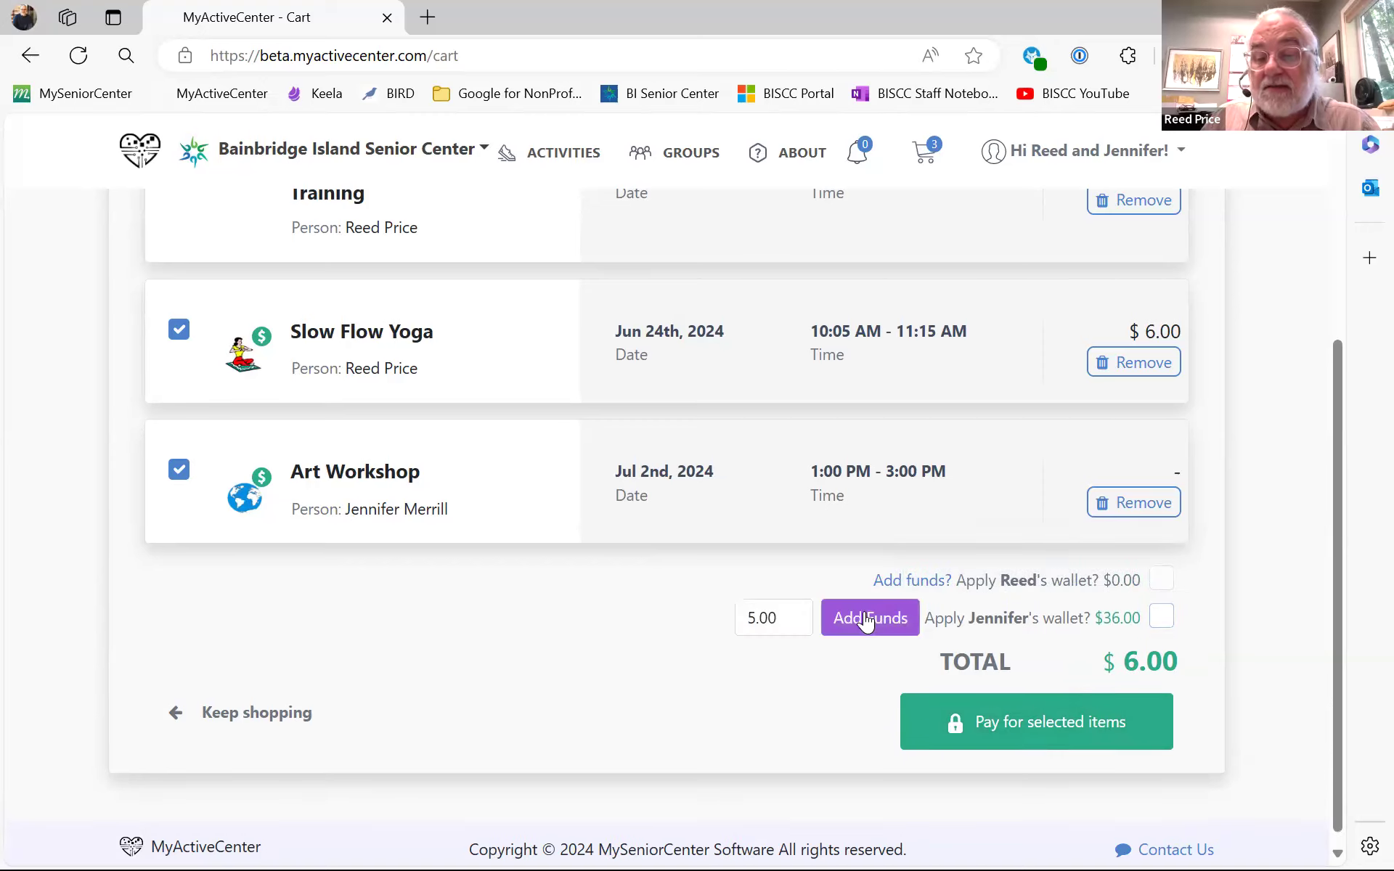
pyautogui.click(781, 620)
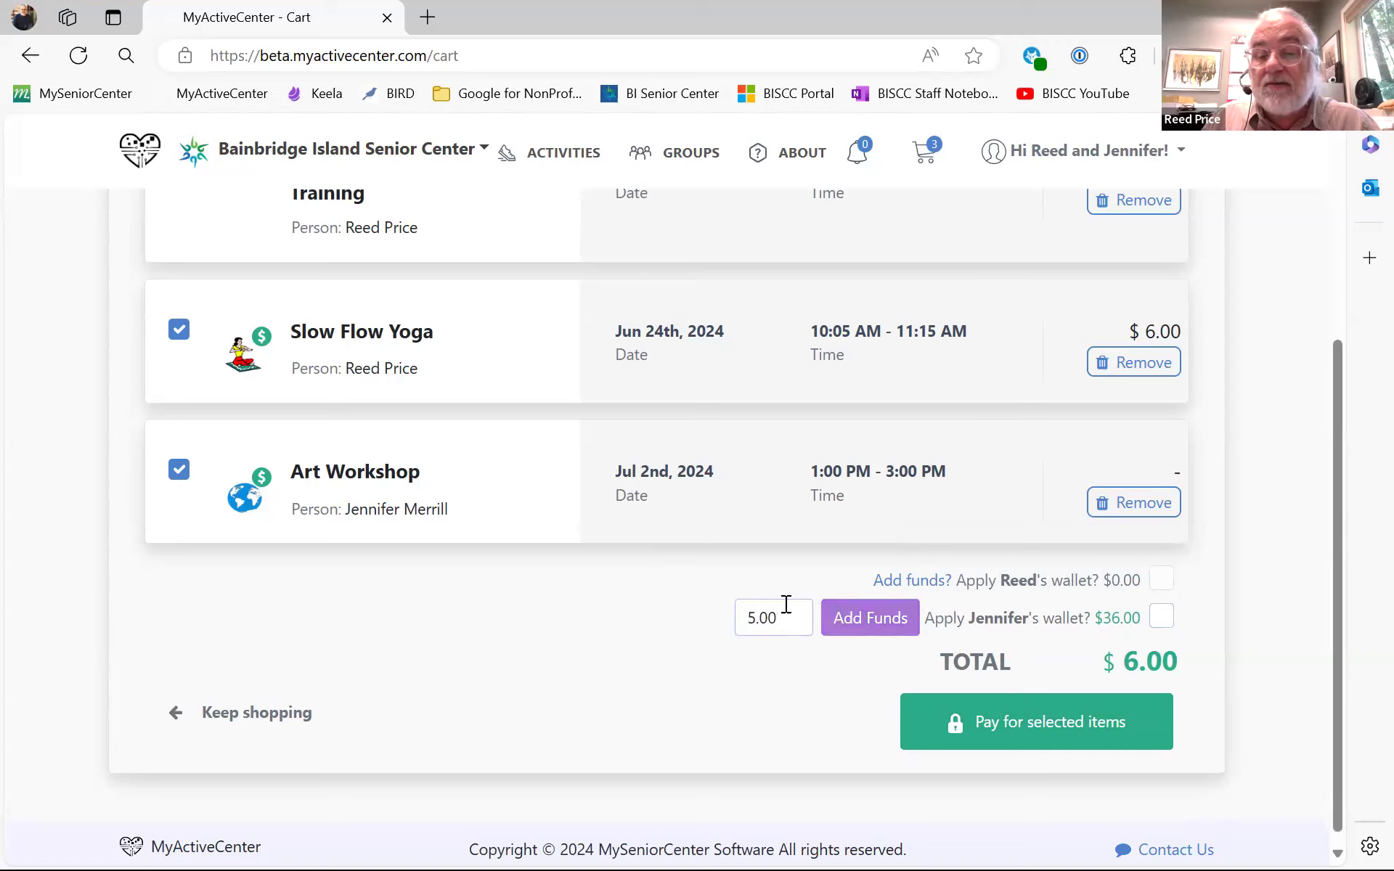
pyautogui.moveTo(786, 608); pyautogui.dragTo(662, 609)
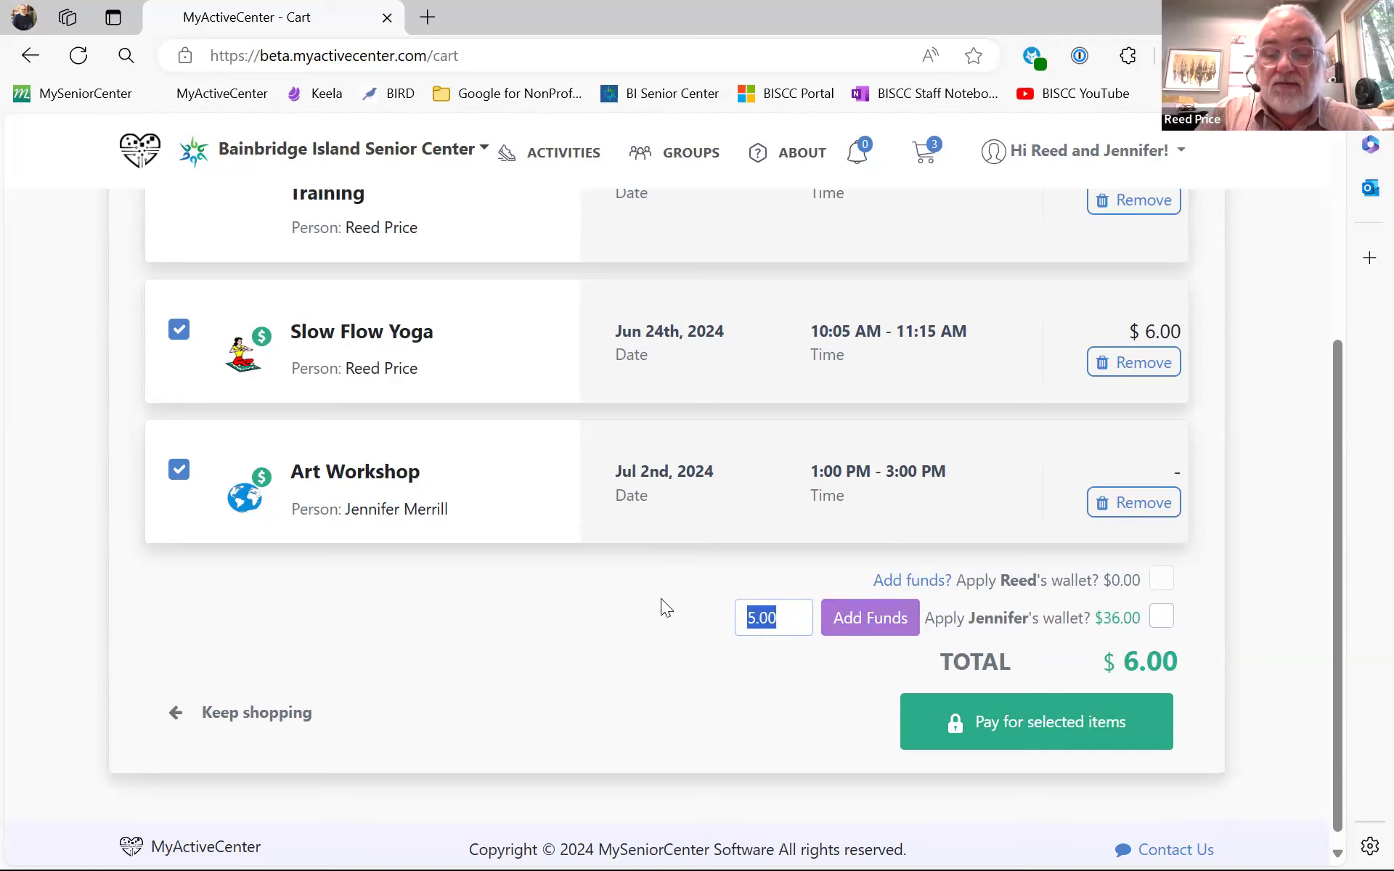
pyautogui.write('0')
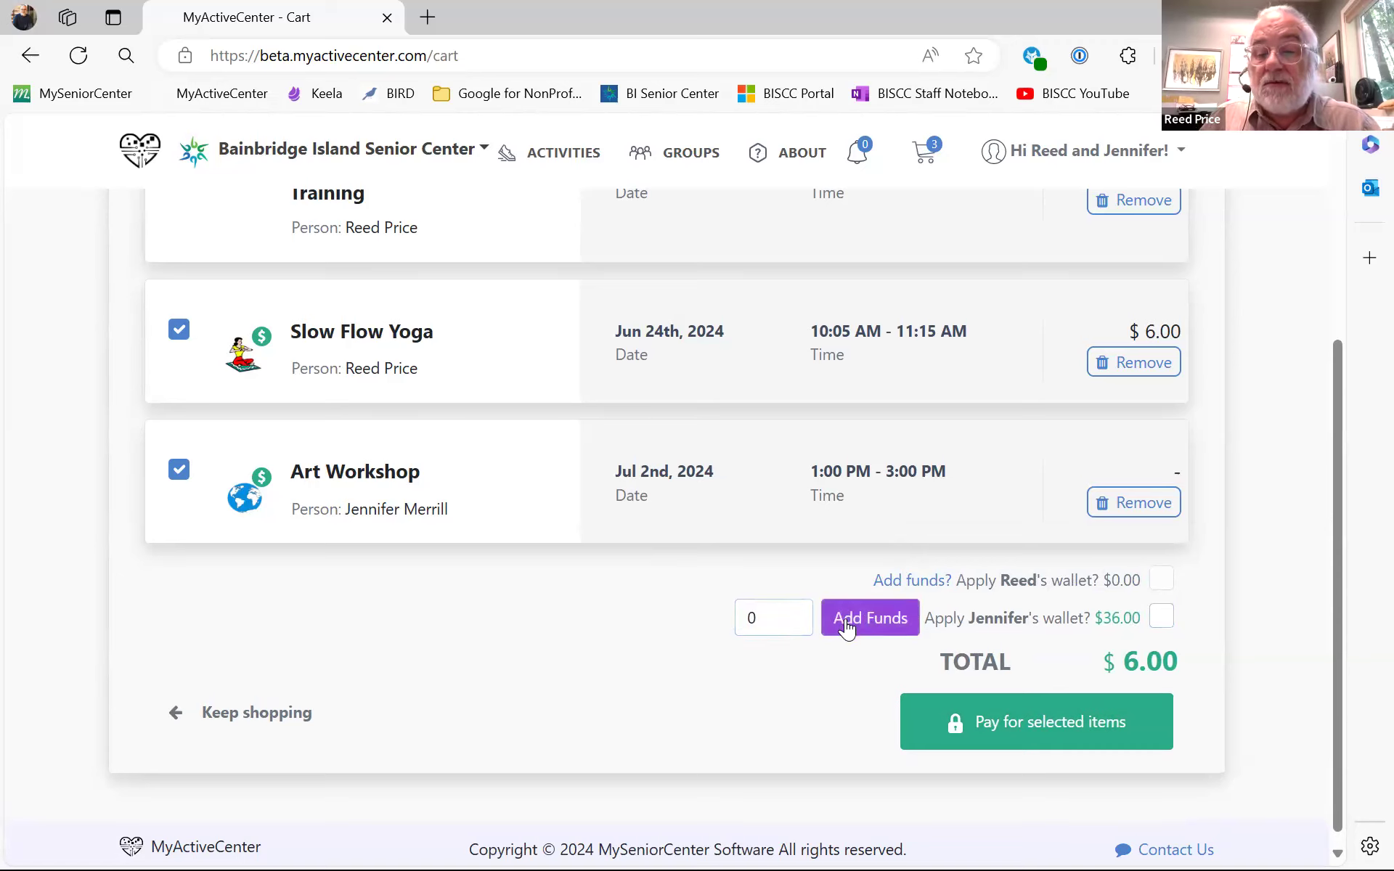
# - Apply the second member's $36.00 wallet so the cart total drops to $0.00
pyautogui.moveTo(953, 623)
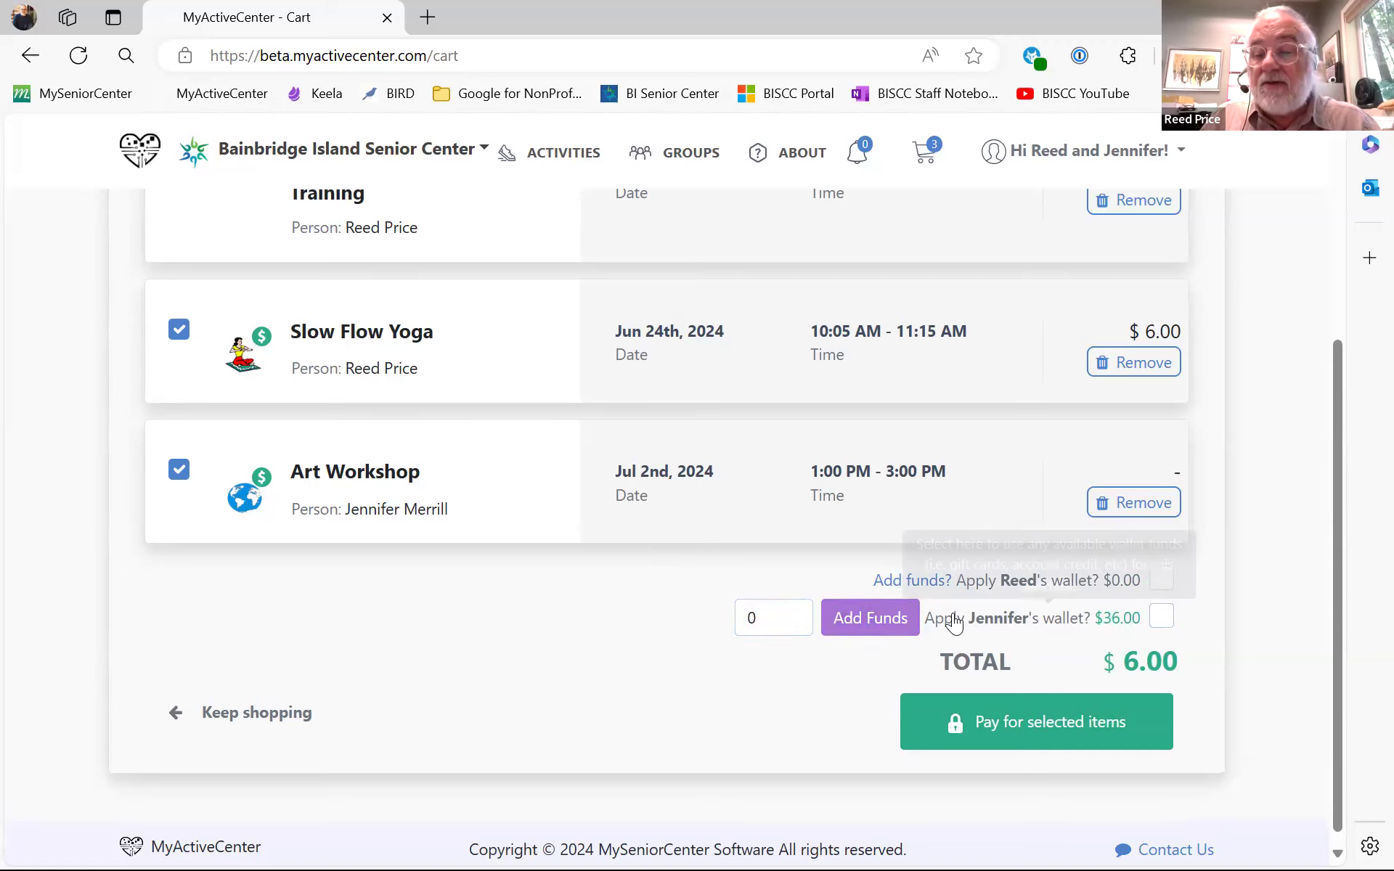
pyautogui.click(1161, 618)
pyautogui.scroll(-1, 1162, 625)
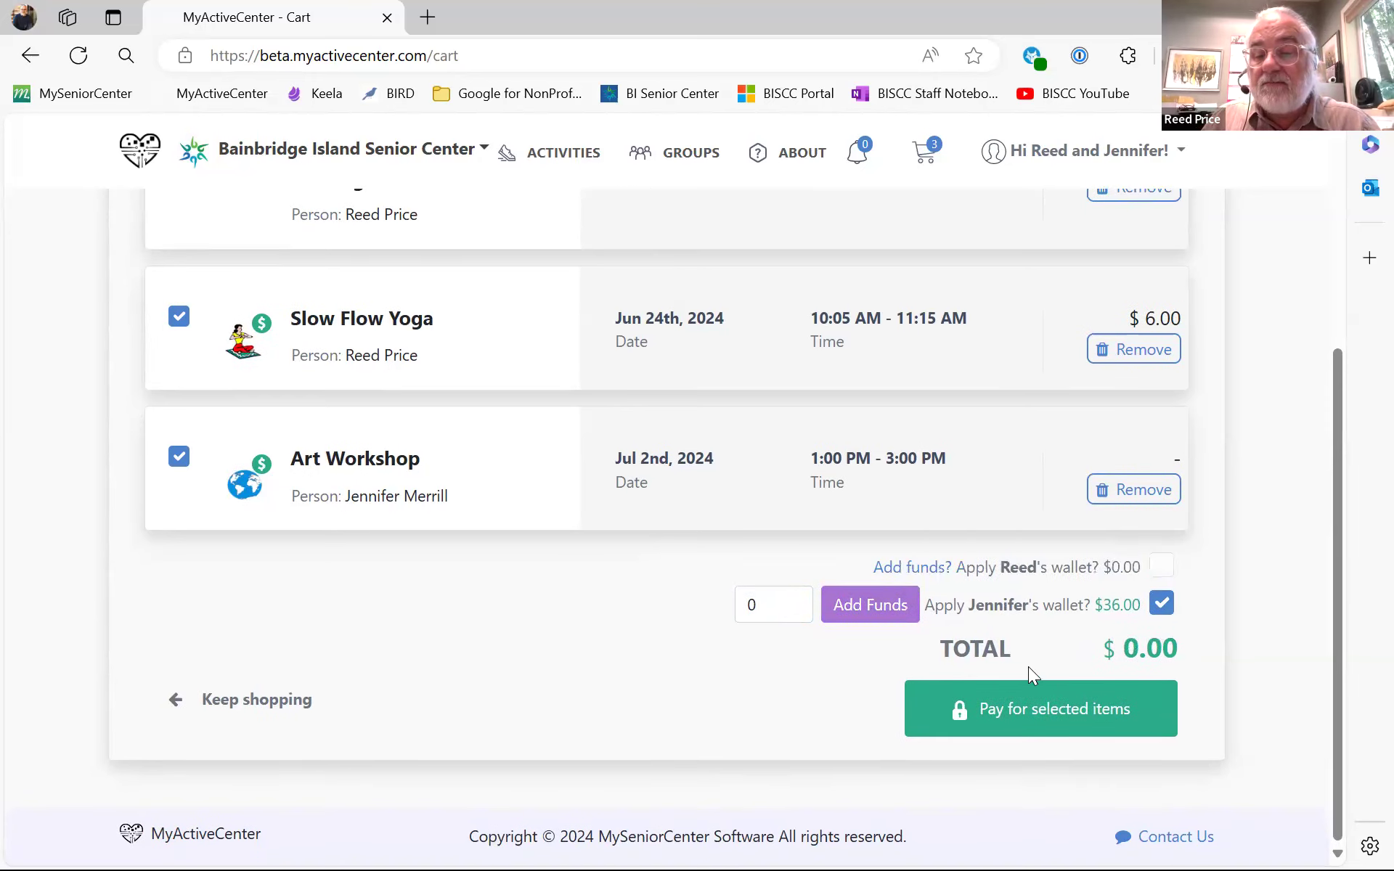
pyautogui.scroll(4, 1010, 364)
pyautogui.scroll(-4, 1008, 367)
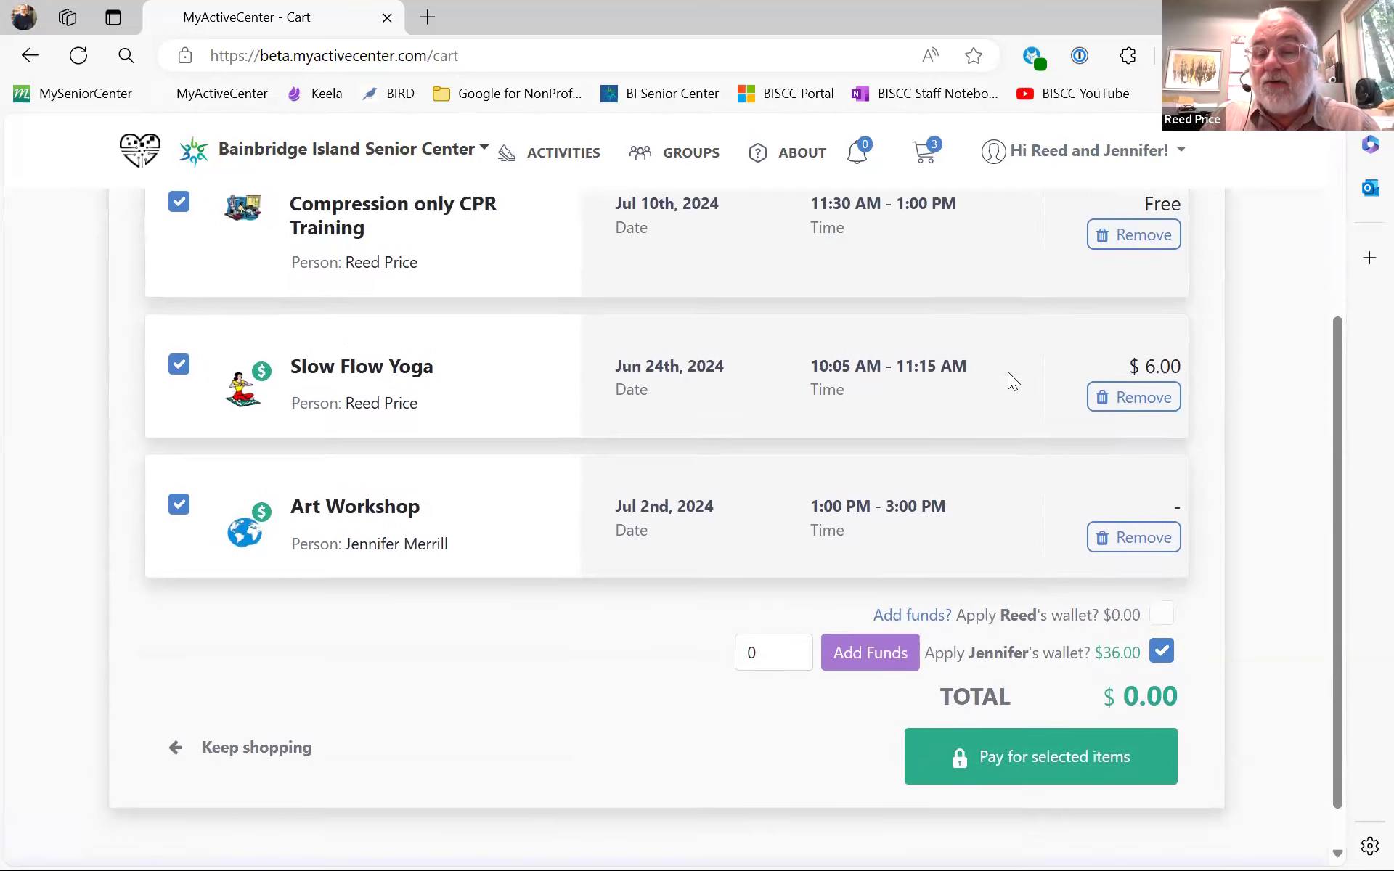
pyautogui.scroll(4, 573, 341)
pyautogui.scroll(-4, 613, 363)
# - Pay for the selected items and check the receipt's $6.00 wallet payment
pyautogui.click(1024, 715)
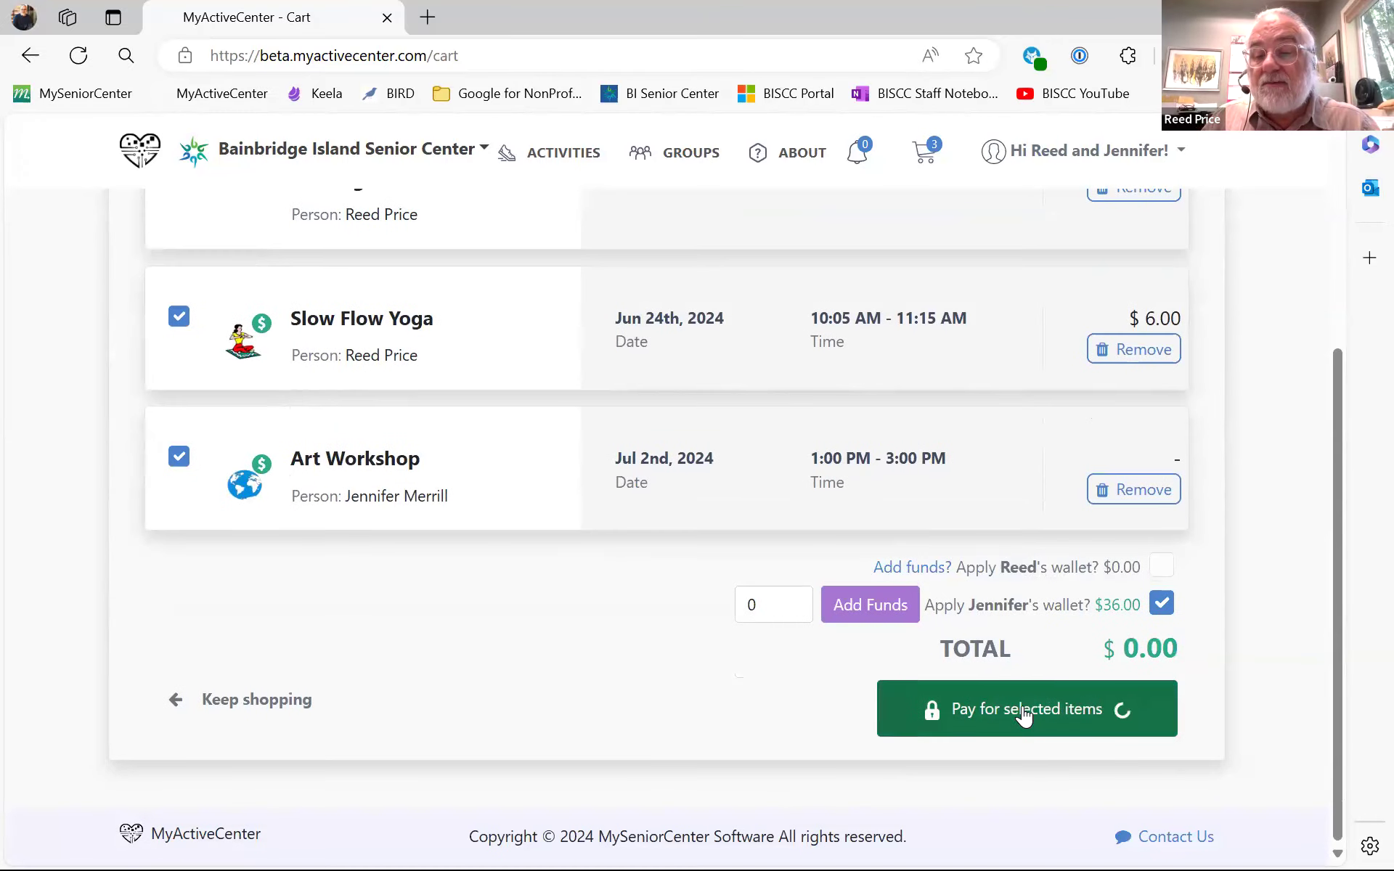
pyautogui.scroll(-3, 968, 462)
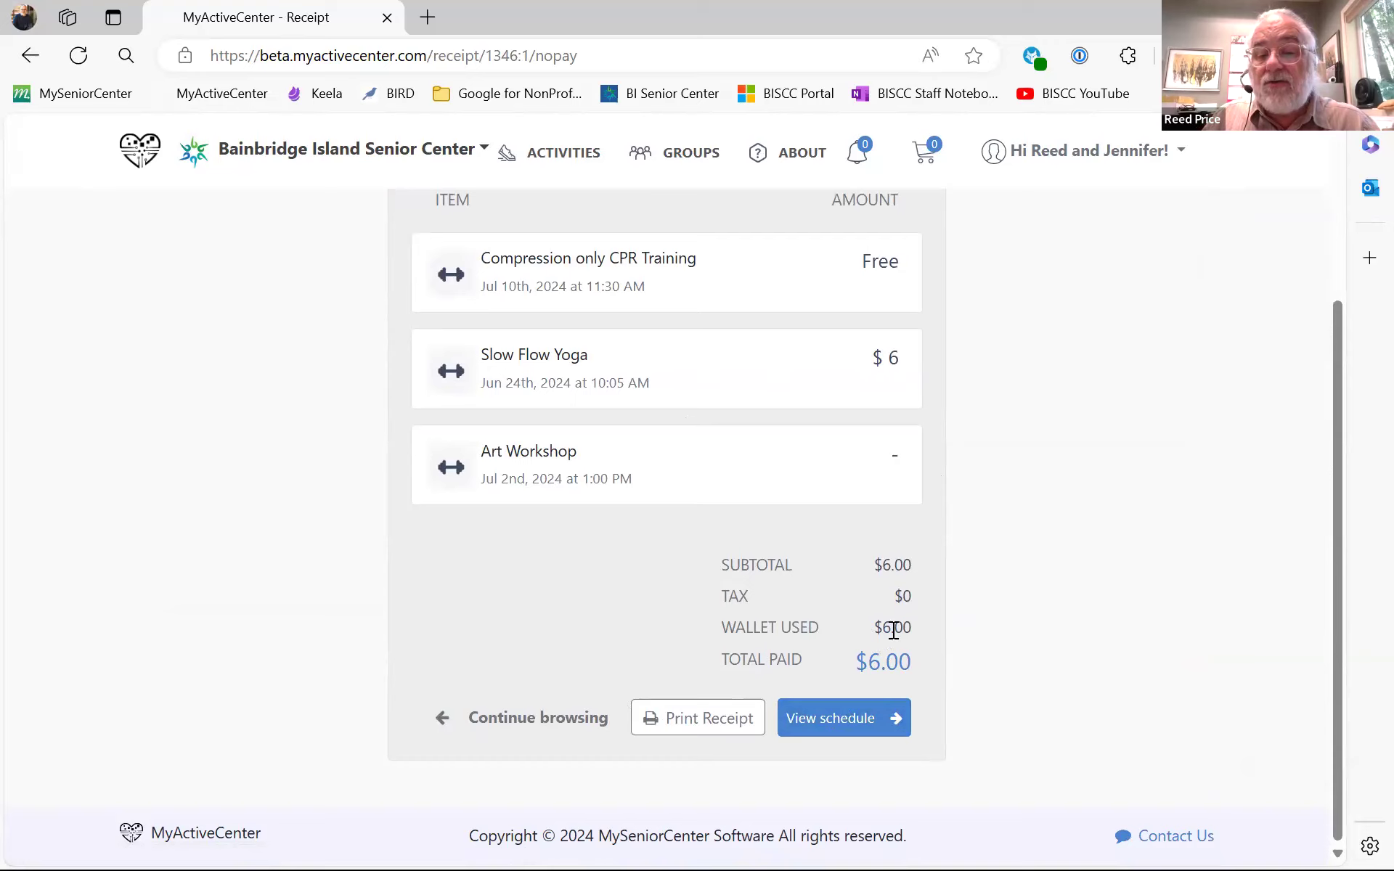
pyautogui.moveTo(913, 627); pyautogui.dragTo(854, 621)
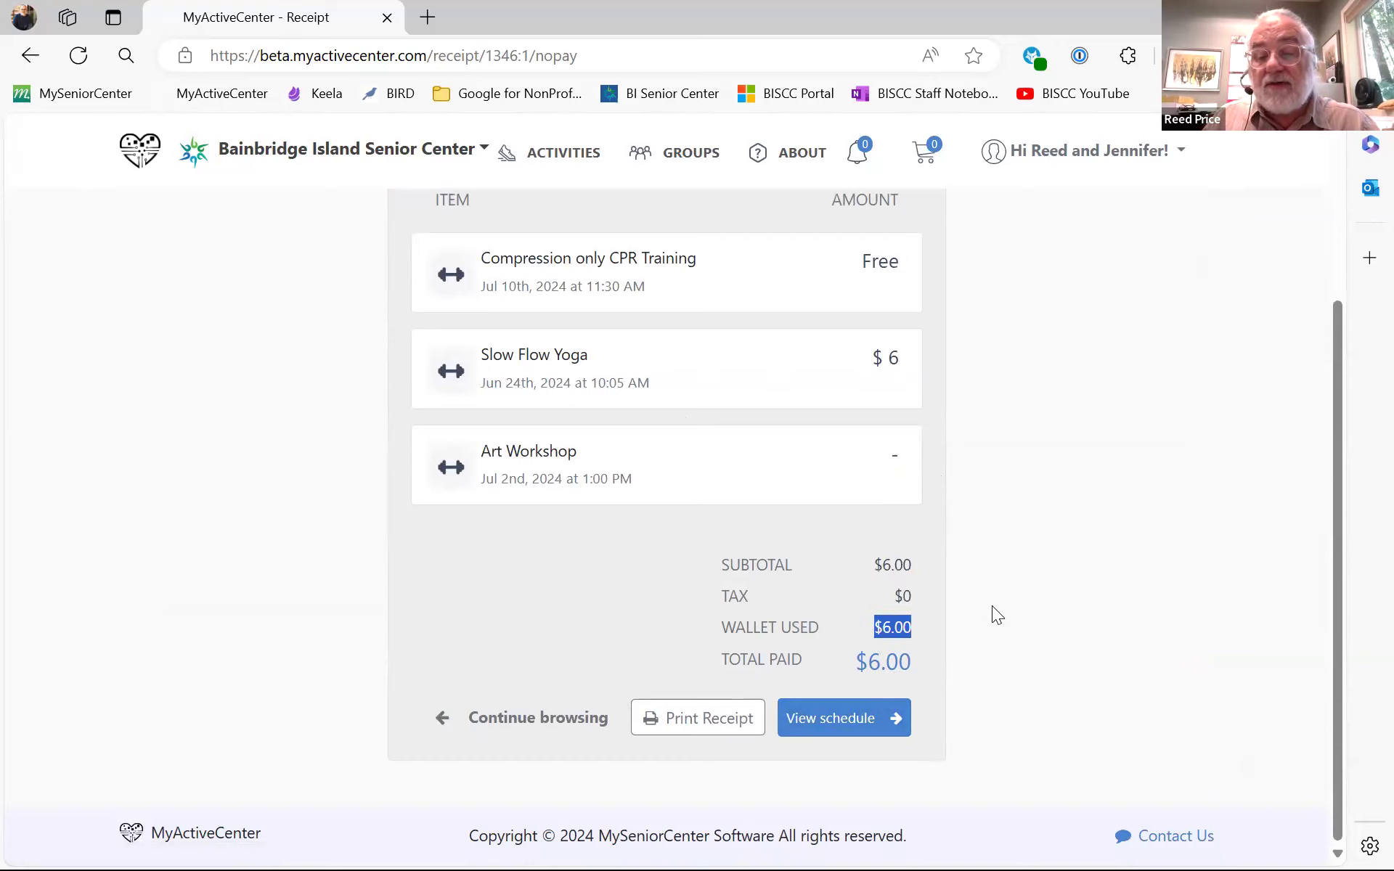
pyautogui.click(711, 715)
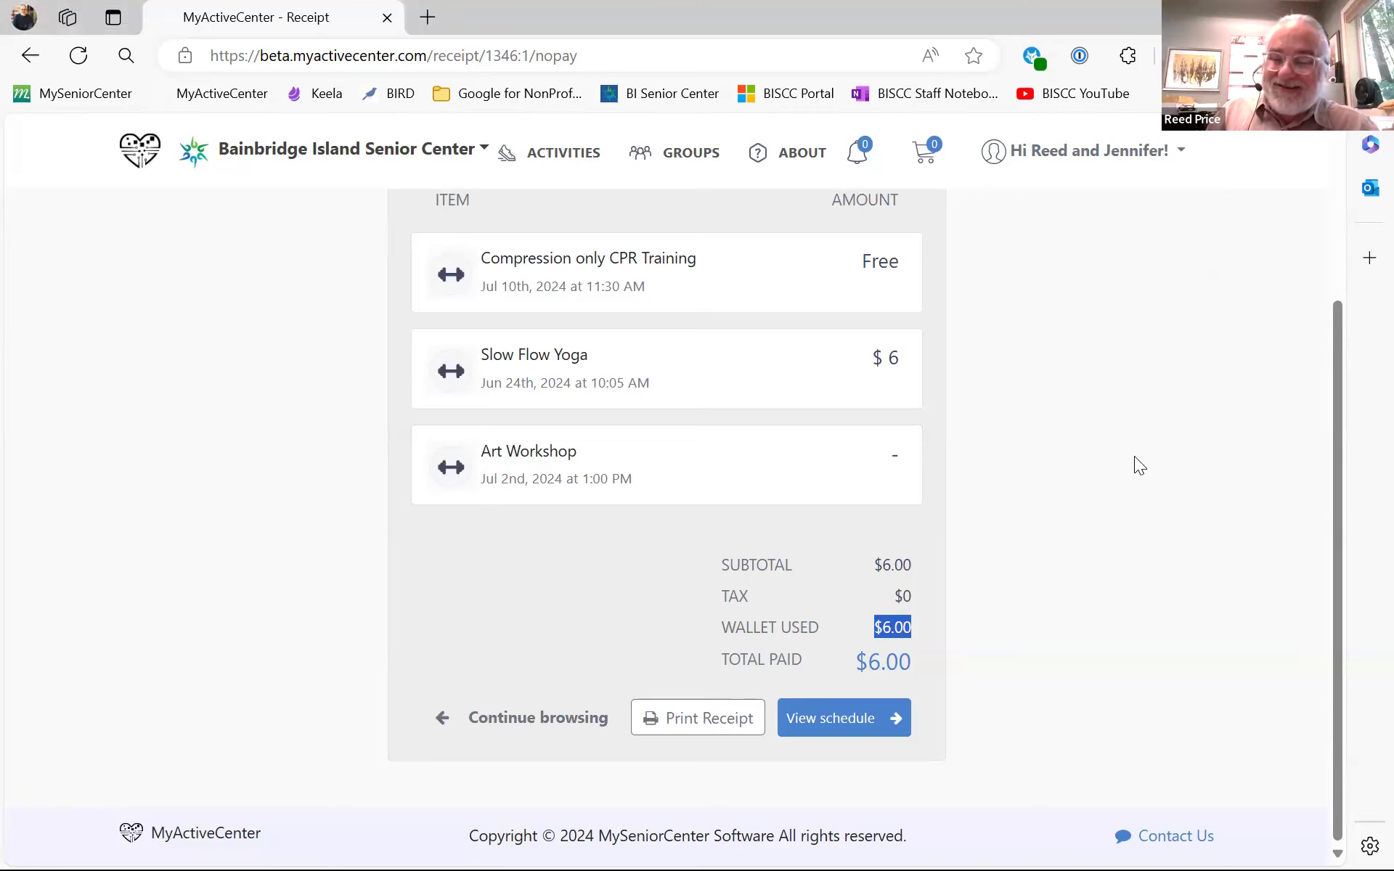
# - View the booked schedule, then return to Activities and search for 'slow'
pyautogui.click(858, 719)
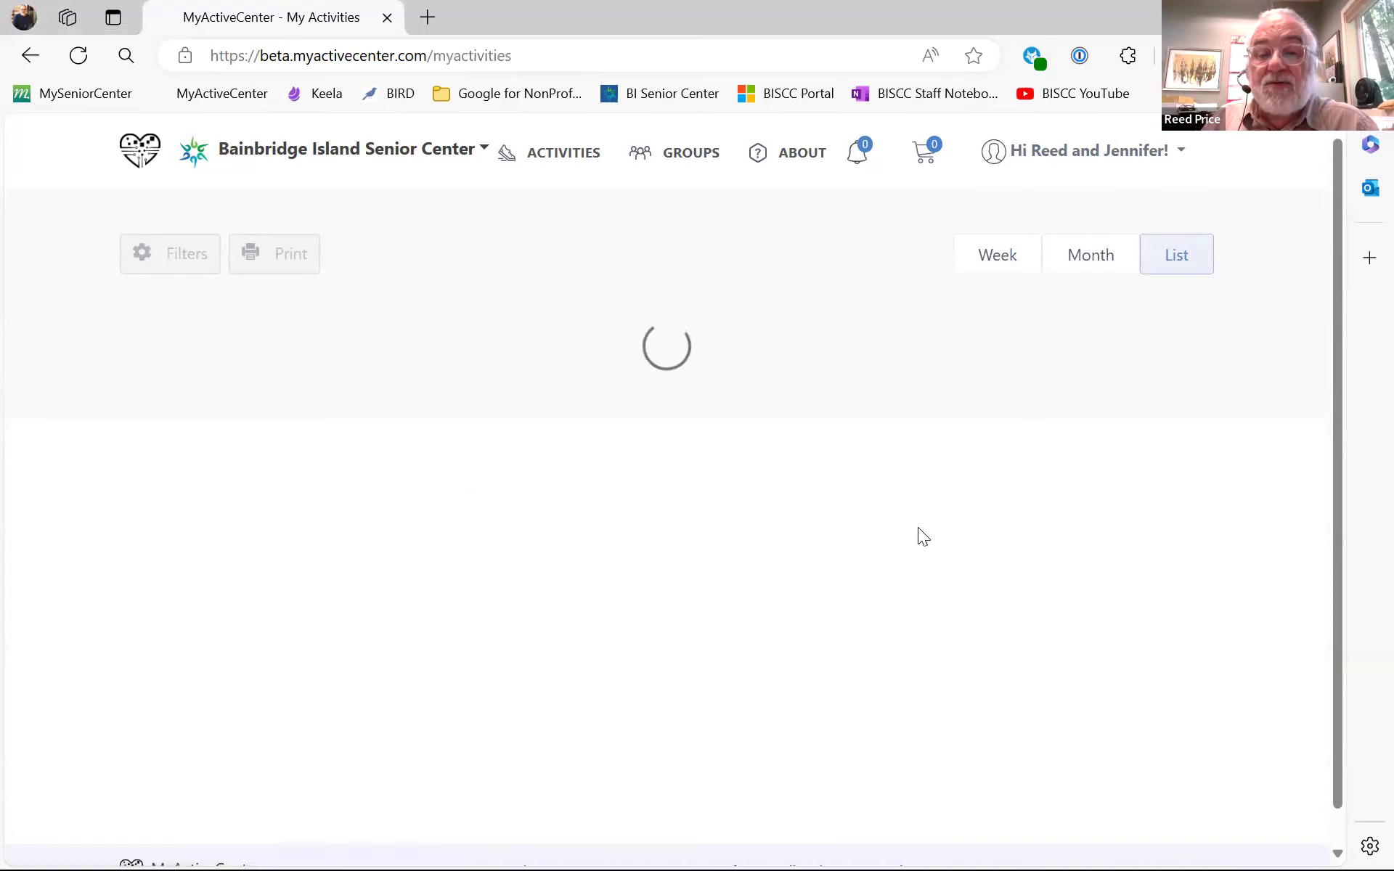
pyautogui.scroll(-1, 569, 265)
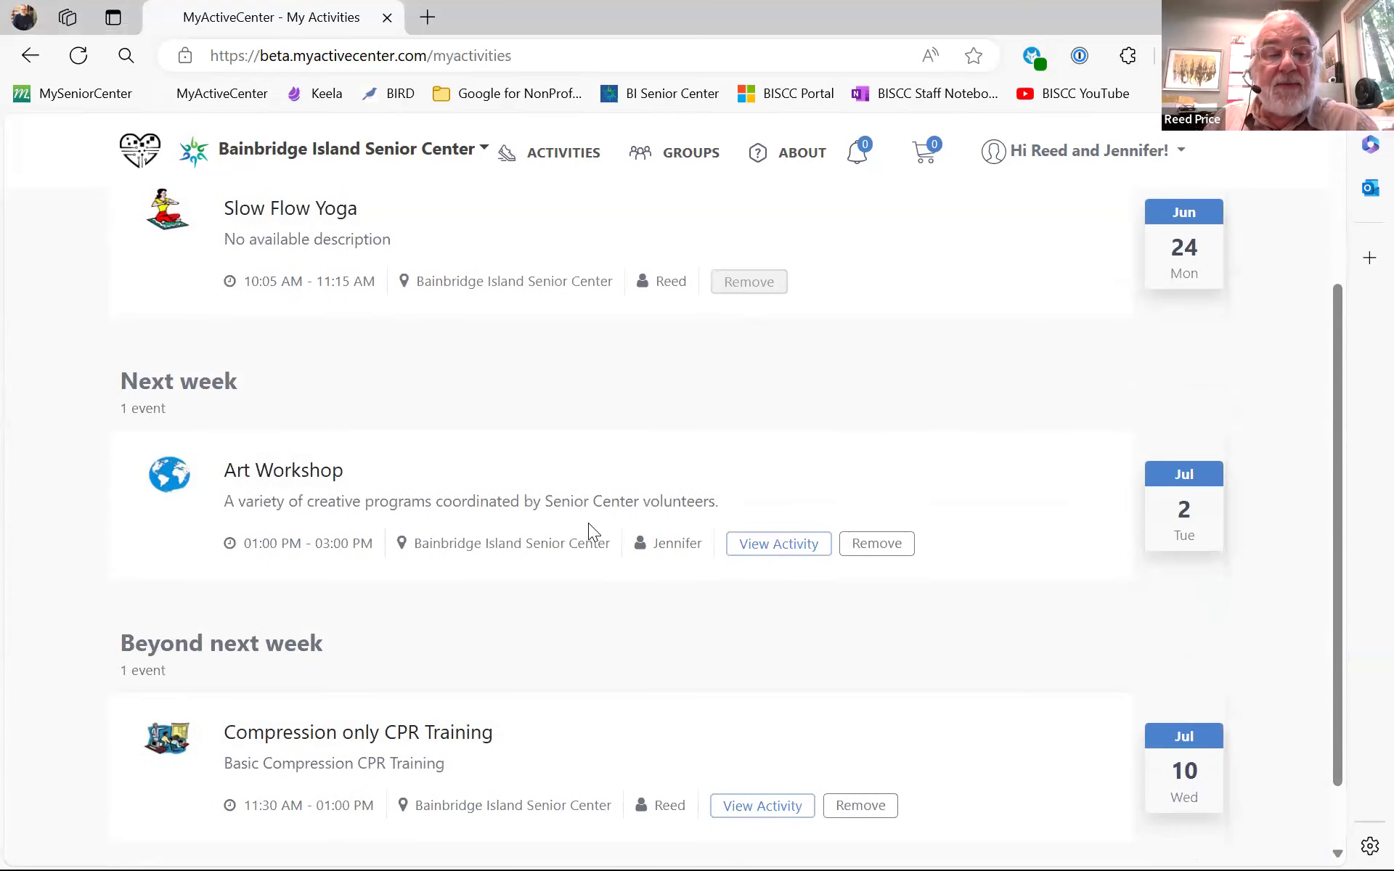
pyautogui.scroll(-1, 588, 532)
pyautogui.scroll(3, 722, 642)
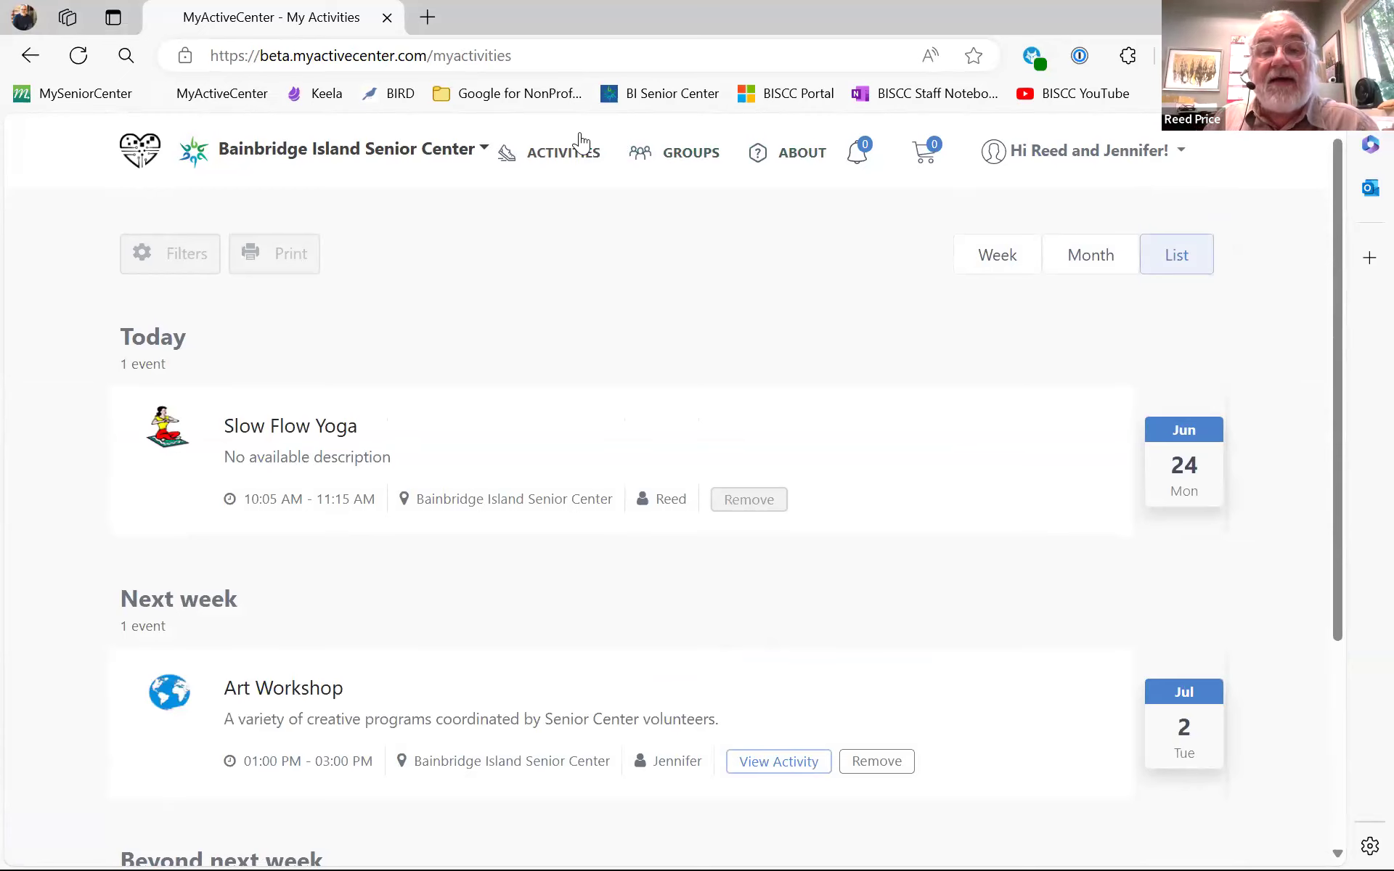
pyautogui.click(549, 154)
pyautogui.write('slow')
pyautogui.scroll(-1, 548, 154)
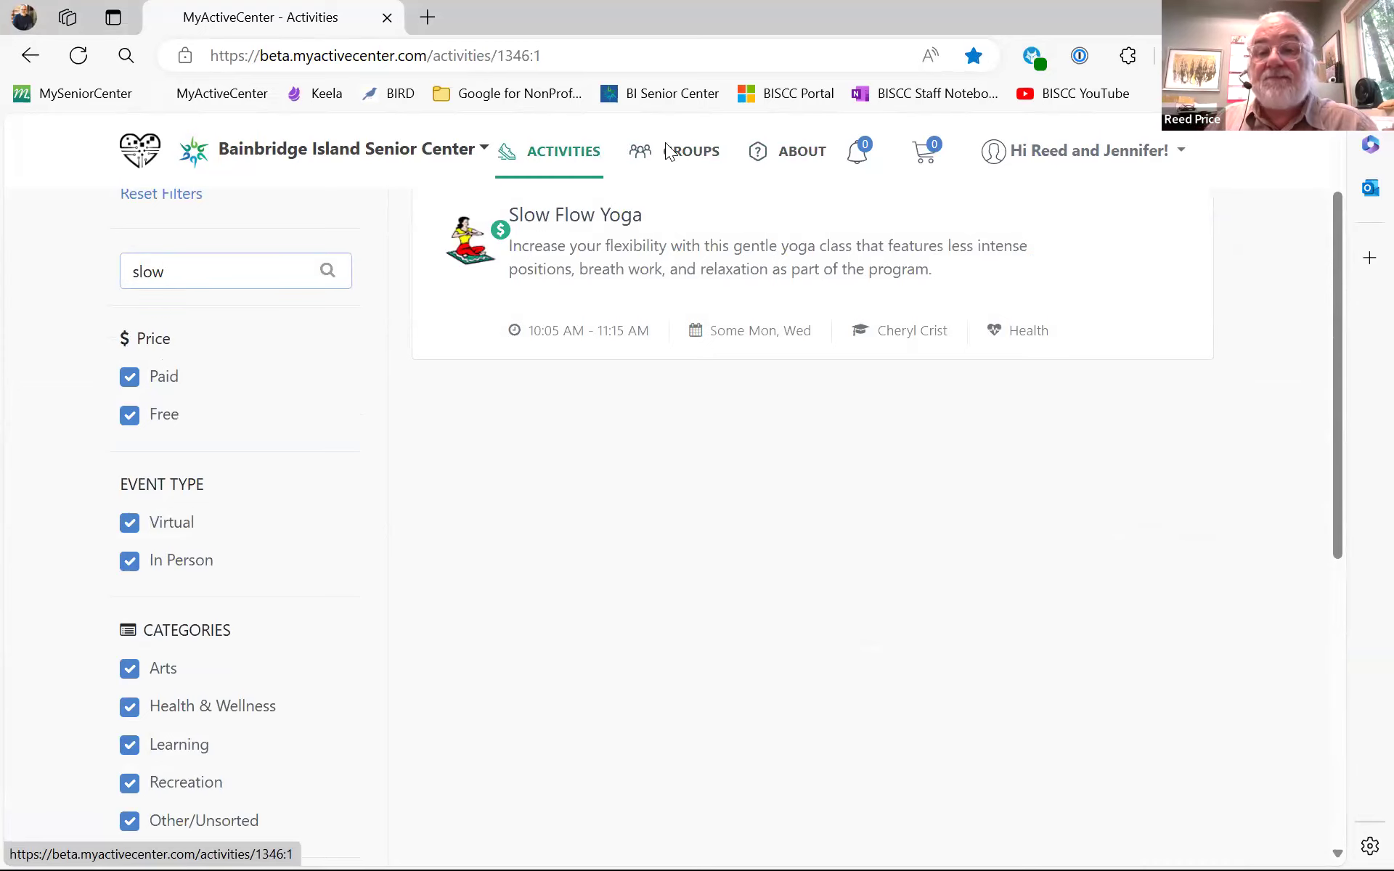
# - Open My Activities and review the Jun 24, Jul 2 and Jul 10 bookings
pyautogui.click(1125, 160)
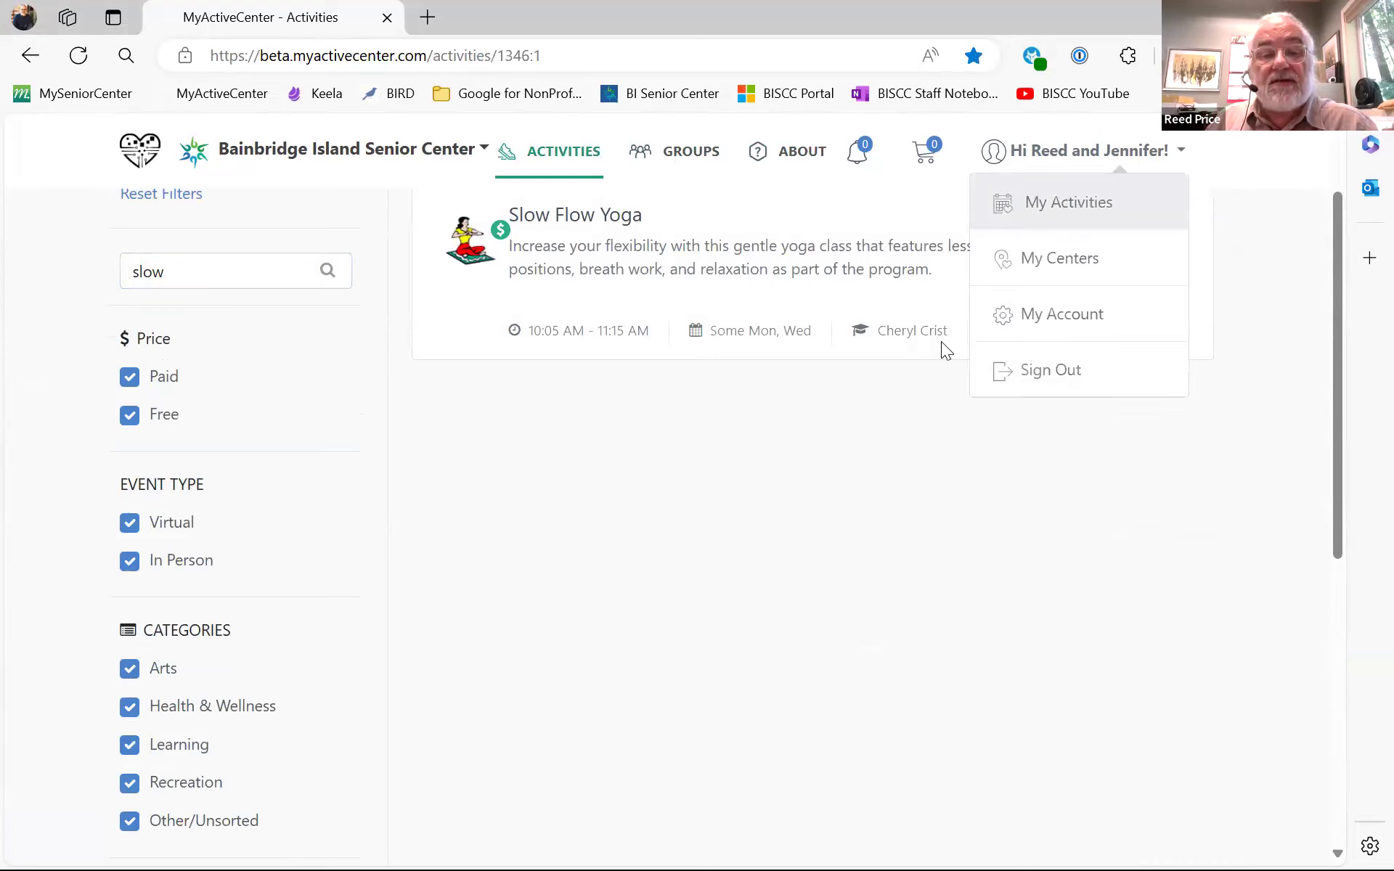
pyautogui.click(1066, 202)
pyautogui.scroll(-4, 941, 341)
pyautogui.scroll(4, 911, 329)
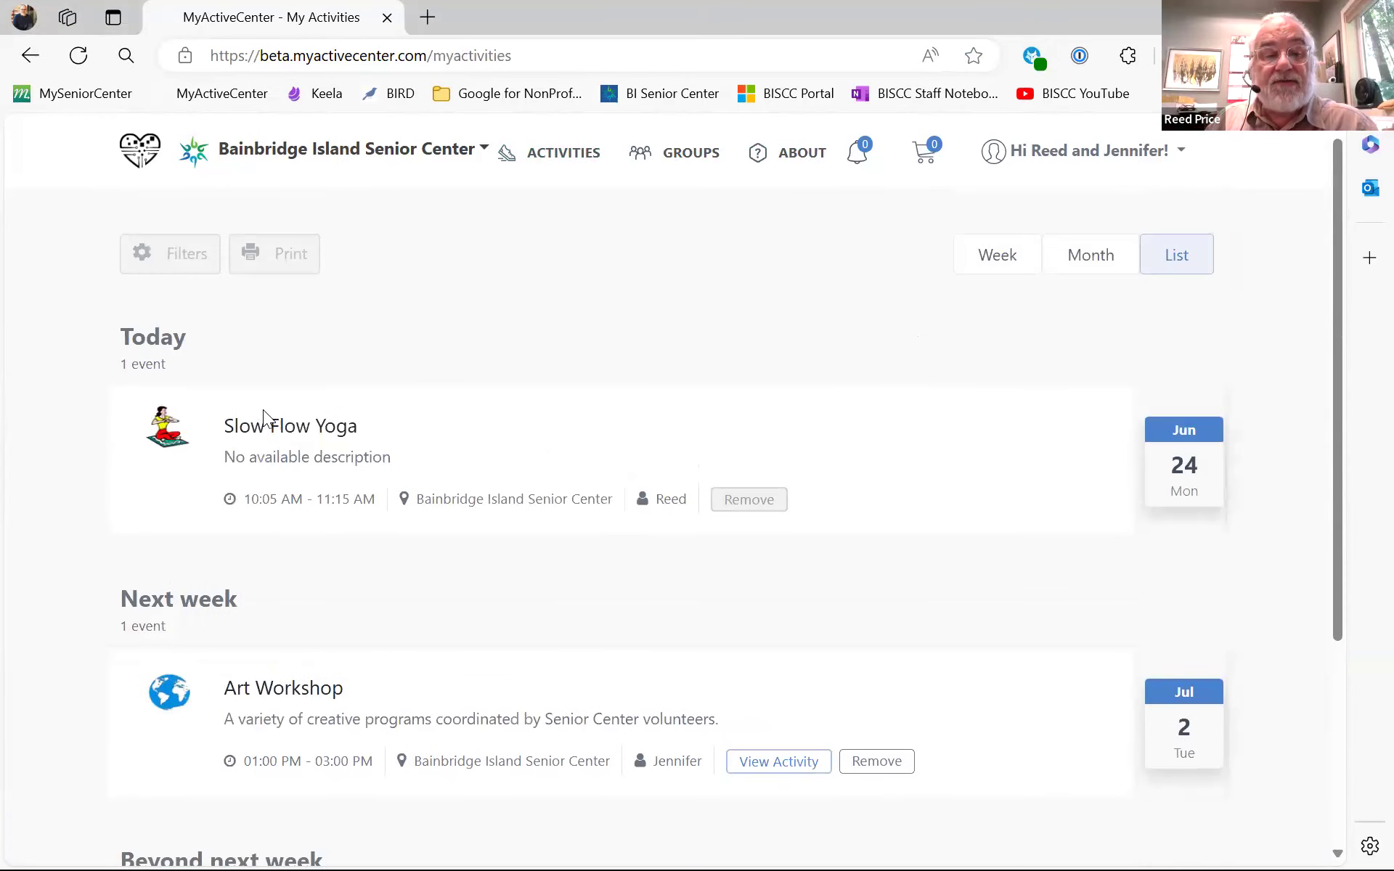
pyautogui.scroll(-4, 820, 440)
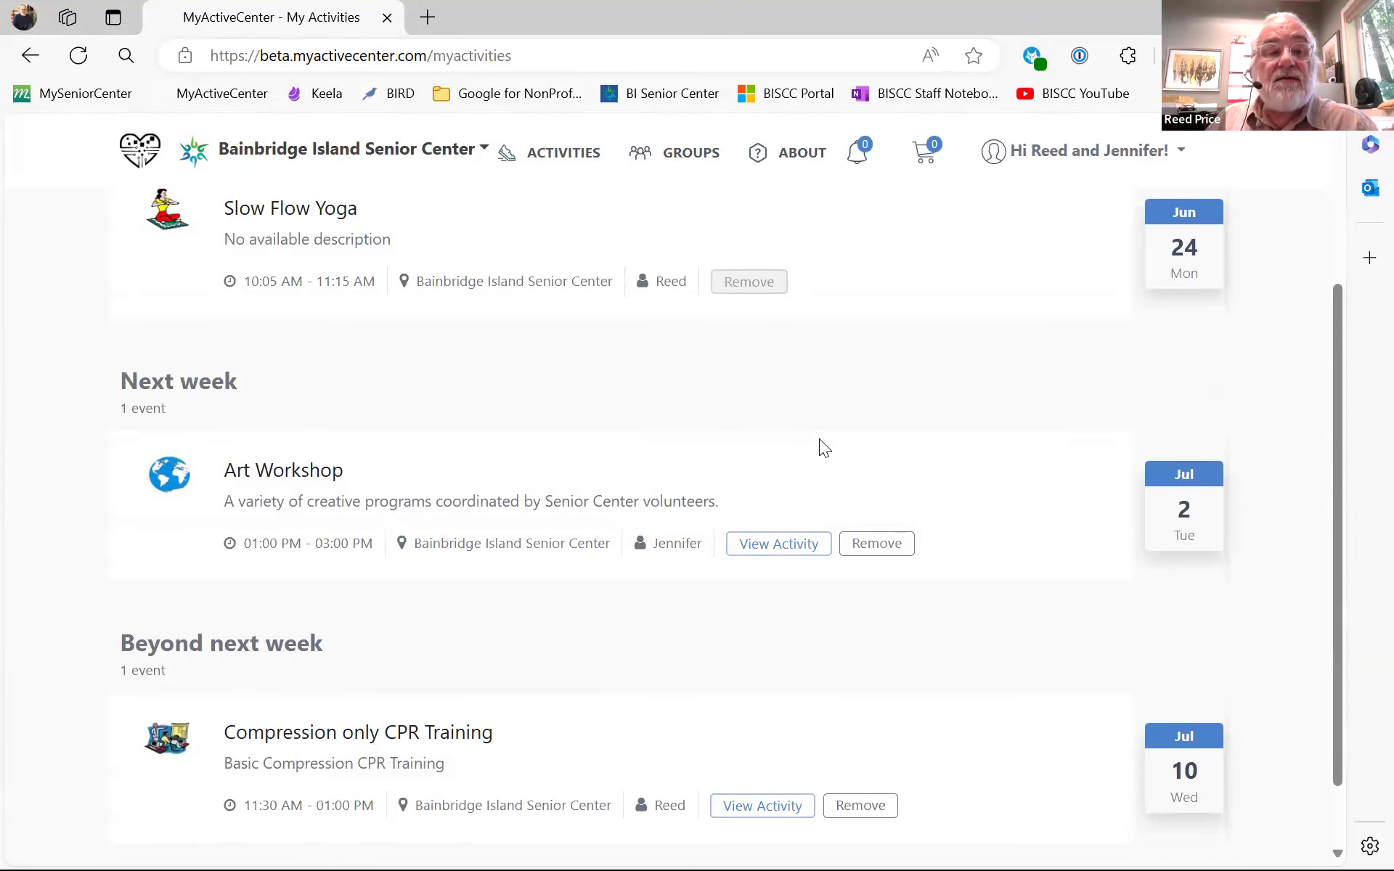
pyautogui.scroll(3, 806, 425)
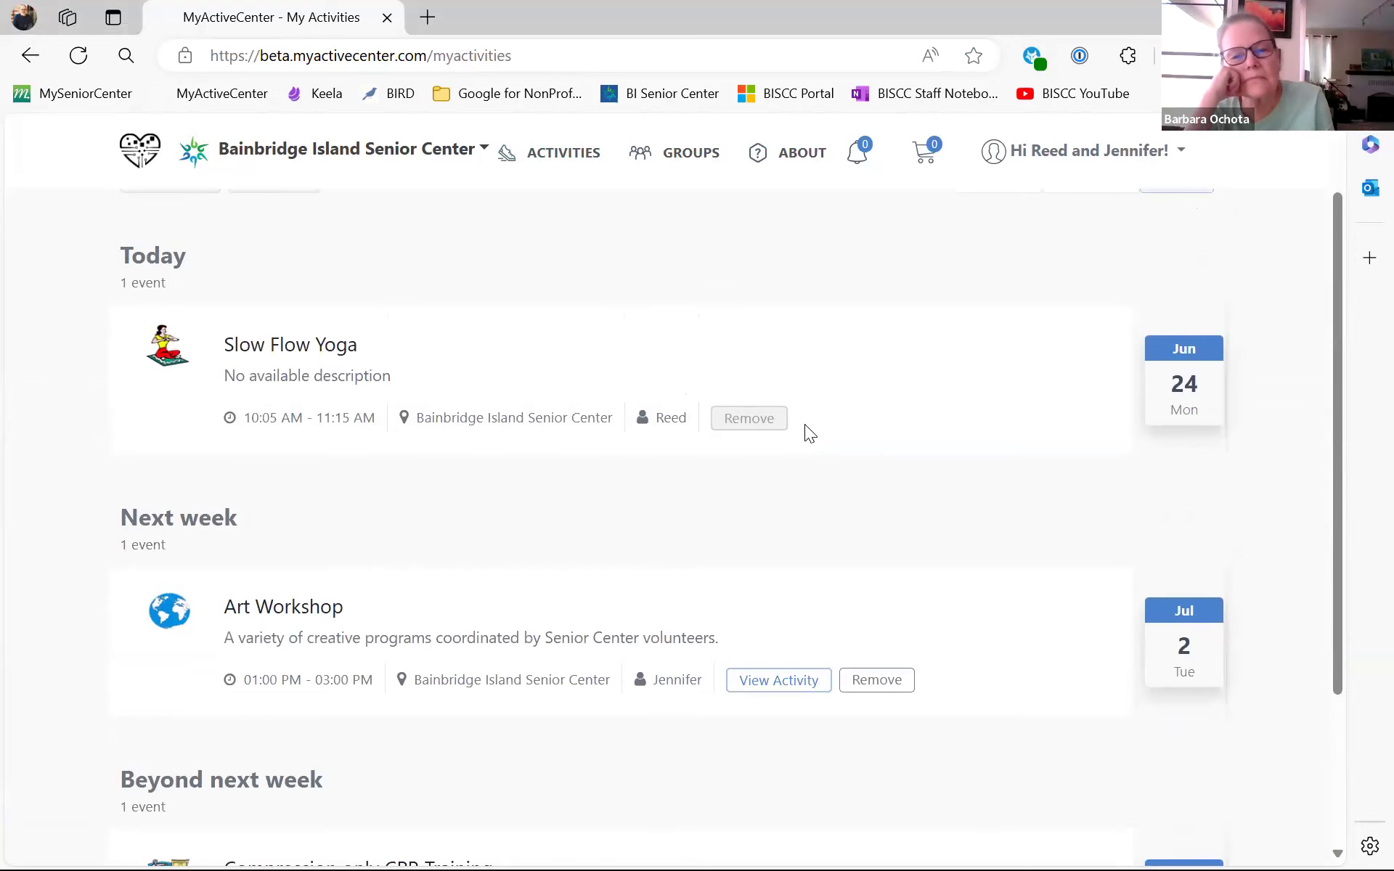
pyautogui.scroll(-3, 804, 424)
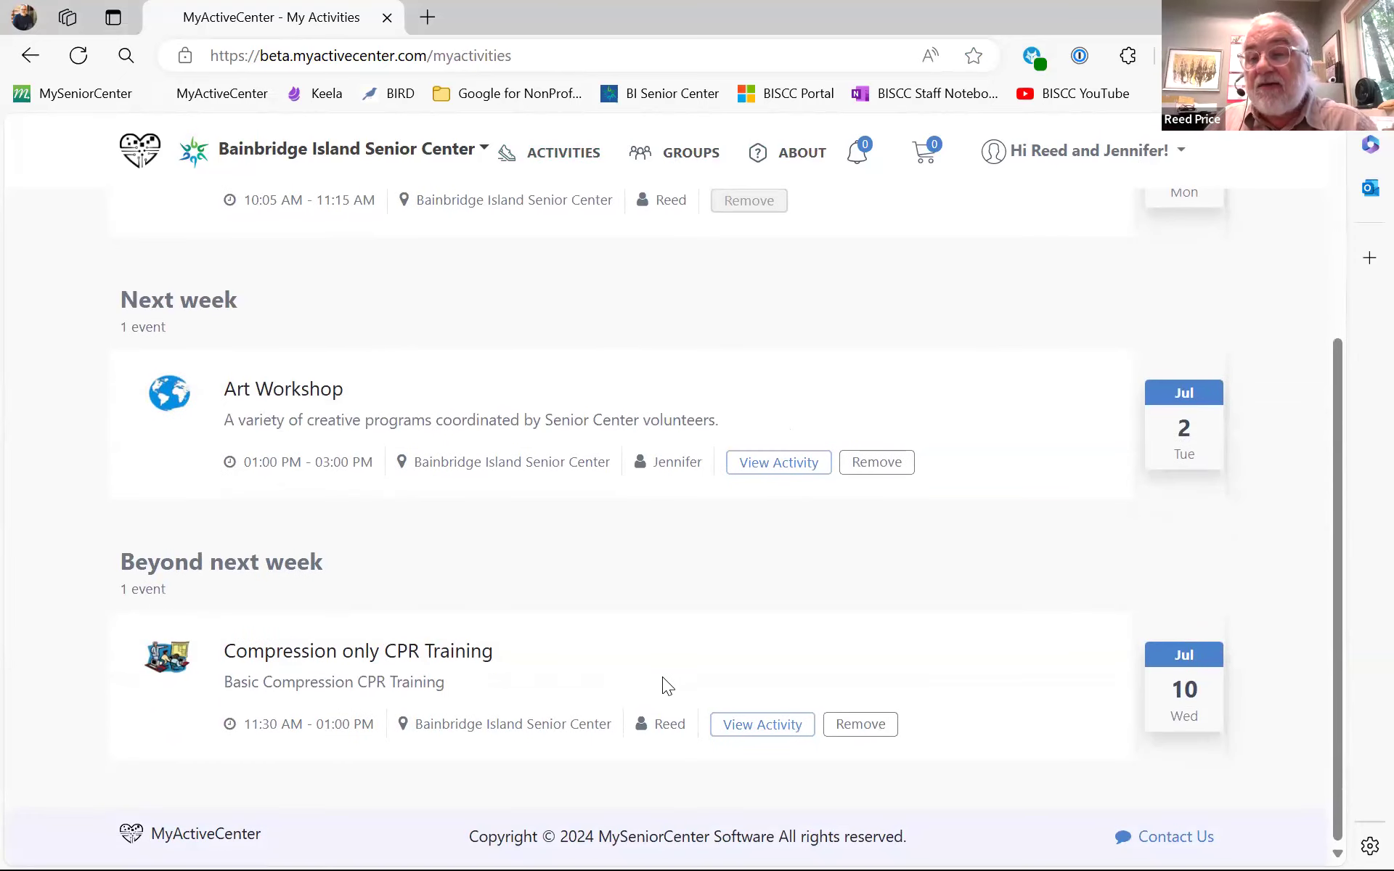
pyautogui.scroll(4, 840, 559)
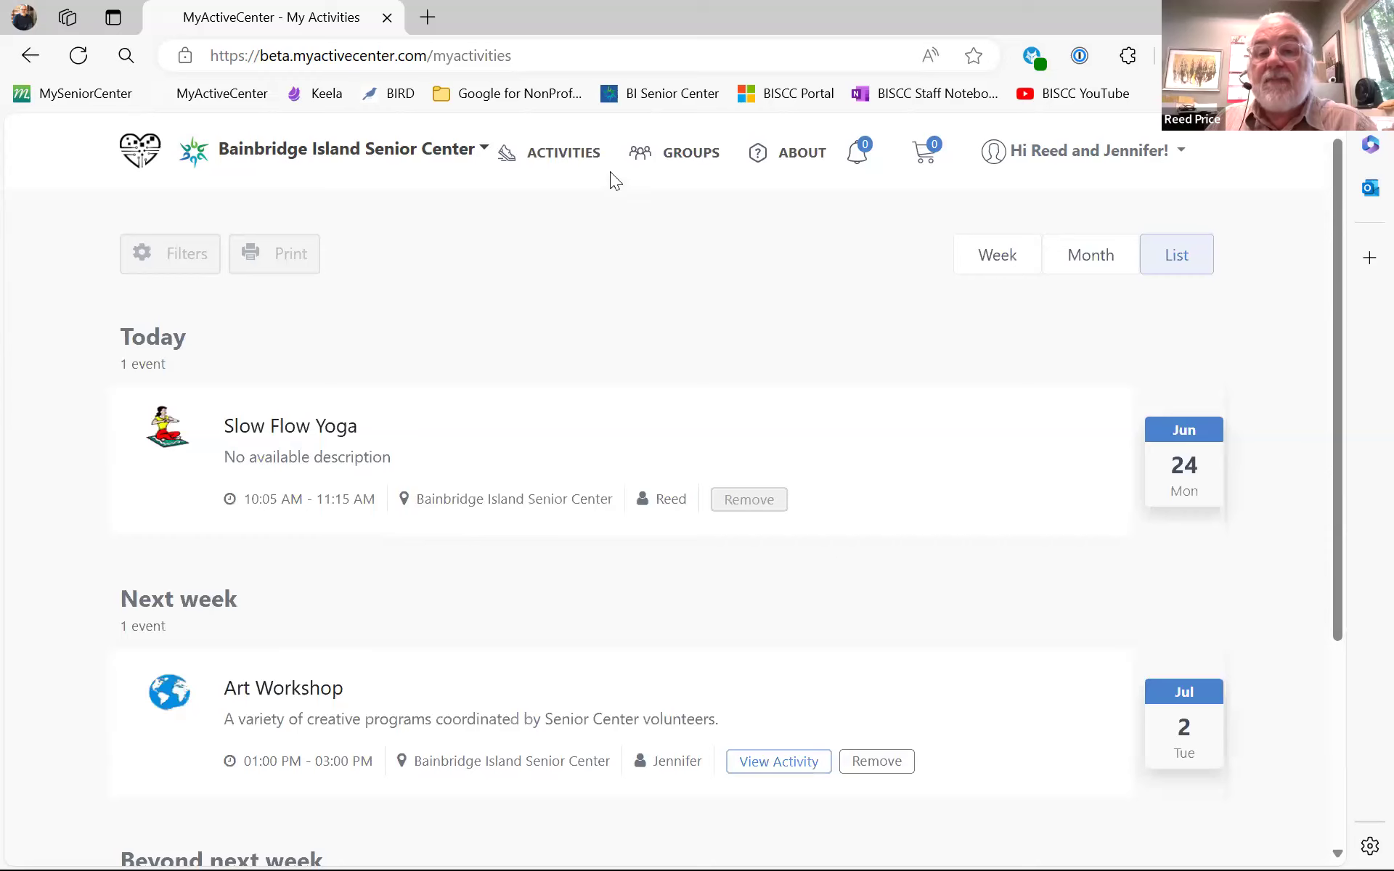
# - Browse the Groups page: .Memberships $20, Evergreen Singers $15–$30, German Conversation free
pyautogui.click(637, 156)
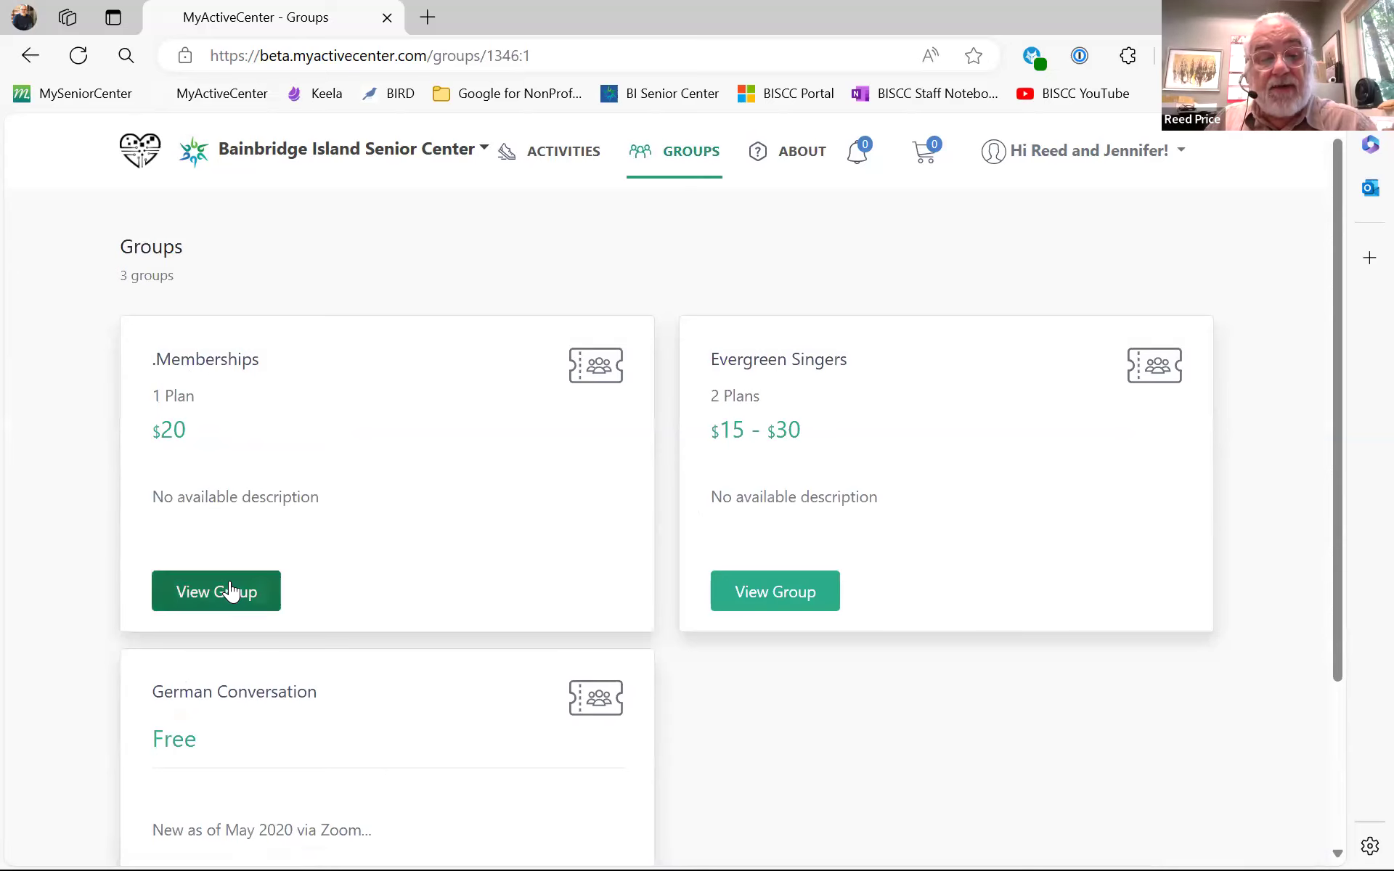
pyautogui.scroll(-1, 366, 475)
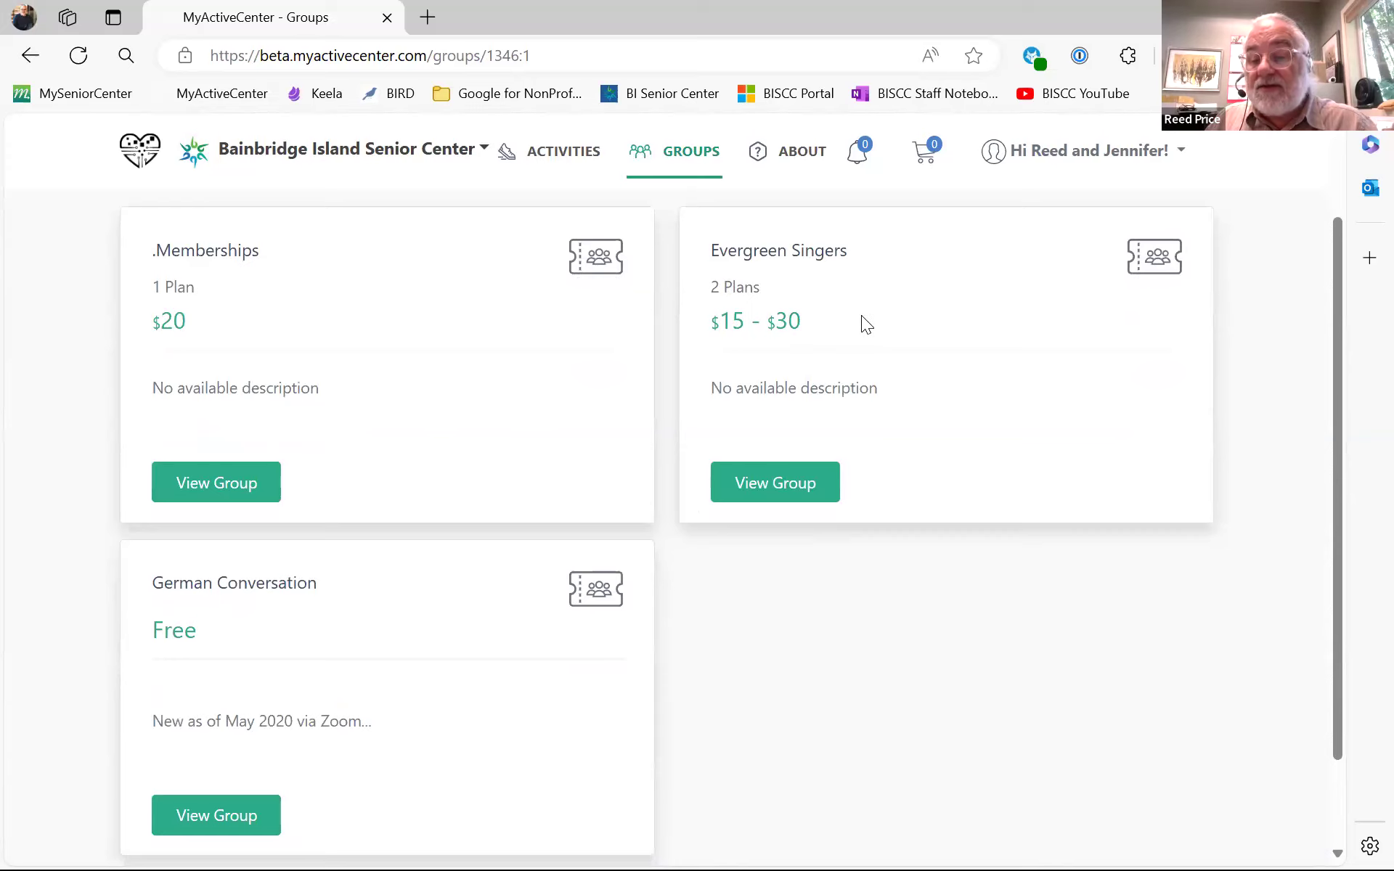
pyautogui.scroll(-1, 870, 318)
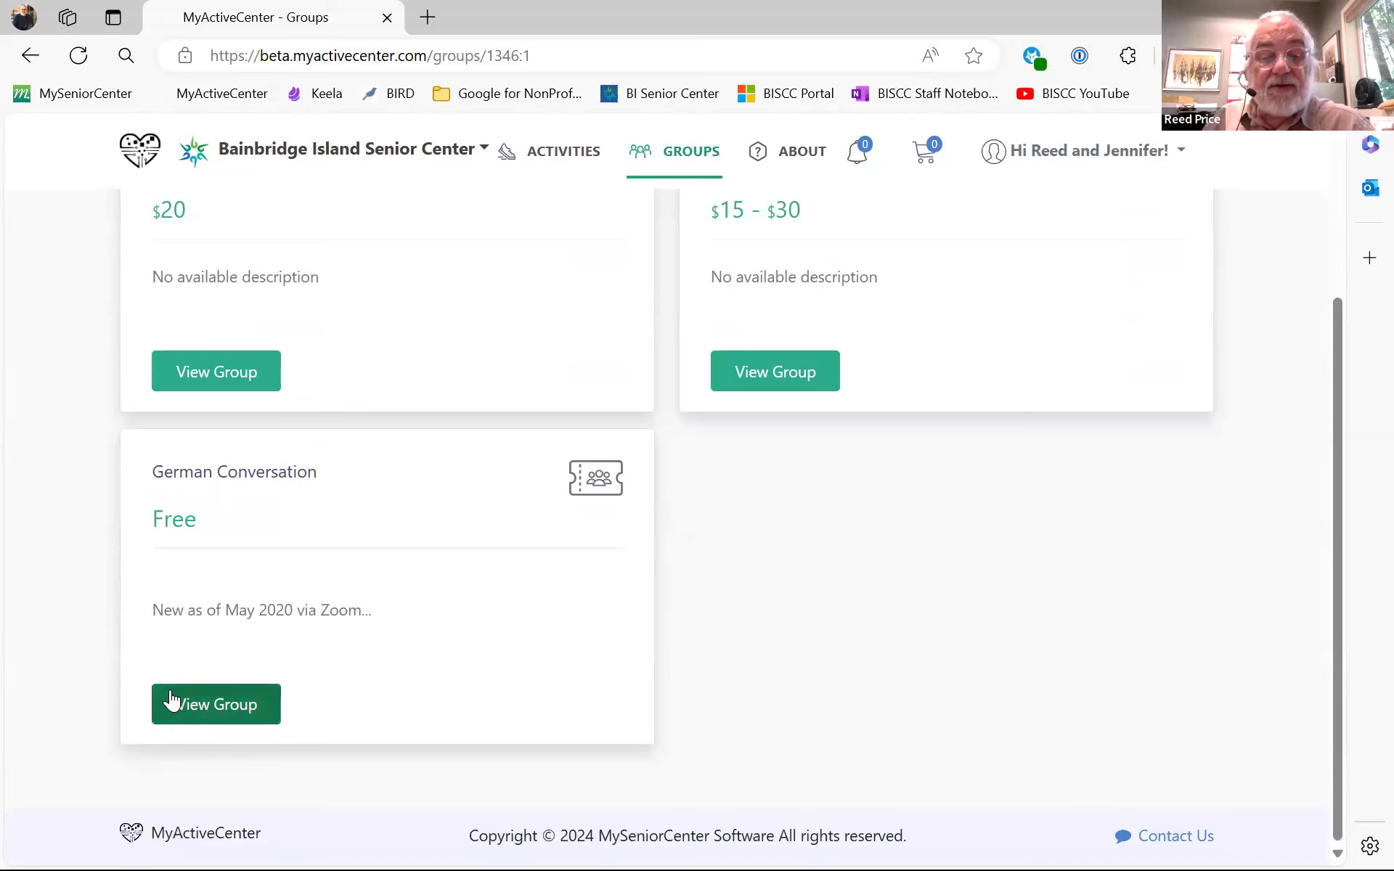
pyautogui.scroll(2, 385, 569)
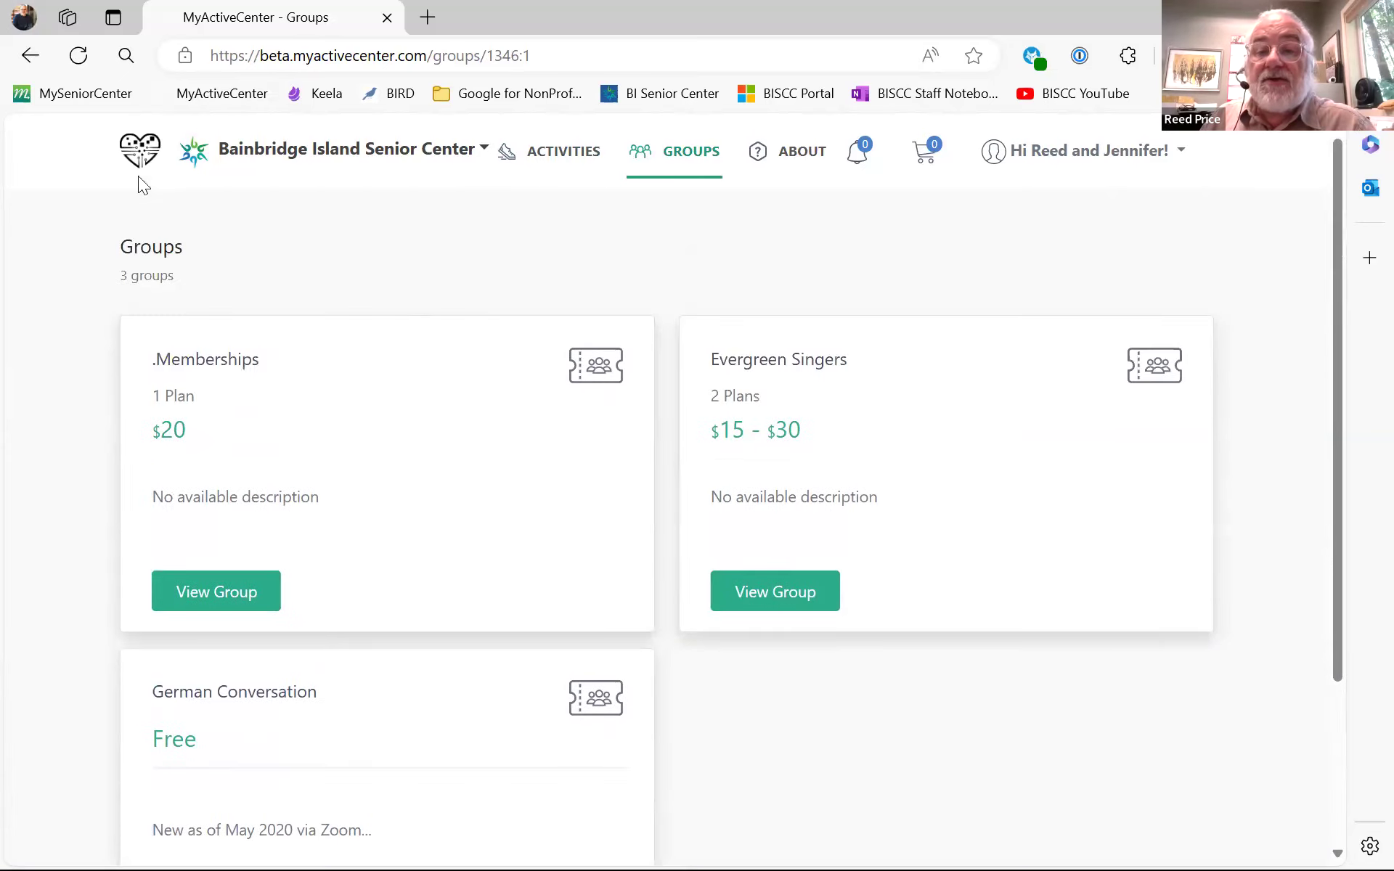
# - Check the About page, then clear the 'slow' search to list all 76 activities
pyautogui.click(806, 152)
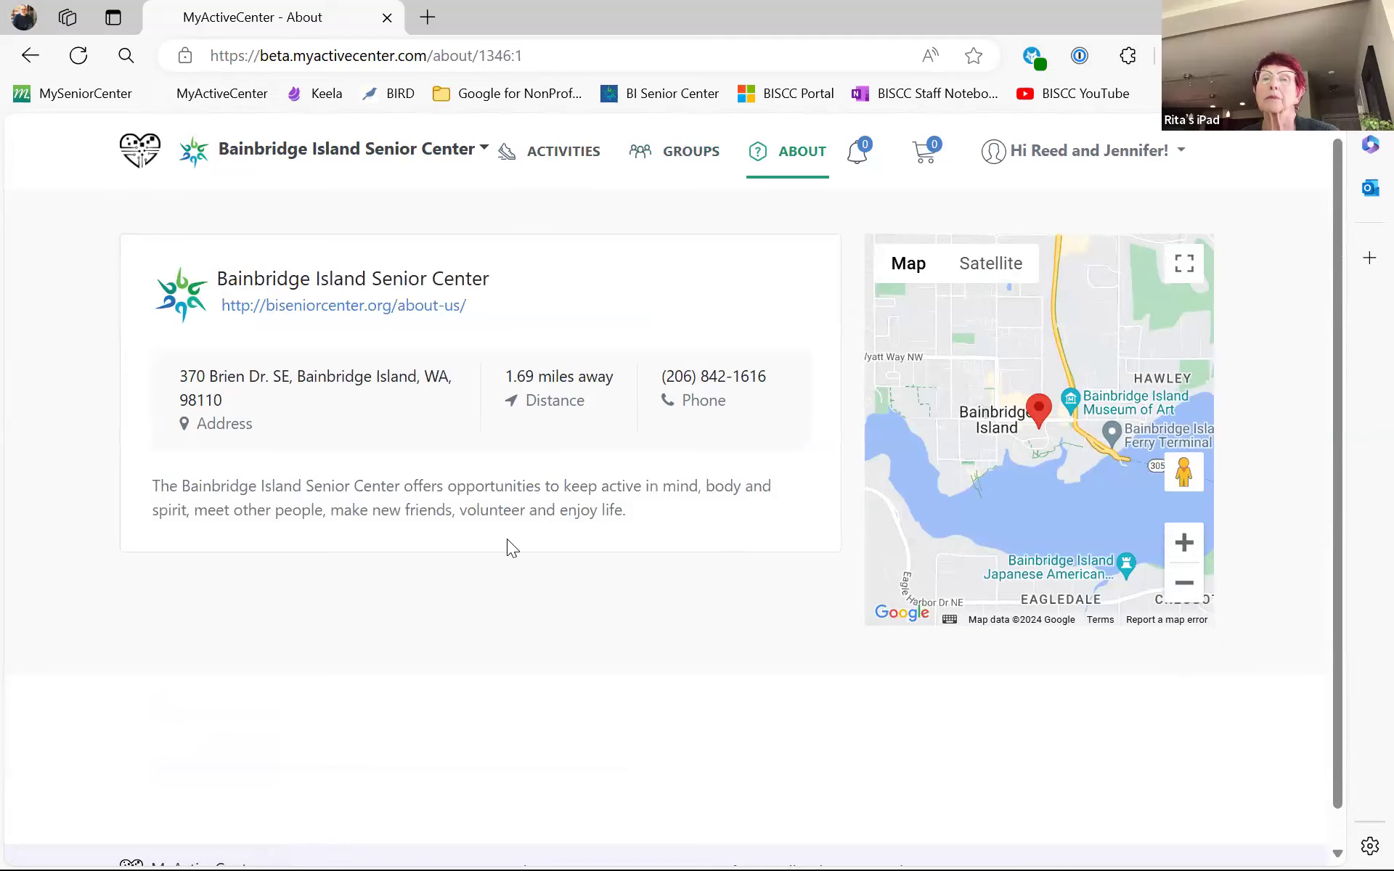
pyautogui.click(572, 156)
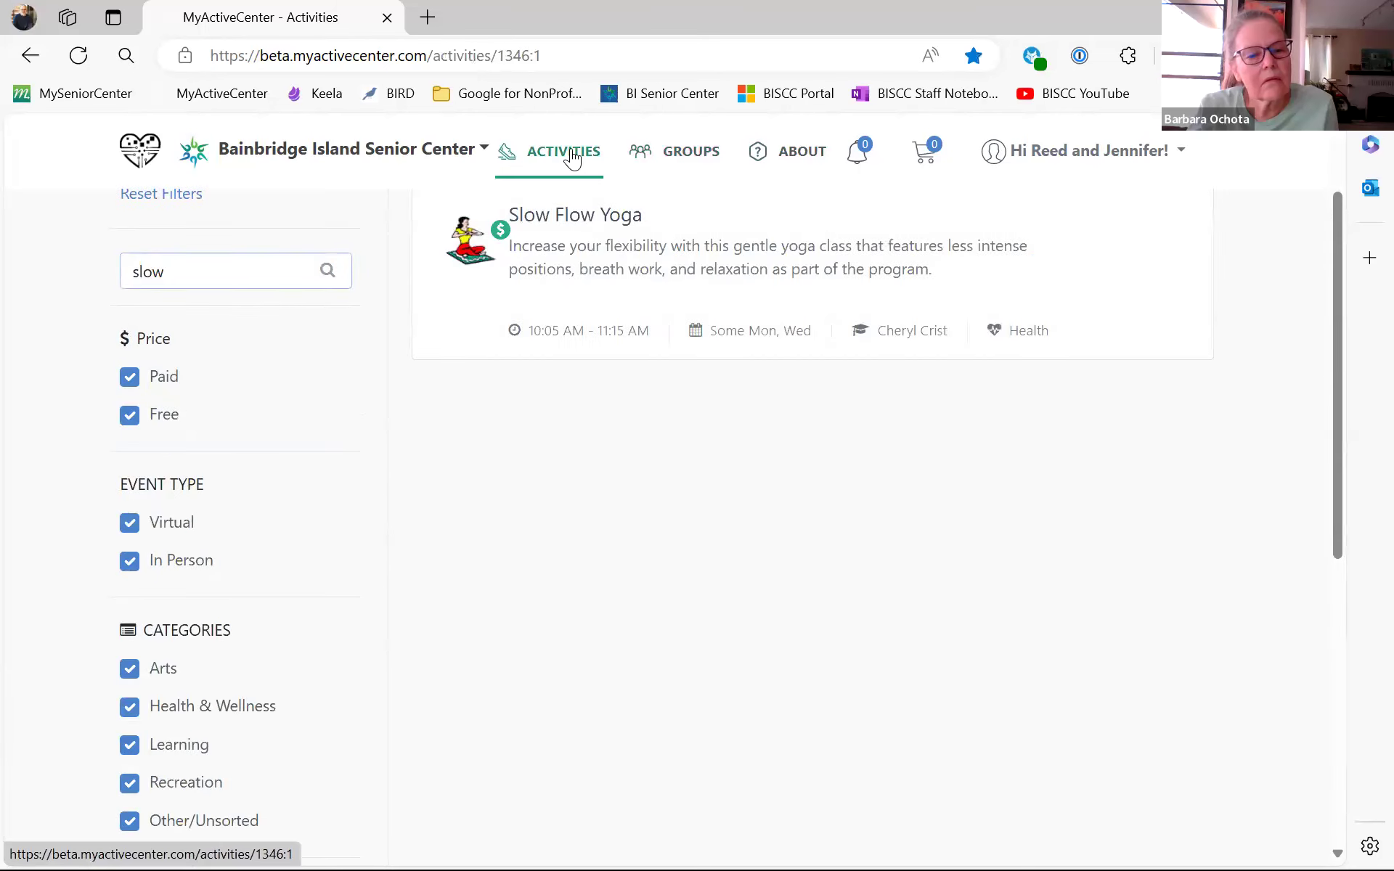
pyautogui.moveTo(193, 258); pyautogui.dragTo(10, 267)
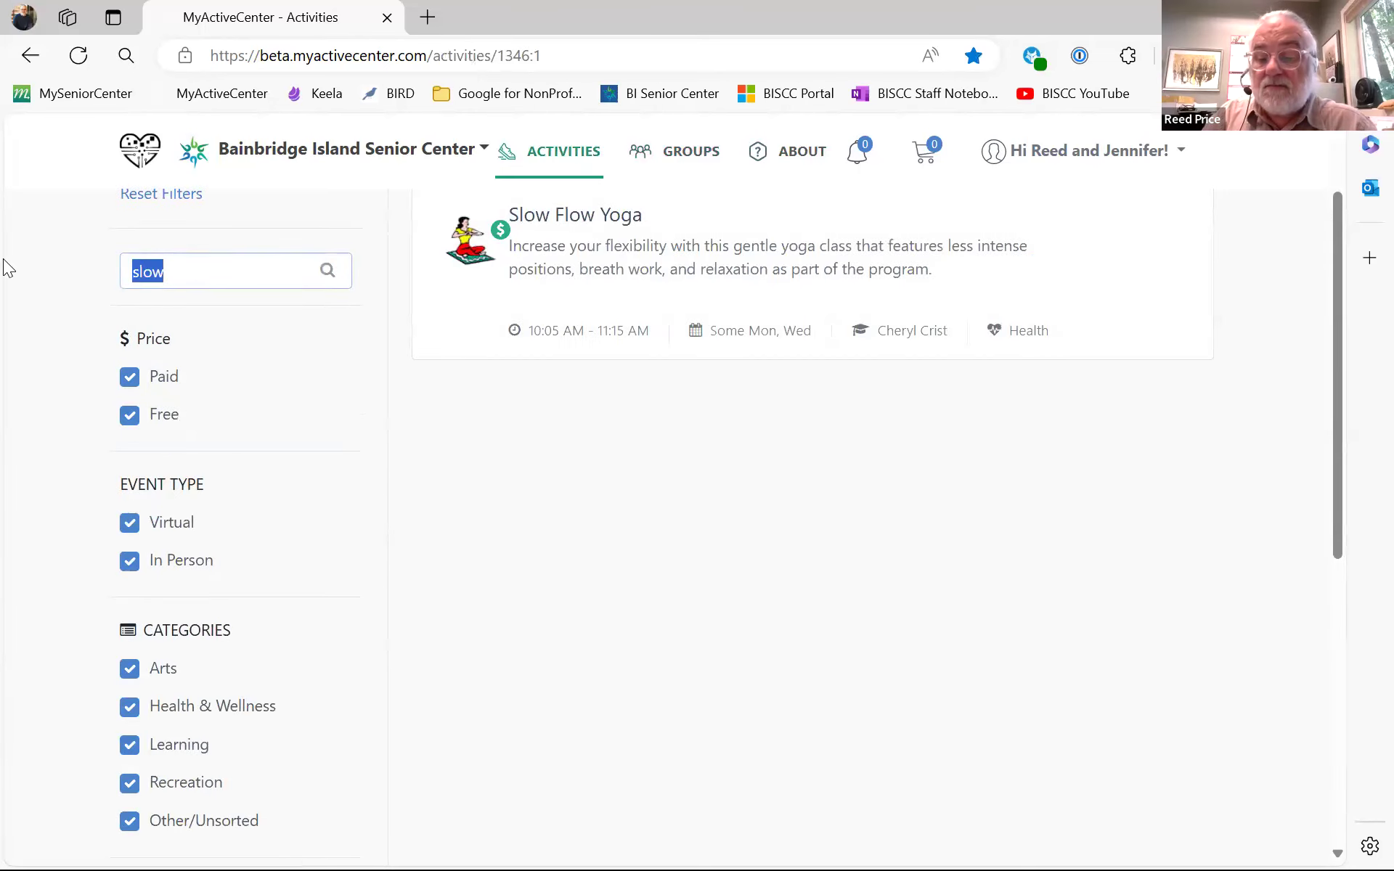
pyautogui.press('BackSpace')
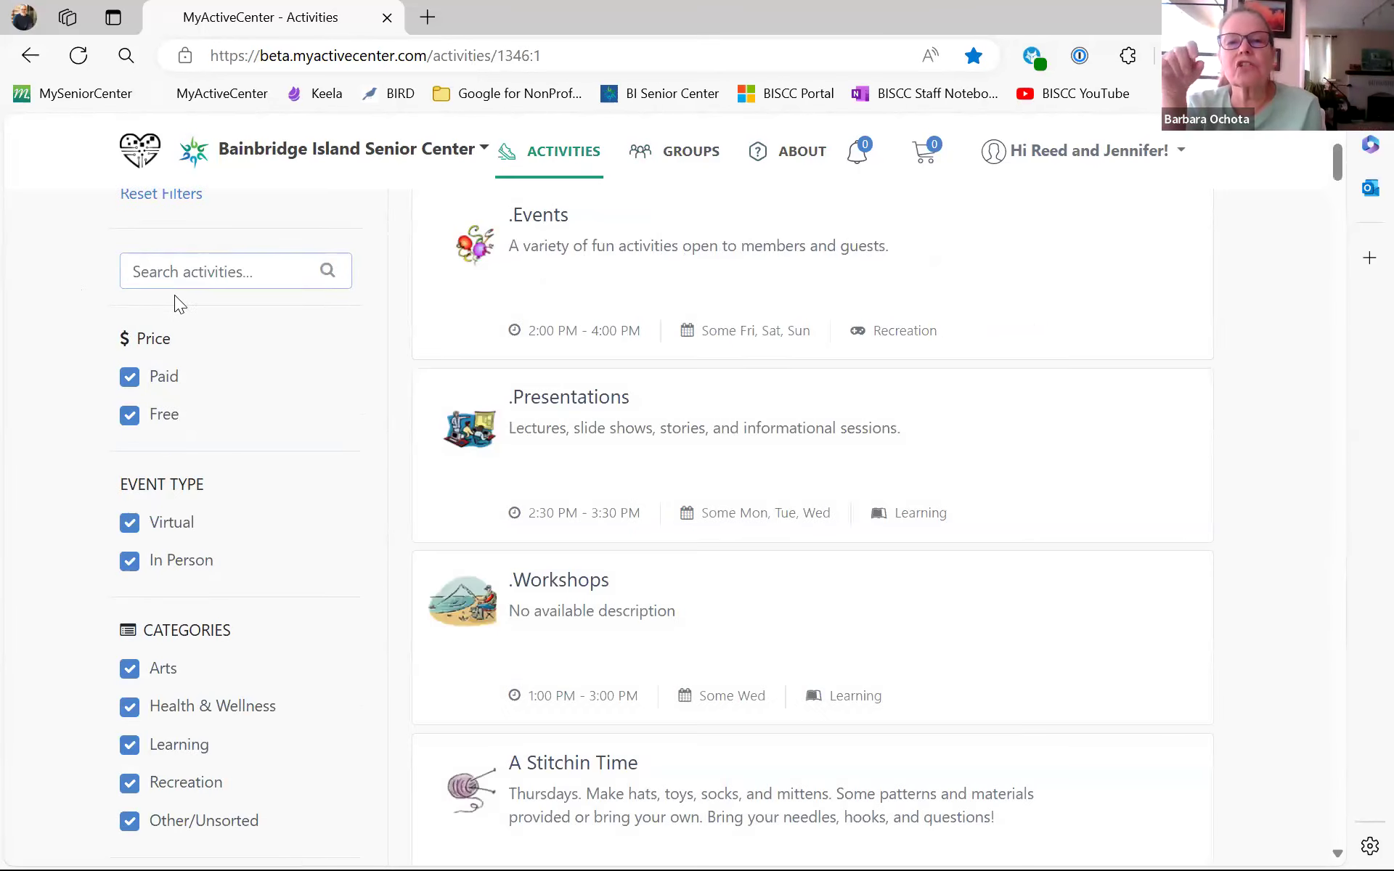
pyautogui.scroll(2, 598, 364)
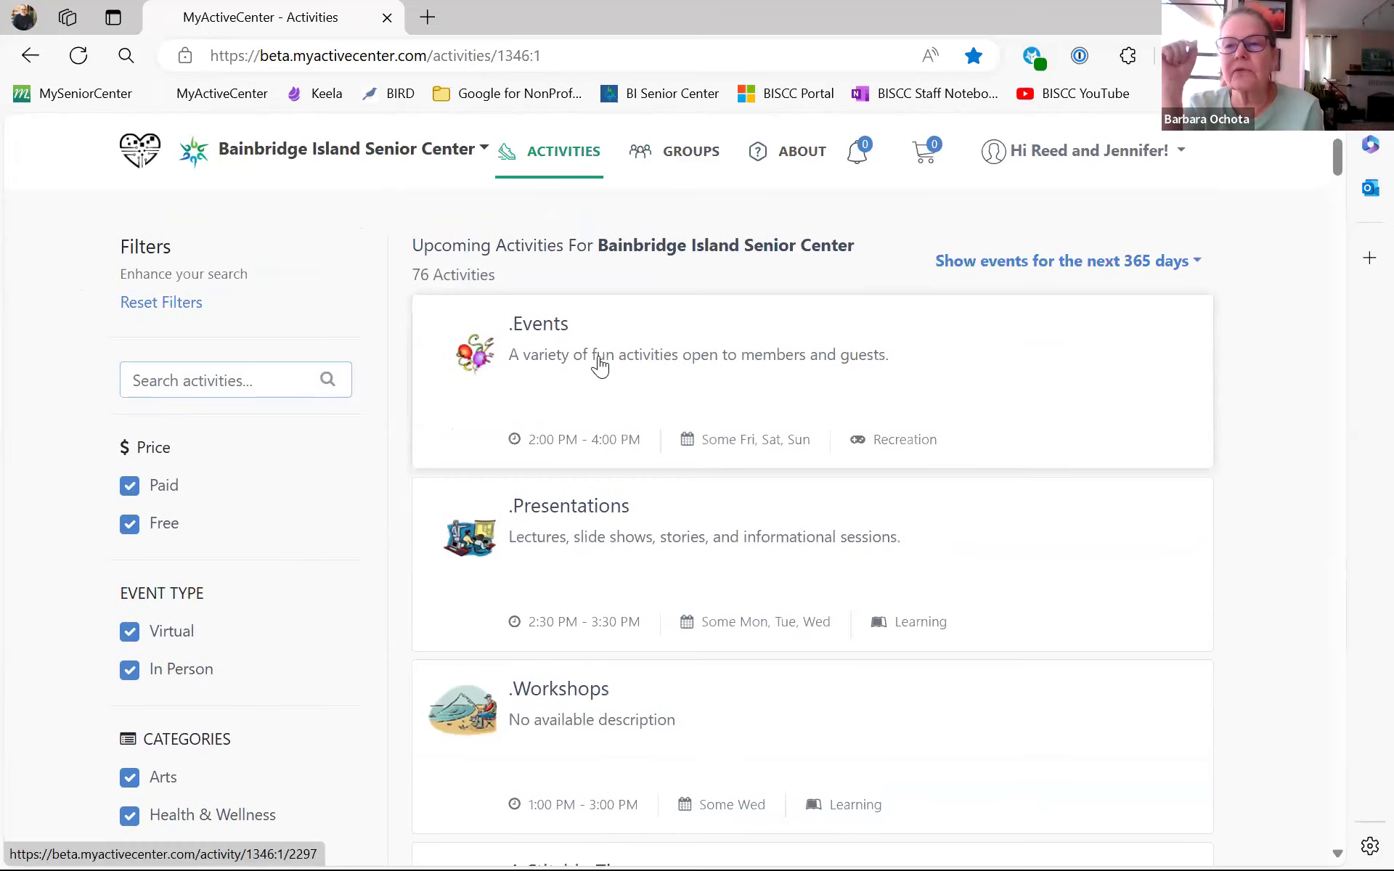
# - Visit My Account, then open the empty cart showing $0.00 total and wallets of $0.00 and $30.00
pyautogui.click(1112, 149)
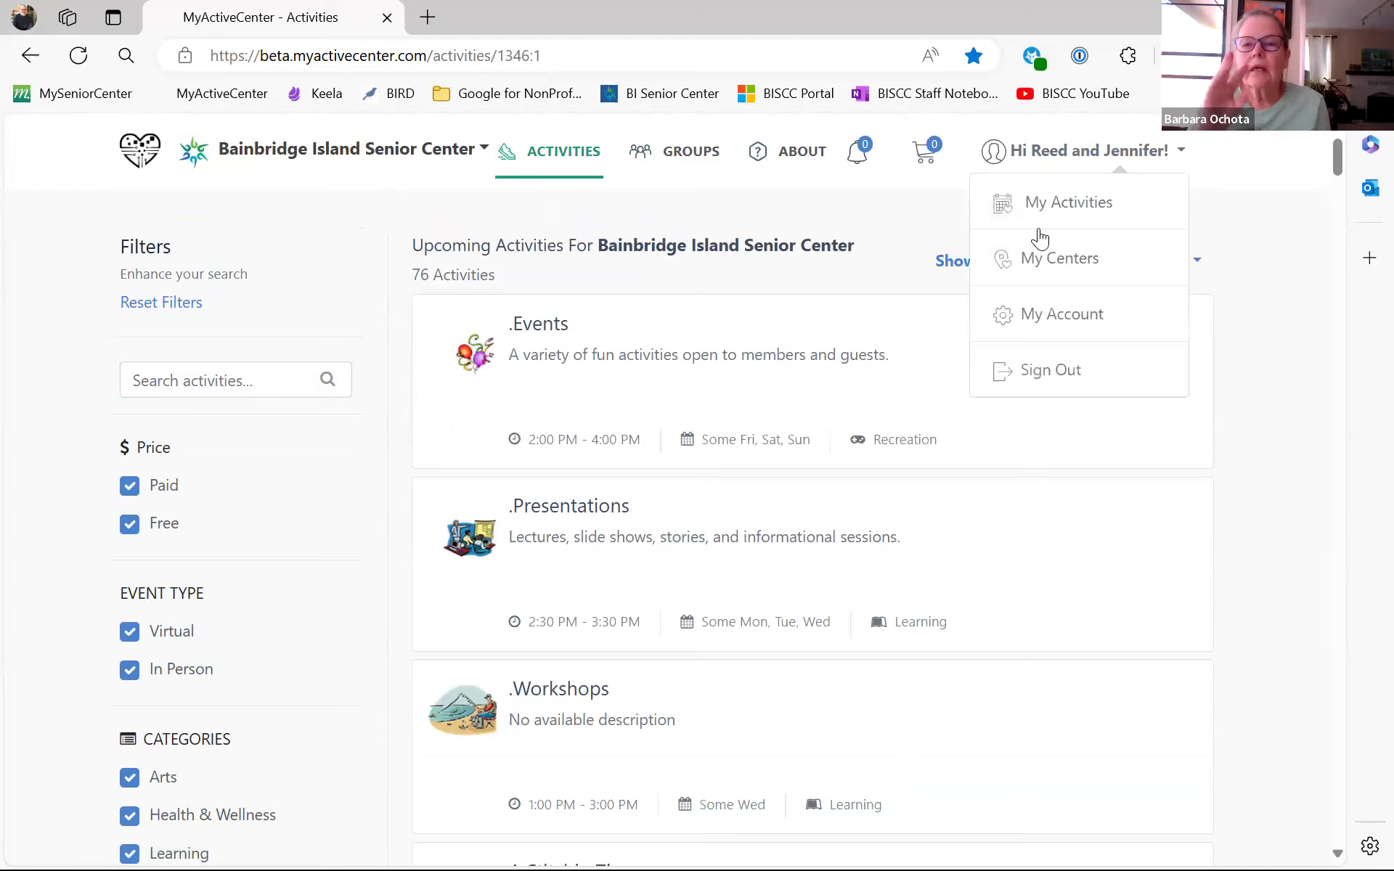
pyautogui.click(1031, 312)
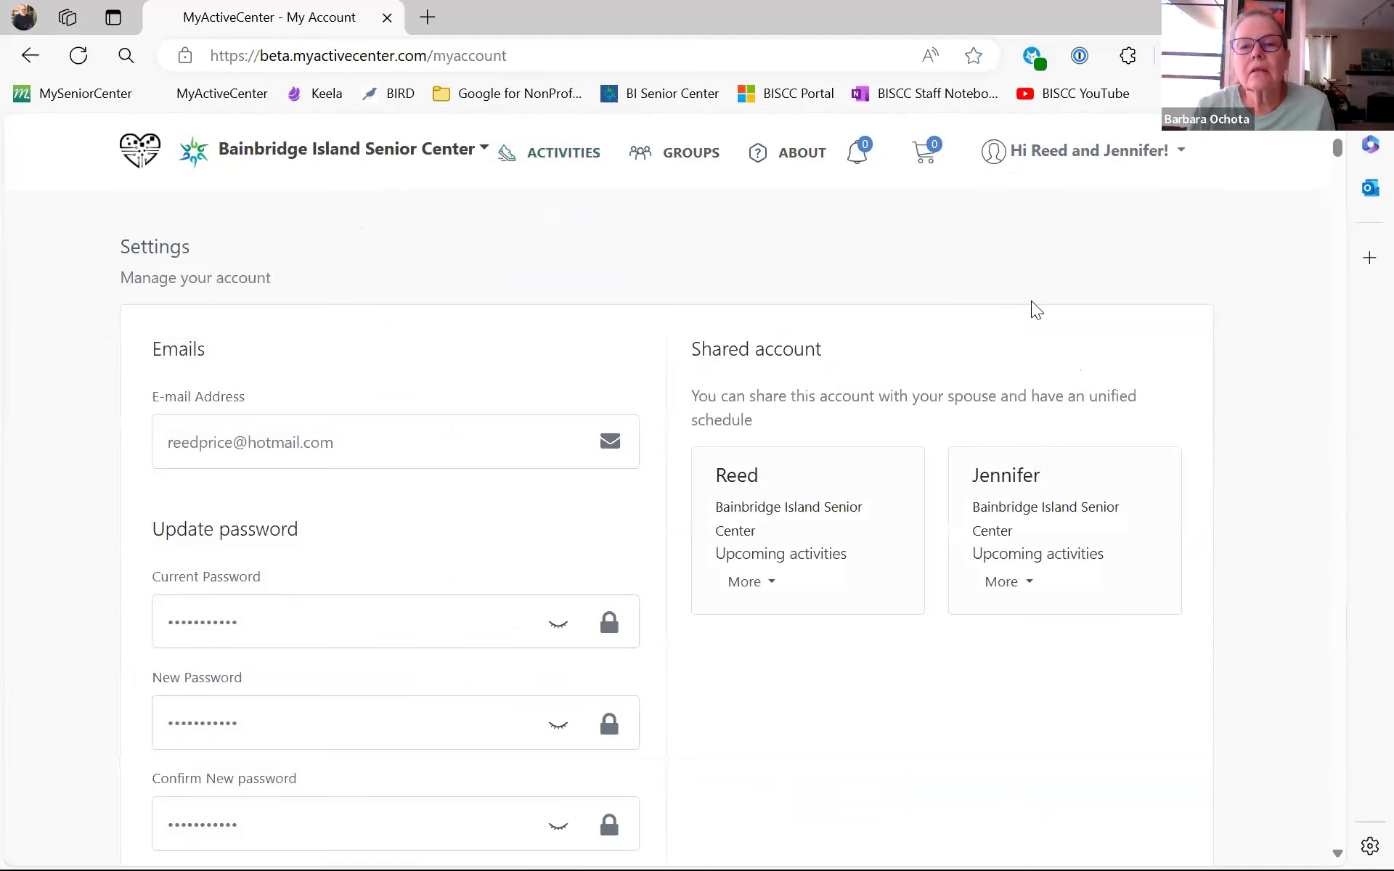
pyautogui.click(926, 154)
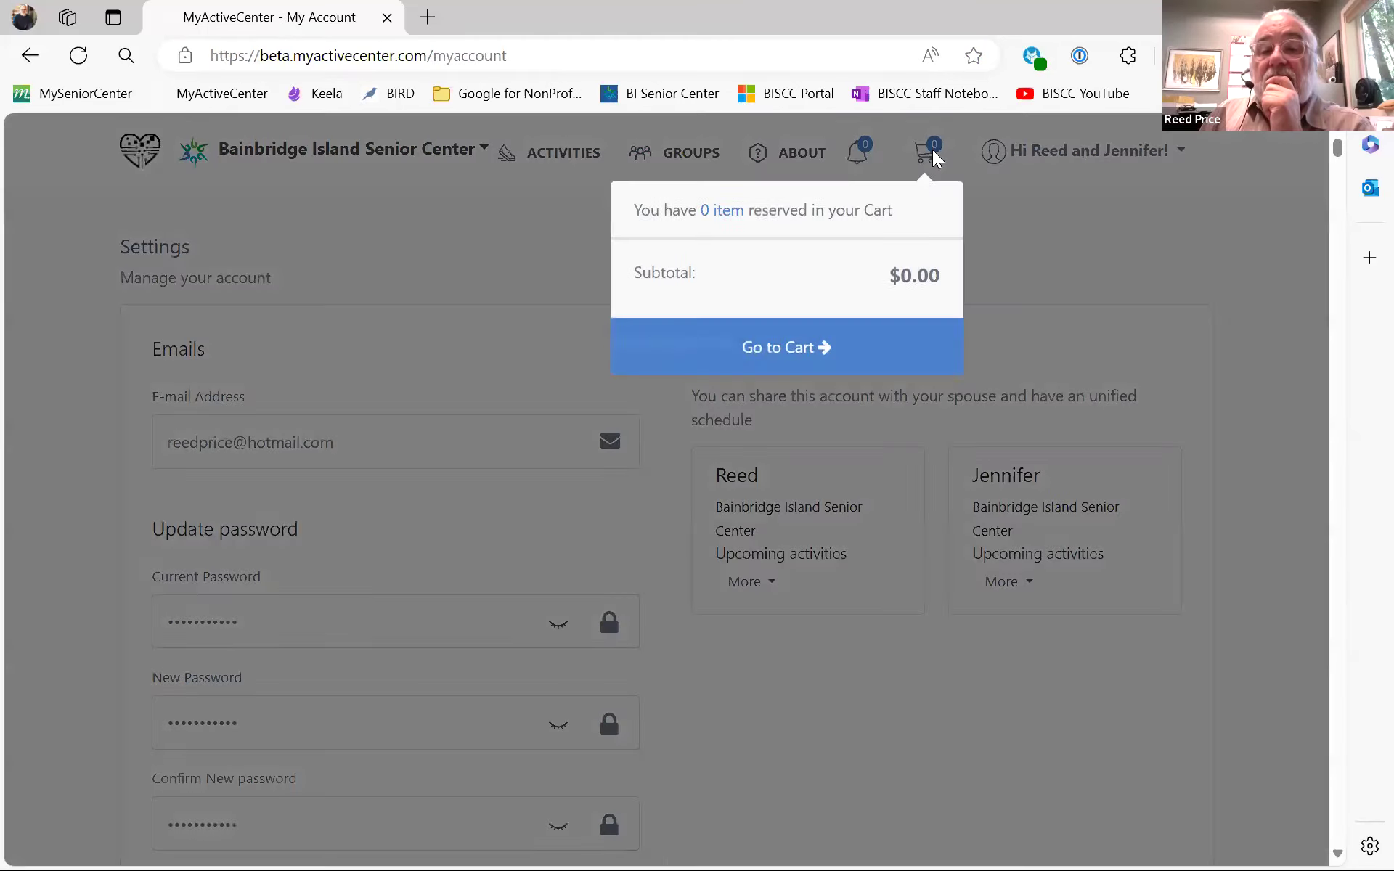
pyautogui.click(807, 350)
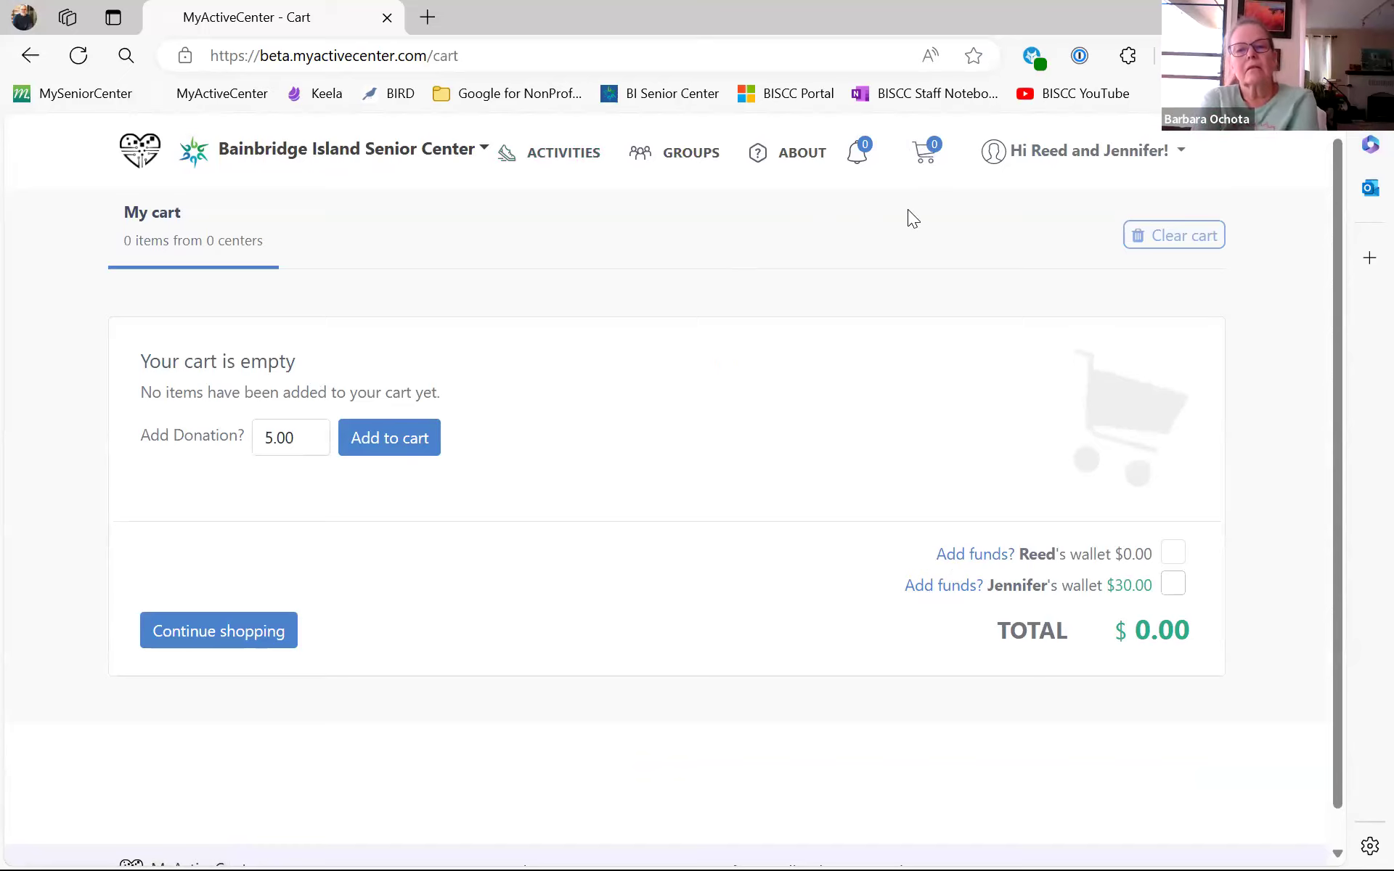
pyautogui.click(862, 151)
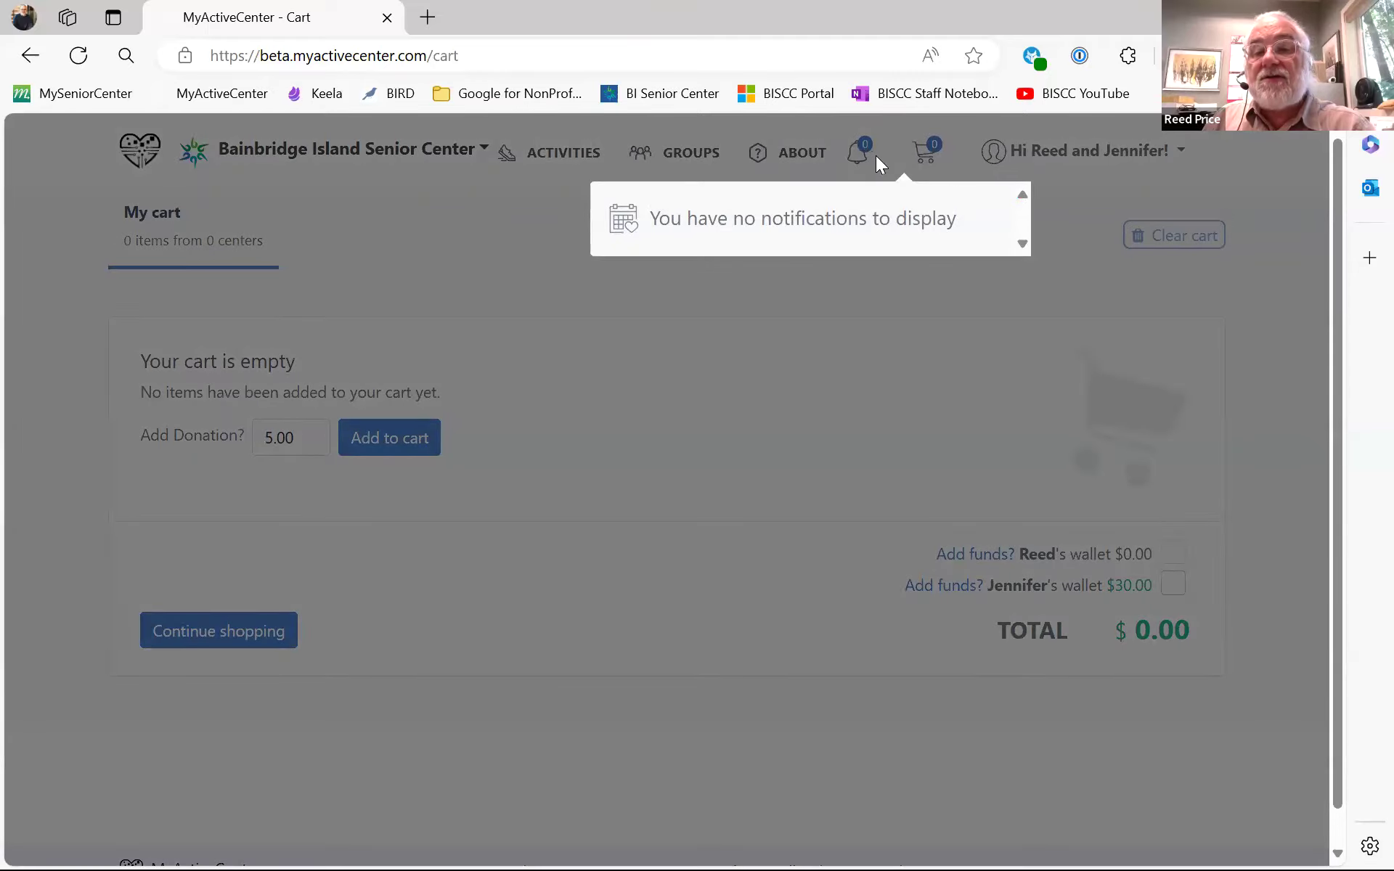
pyautogui.click(781, 359)
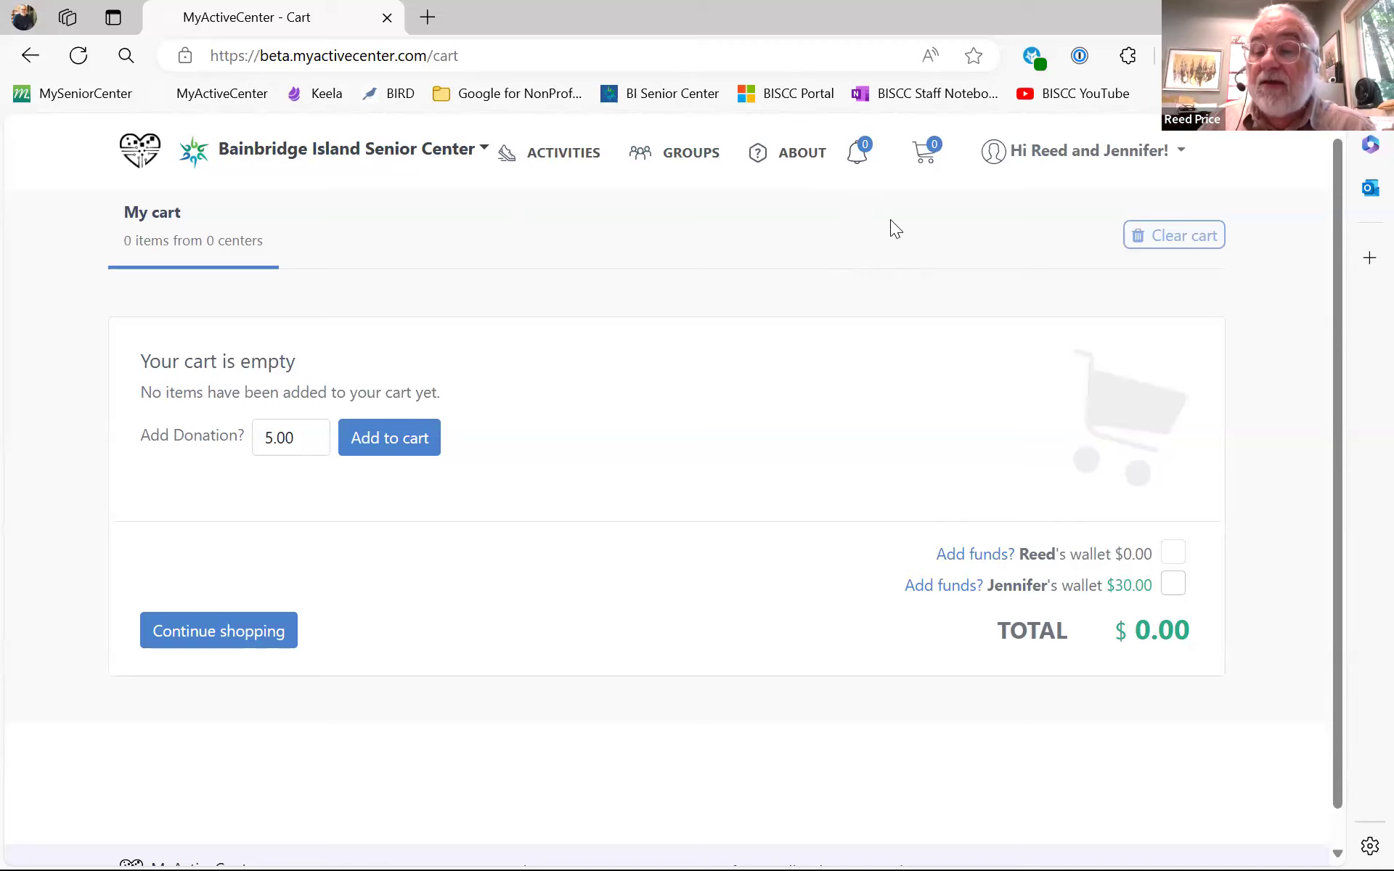
# - Open My Centers, show all available senior centers, and scroll down through the list
pyautogui.click(485, 152)
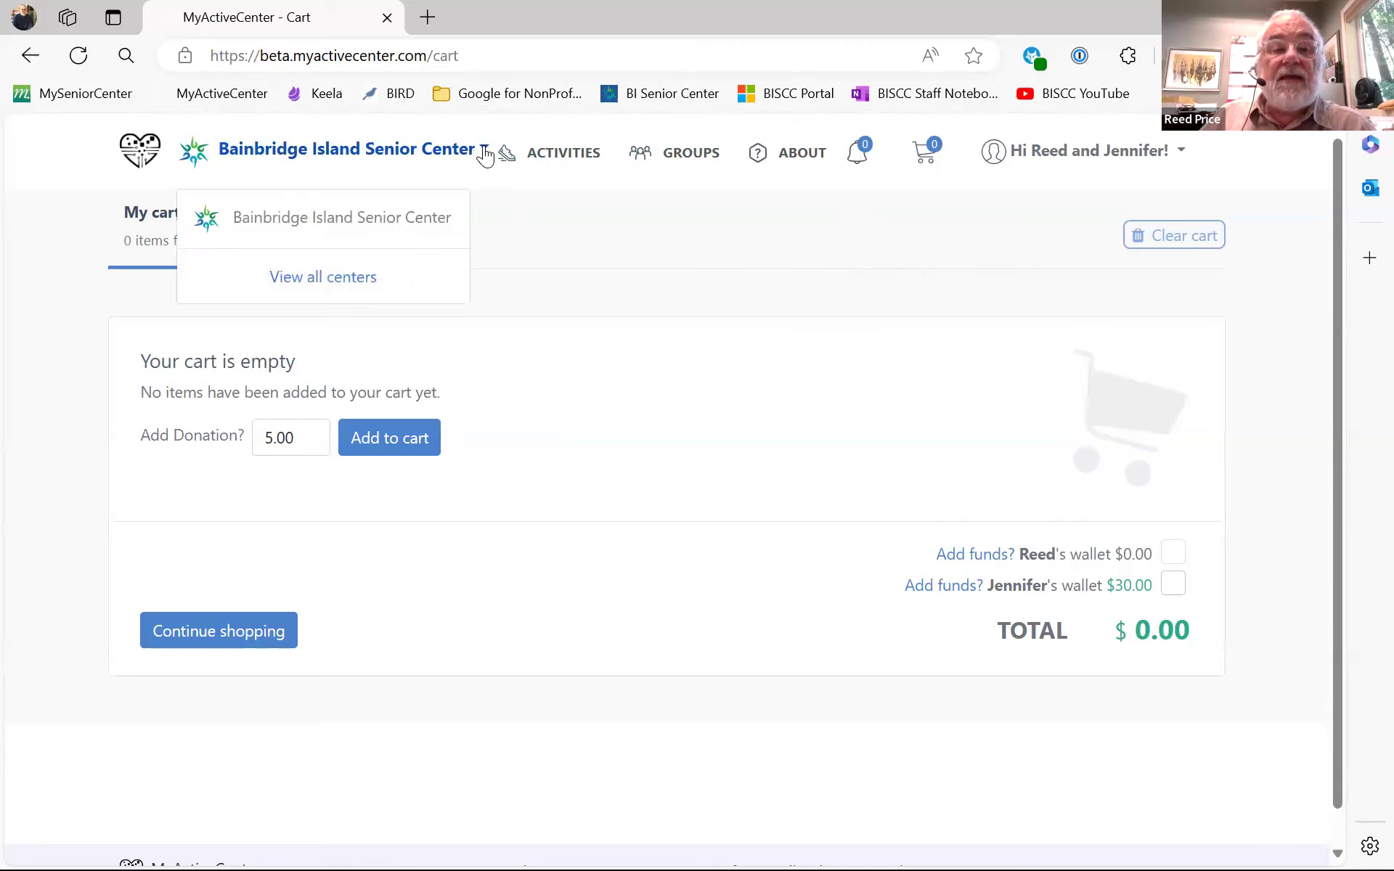
pyautogui.click(339, 263)
pyautogui.scroll(-3, 1145, 363)
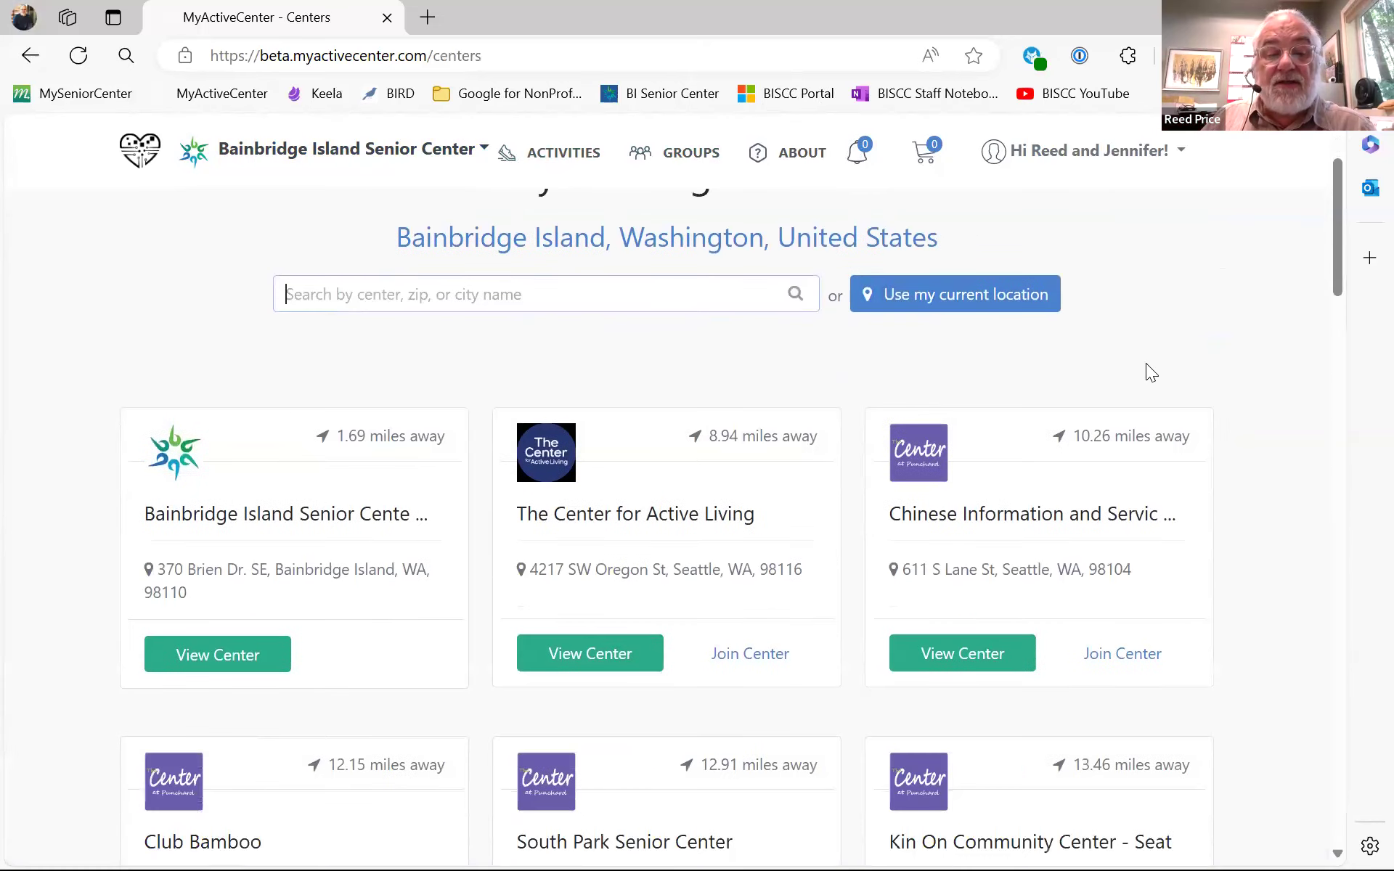
pyautogui.scroll(-7, 1146, 364)
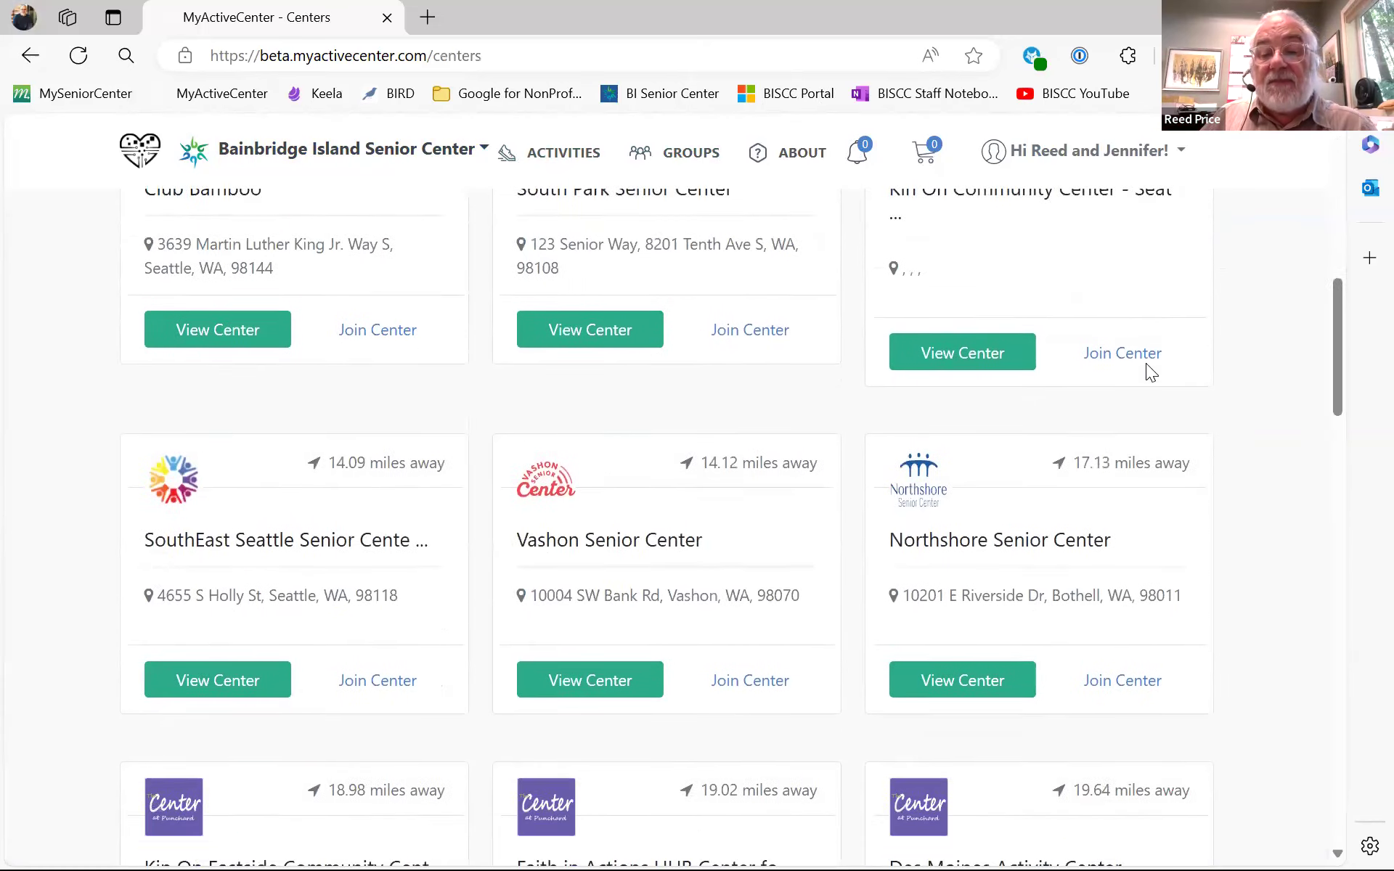
pyautogui.scroll(-5, 1145, 363)
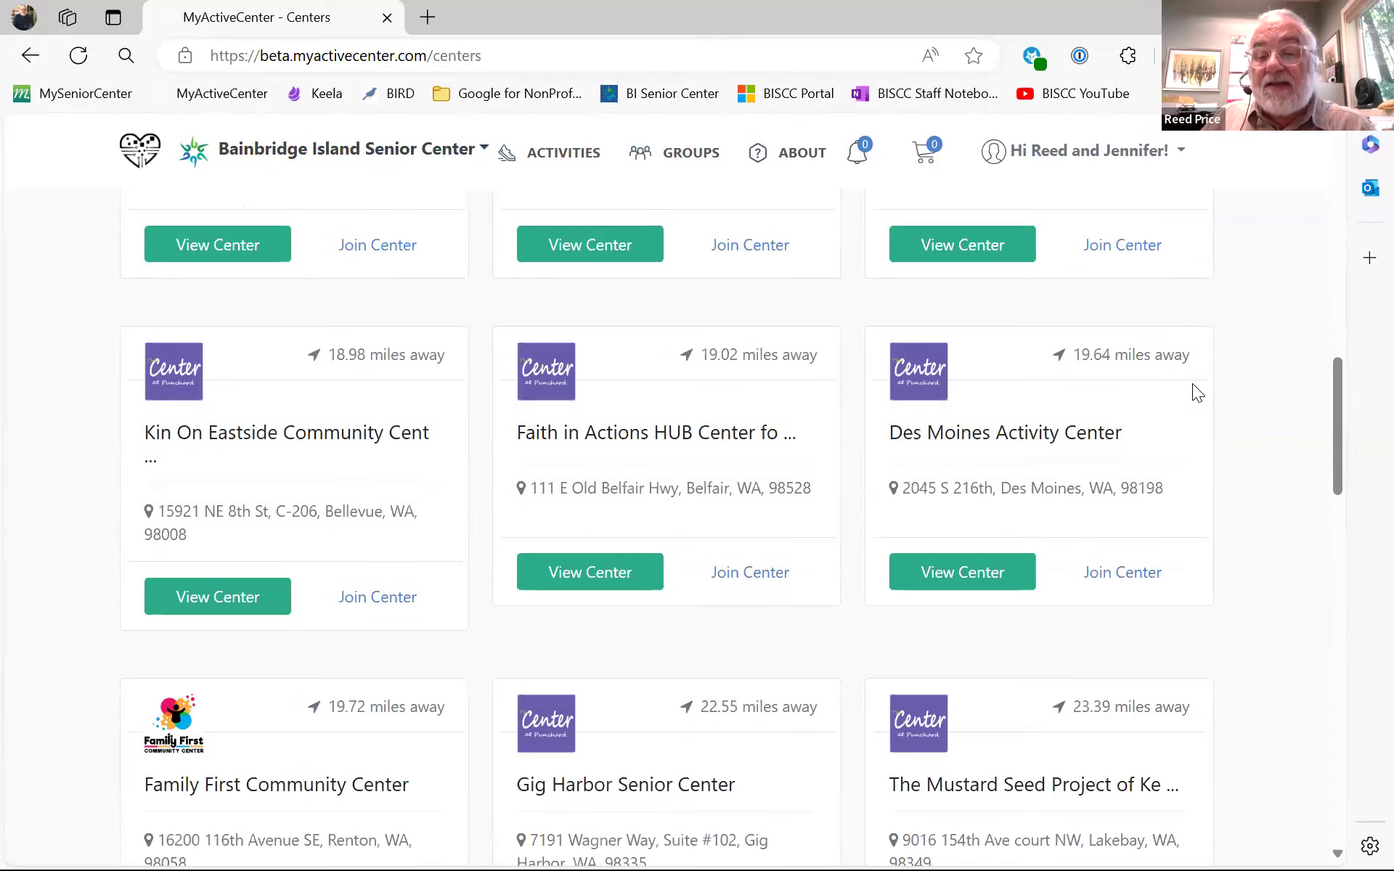
pyautogui.scroll(-5, 1192, 385)
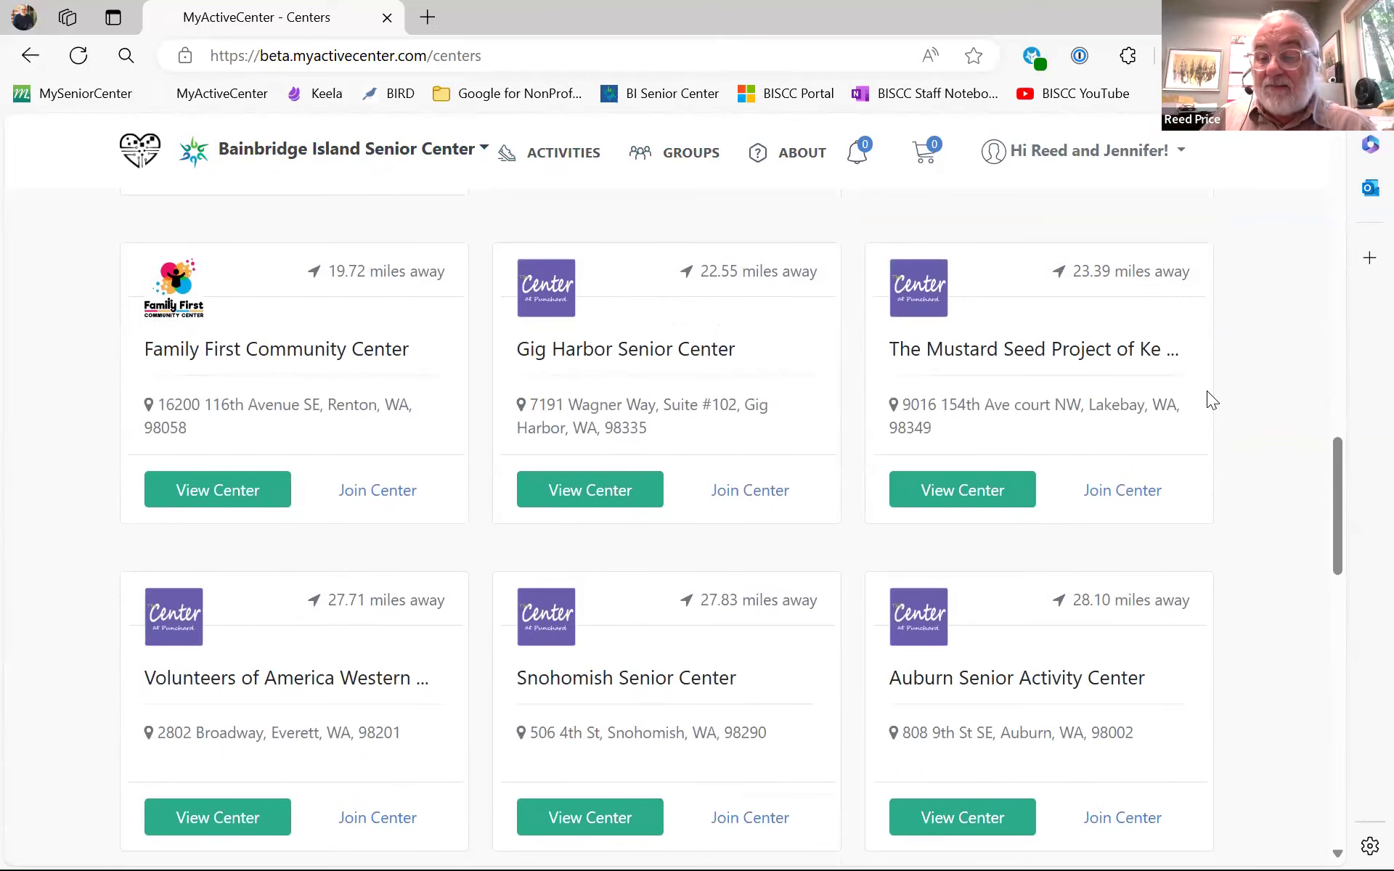
pyautogui.scroll(-5, 1207, 390)
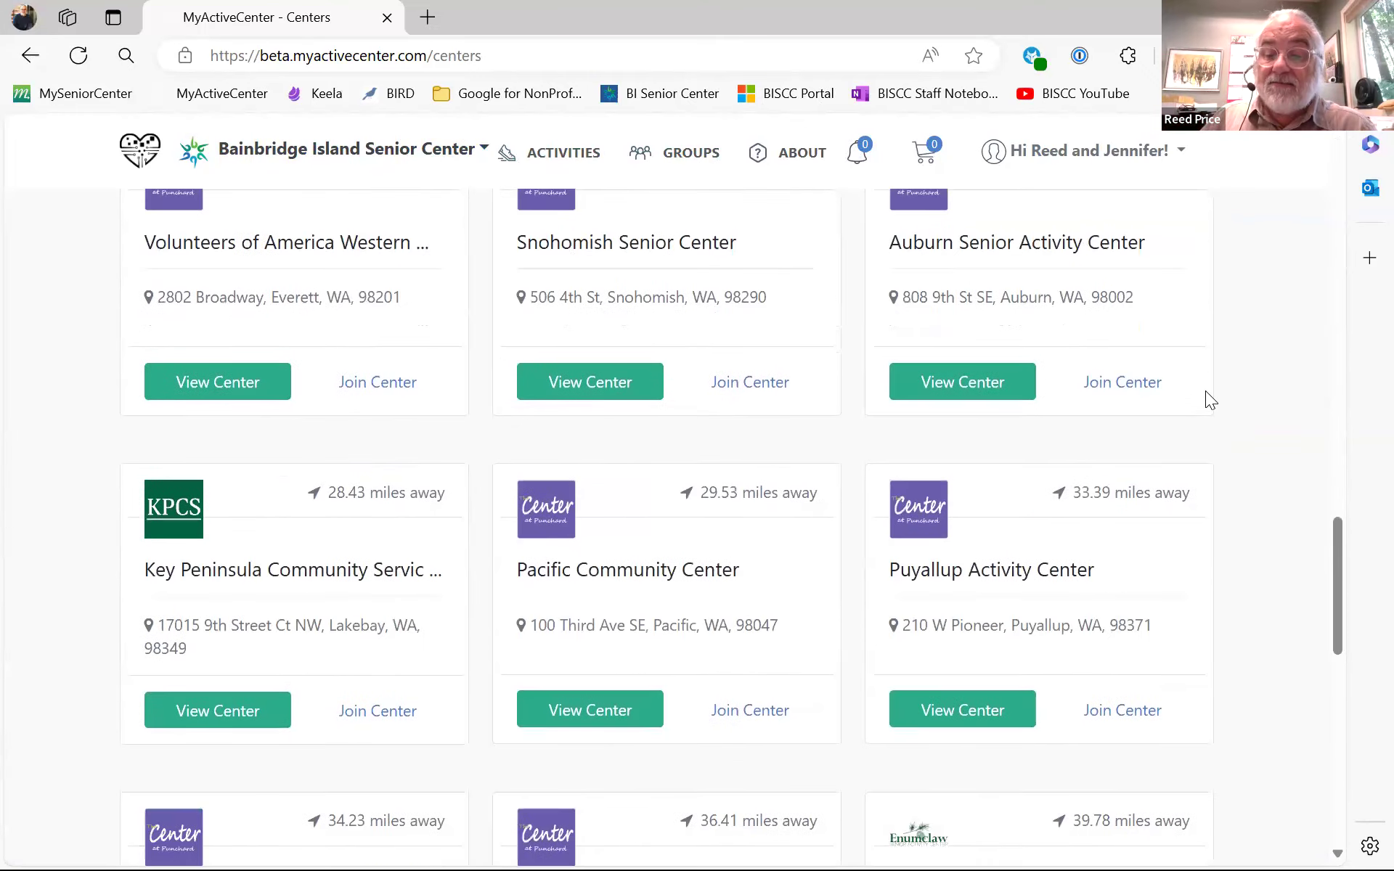
pyautogui.scroll(-6, 1205, 392)
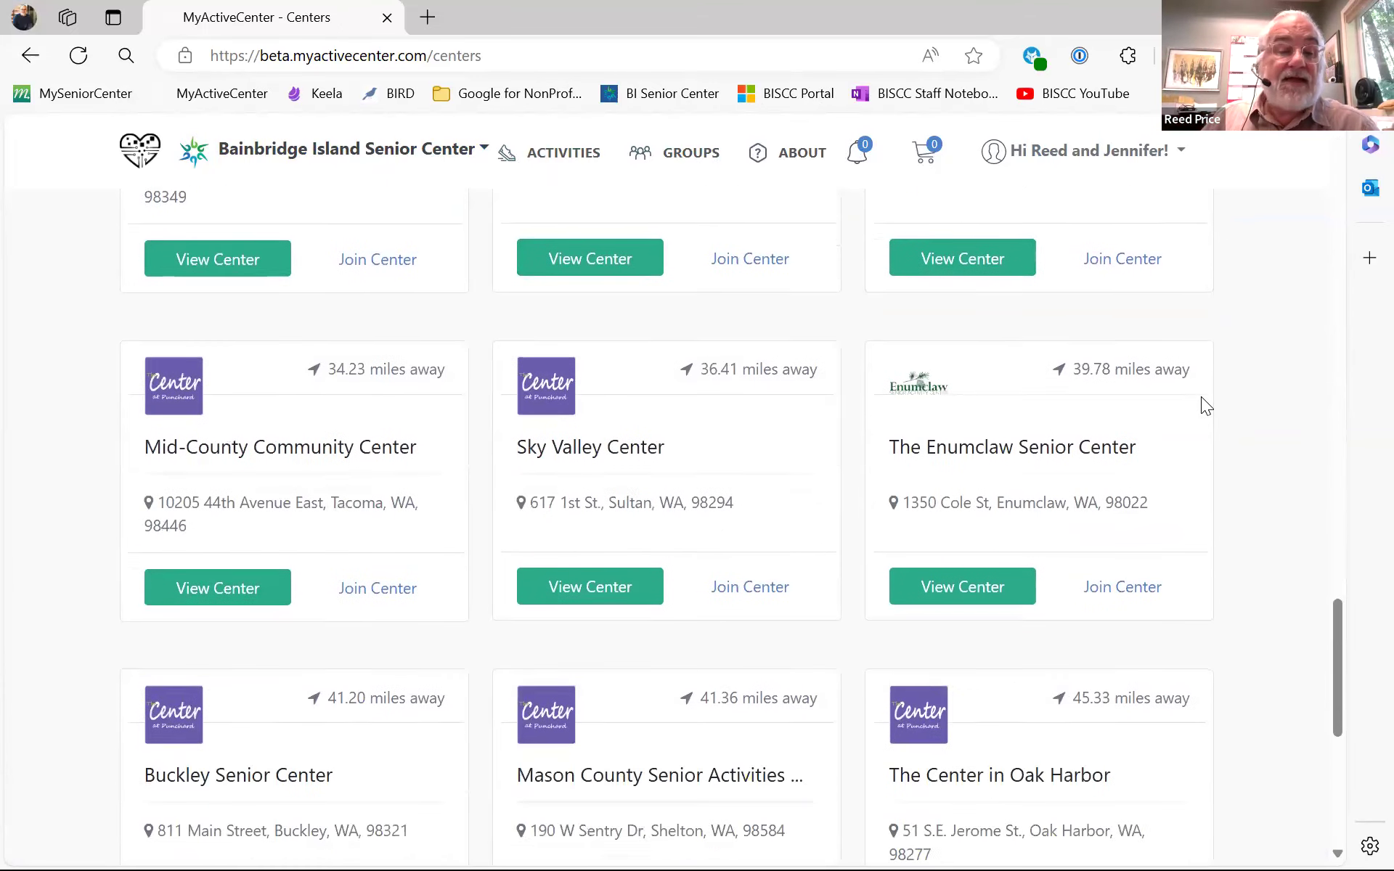
pyautogui.scroll(-5, 1201, 398)
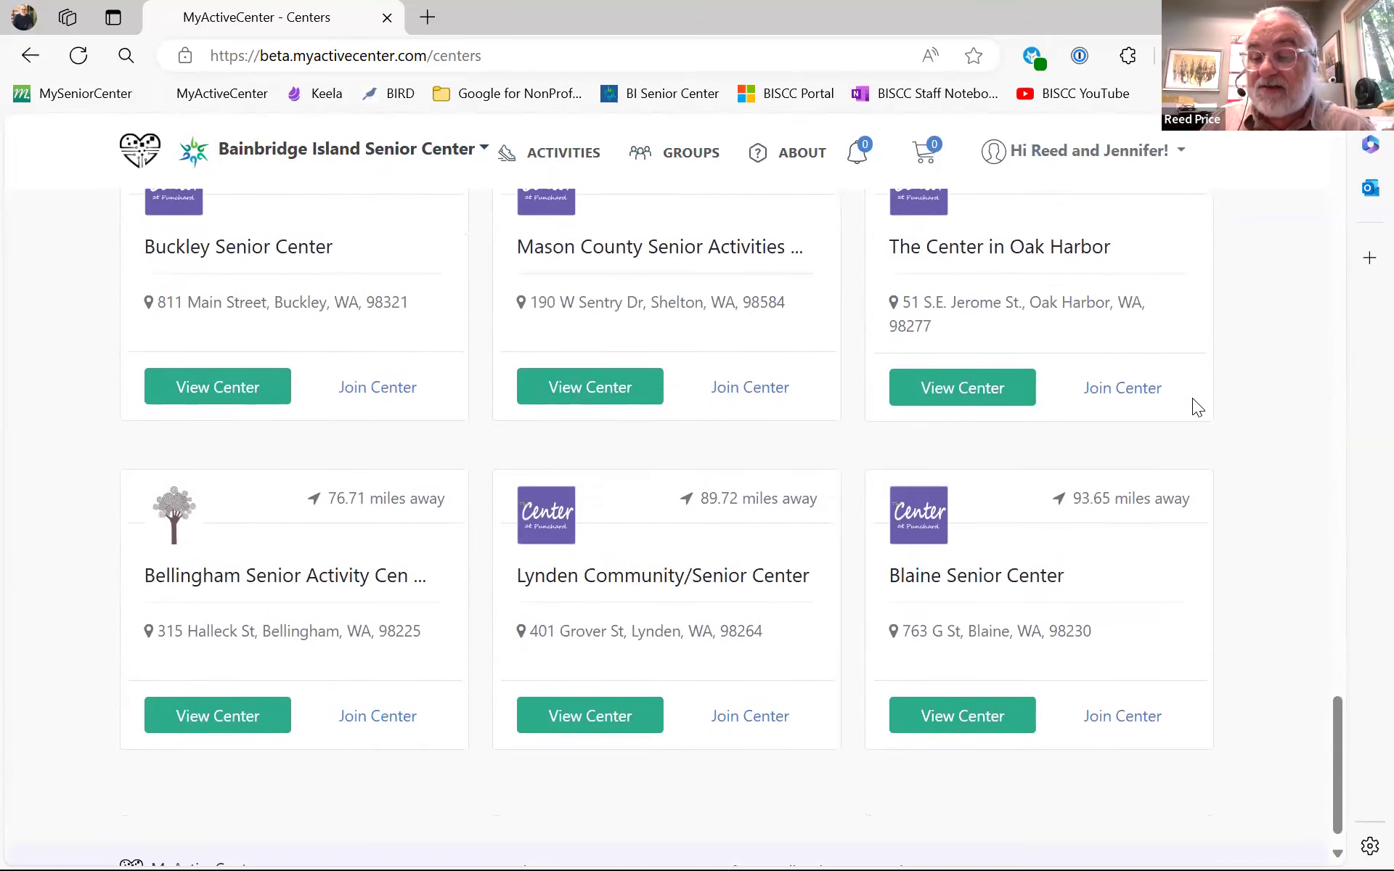
# - Scroll back to the top of the centers list and open the account greeting menu
pyautogui.scroll(12, 1247, 396)
pyautogui.scroll(15, 1247, 396)
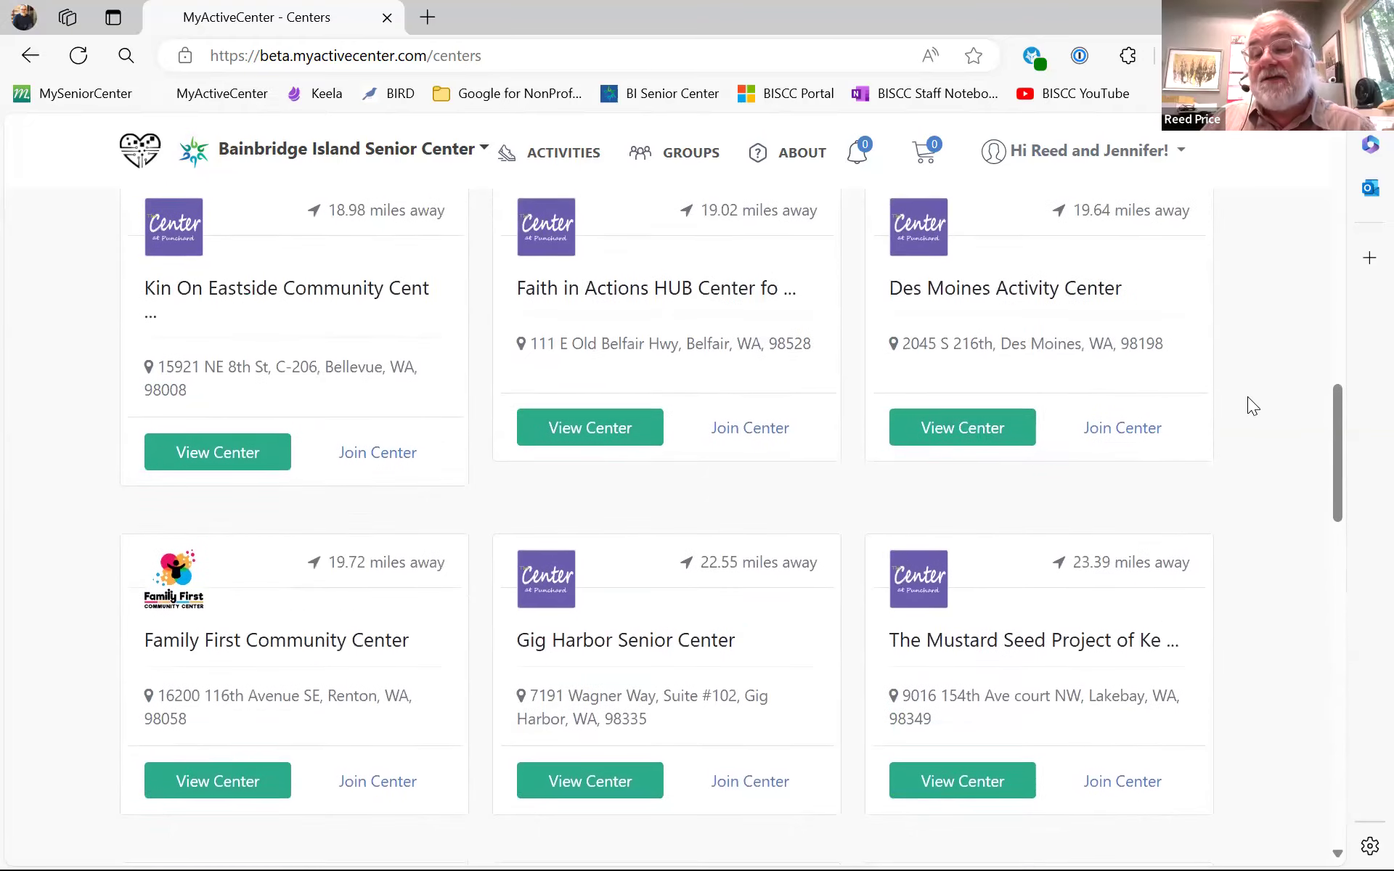
pyautogui.scroll(8, 1247, 396)
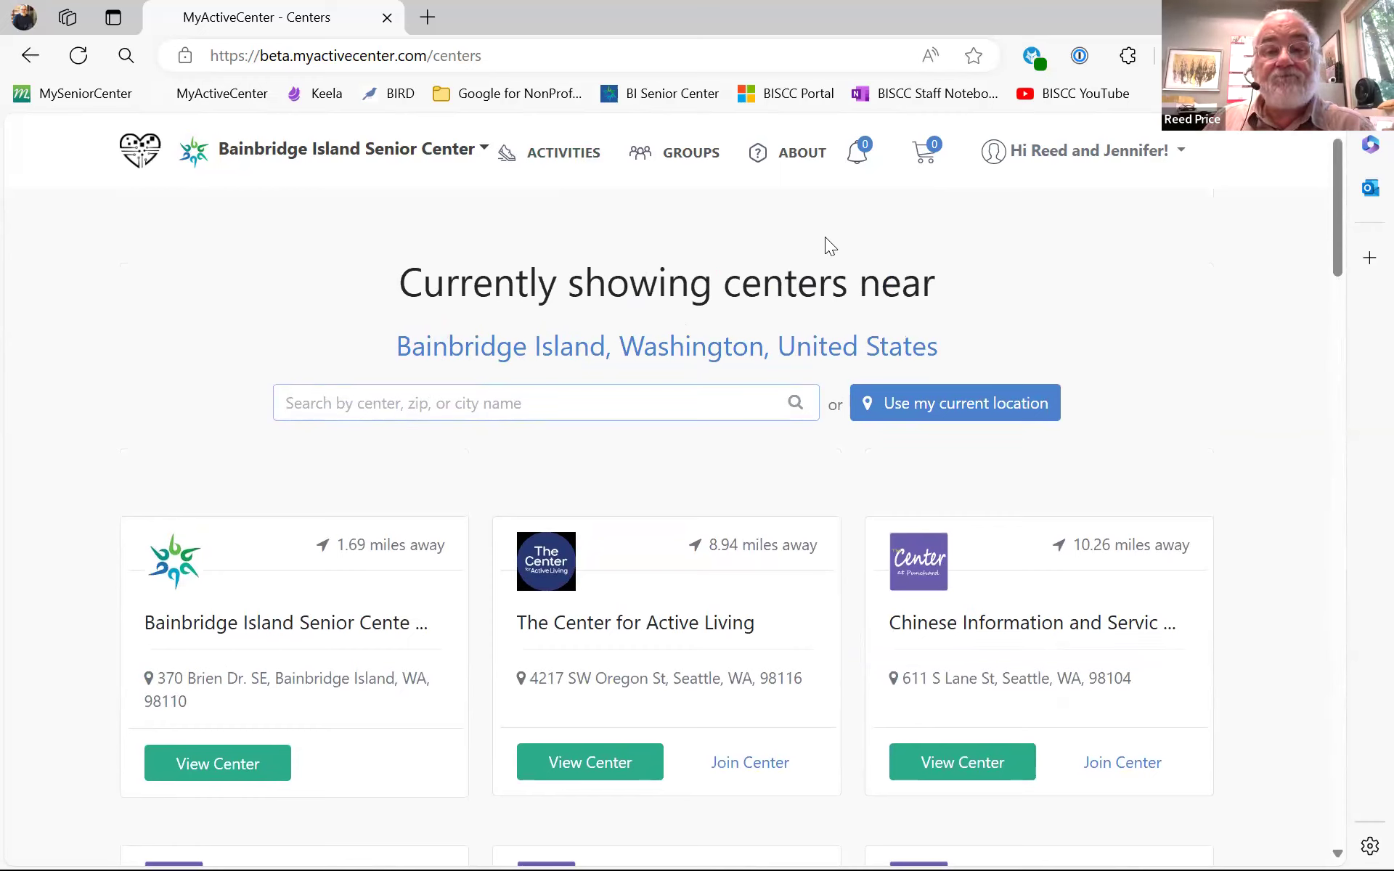
pyautogui.click(1047, 154)
# - Review My Activities: Slow Flow Yoga today (Jun 24) and the Art Workshop on Jul 2
pyautogui.click(1053, 202)
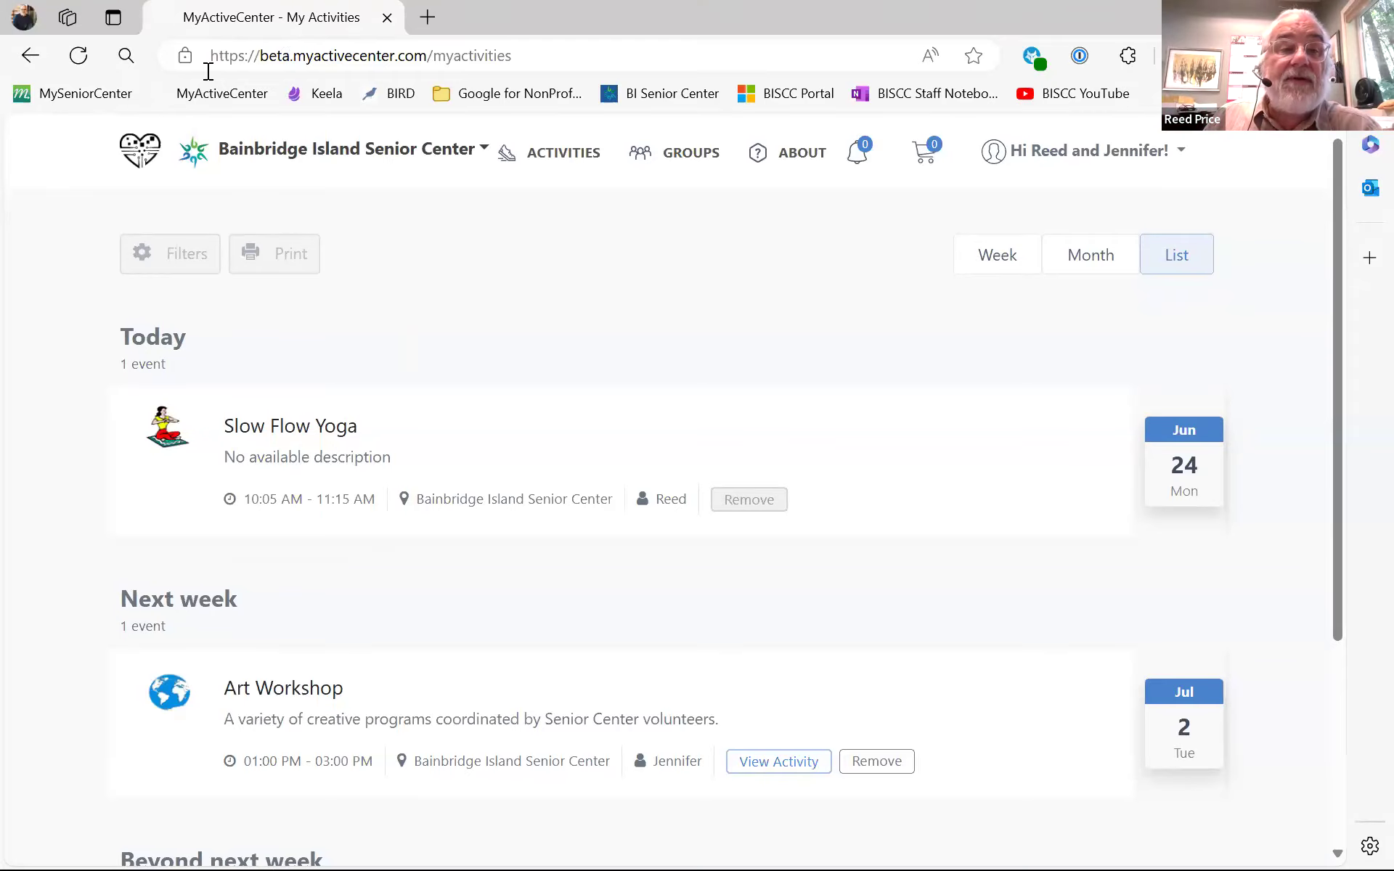
# - Go to the Bainbridge Island Senior Center website via its bookmark
pyautogui.click(611, 96)
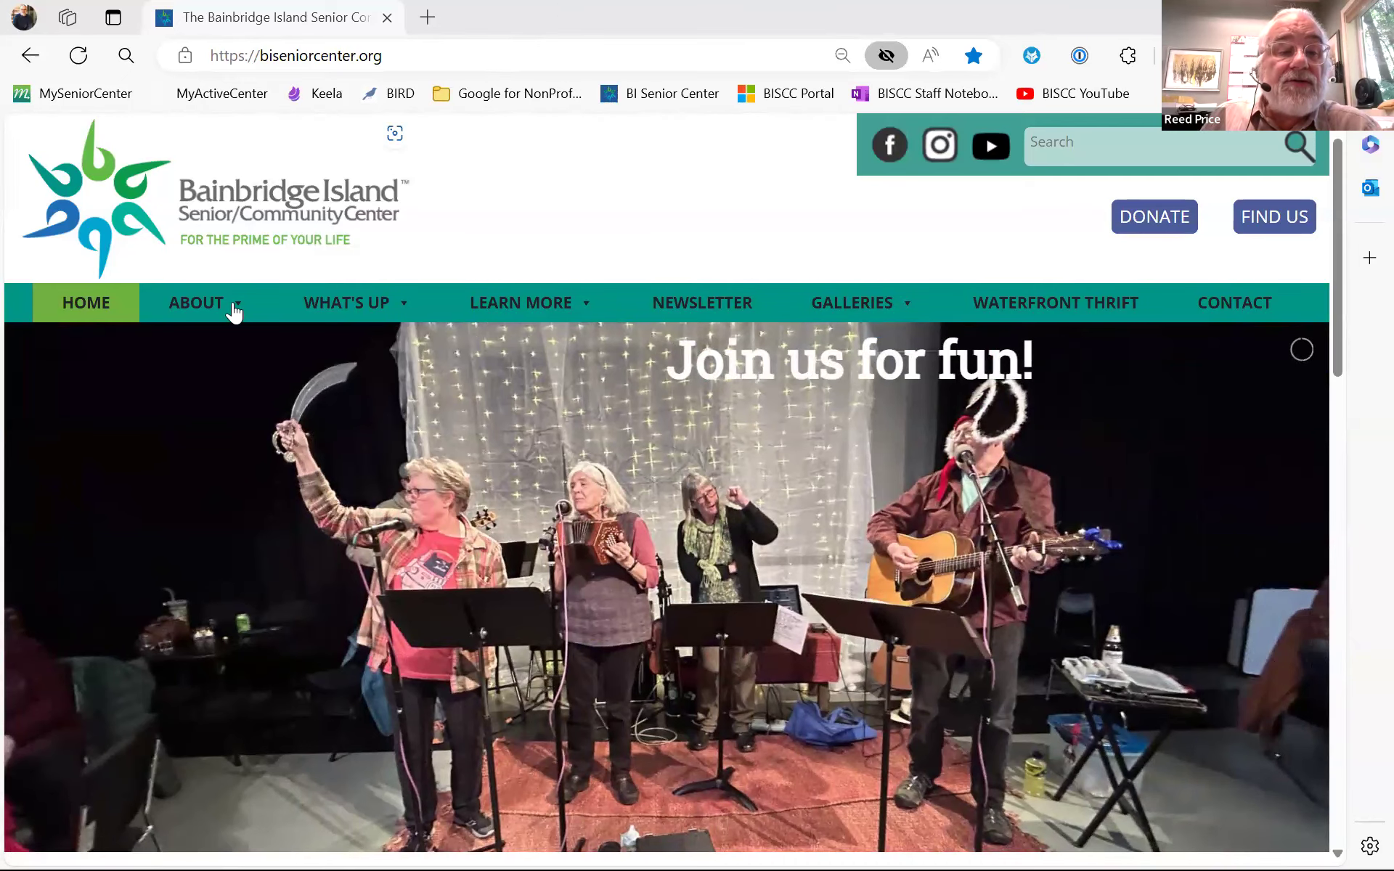
# - Open the Join BISCC page from the ABOUT menu and review the $20 membership details
pyautogui.moveTo(232, 312)
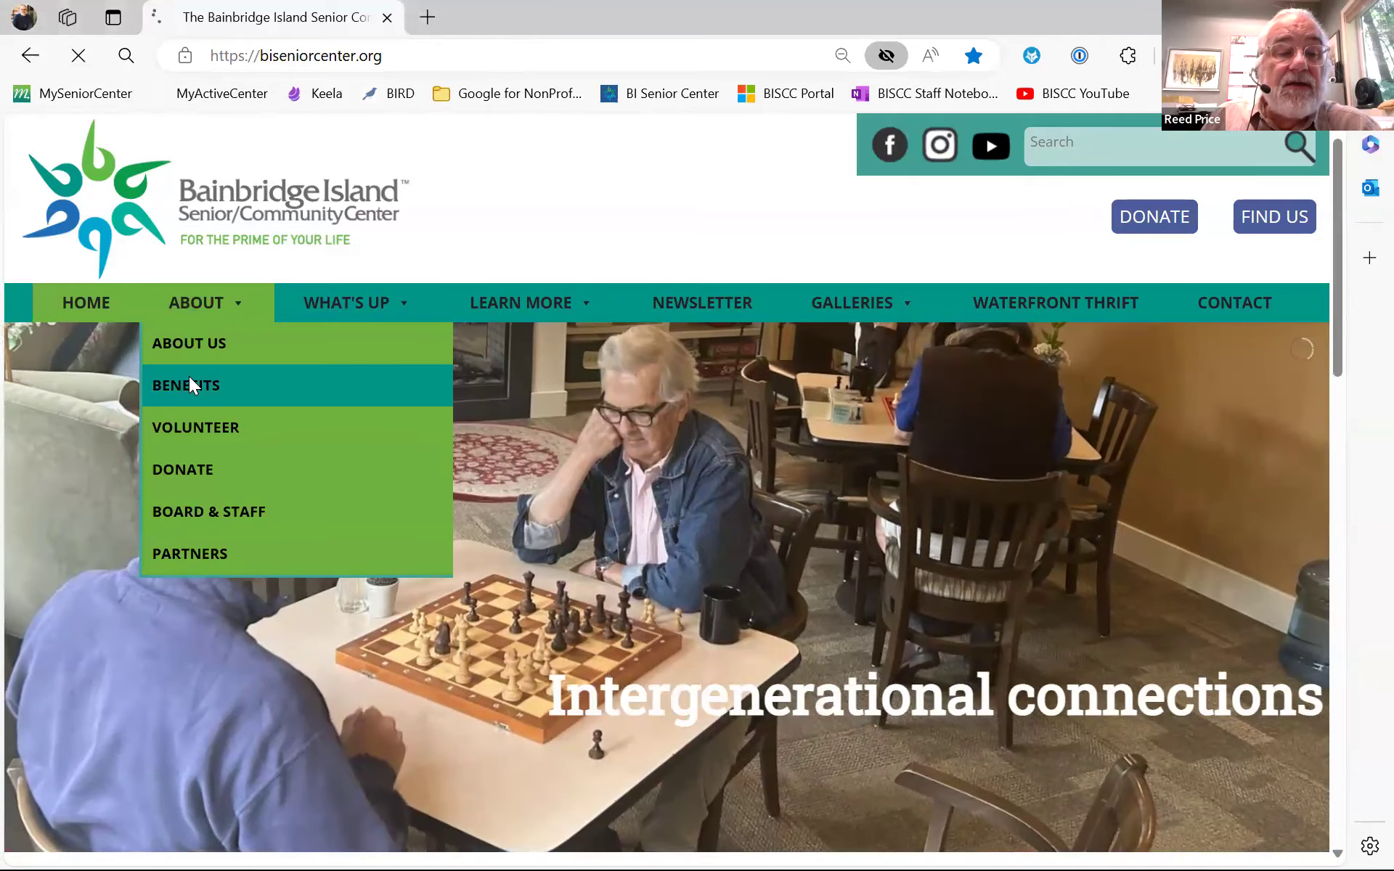
pyautogui.click(189, 379)
pyautogui.scroll(-3, 581, 508)
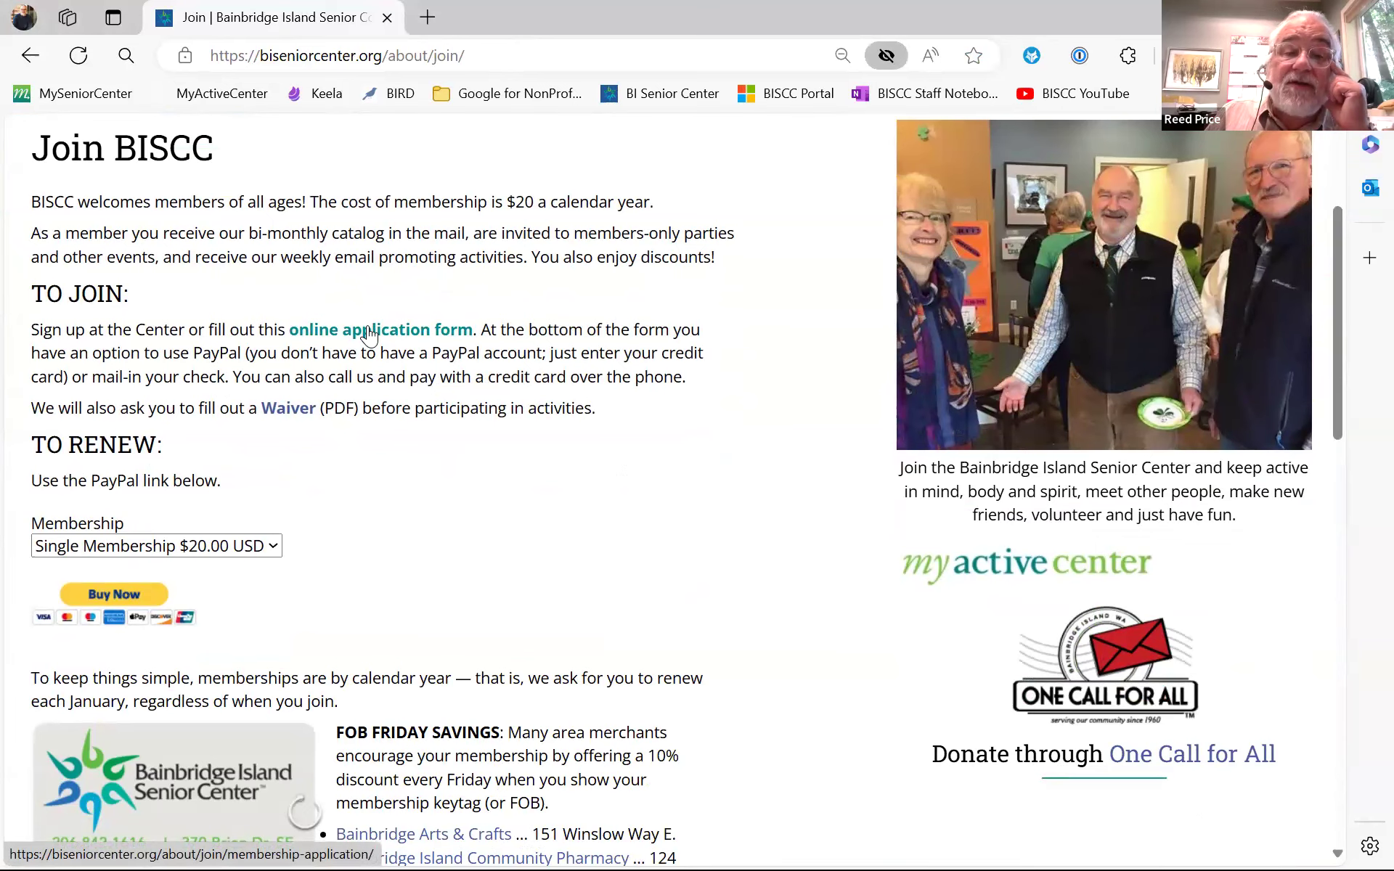
pyautogui.scroll(1, 370, 334)
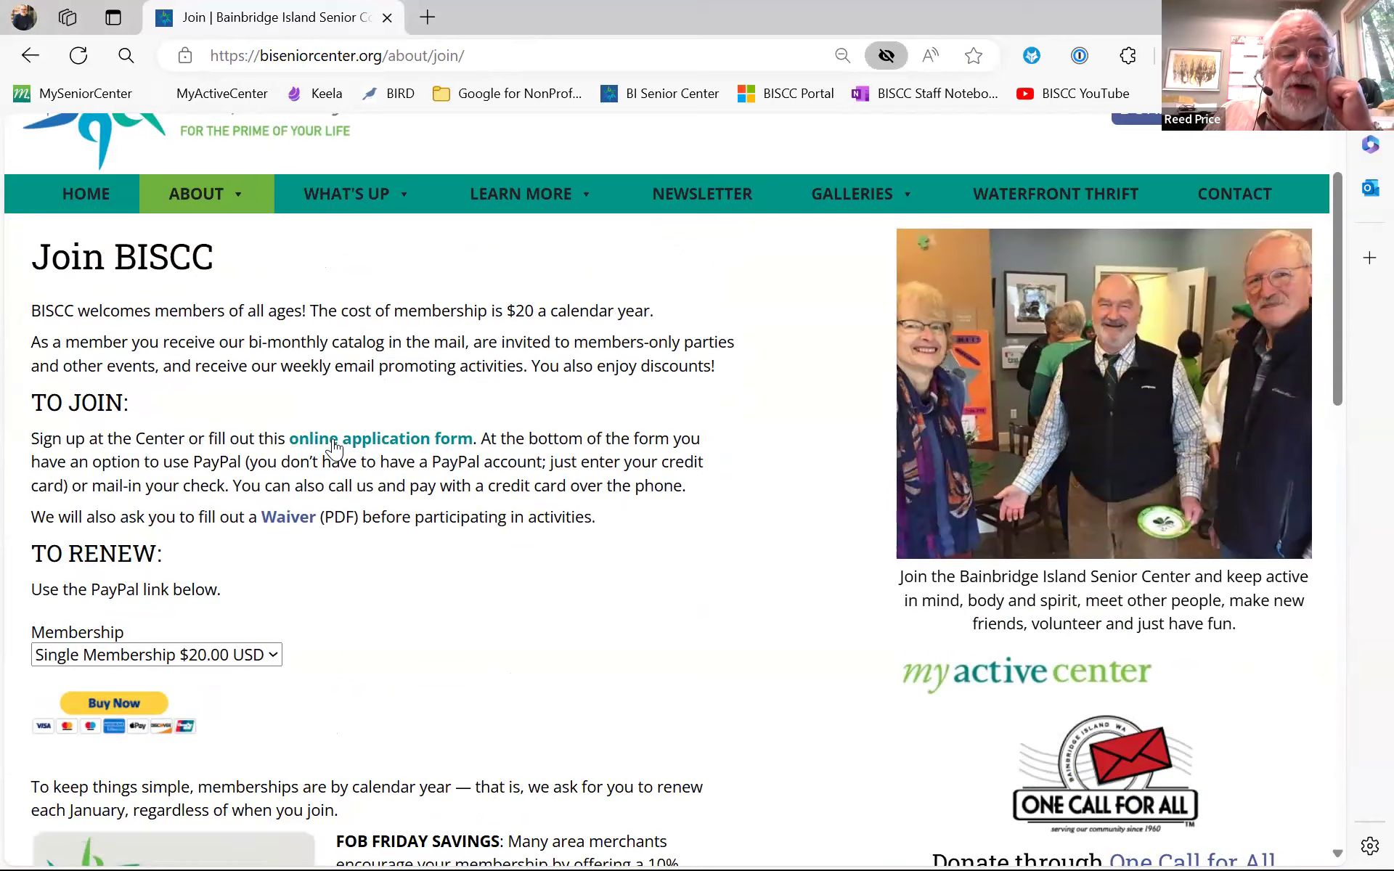
# - Open the online Membership Application and review its member, emergency contact and PayPal/Check payment sections
pyautogui.click(334, 444)
pyautogui.scroll(-5, 818, 497)
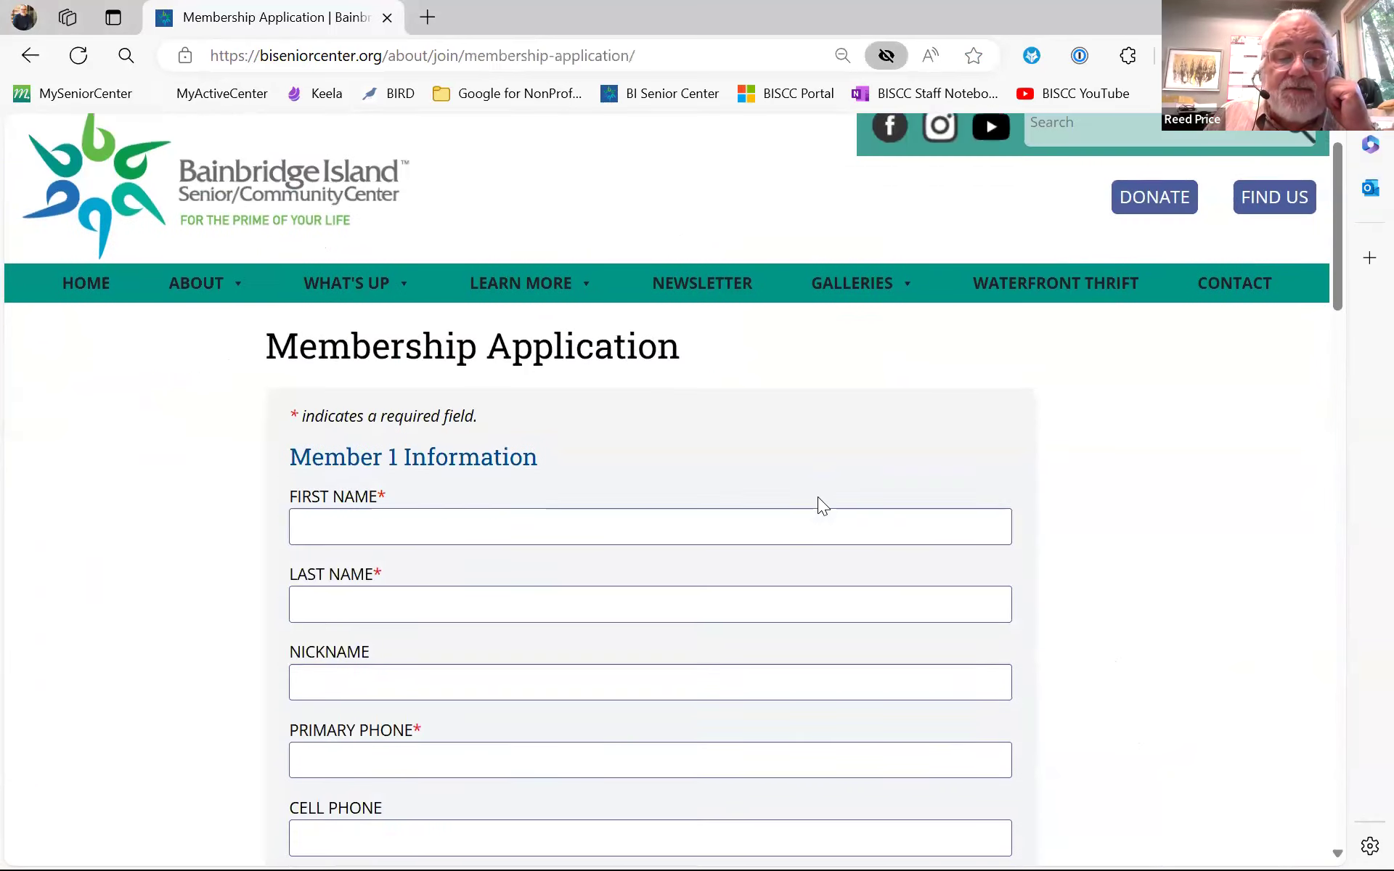
pyautogui.scroll(-12, 818, 505)
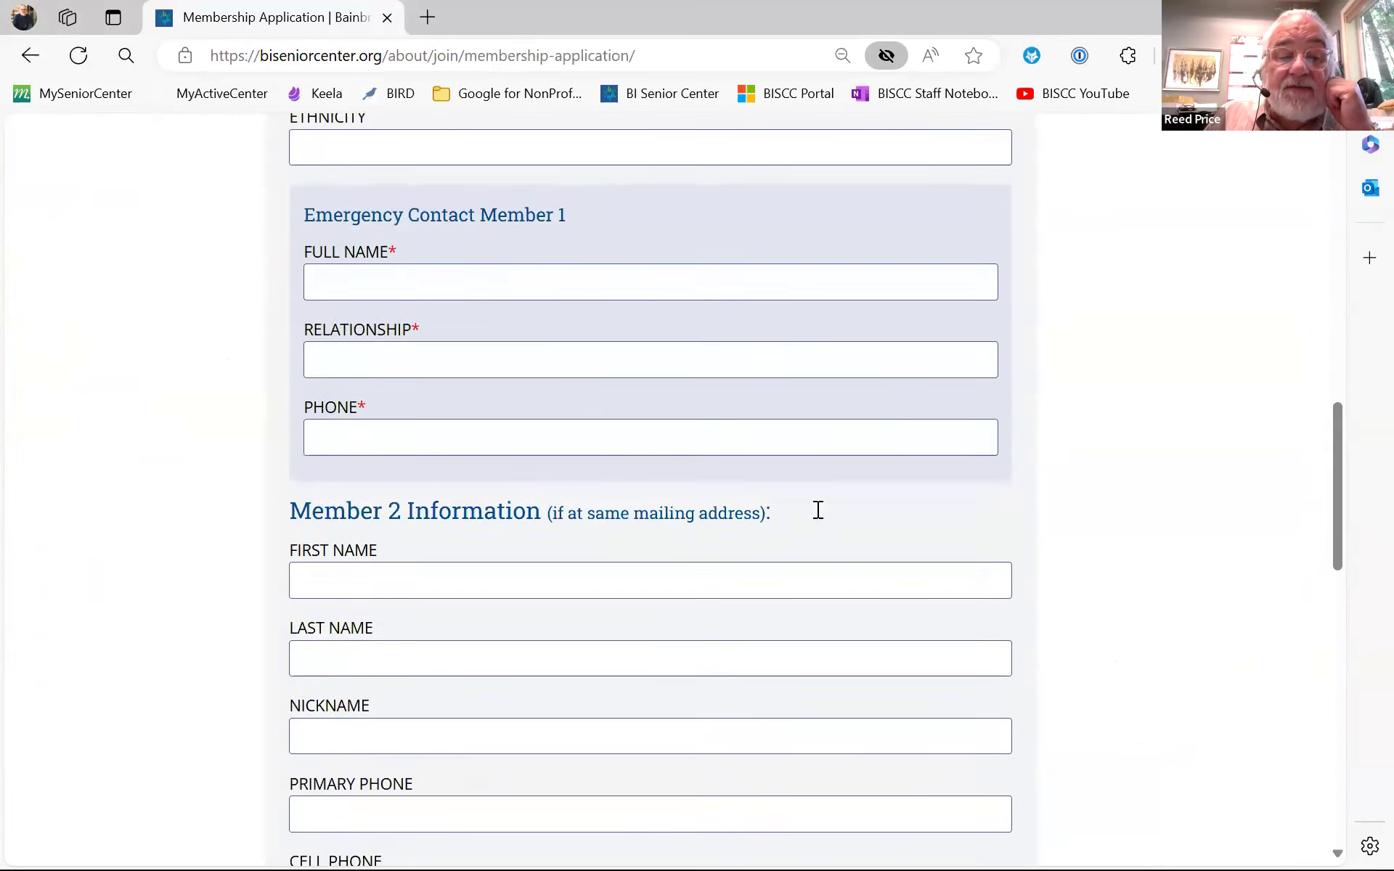
pyautogui.scroll(-4, 817, 513)
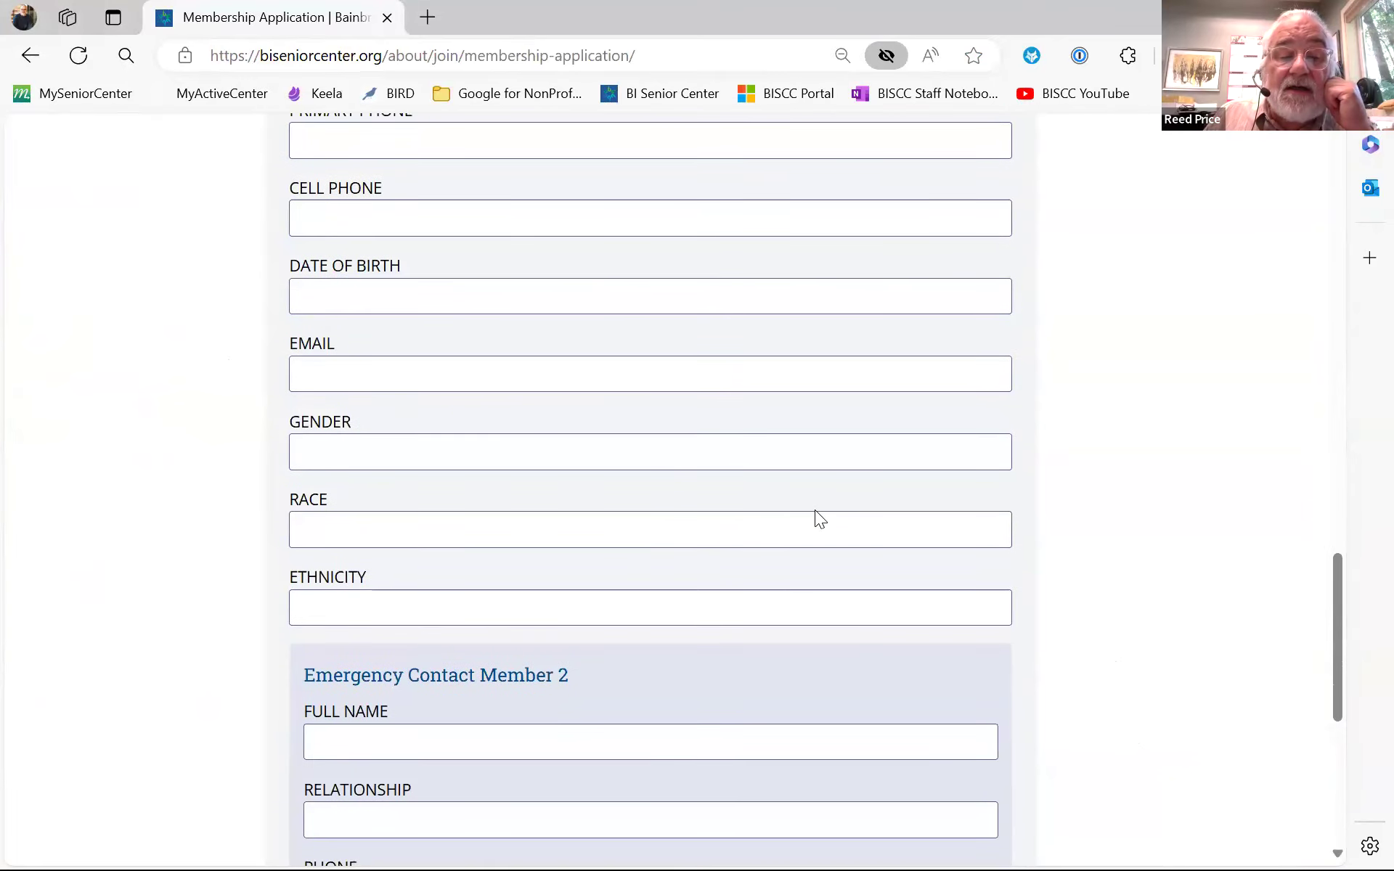
pyautogui.scroll(-5, 819, 518)
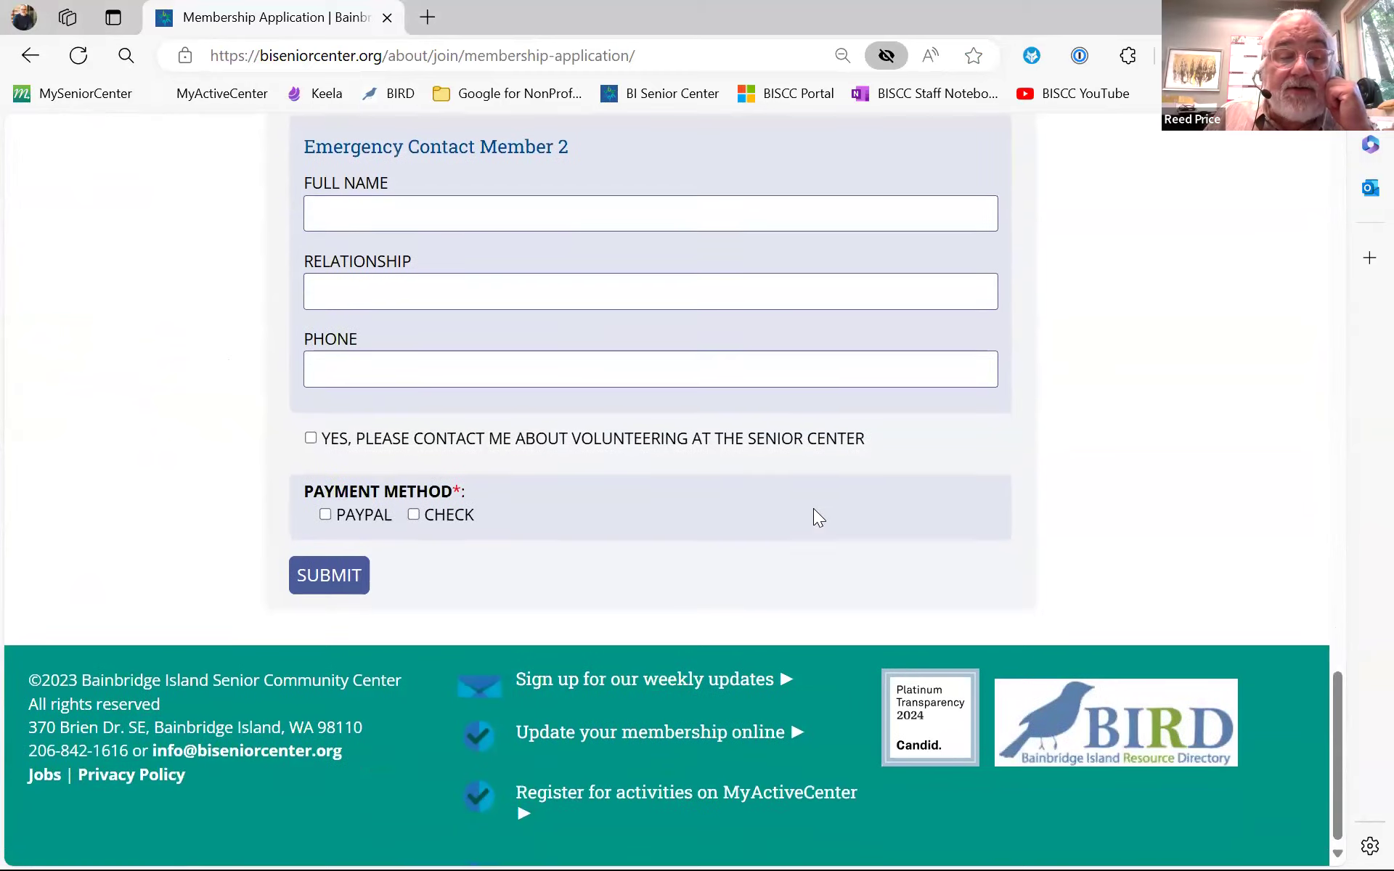
pyautogui.scroll(7, 814, 510)
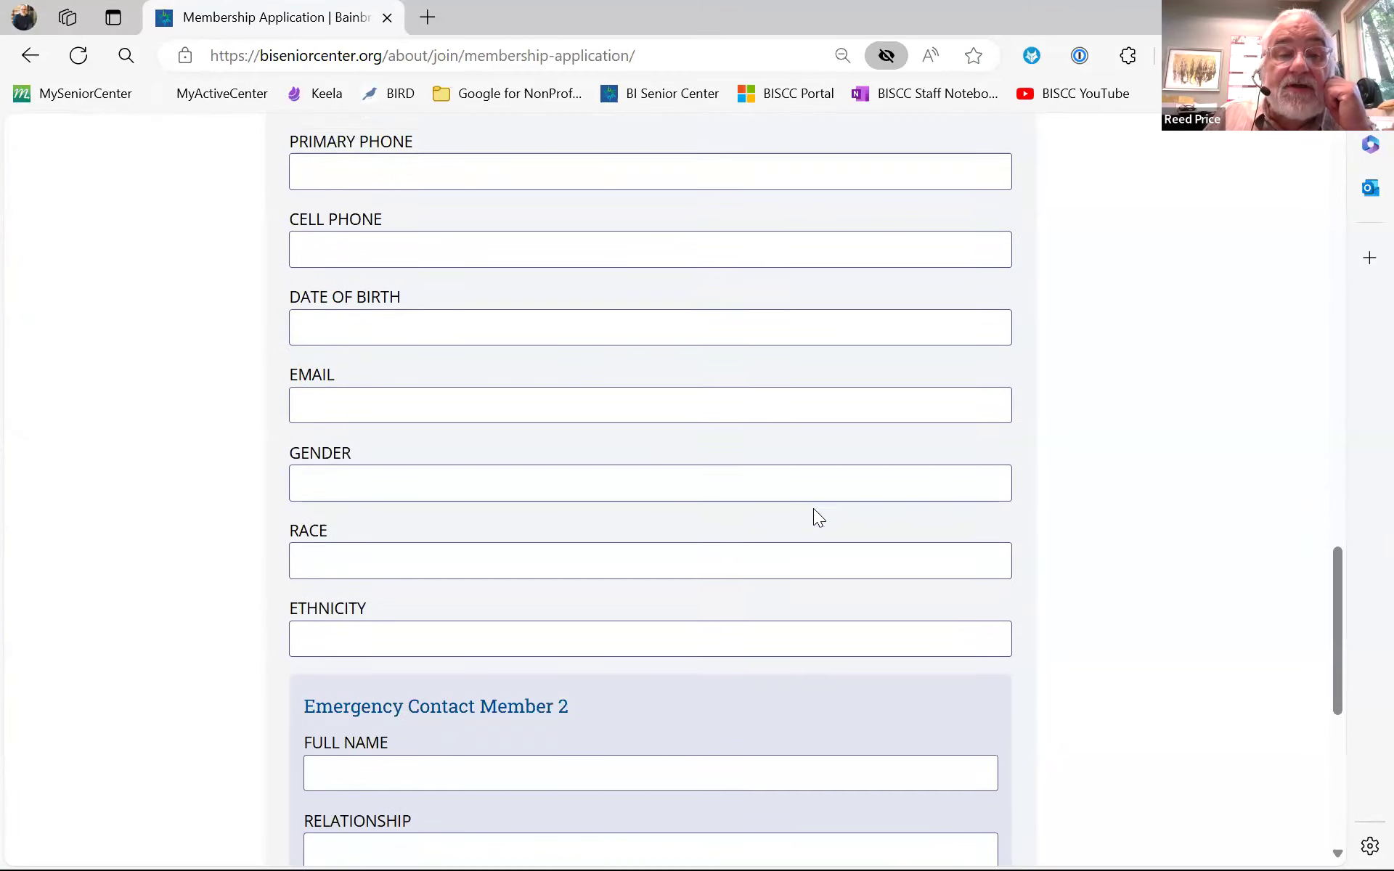
pyautogui.scroll(1, 814, 510)
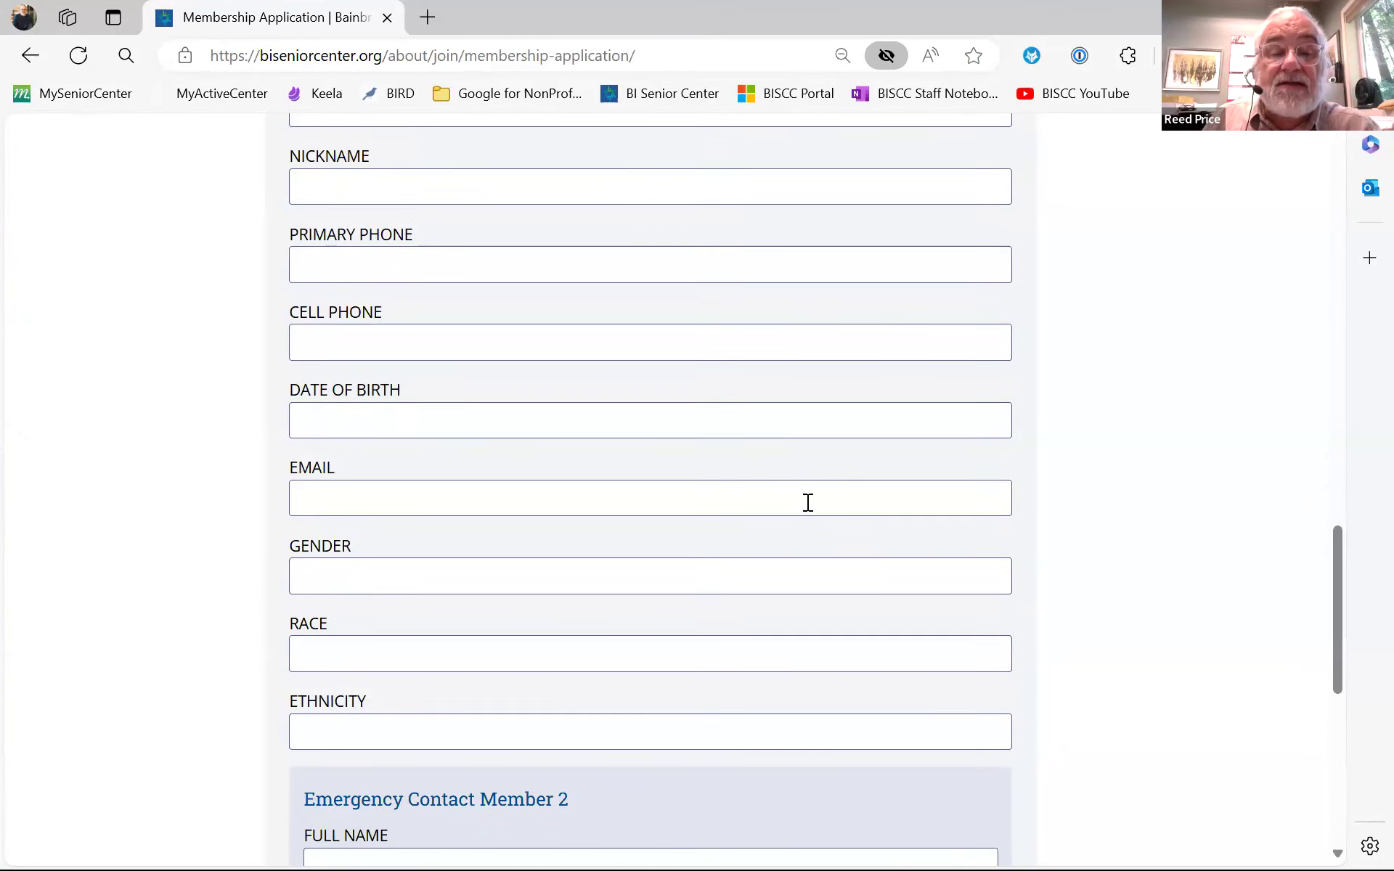
pyautogui.scroll(-4, 804, 519)
pyautogui.scroll(-1, 476, 607)
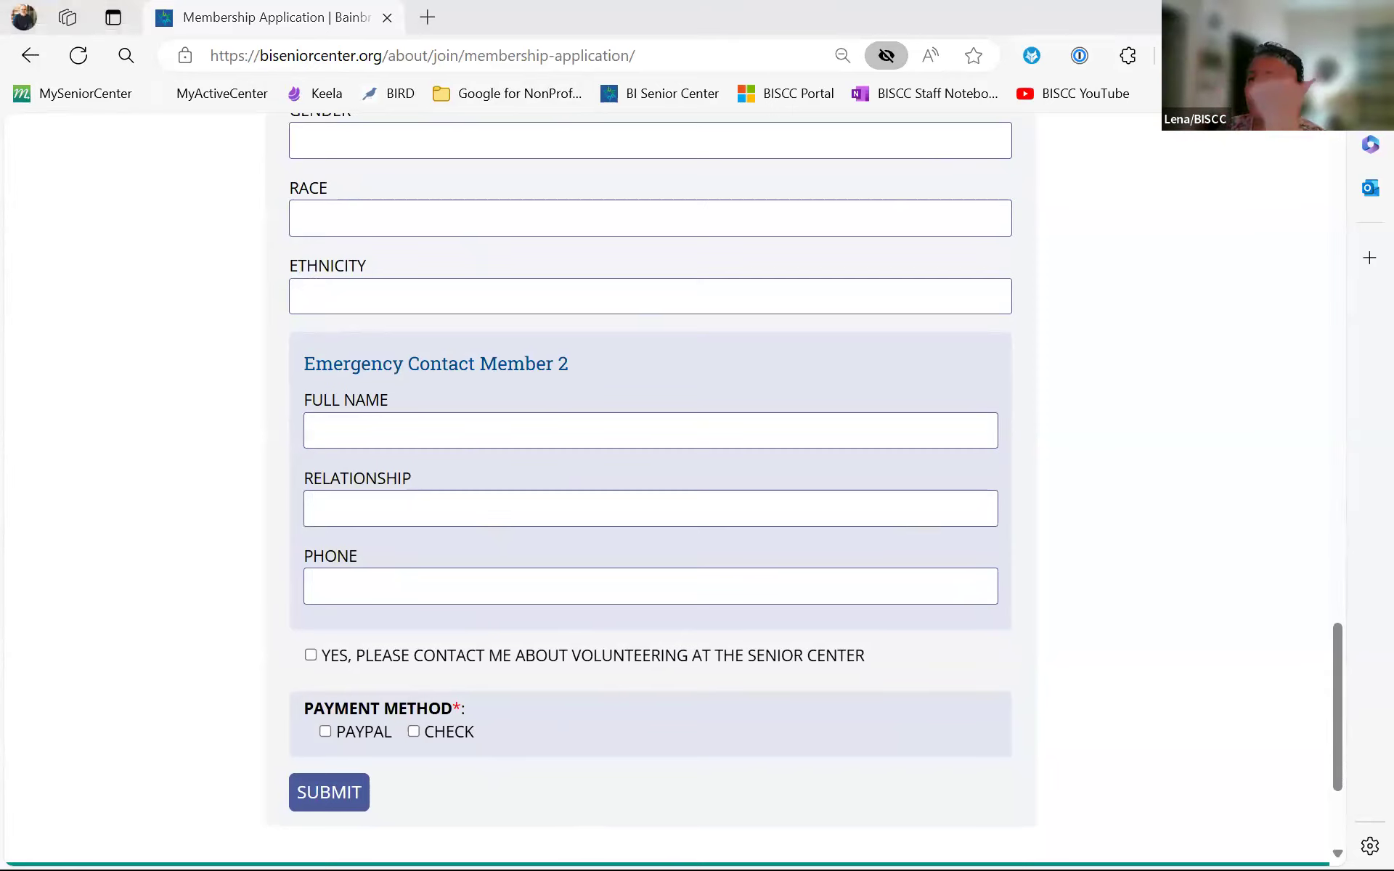
# - Return to Join BISCC and open the 2024 Updated Waiver PDF, dismissing Acrobat's welcome panel
pyautogui.click(40, 58)
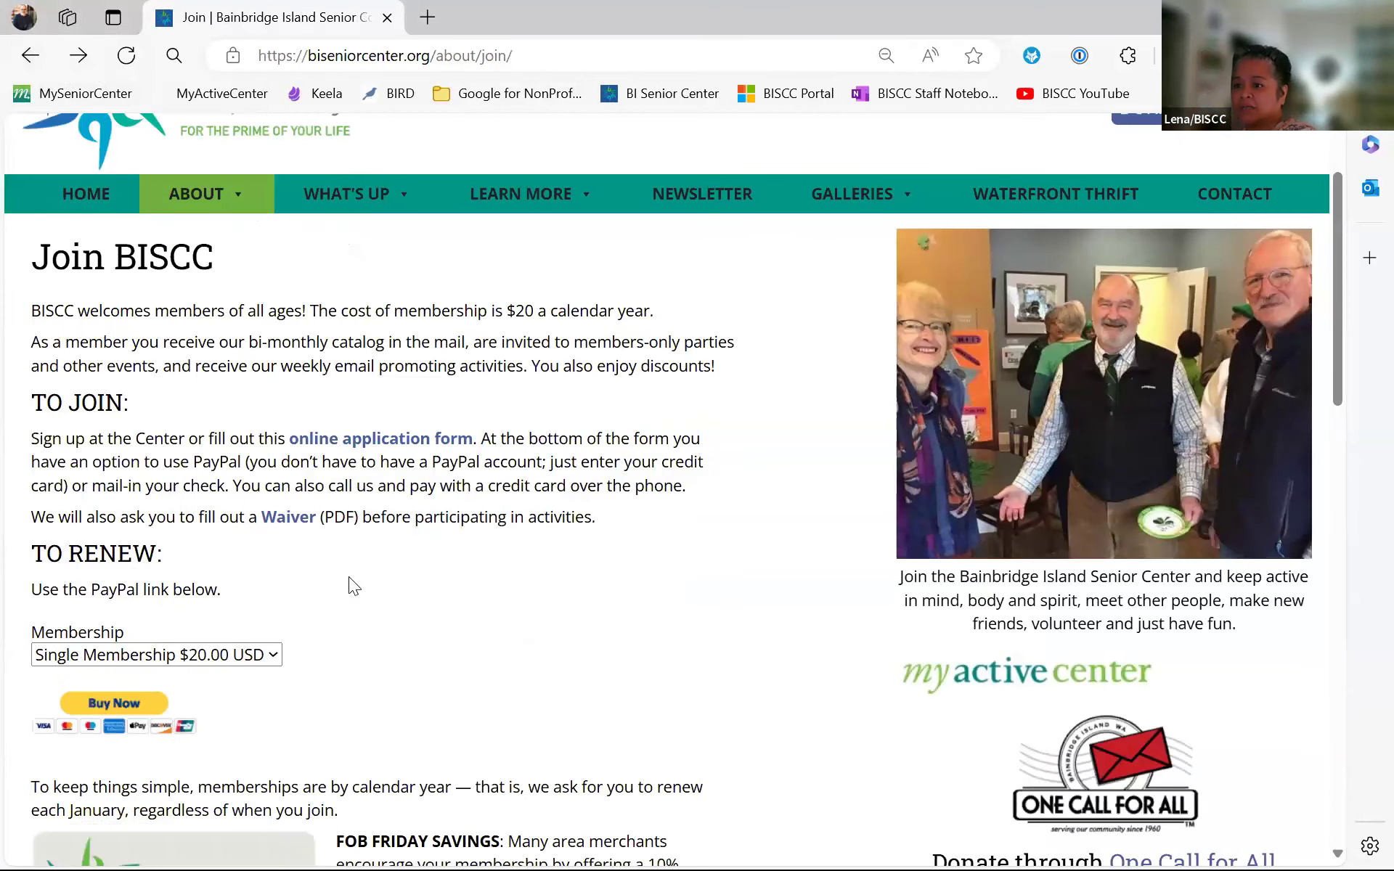
pyautogui.click(295, 519)
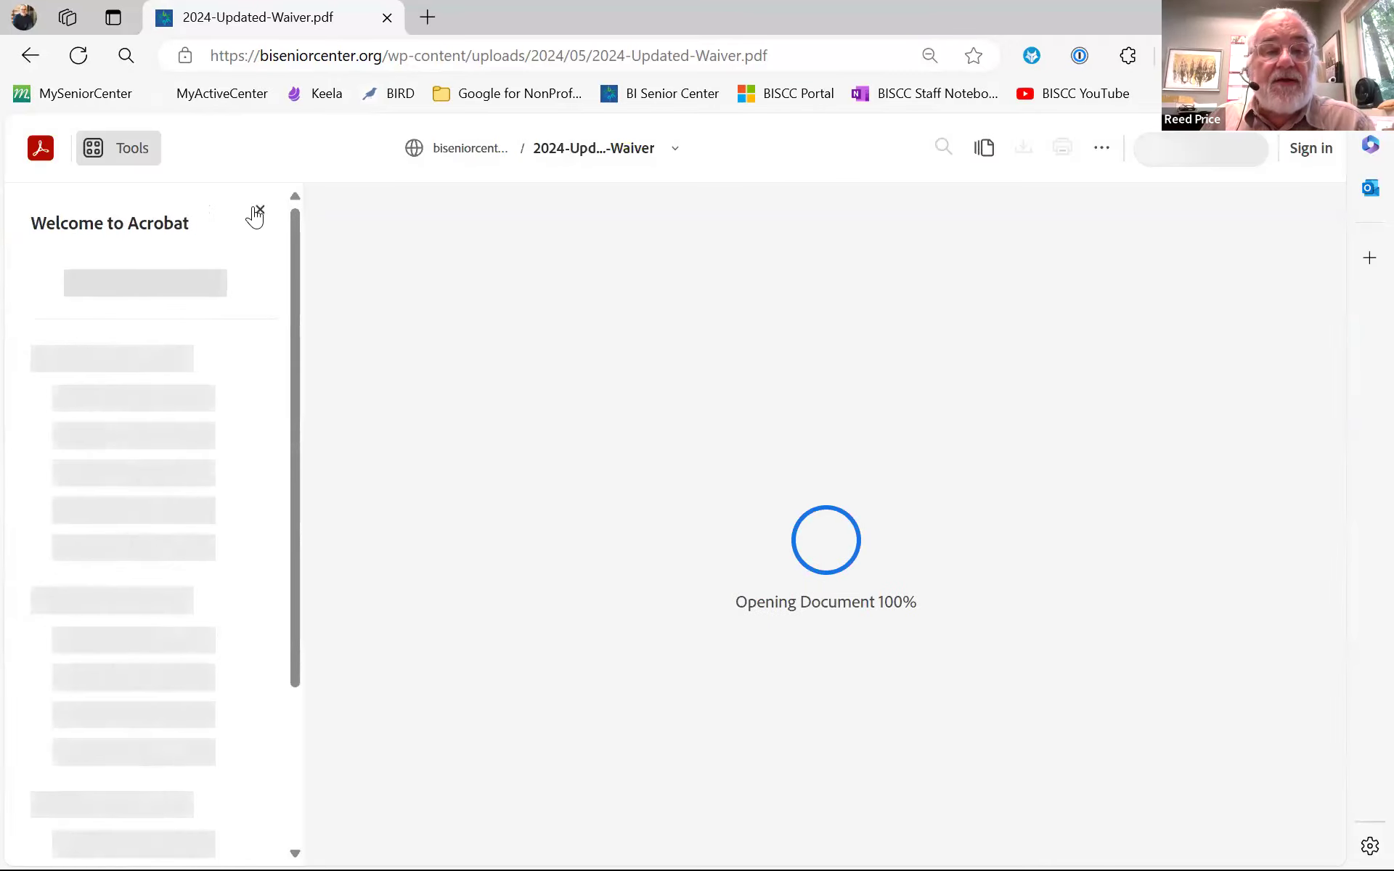
pyautogui.click(254, 210)
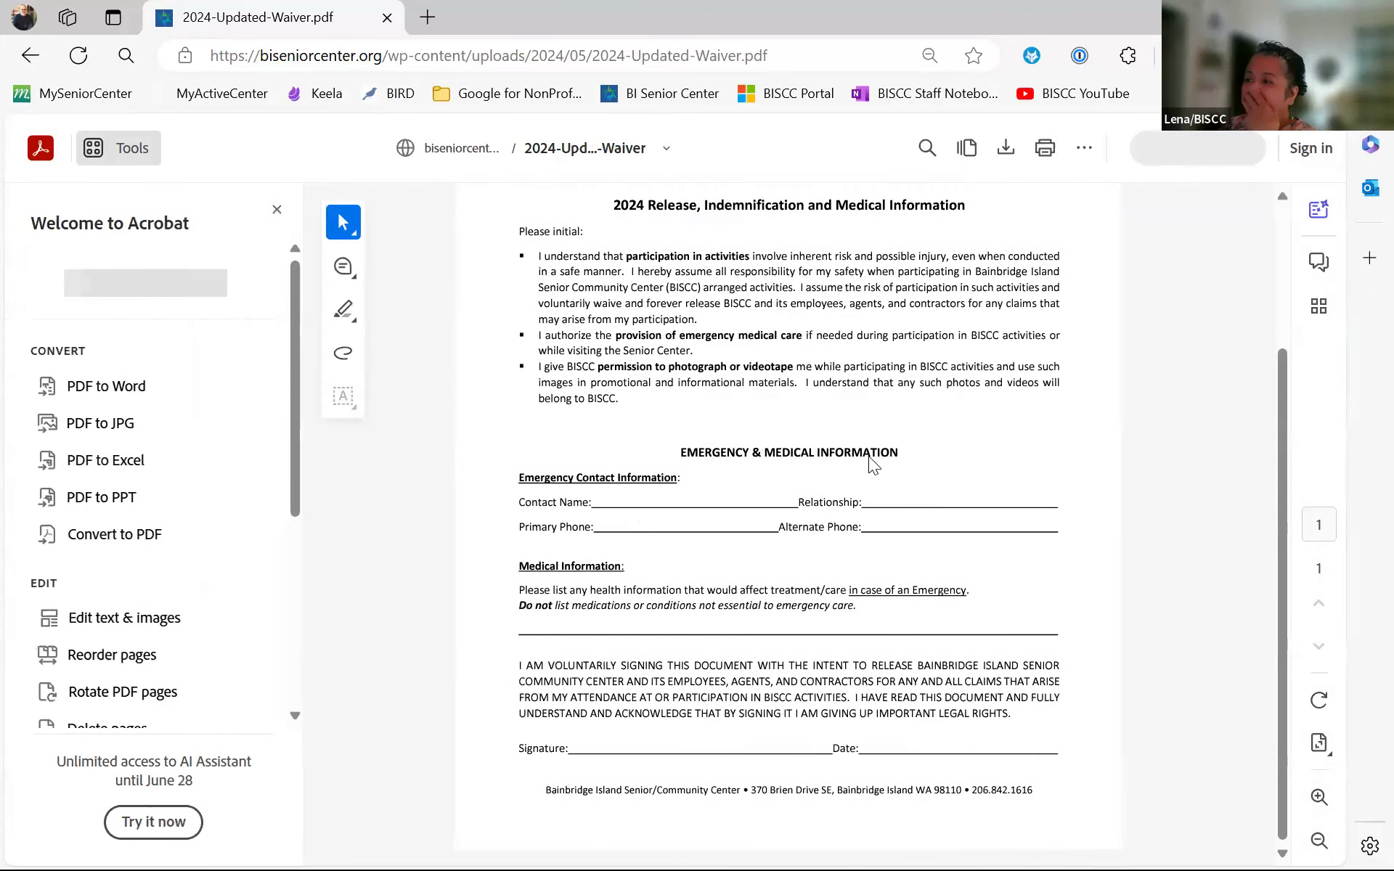
# - Read through the release and medical information waiver, then return to the Join BISCC page
pyautogui.scroll(3, 855, 475)
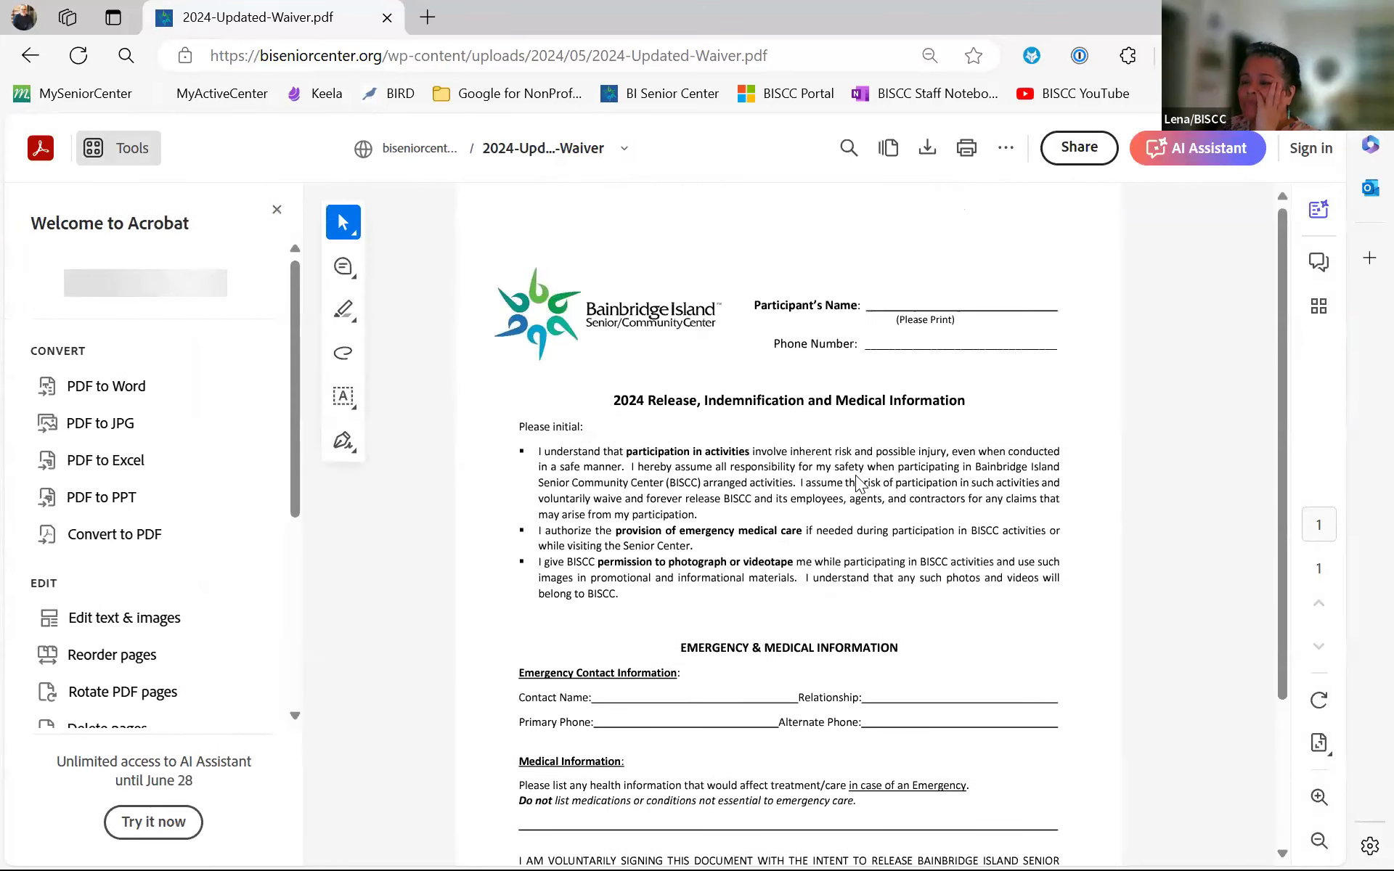
pyautogui.scroll(-3, 856, 482)
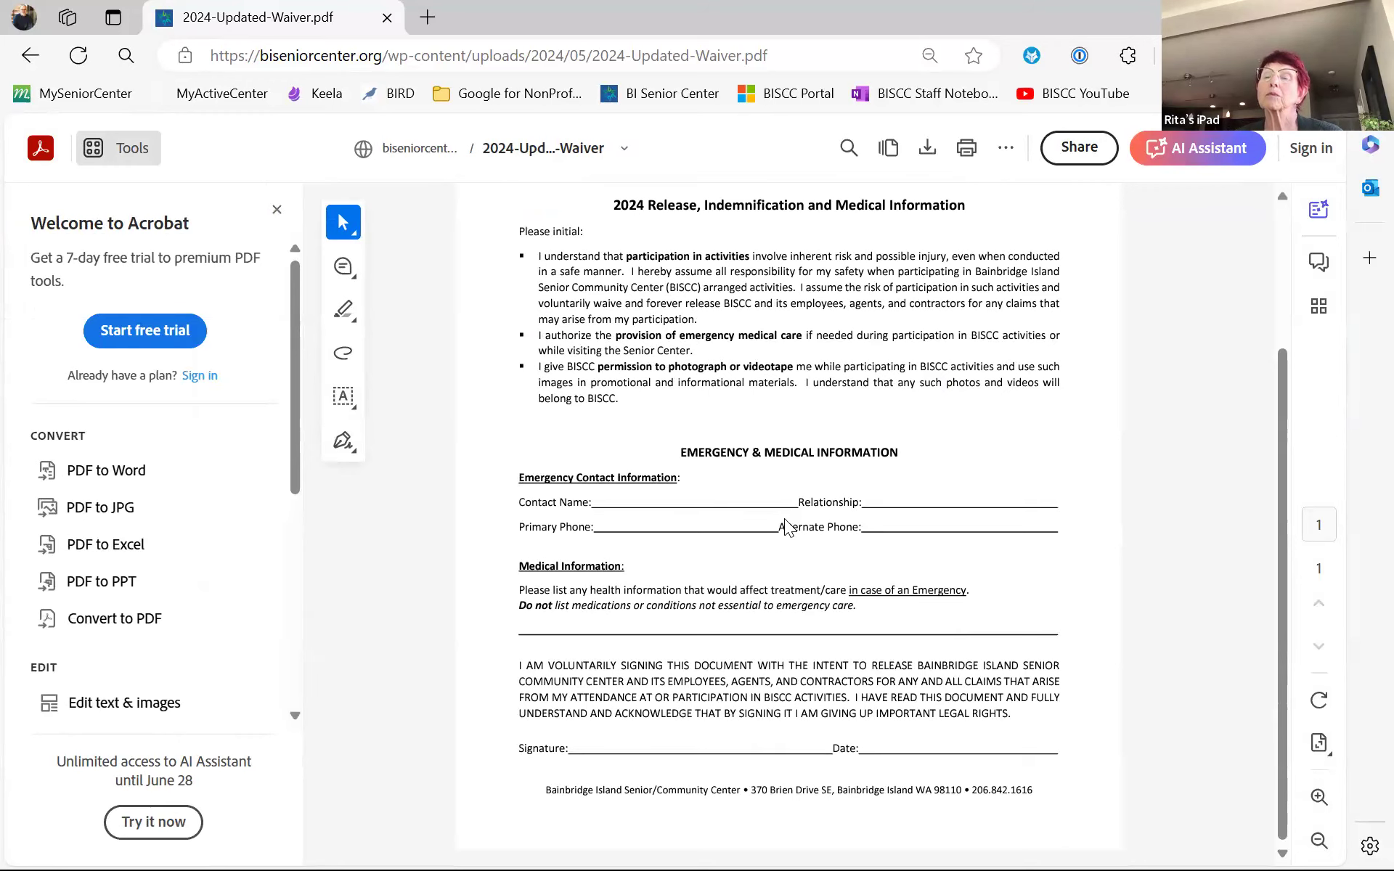
pyautogui.scroll(3, 787, 526)
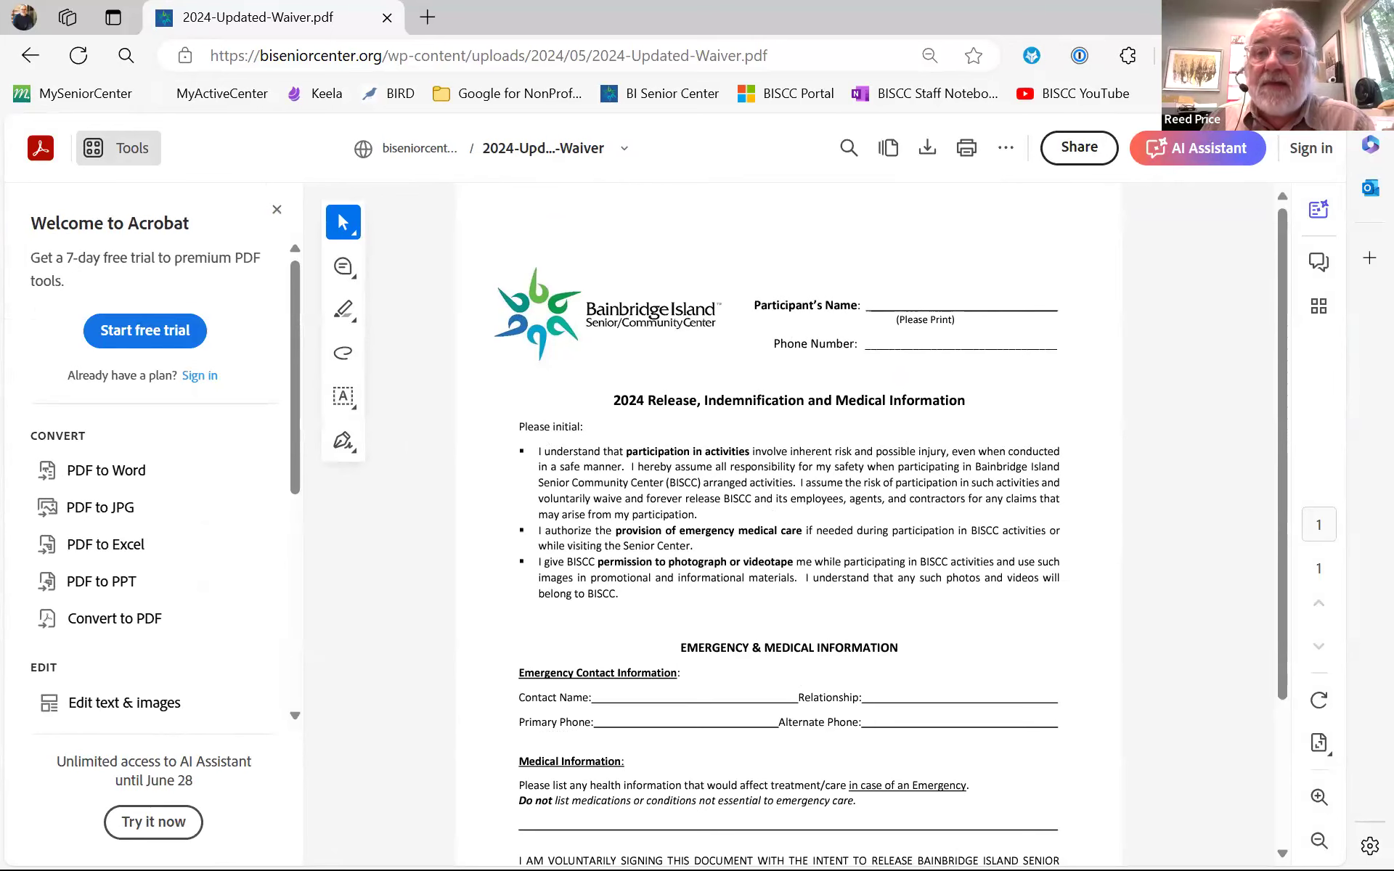
pyautogui.click(29, 55)
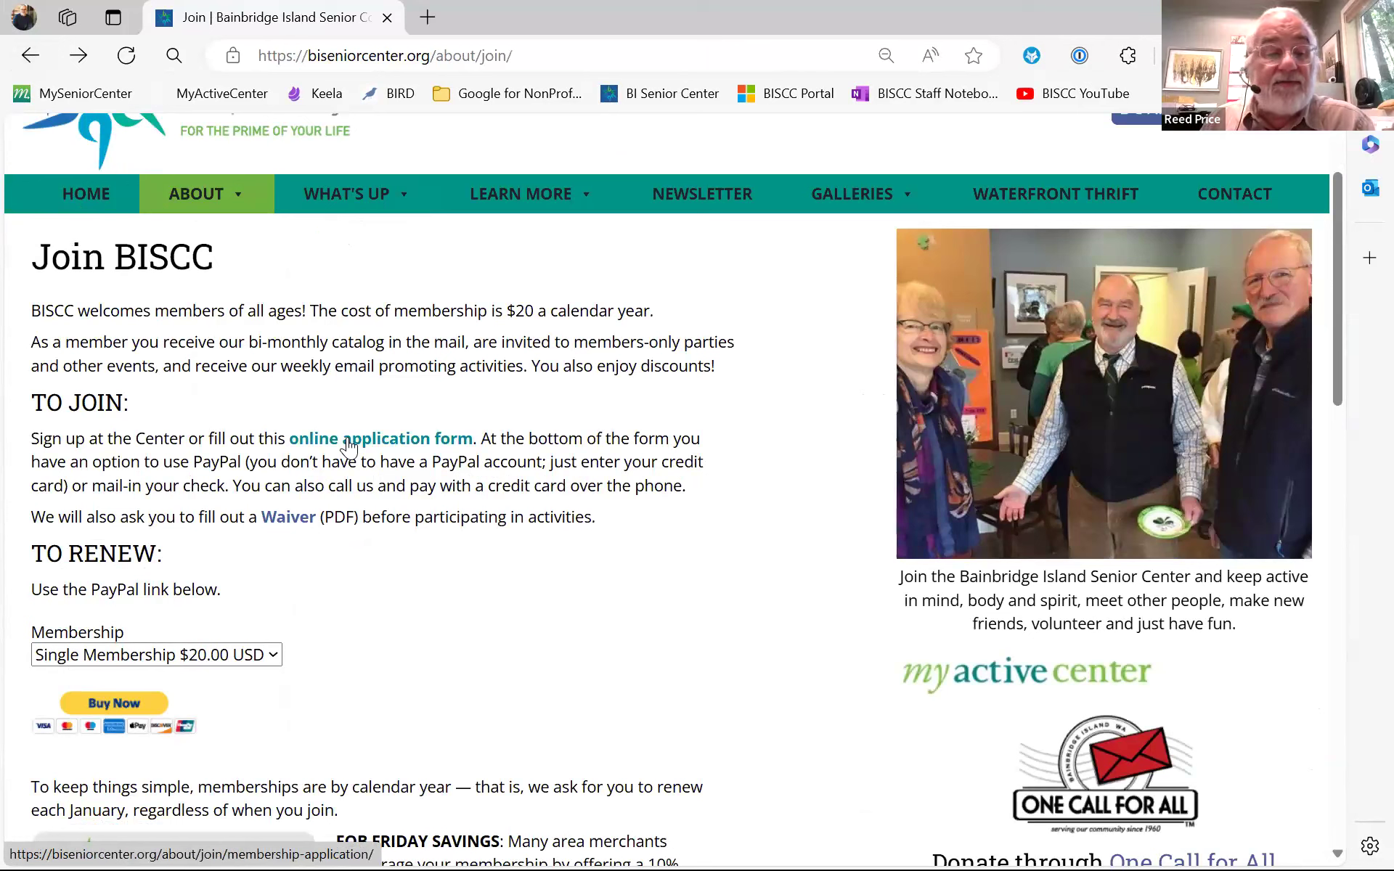
pyautogui.click(273, 656)
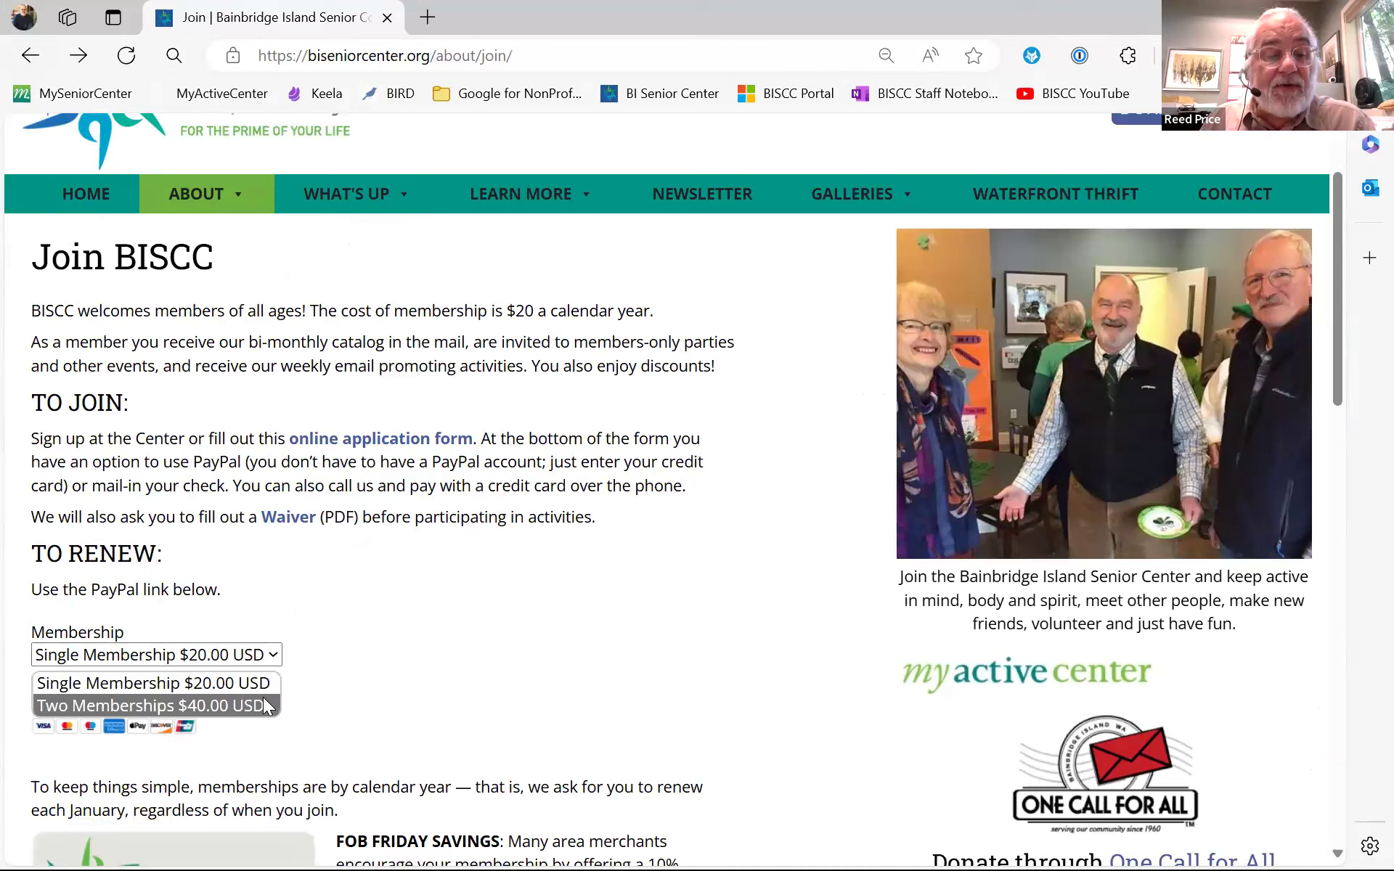
pyautogui.click(338, 428)
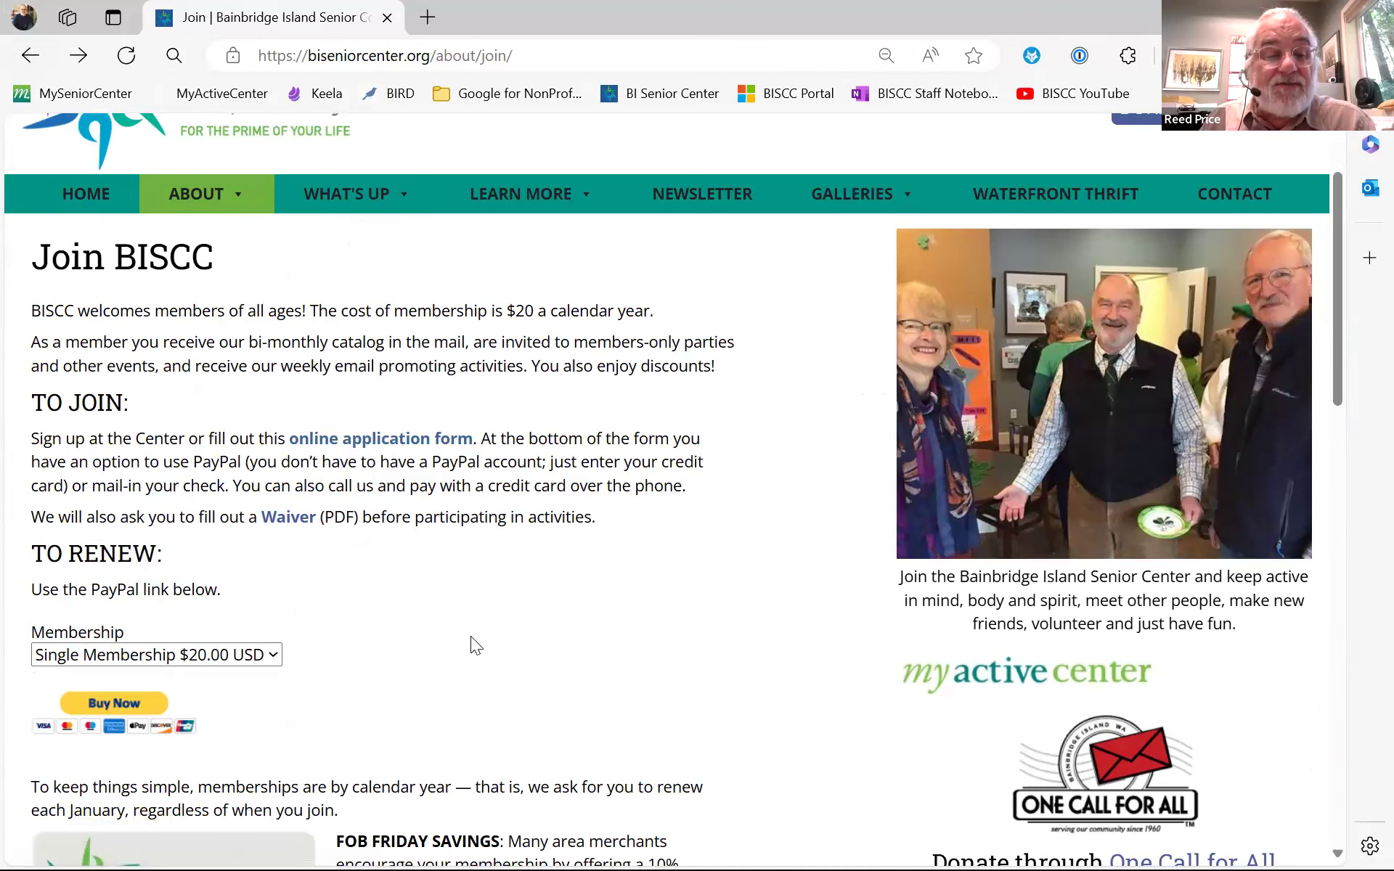
pyautogui.scroll(-2, 470, 636)
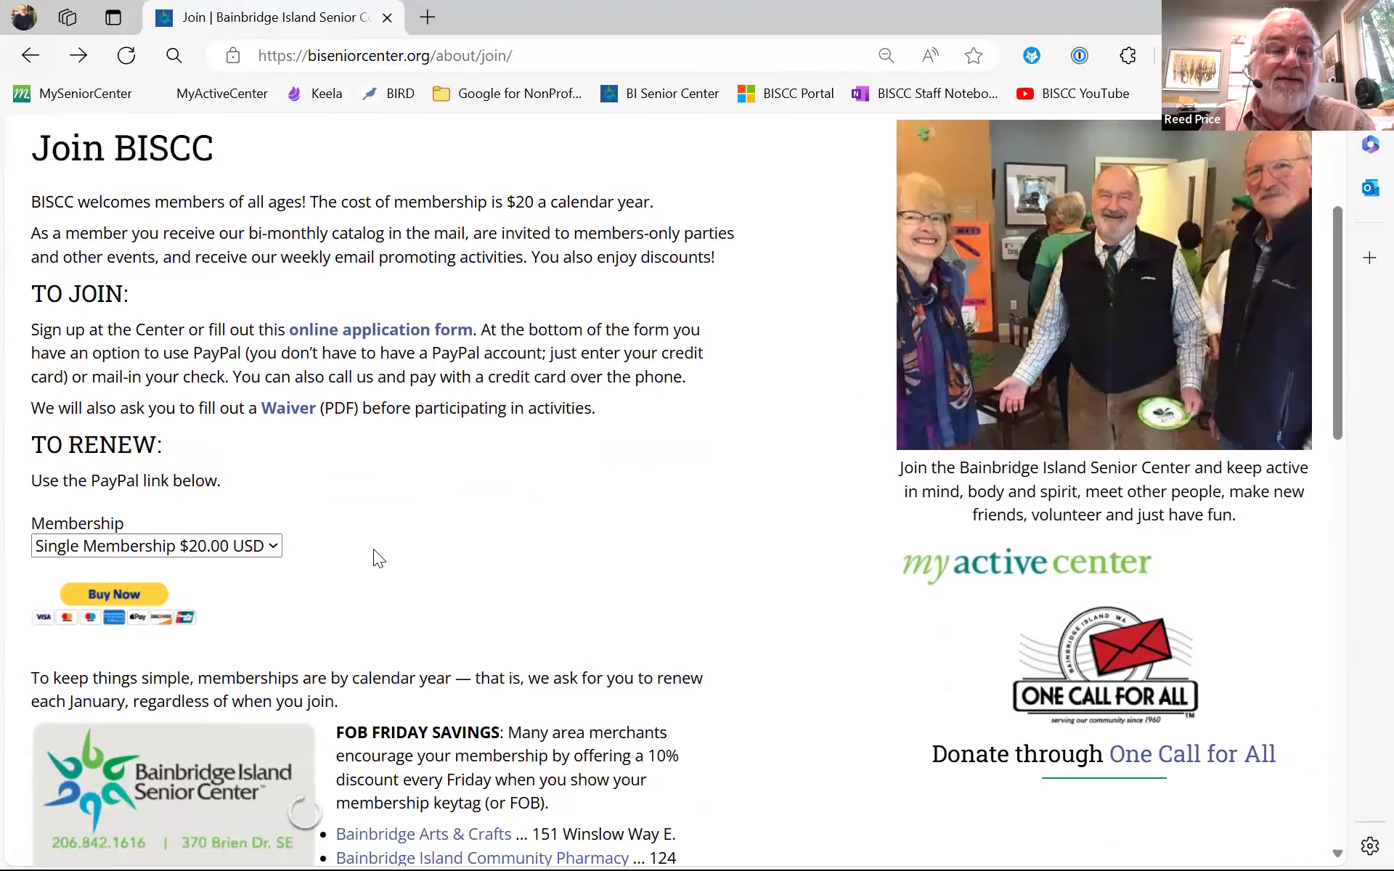